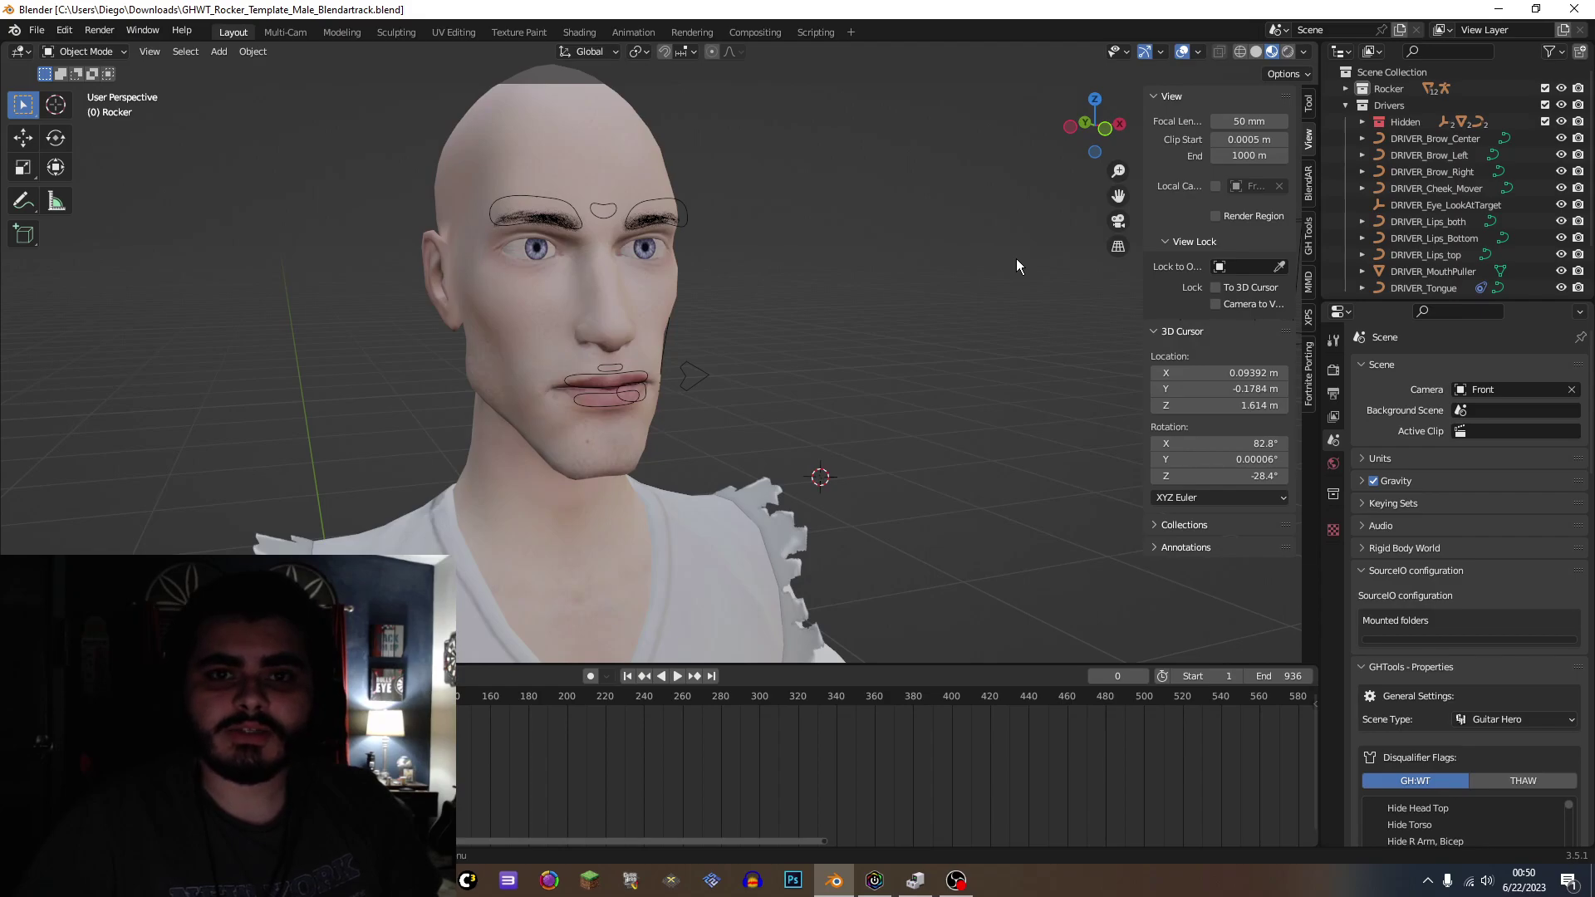
Step: Switch from Blender to Discord's tool-updates channel with the GHTools Plugin v2.2 announcement
key("alt+Tab")
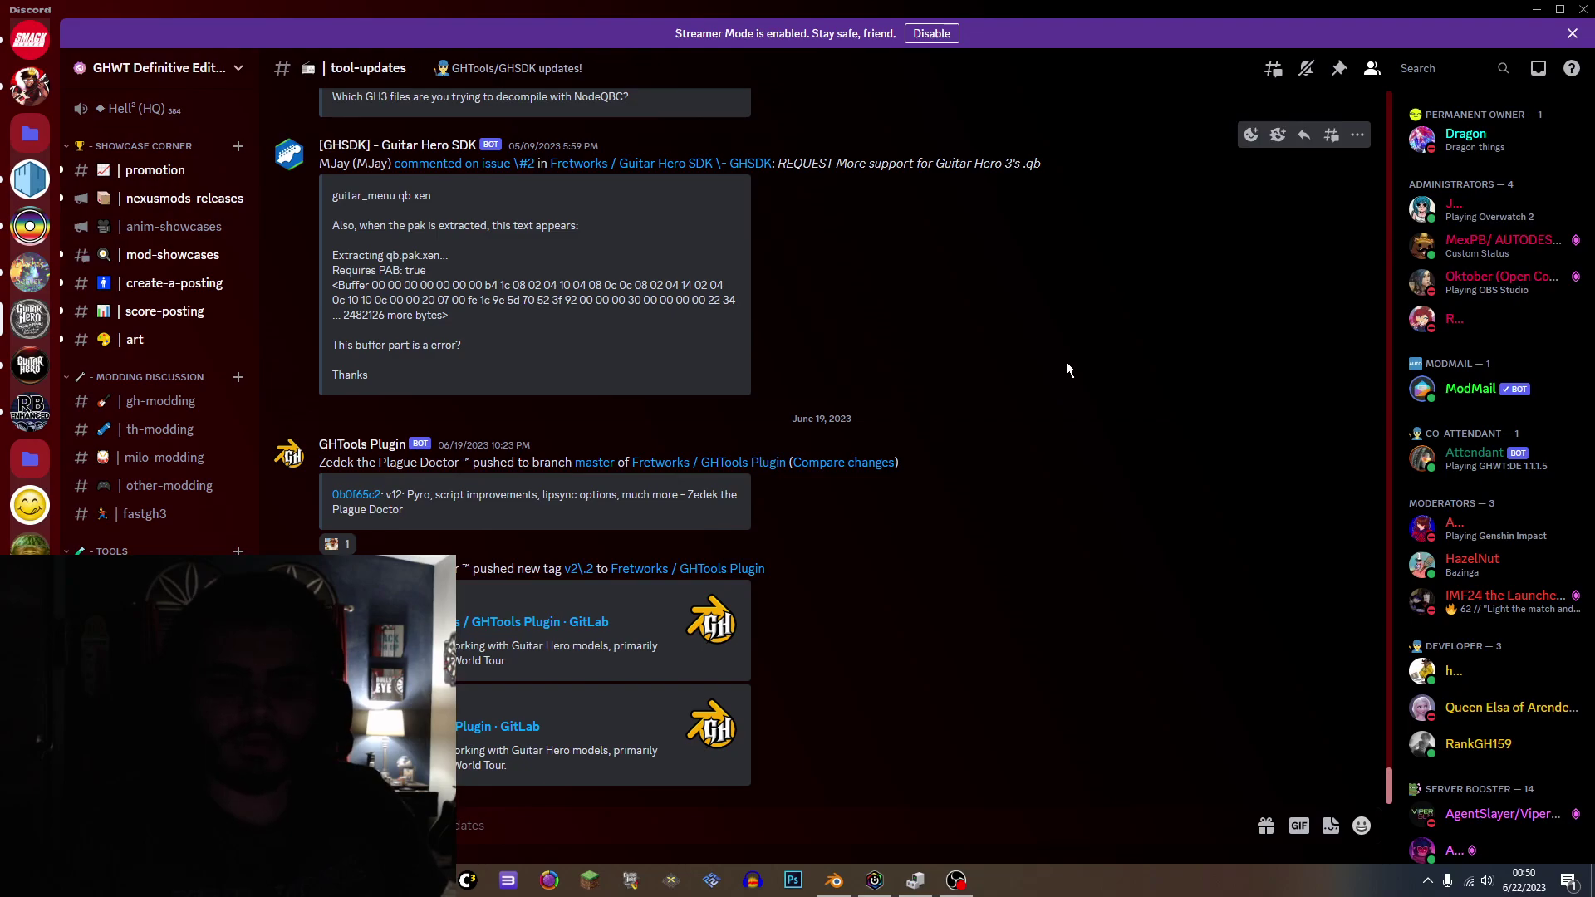
Step: Minimize Discord to bring back the Blender scene with the rocker's head model
left_click(1534, 8)
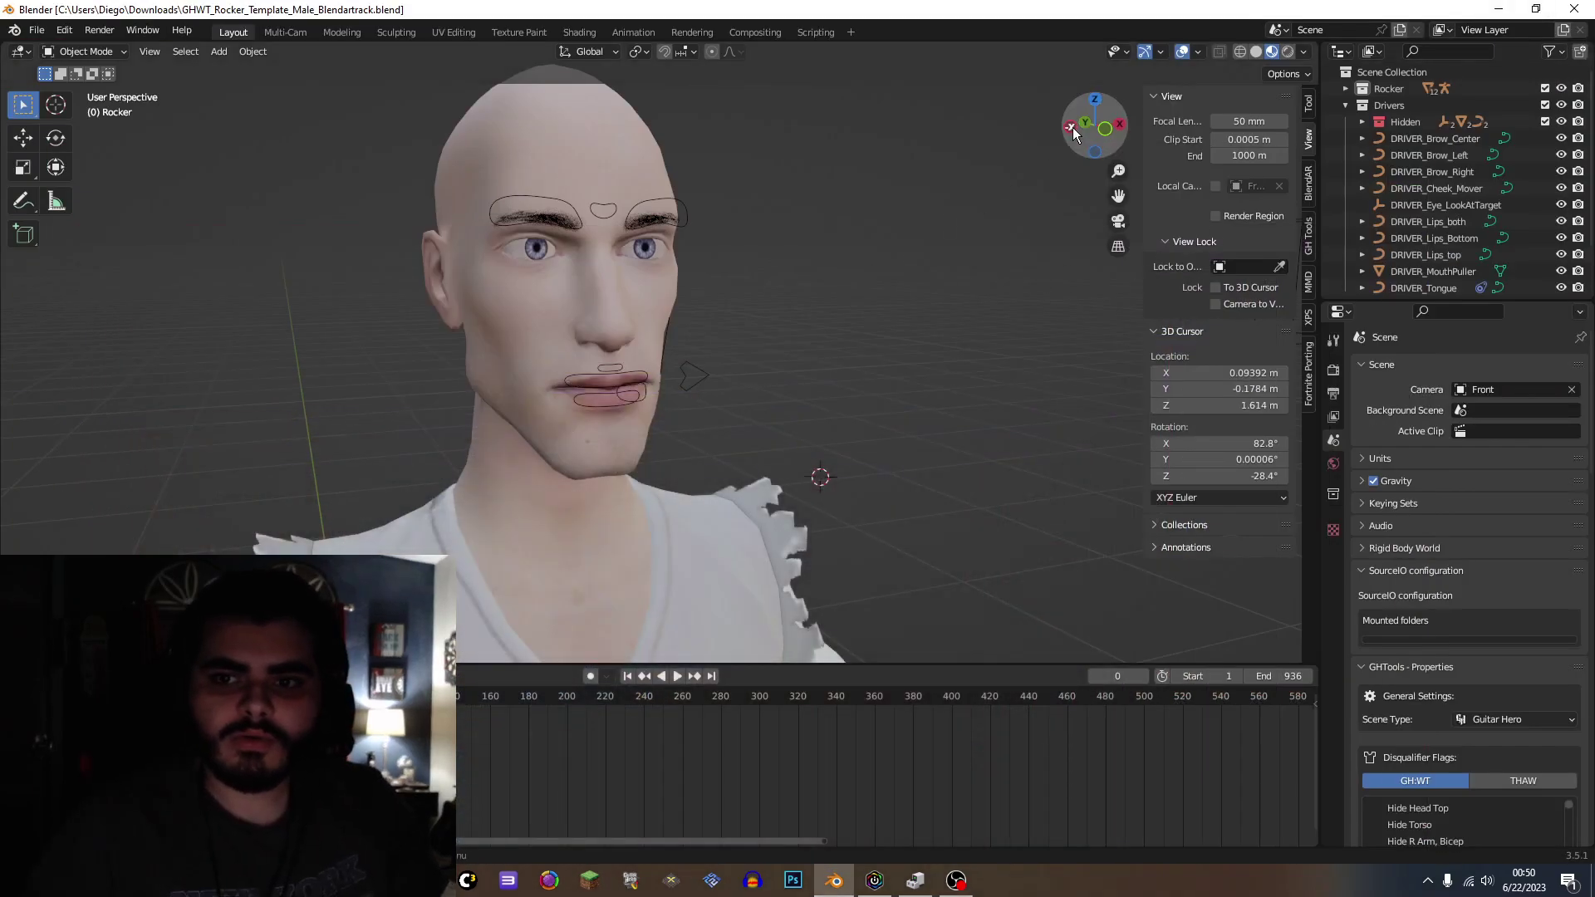
Step: Orbit around the rocker's head, then show the BlendAR panels with BlendArTrack and BlendArMocap
mouse_move(1073, 126)
left_mouse_down()
mouse_move(1027, 127)
mouse_move(1071, 125)
left_mouse_up()
scroll(710, 406, "down", 3)
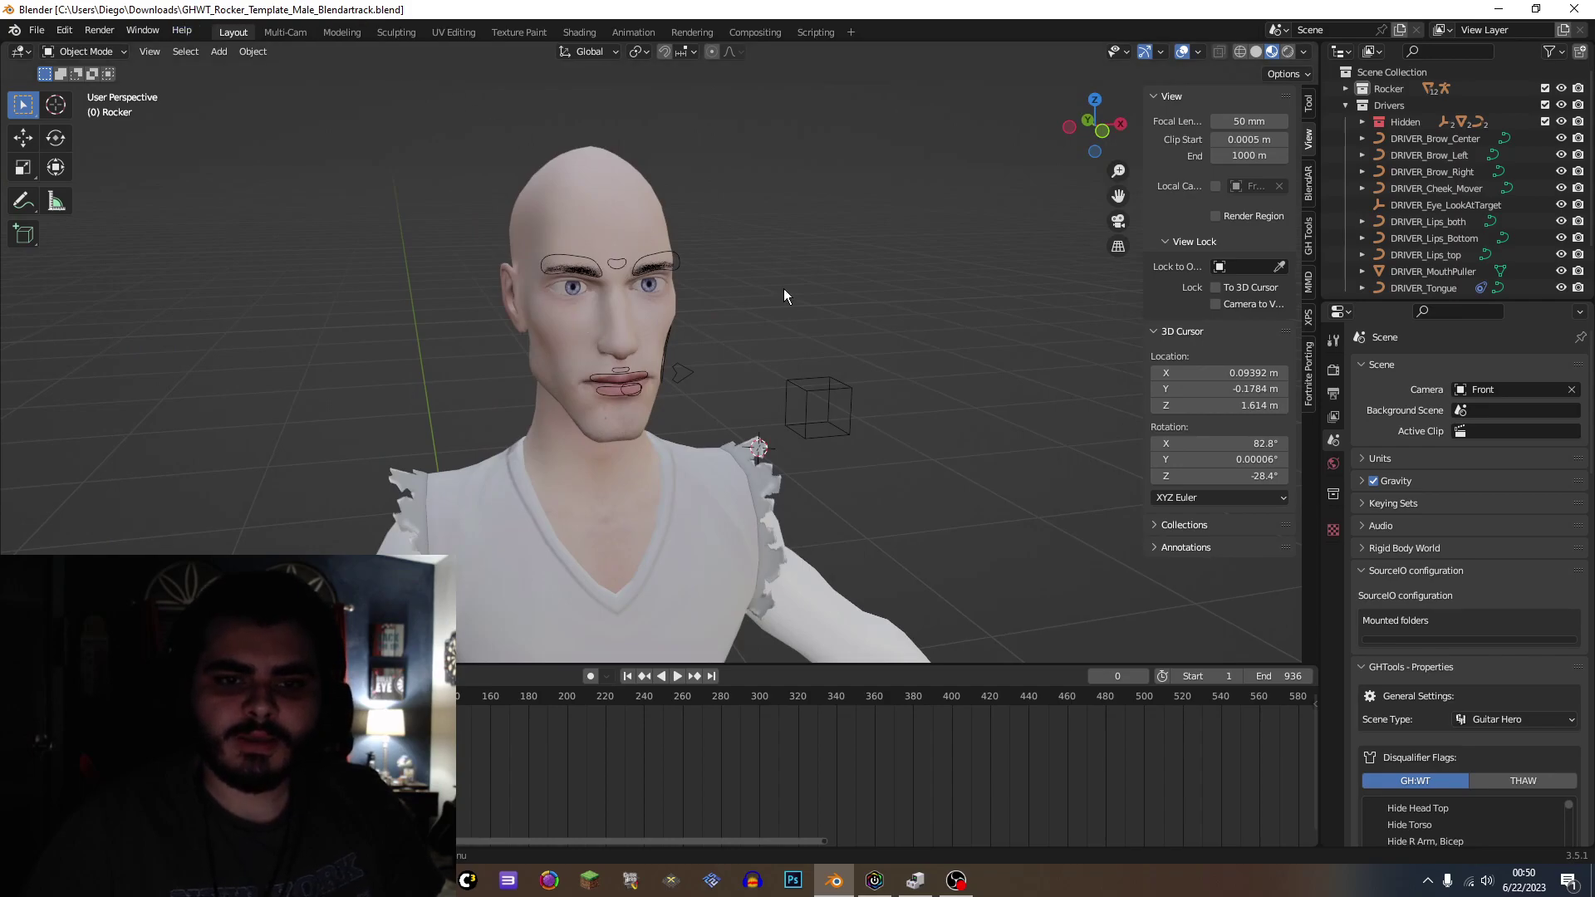
left_click_drag(1109, 141, 1071, 126)
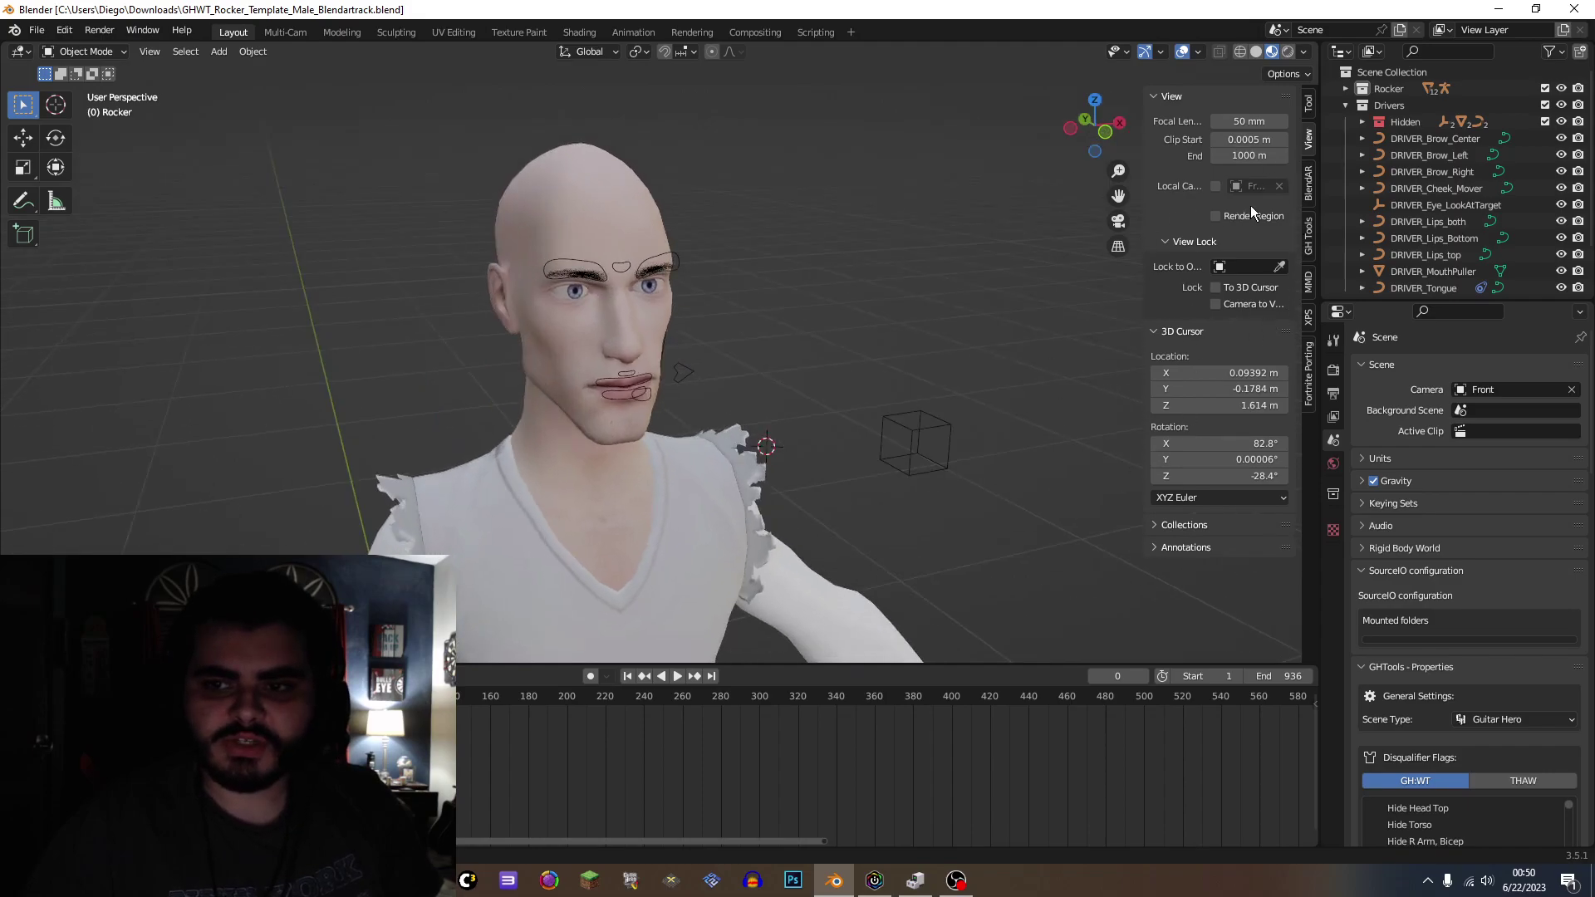
left_click(1310, 180)
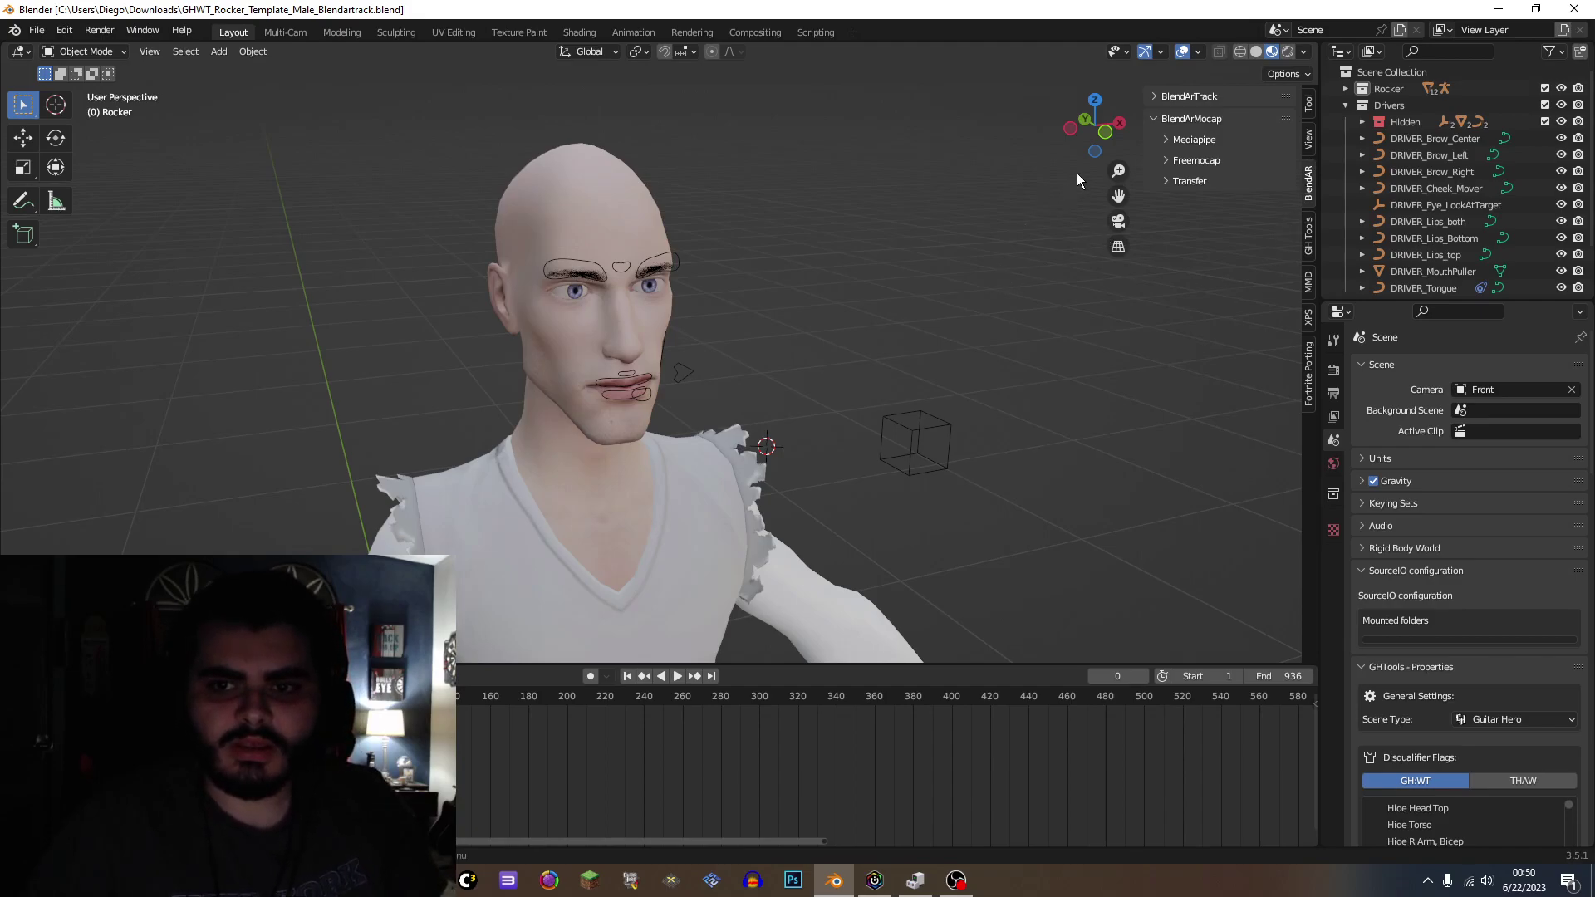
Step: Orbit to an angled close-up of the head and show the GH Tools sidebar panels
left_click(1107, 132)
left_click_drag(1107, 132, 1109, 136)
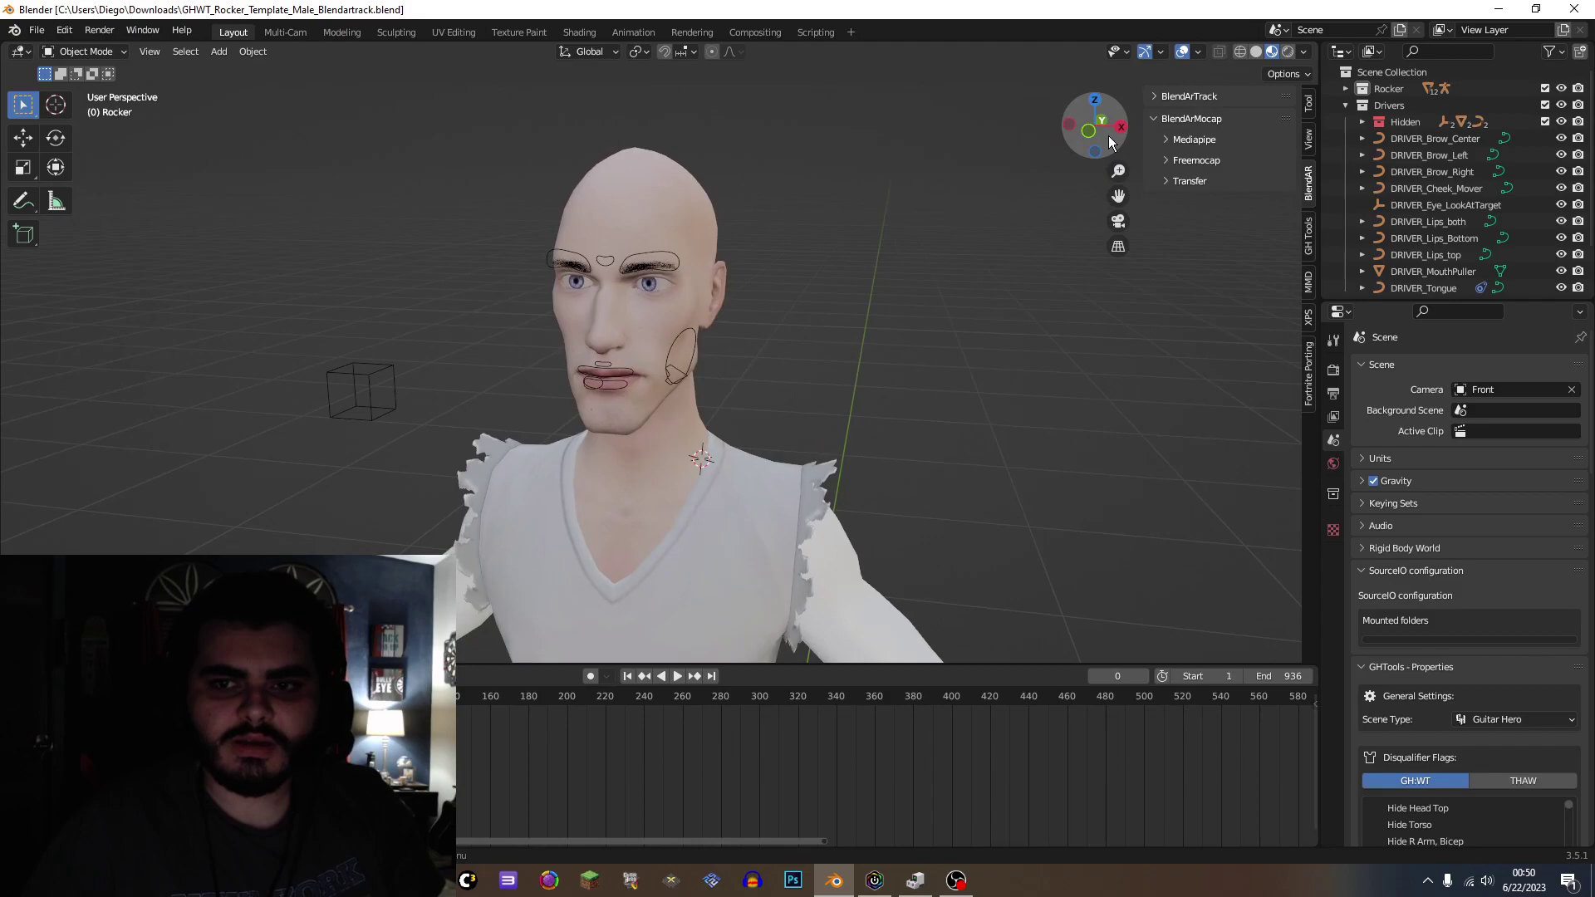
middle_click_drag(1092, 196, 1079, 178)
scroll(1079, 177, "up", 3)
left_click_drag(1084, 141, 1005, 241)
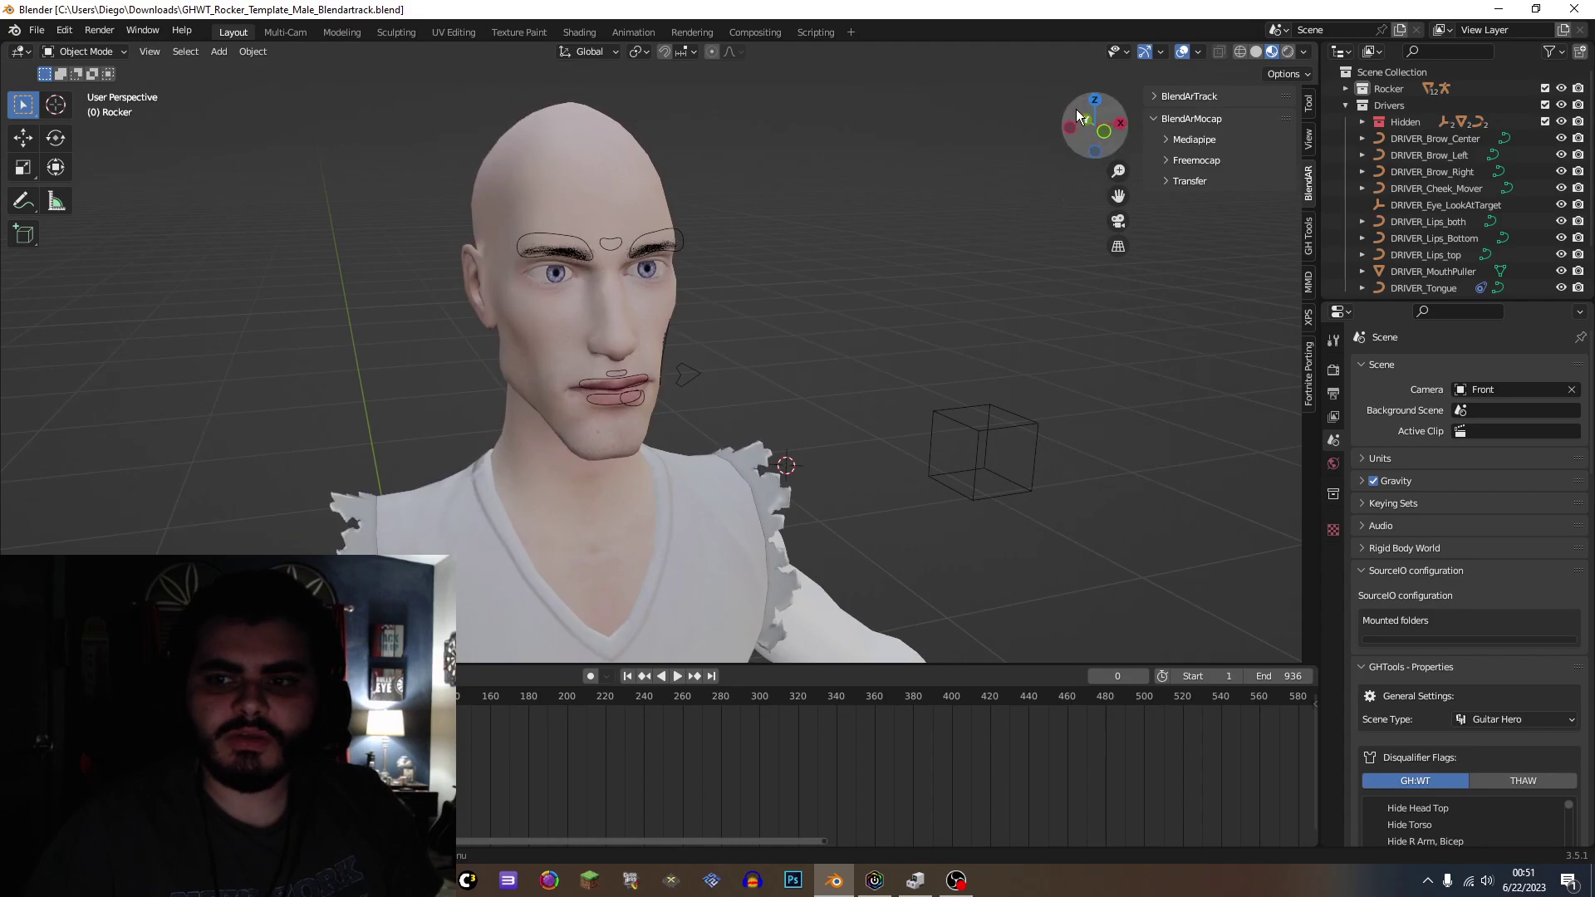
left_click(1310, 229)
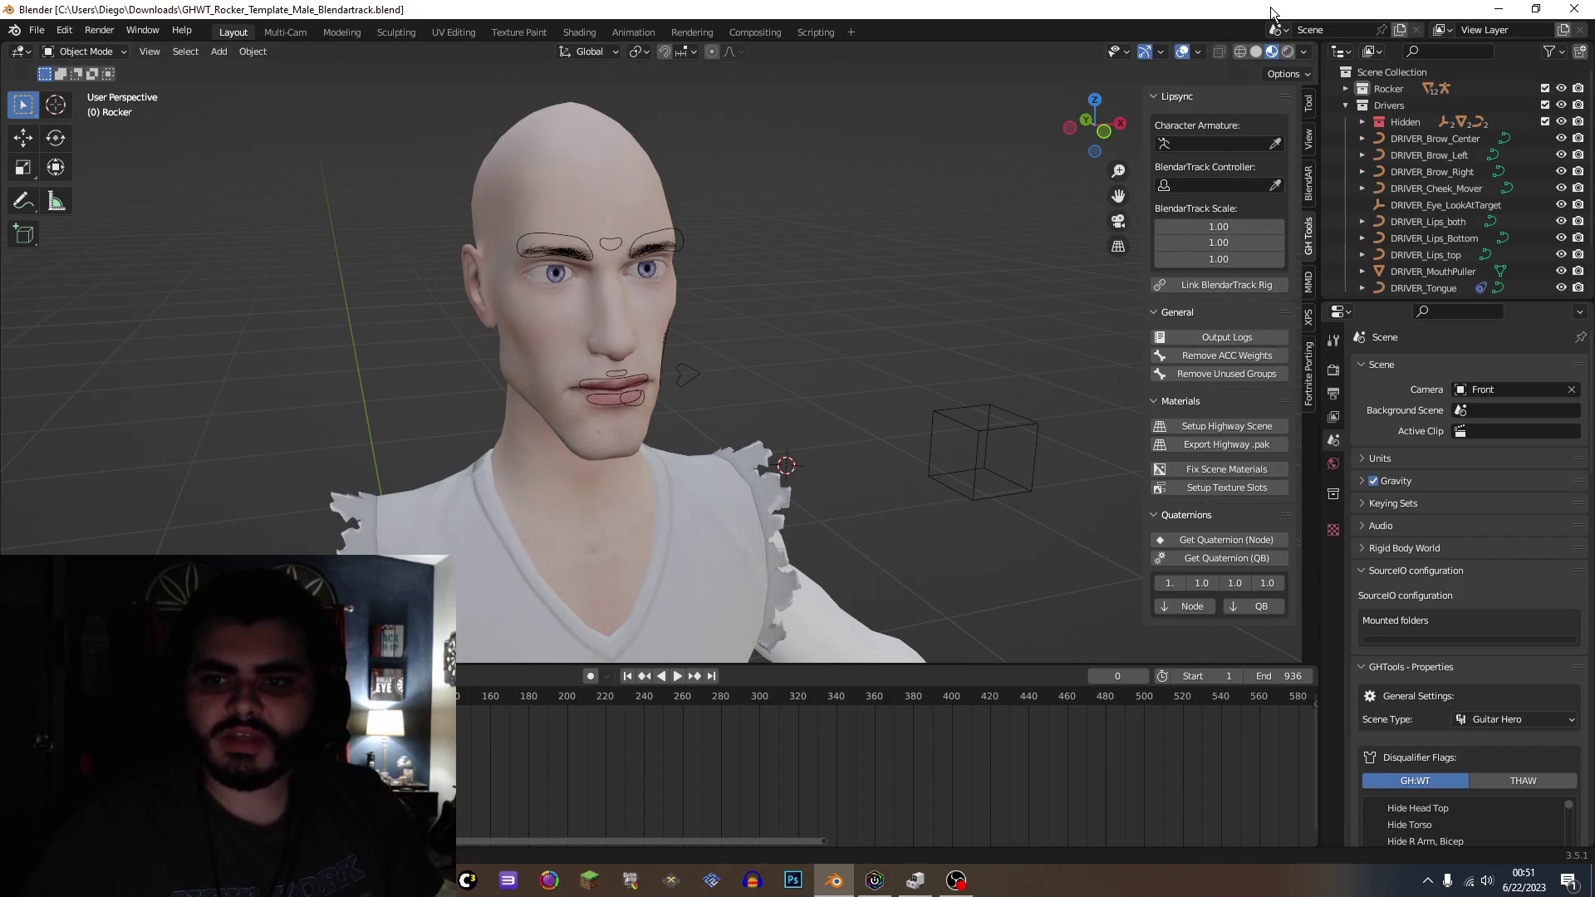
Step: Snap to the front view of the head, then orbit to an angled view
scroll(972, 259, "down", 4)
scroll(980, 251, "up", 4)
left_click(1104, 132)
mouse_move(1103, 132)
left_mouse_down()
mouse_move(1110, 175)
mouse_move(1080, 198)
mouse_move(1118, 197)
mouse_move(1080, 127)
left_mouse_up()
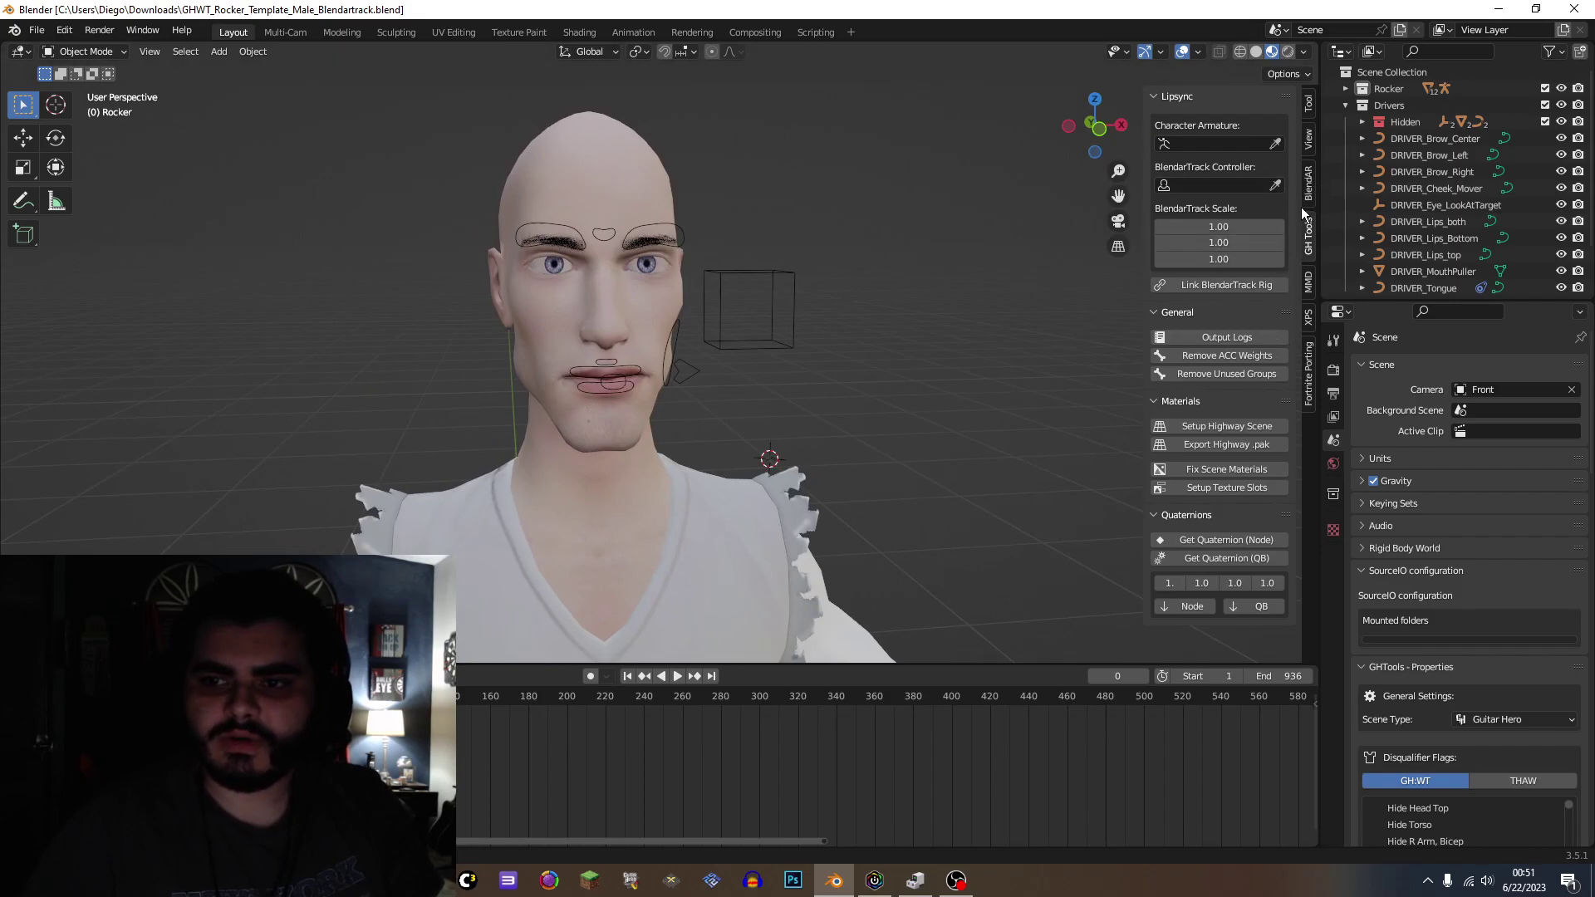
Step: Set the BlendArTrack File Path to F:\Mocap\2023-05-18_22-04-22_face.zip
left_click(1307, 185)
left_click(1200, 98)
left_click(1281, 122)
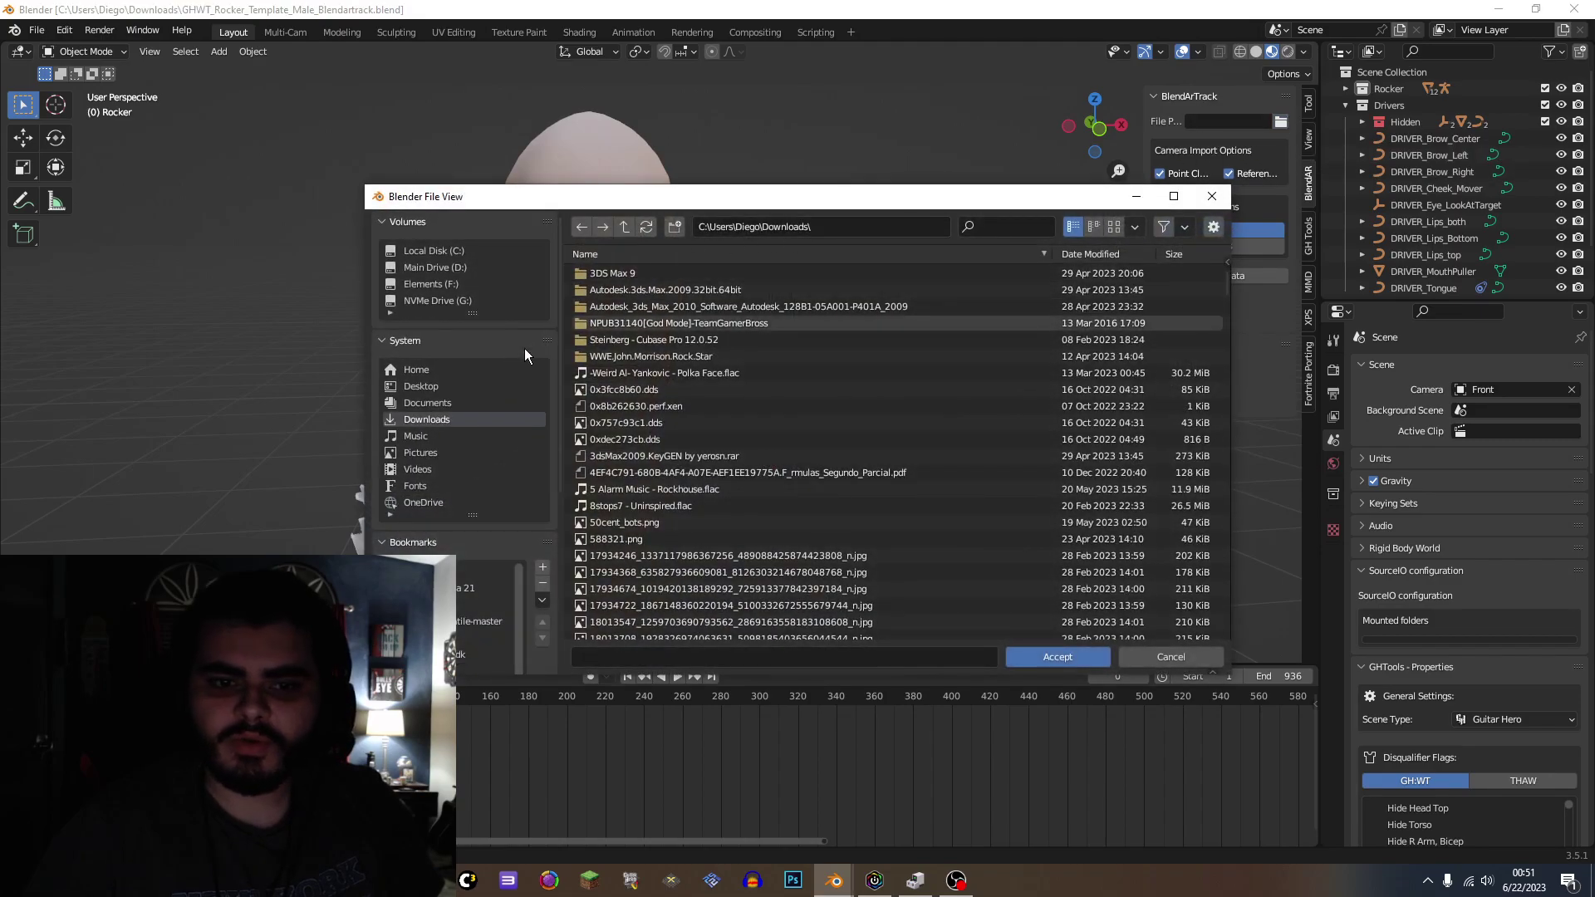
left_click(439, 285)
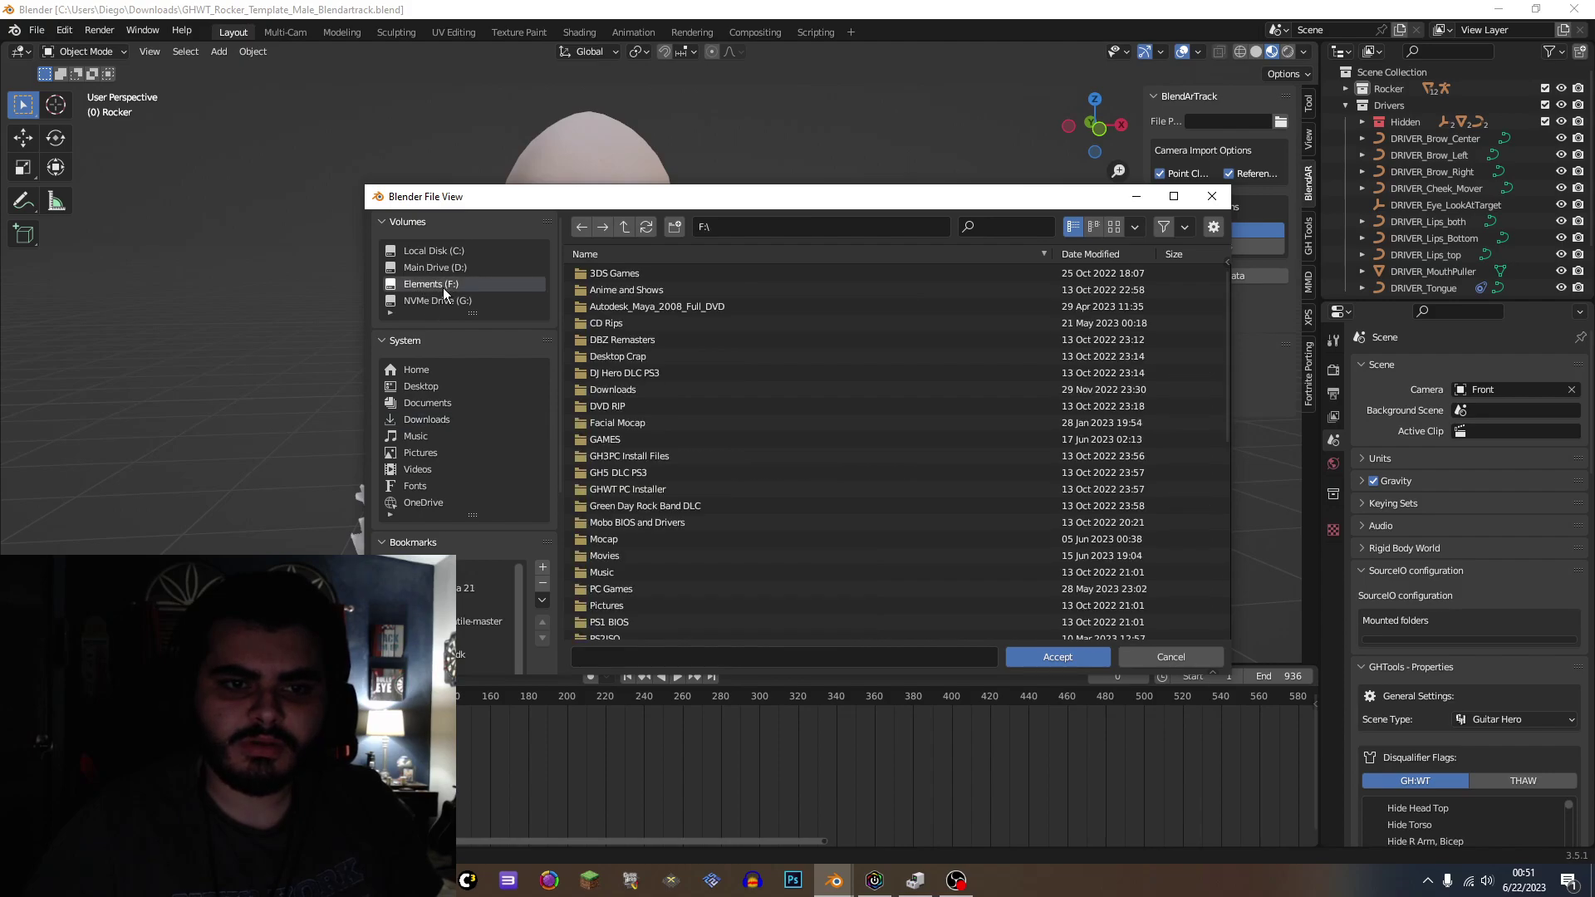
double_click(605, 540)
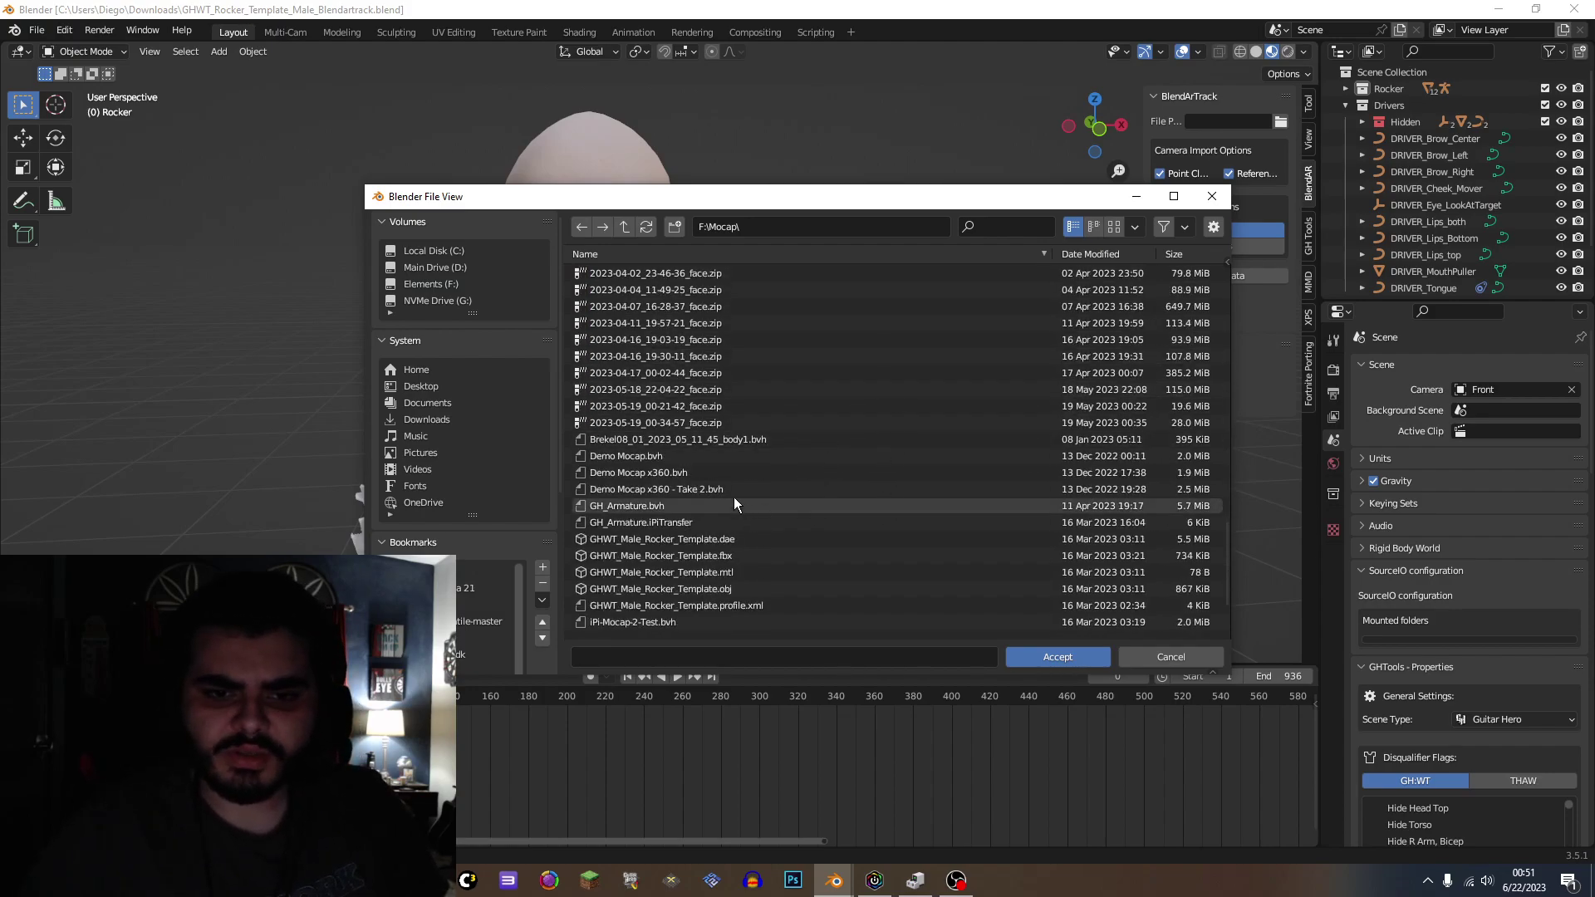
left_click(663, 390)
left_click(1054, 658)
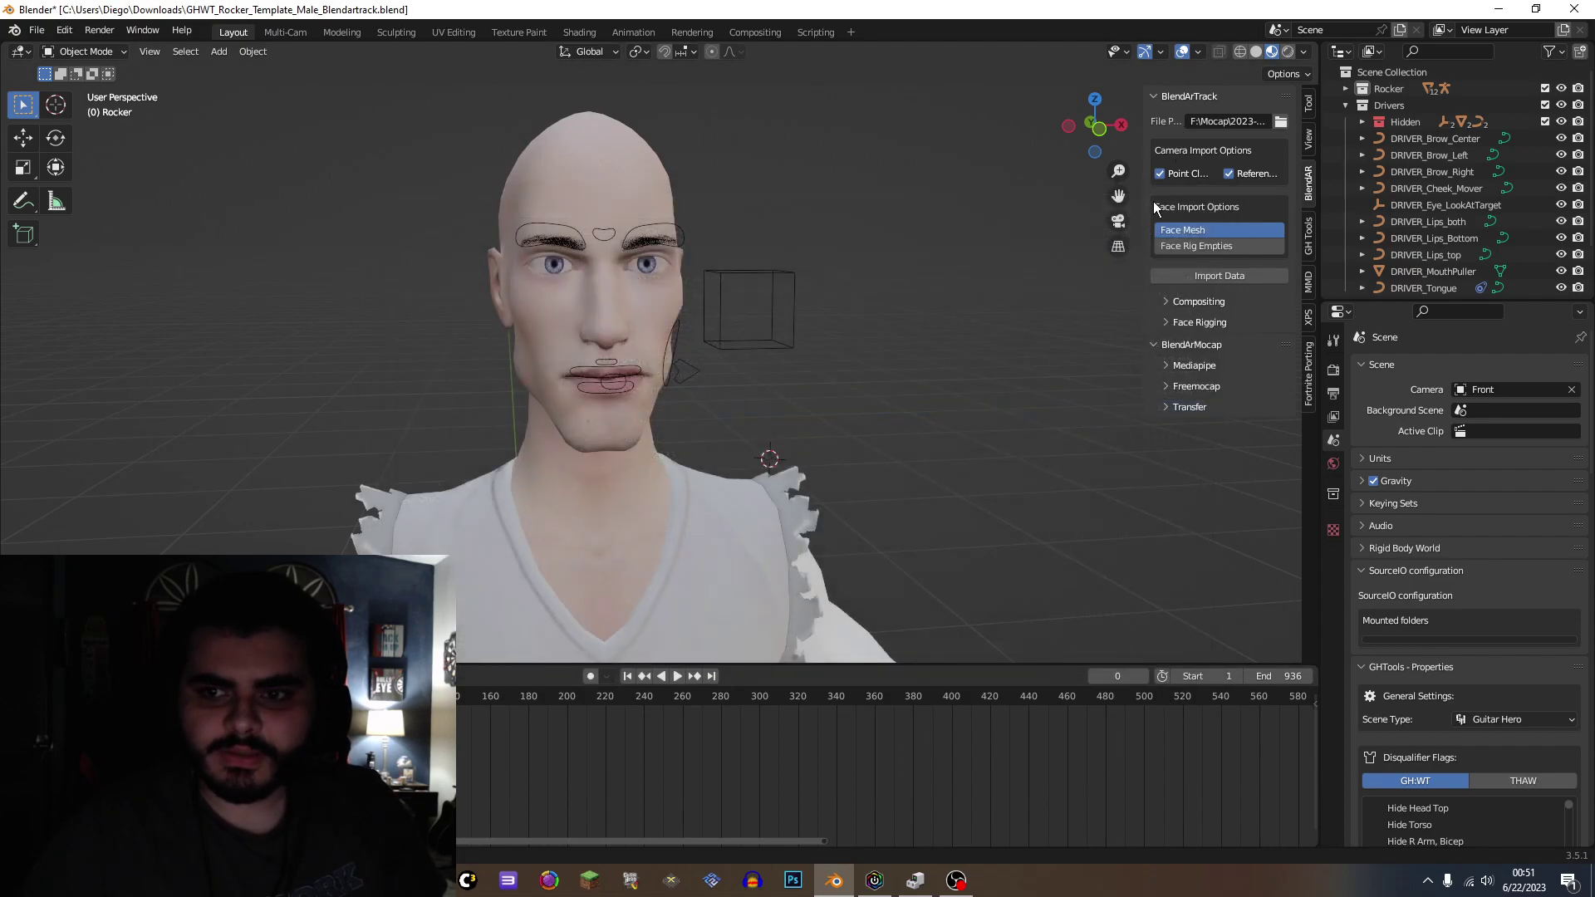
Step: Import the face data as Face Rig Empties, watching progress in the system console
left_click(1202, 246)
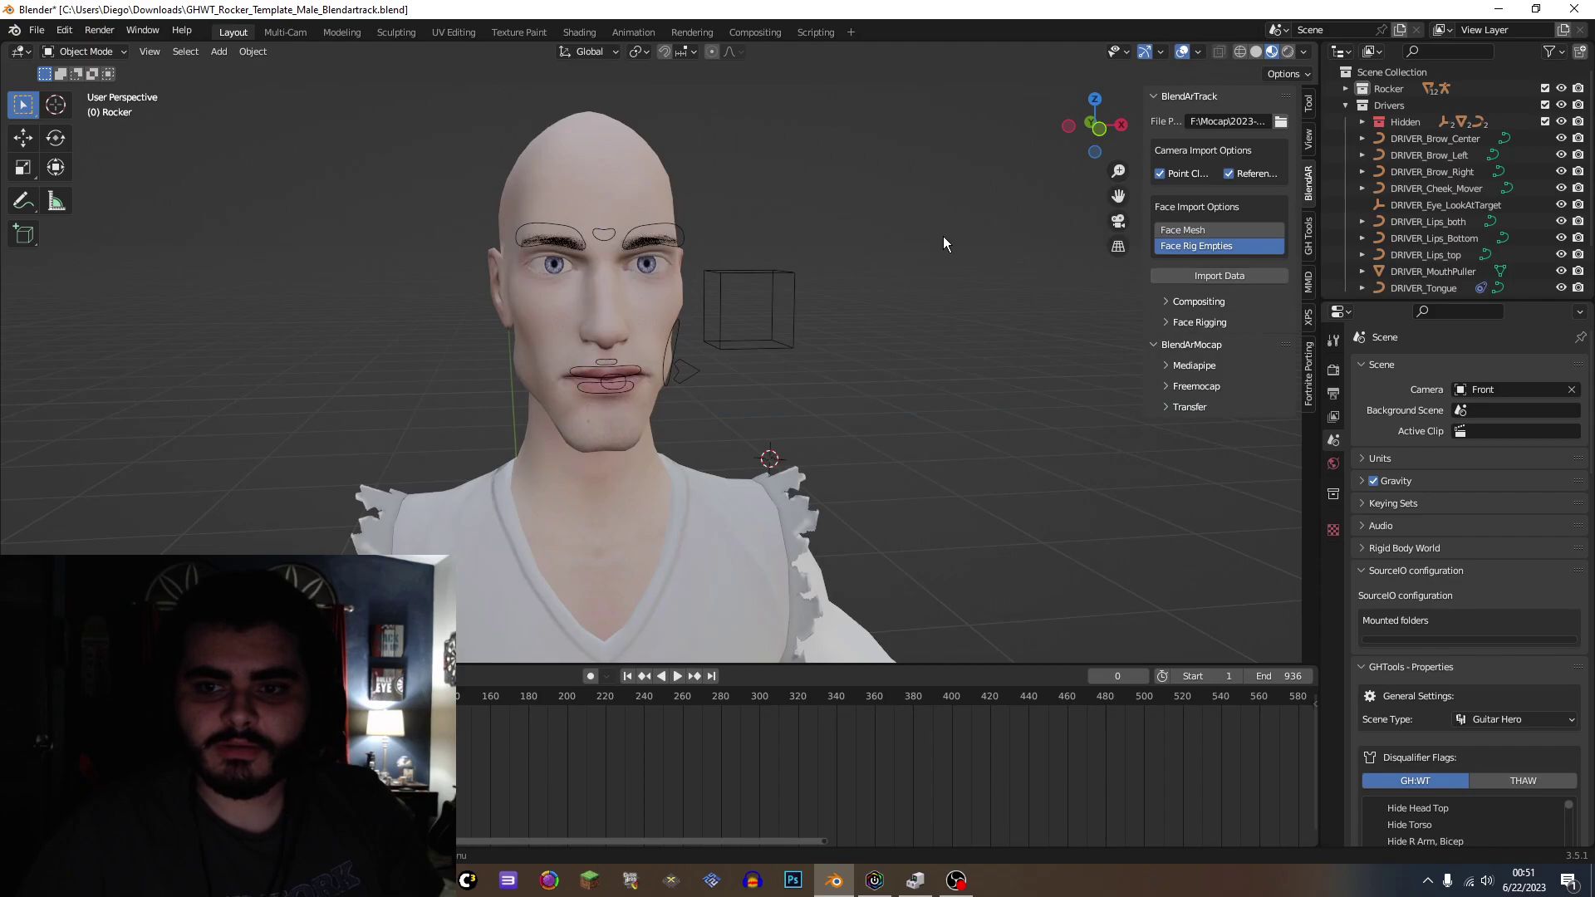
left_click(142, 32)
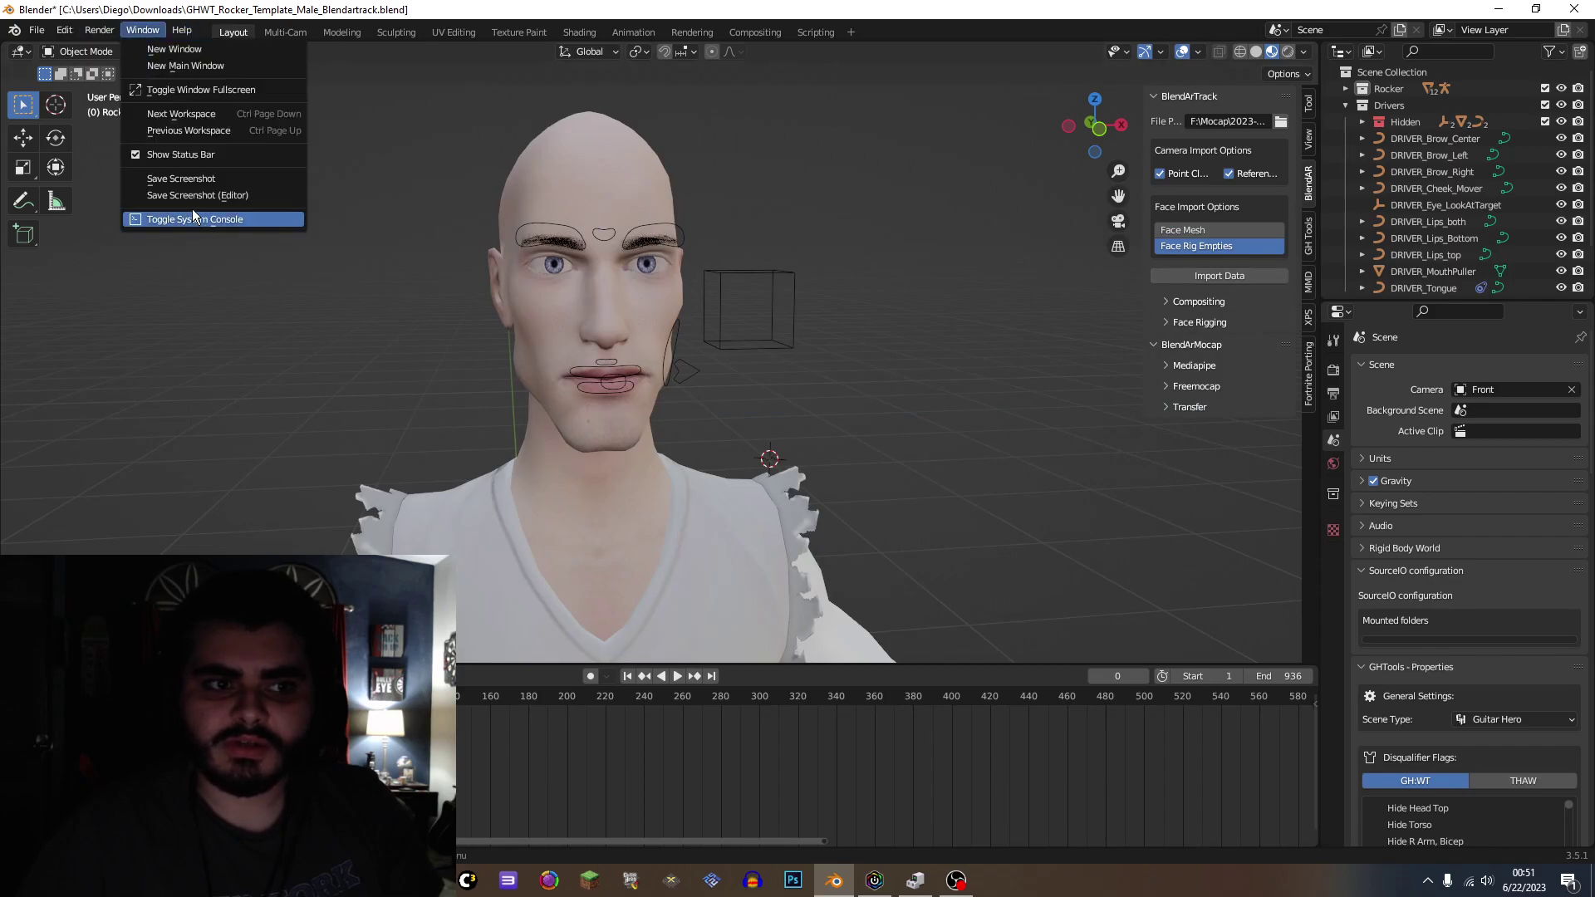
left_click(172, 219)
left_click(956, 366)
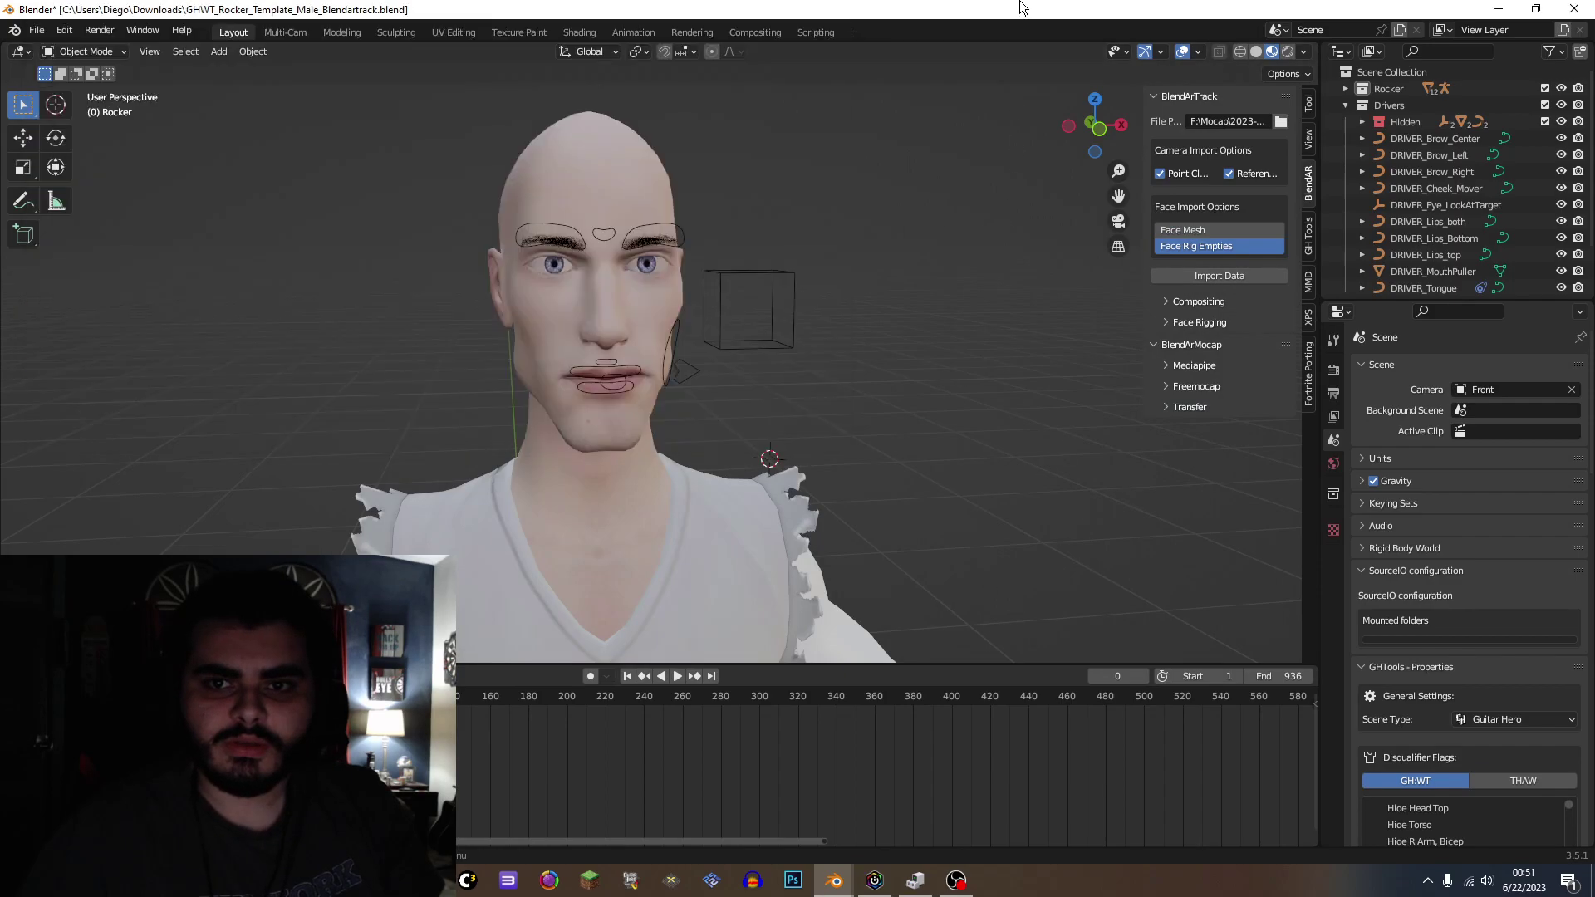
mouse_move(834, 881)
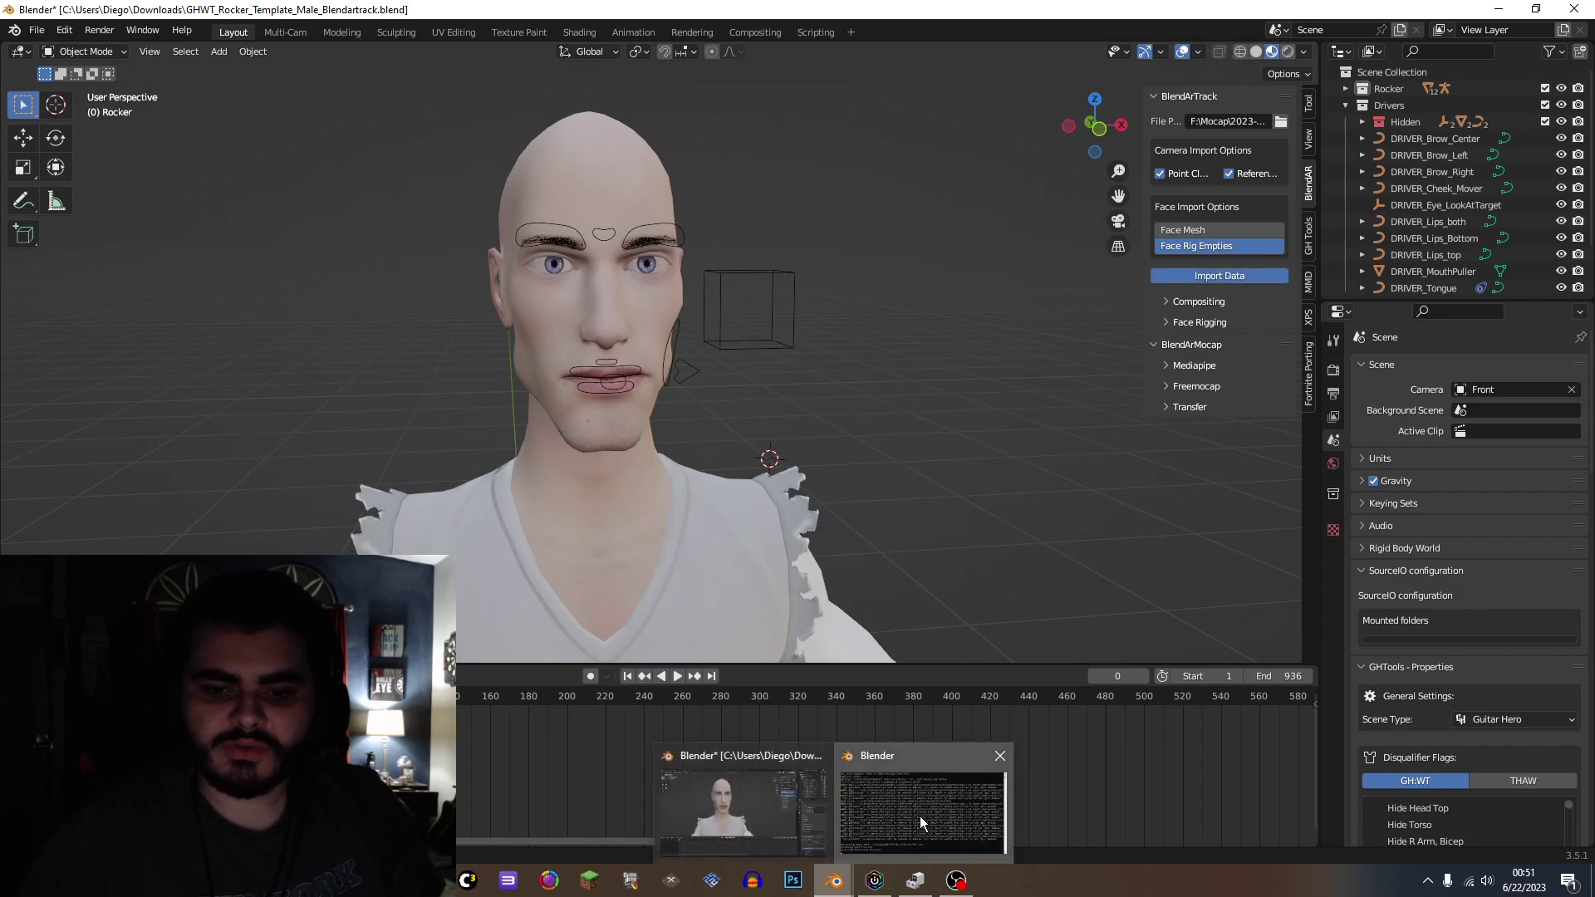
left_click(913, 835)
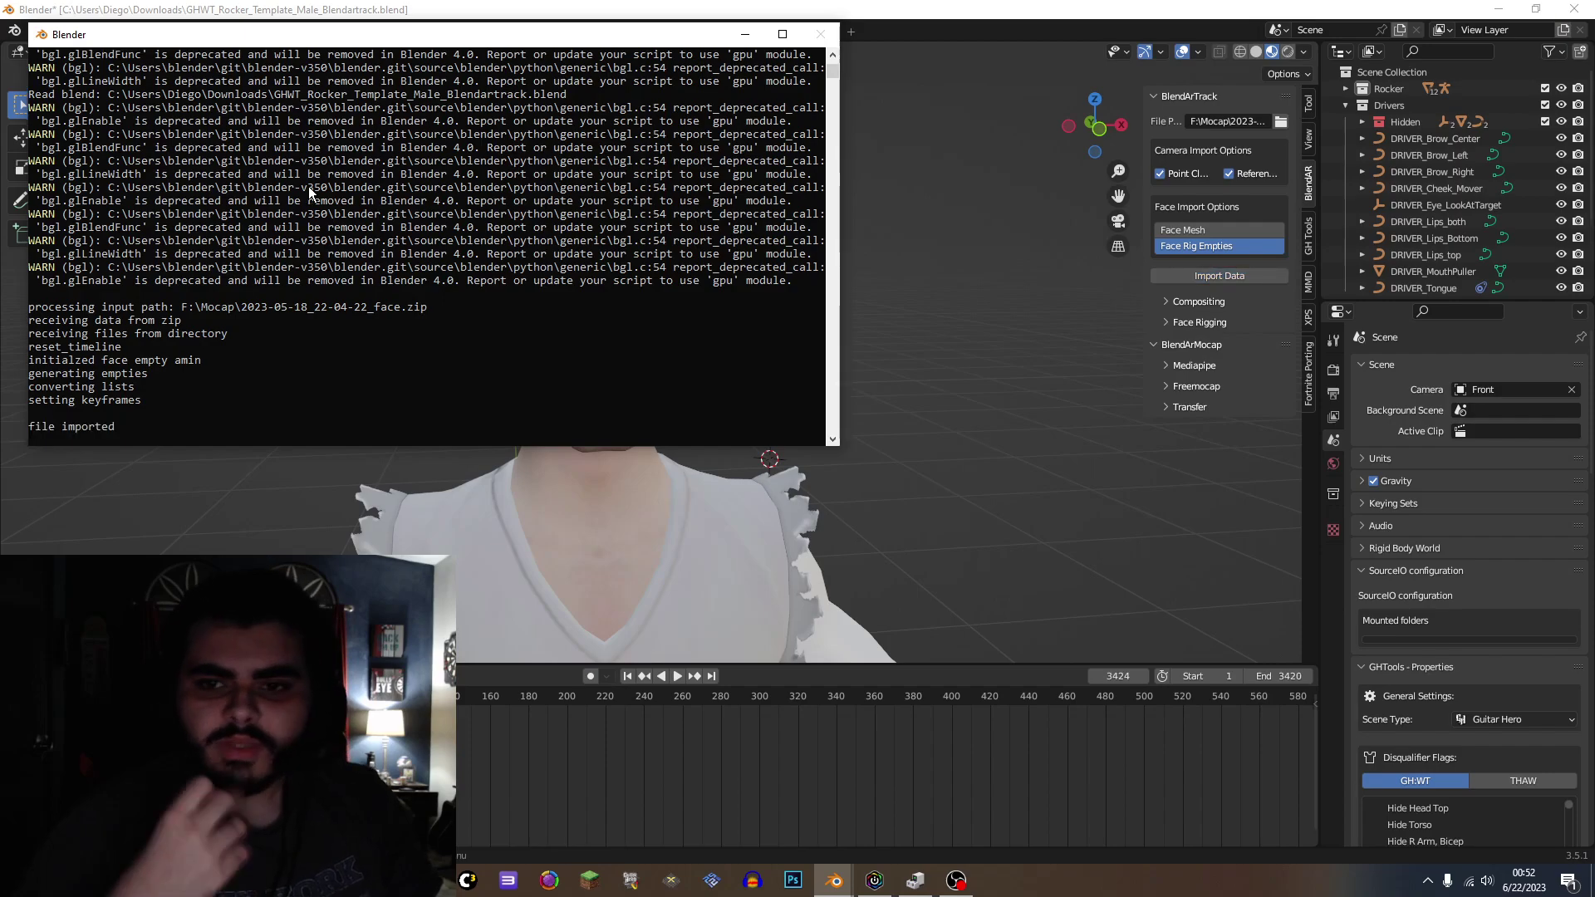
left_click(1030, 157)
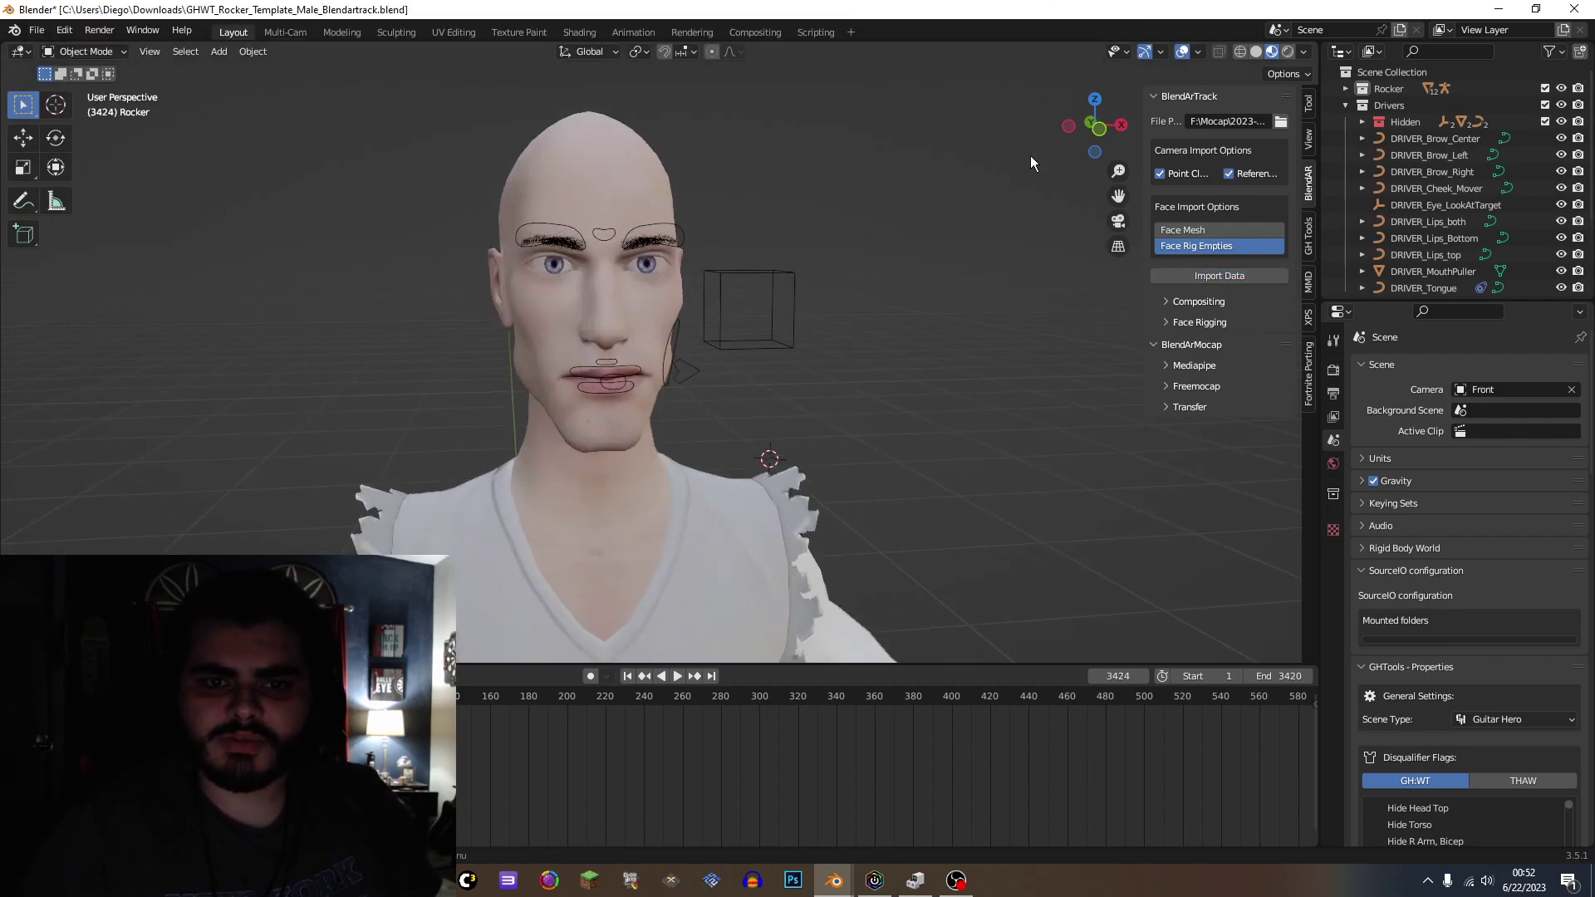
Step: Orbit and pan the view to frame the rocker's feet and the imported face
left_click_drag(1109, 134, 1059, 139)
scroll(1085, 173, "down", 4)
left_click_drag(1118, 196, 968, 233)
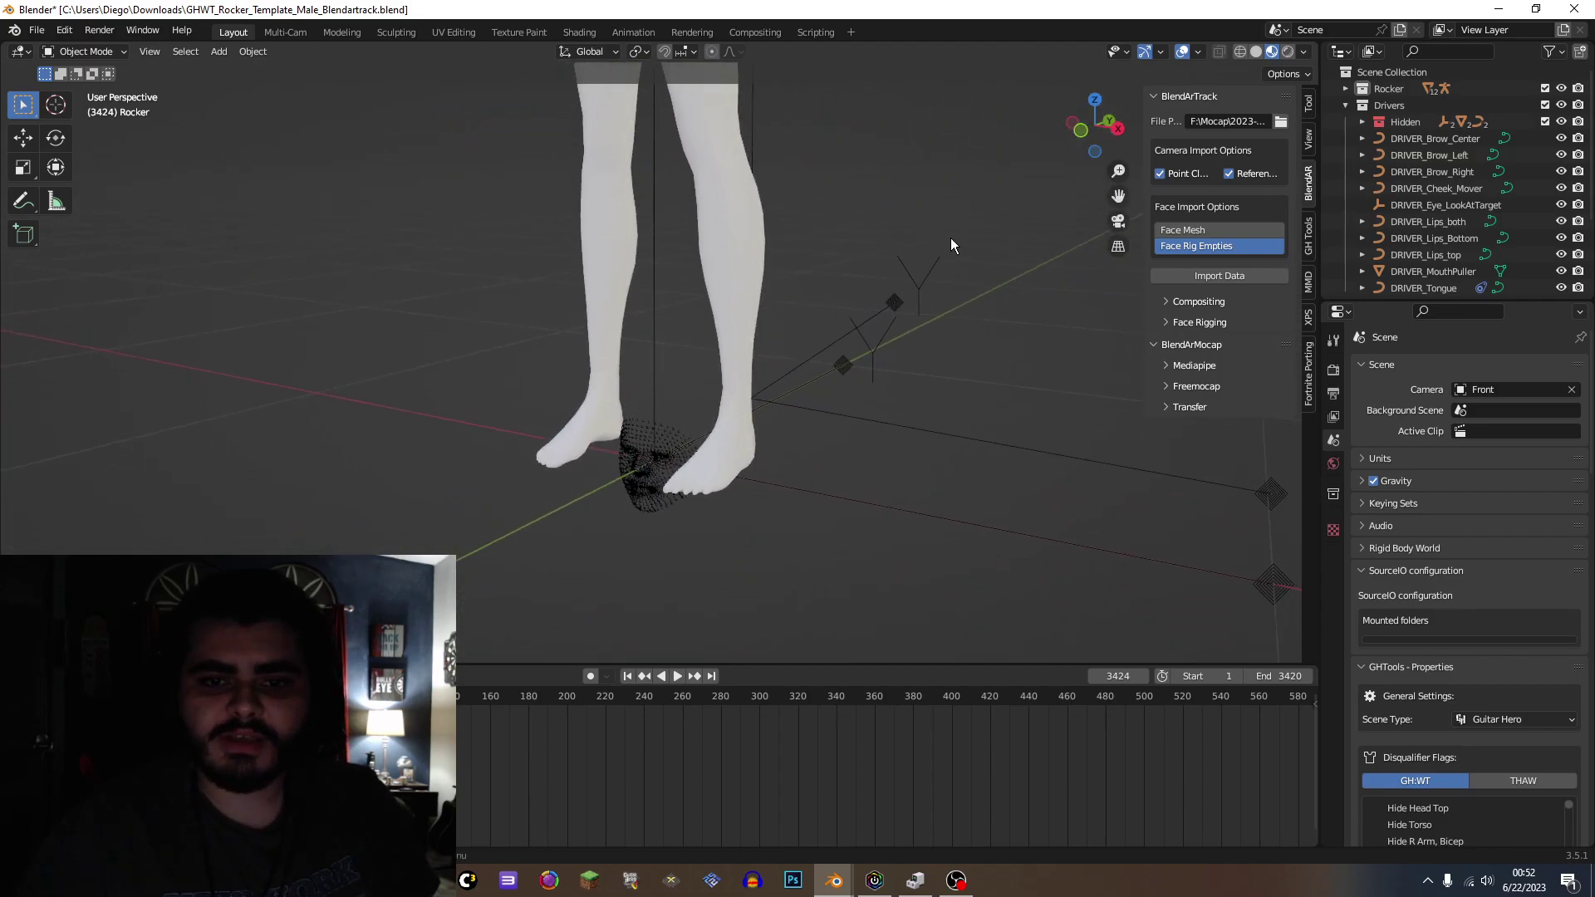
scroll(944, 240, "up", 2)
scroll(964, 188, "down", 2)
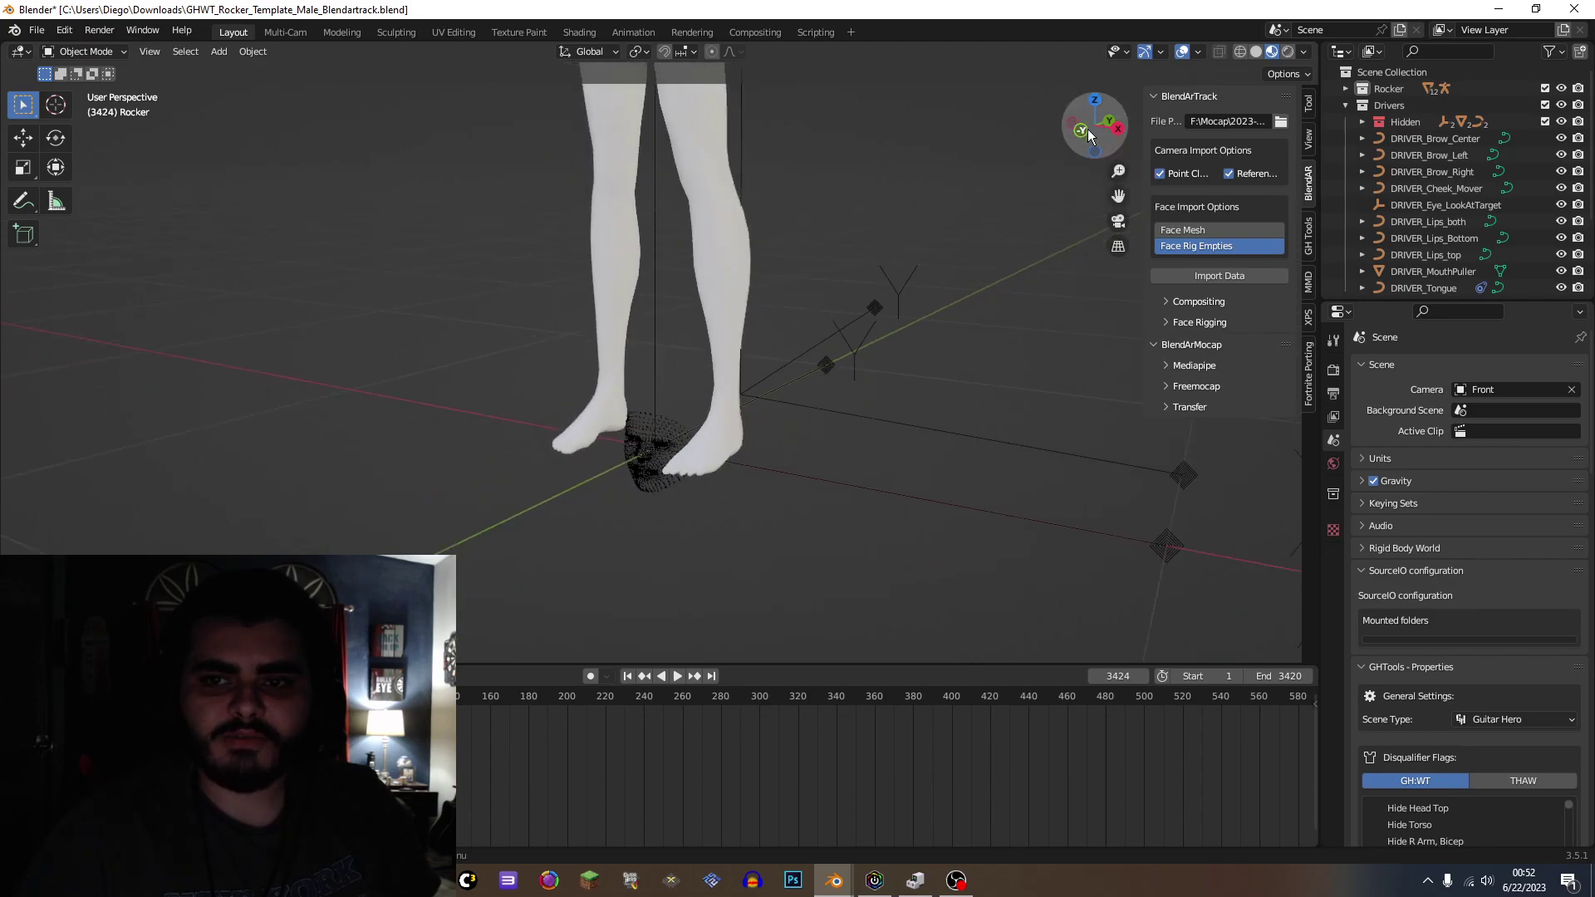
left_click(1086, 130)
scroll(1062, 161, "up", 2)
left_click_drag(1120, 195, 1288, 9)
Step: Play the face capture, show Output Properties at 60 fps, then stop and rewind to frame 0
key("space")
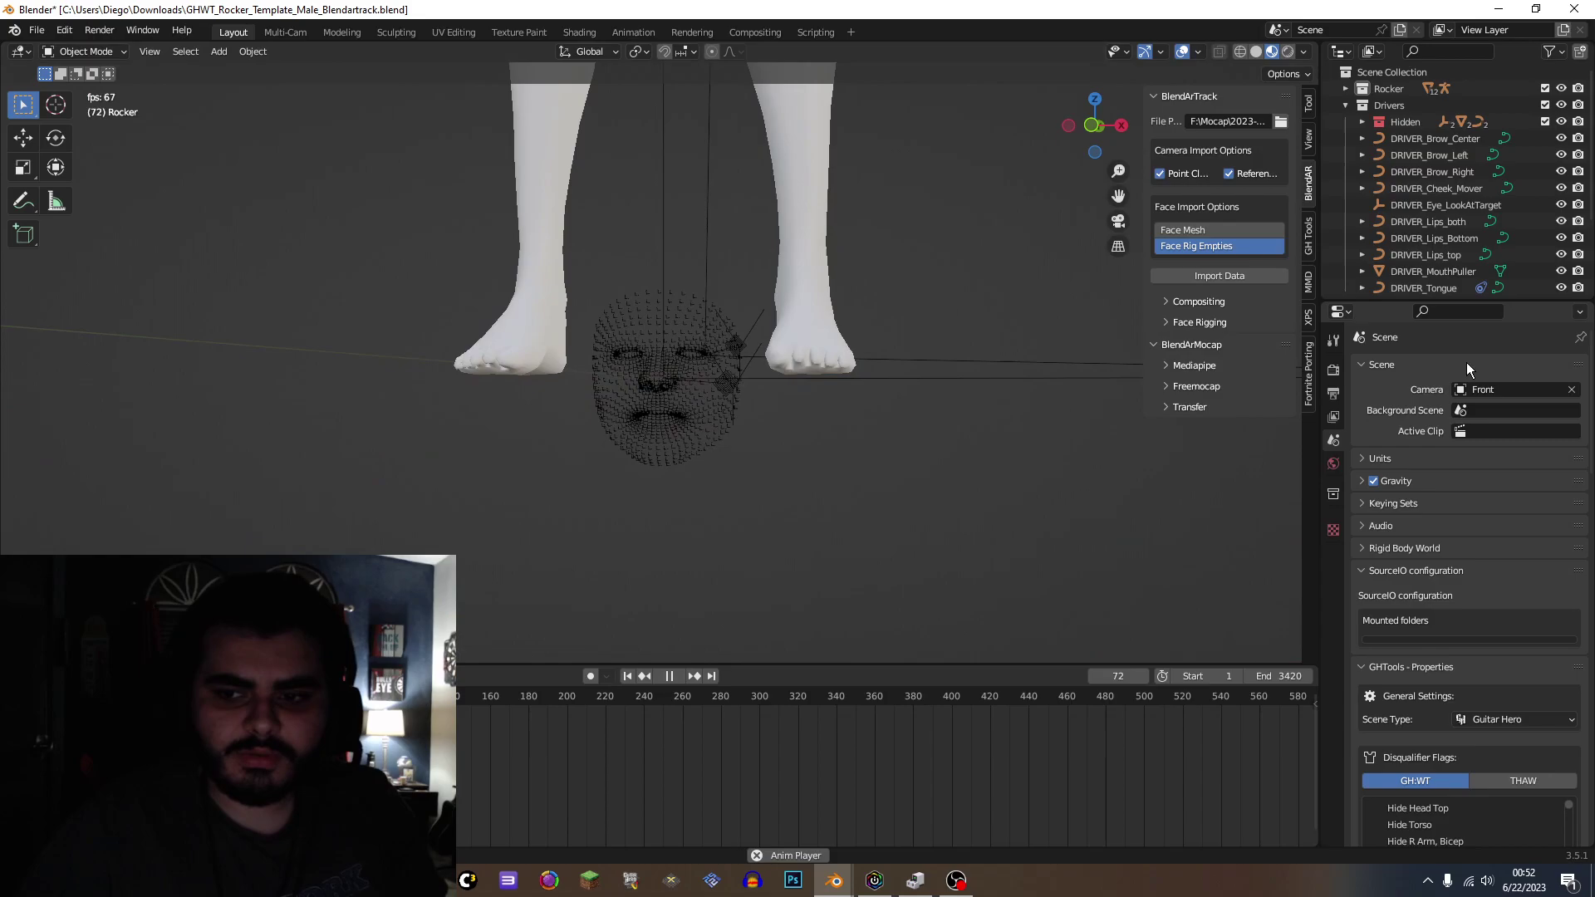
left_click(1333, 393)
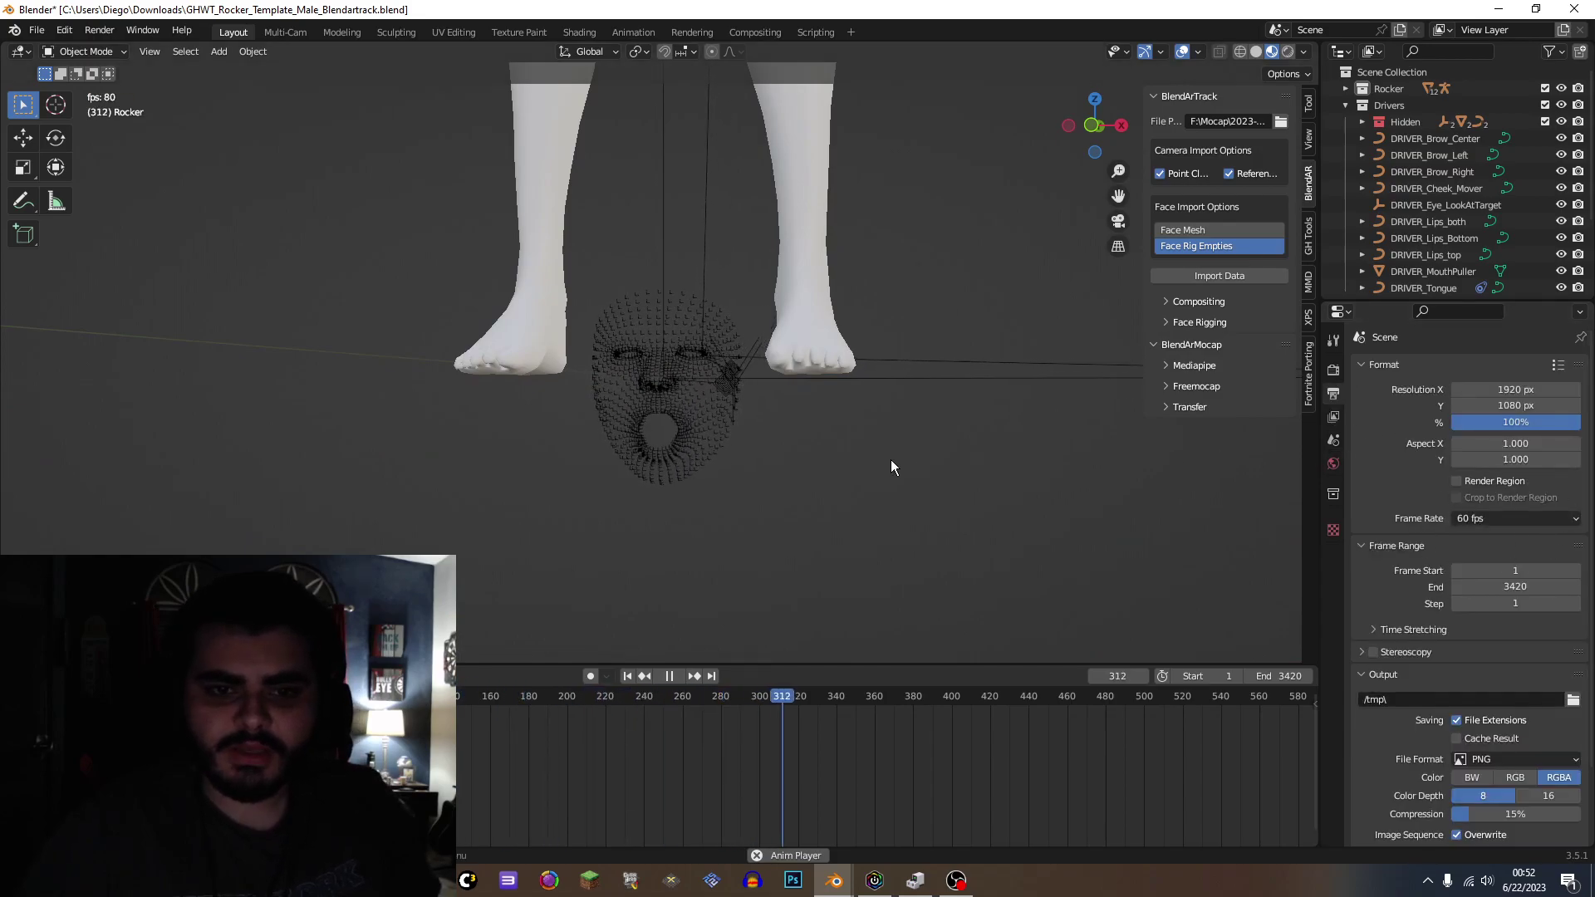
key("space")
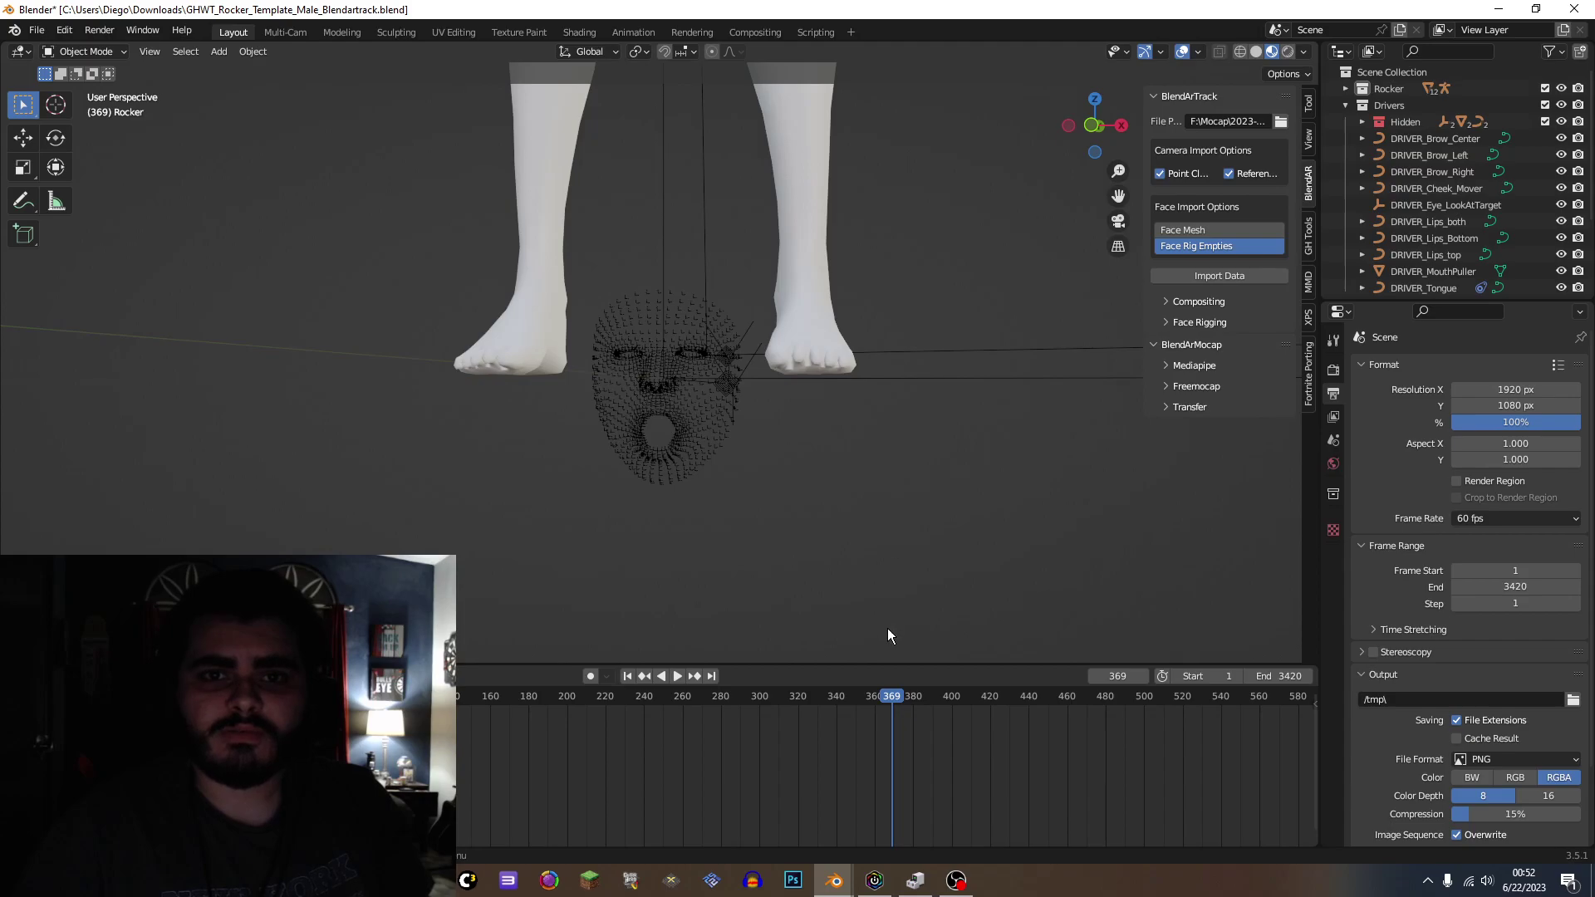
left_click_drag(900, 698, 465, 703)
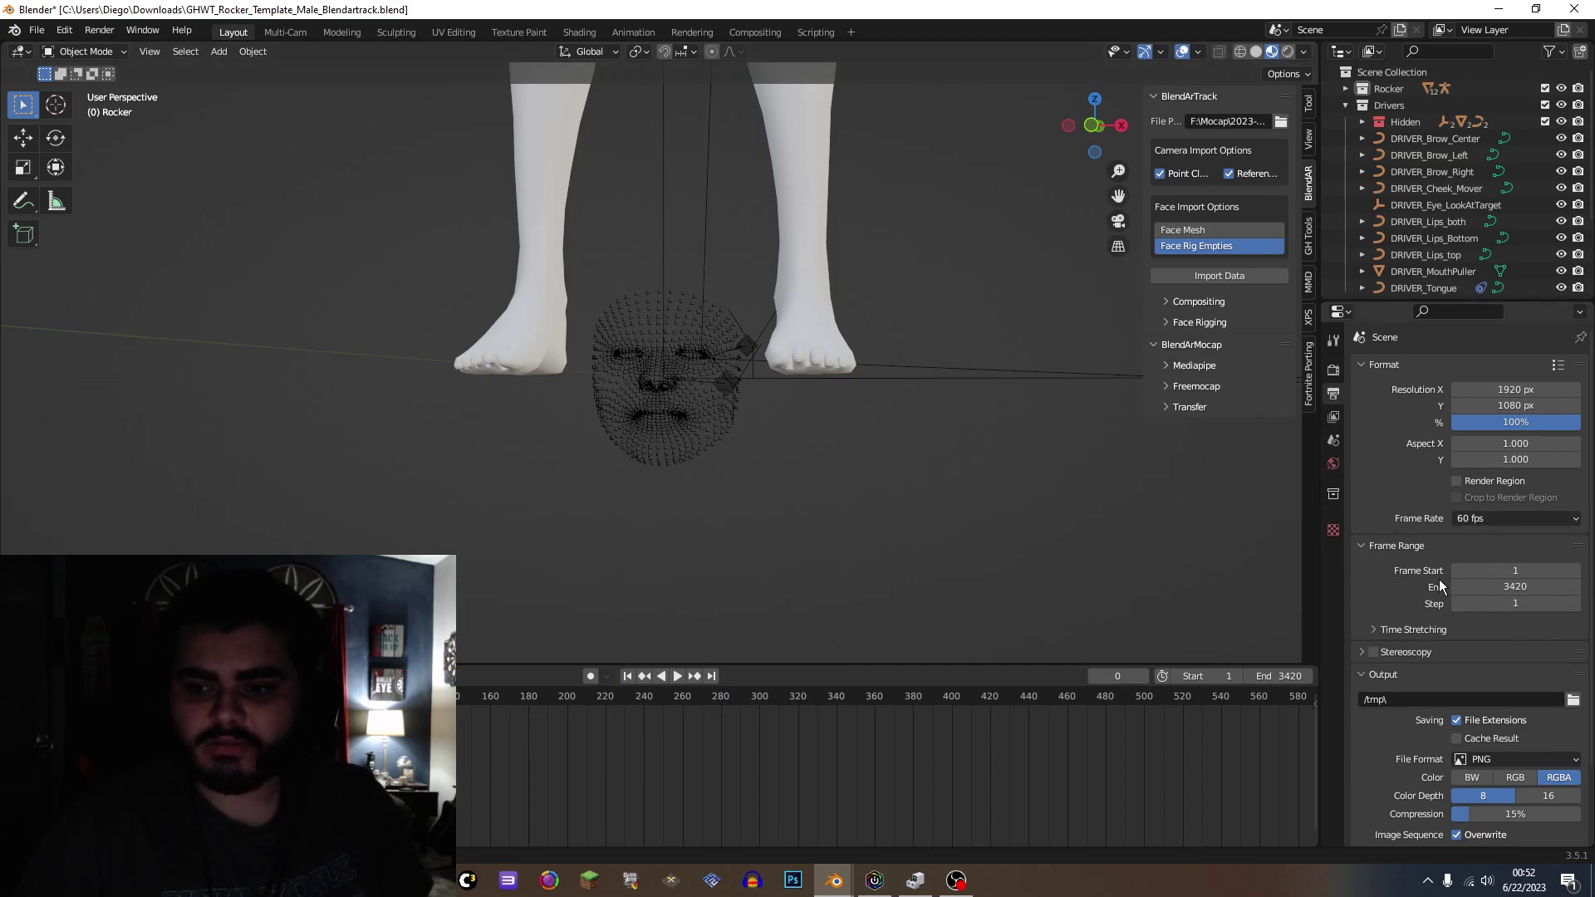
Step: Set Time Stretching to Old 25 and New 60
left_click(1380, 629)
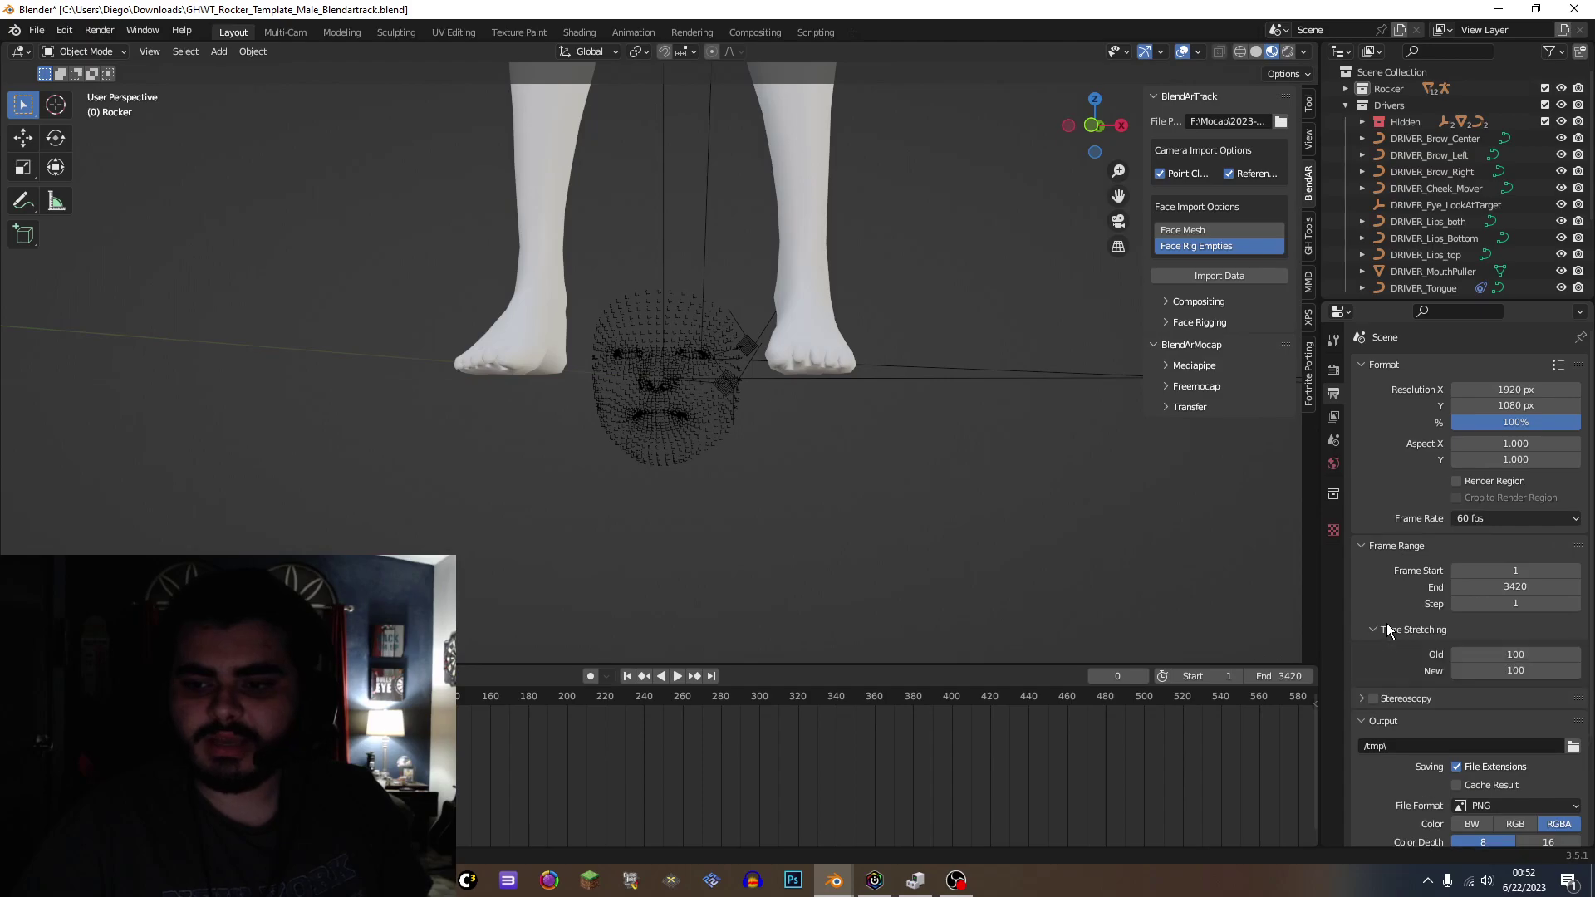
left_click(1483, 656)
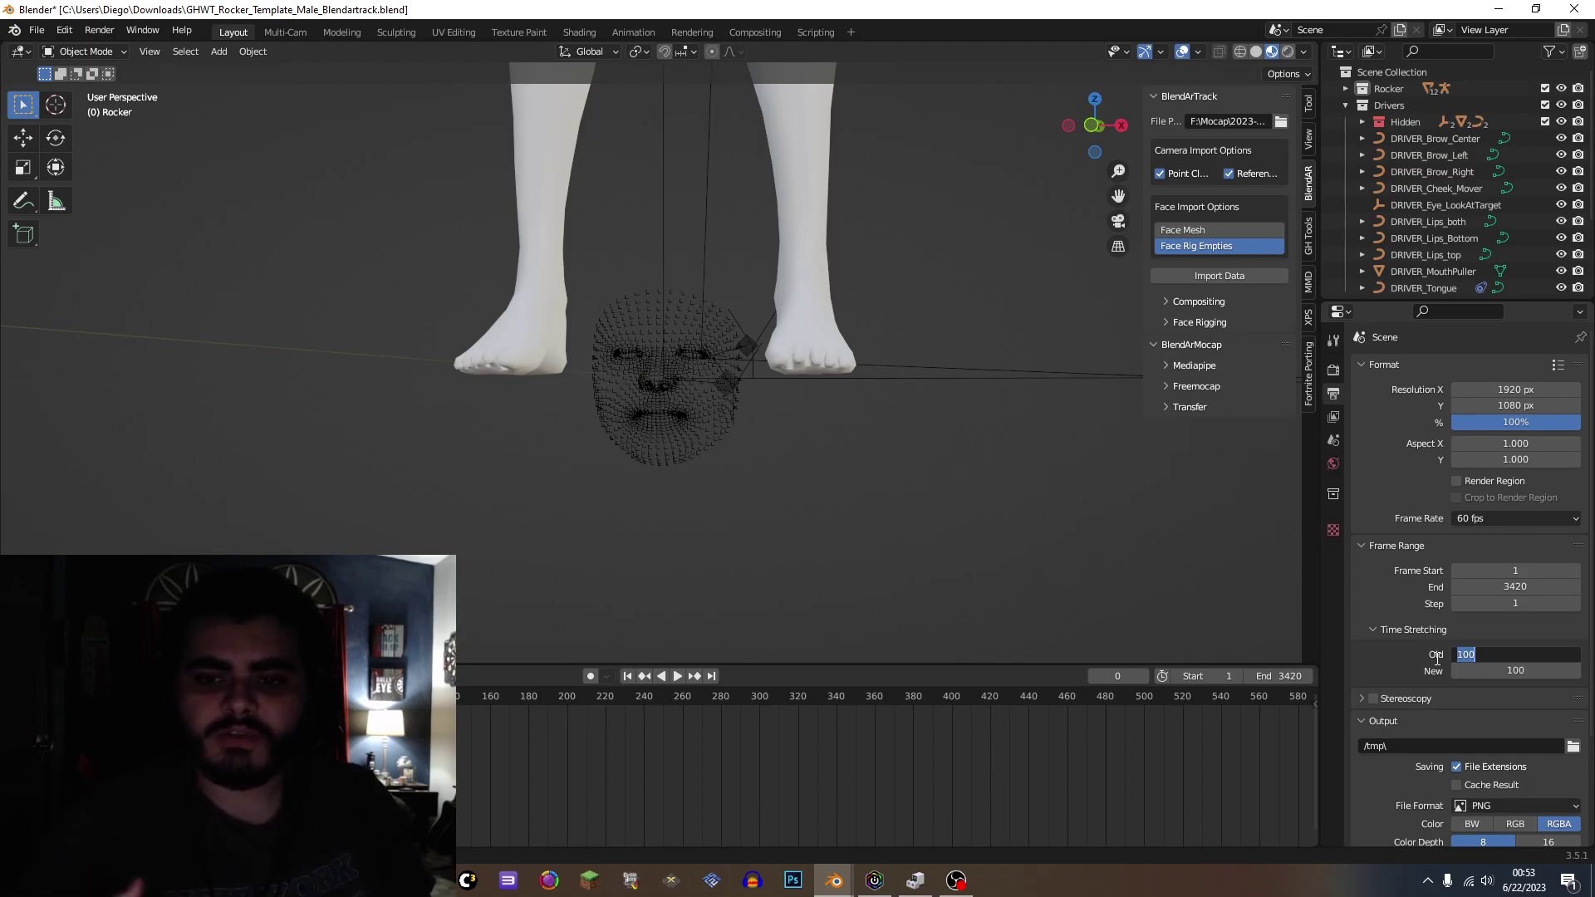
type("25")
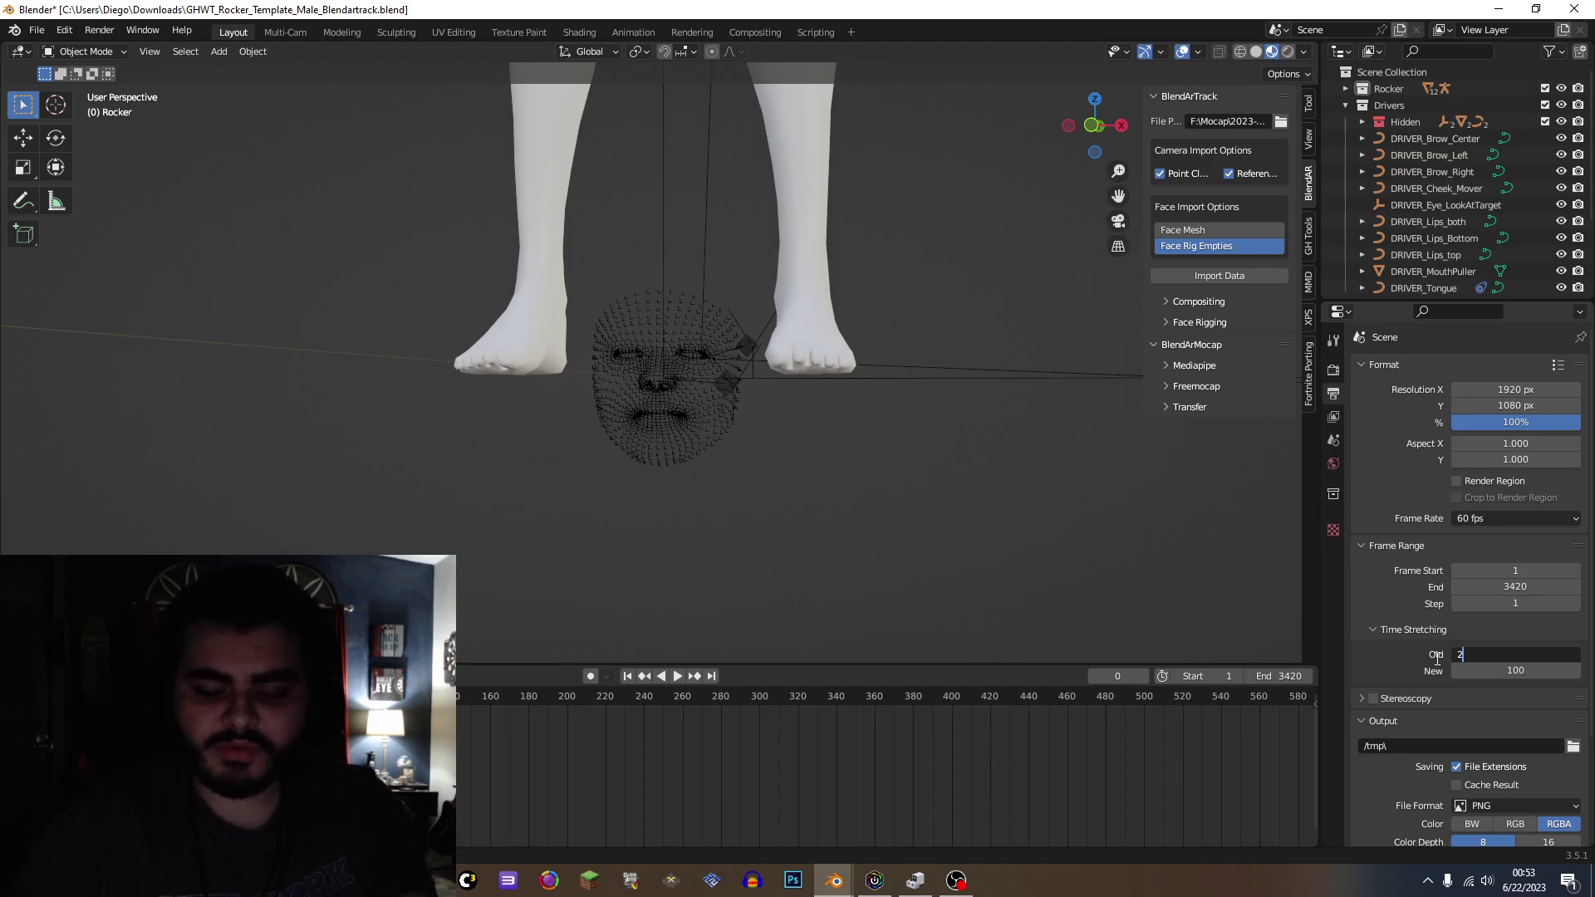
left_click(1497, 670)
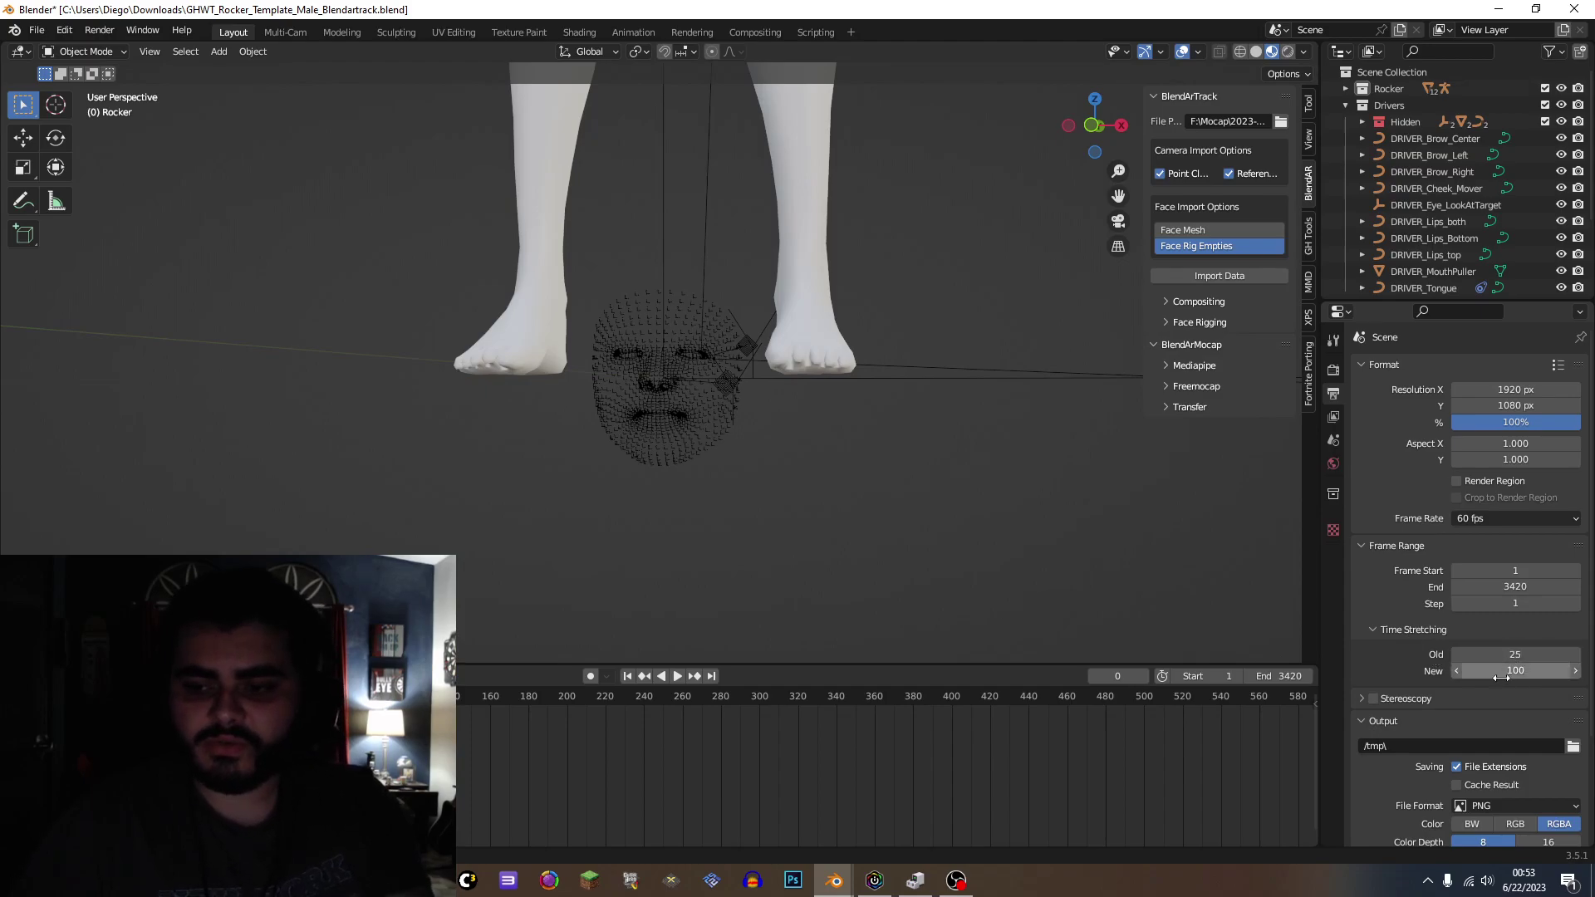
type("60")
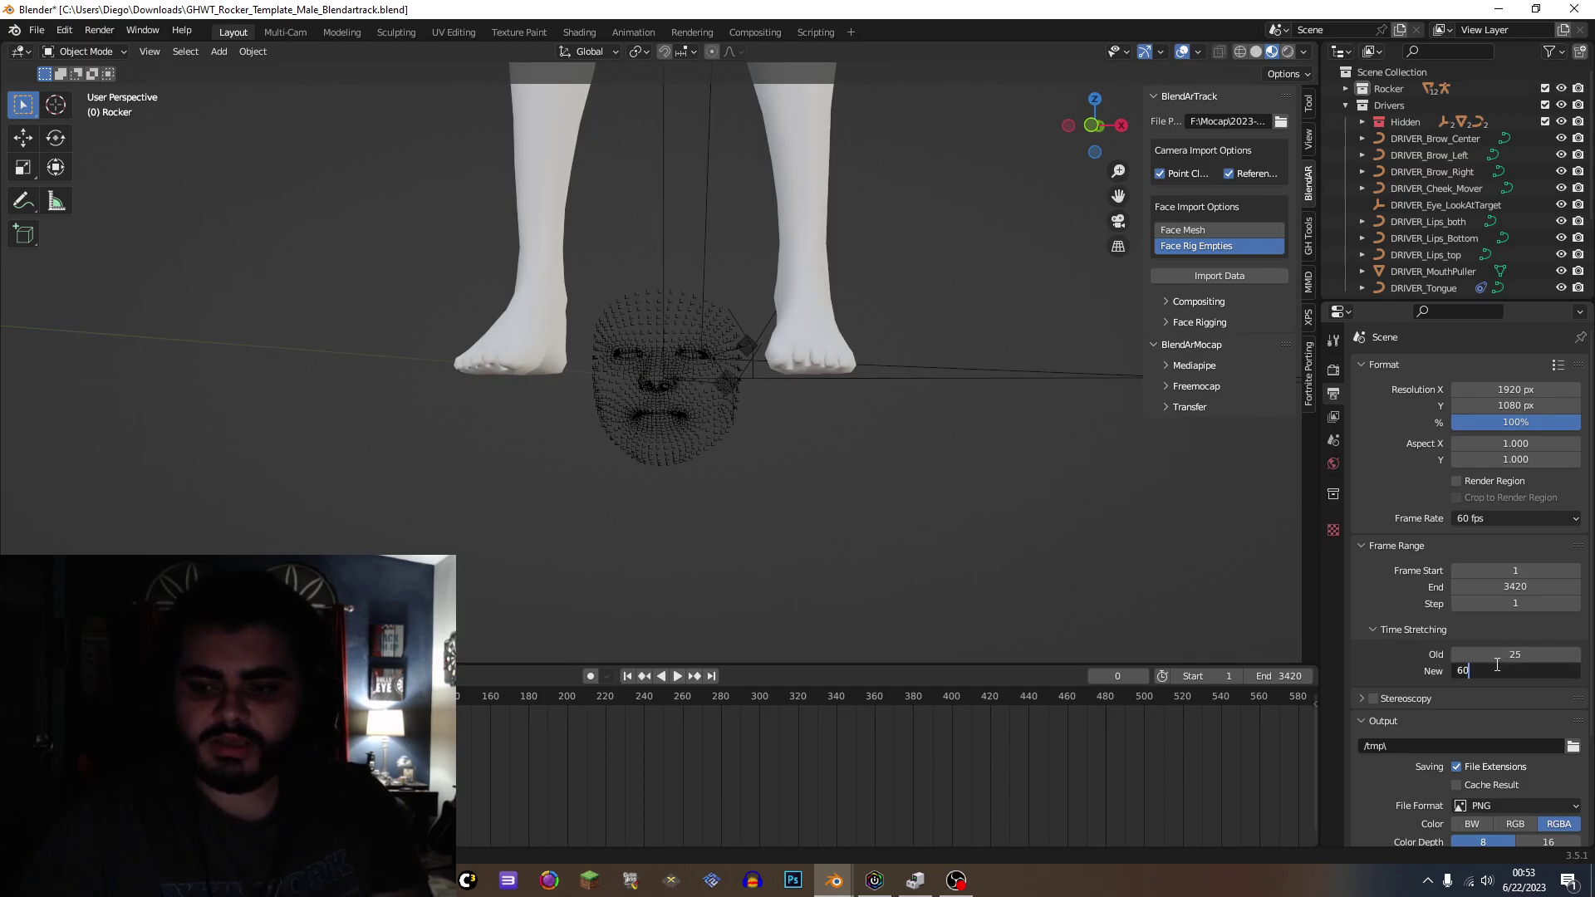
key("Return")
Step: Play the retimed capture to check the motion, then jump back to the start
key("space")
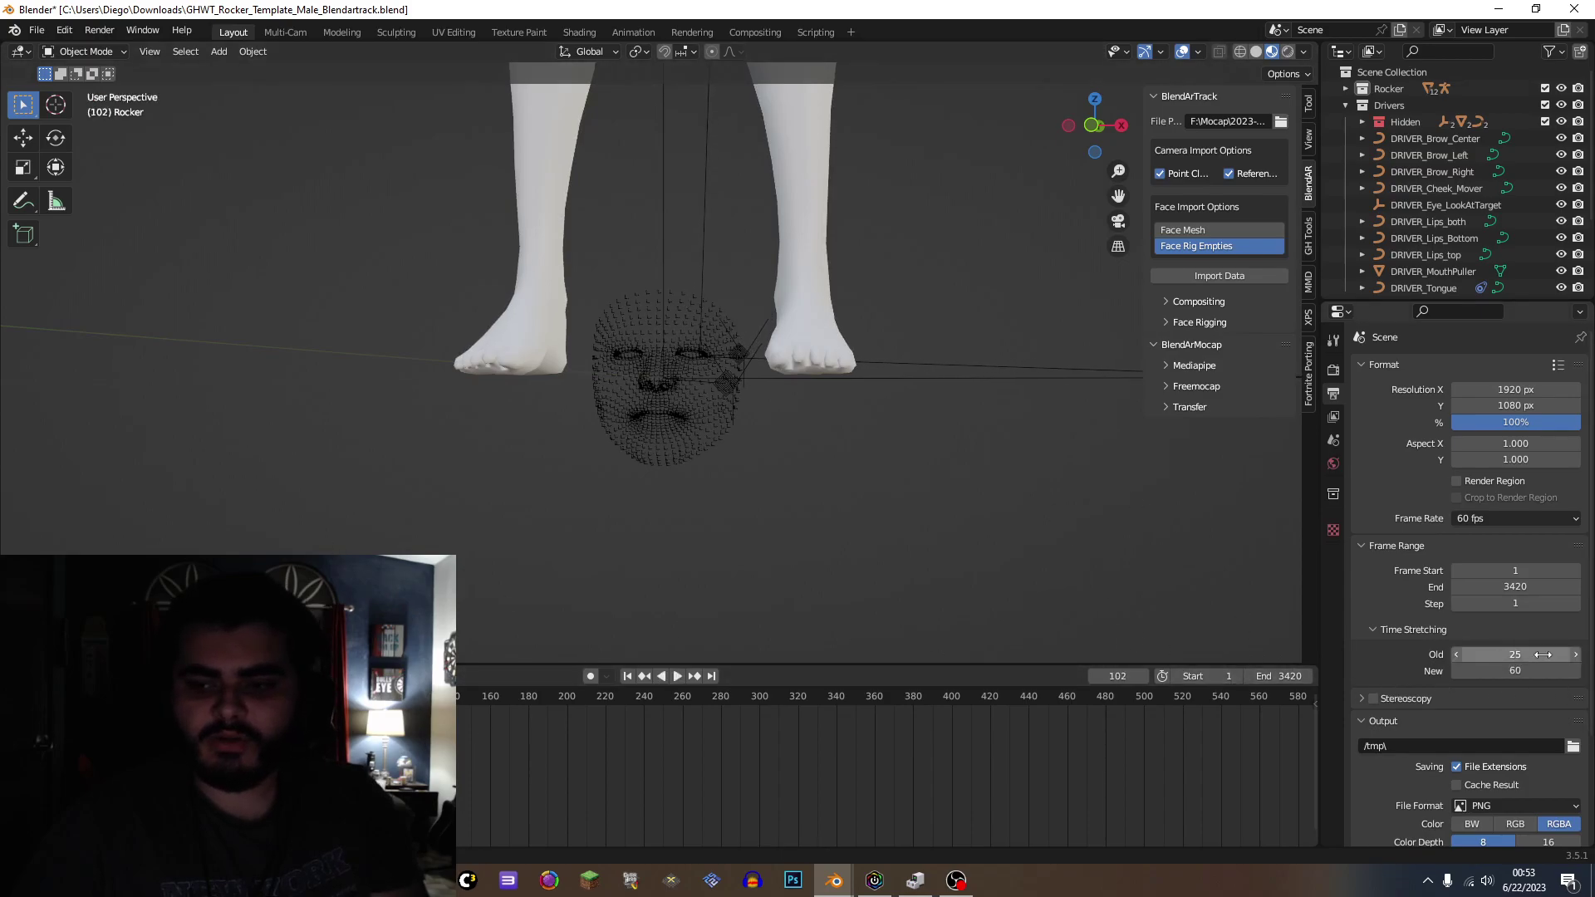
key("space")
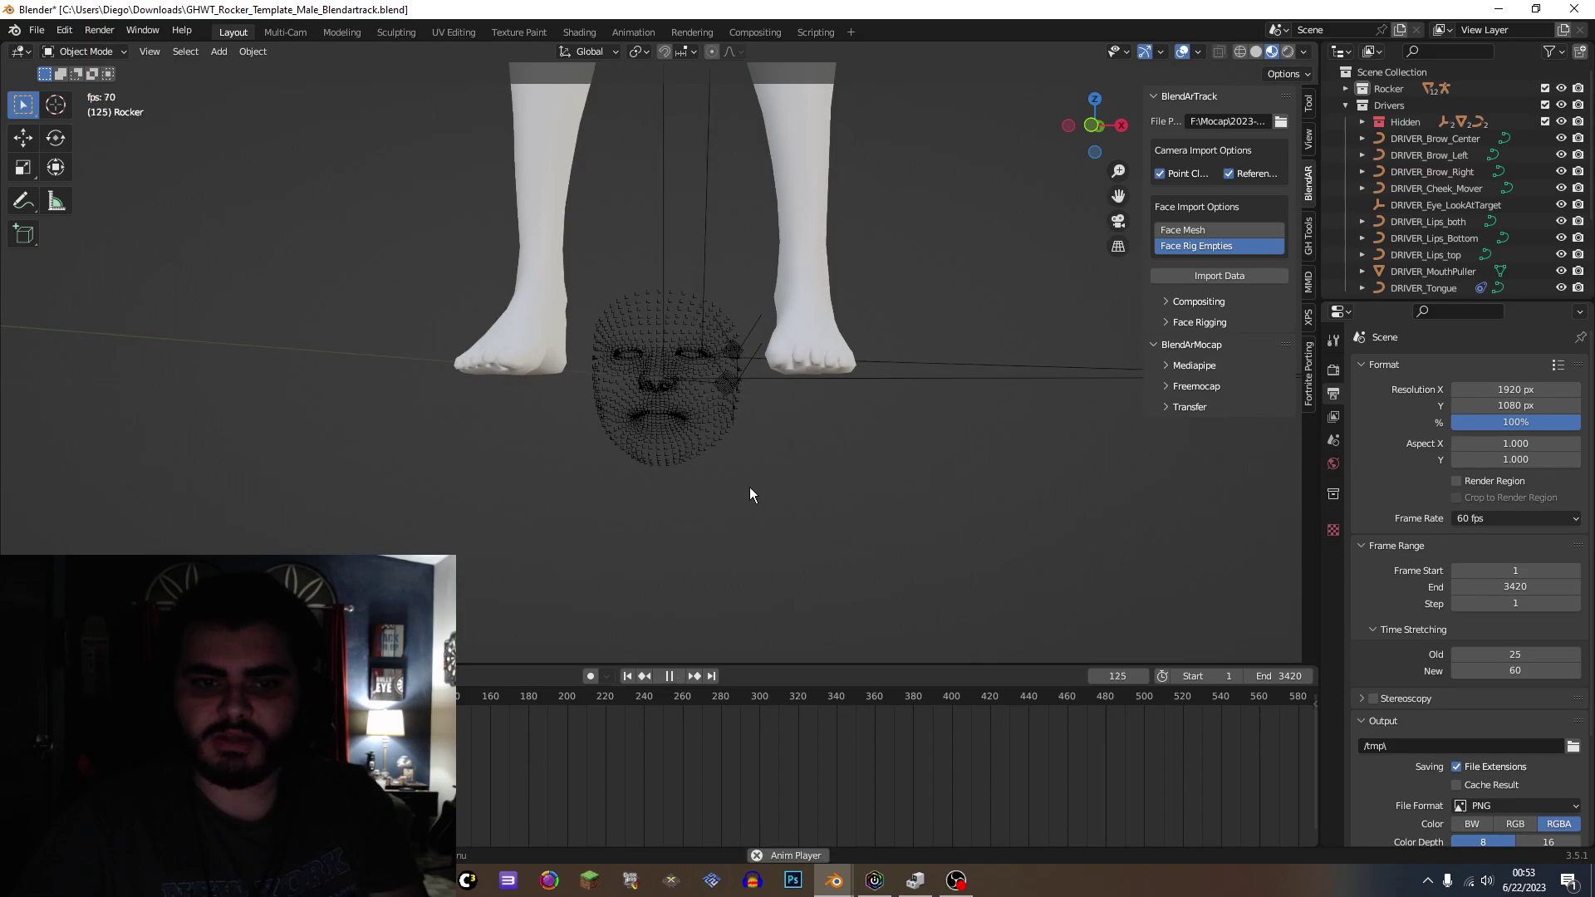
key("space")
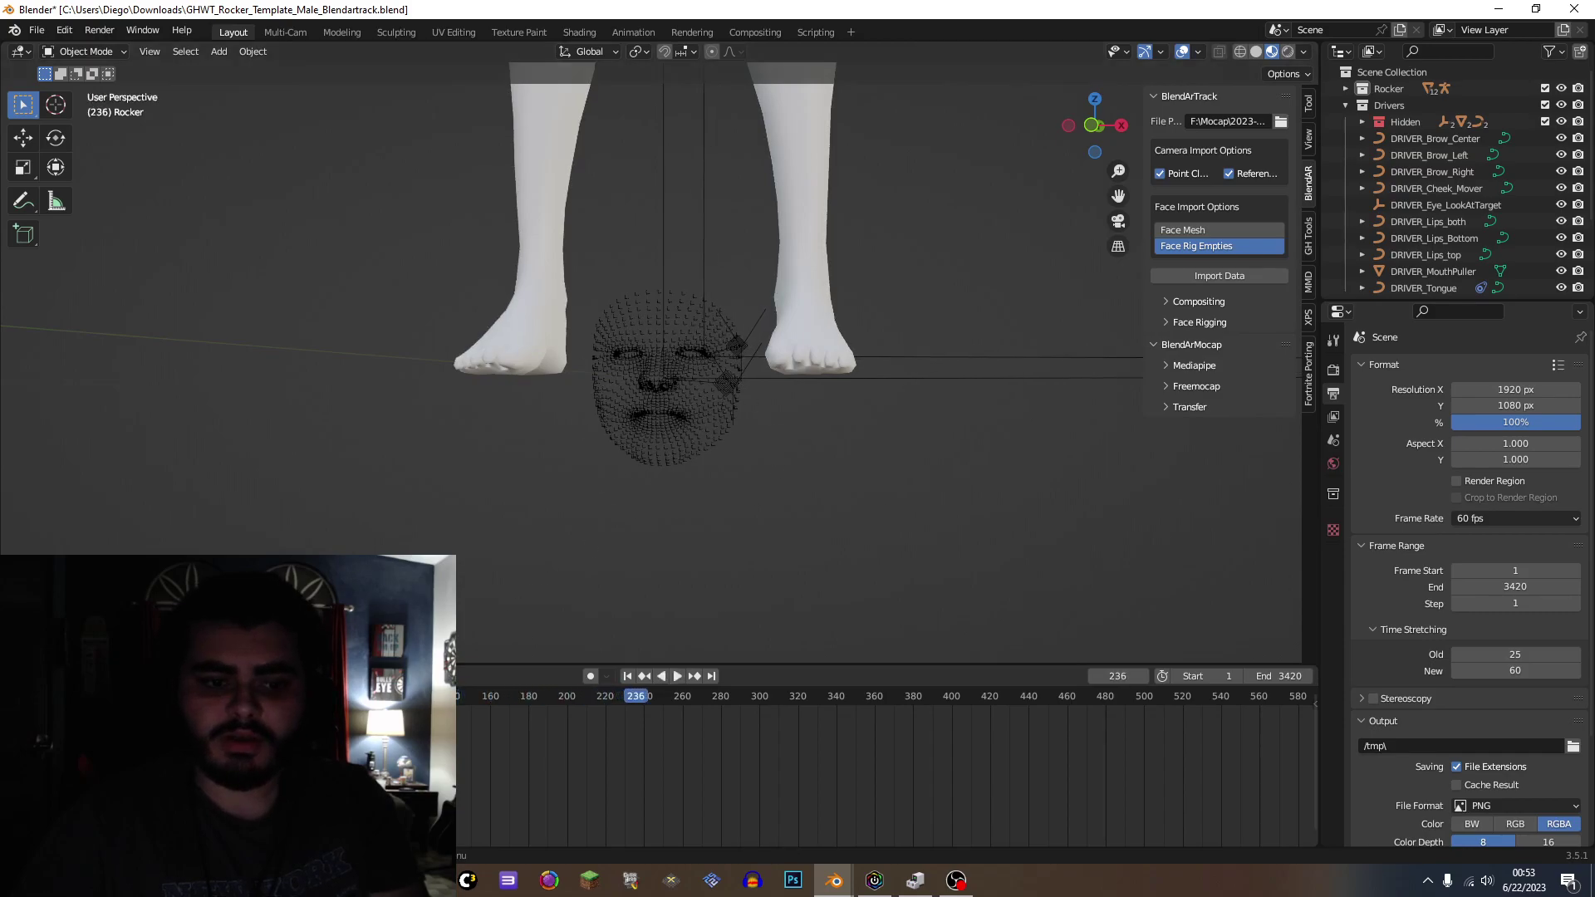
key("shift+Left")
Step: Reset Time Stretching to Old 100 and New 100 for true-speed playback
left_click(1464, 658)
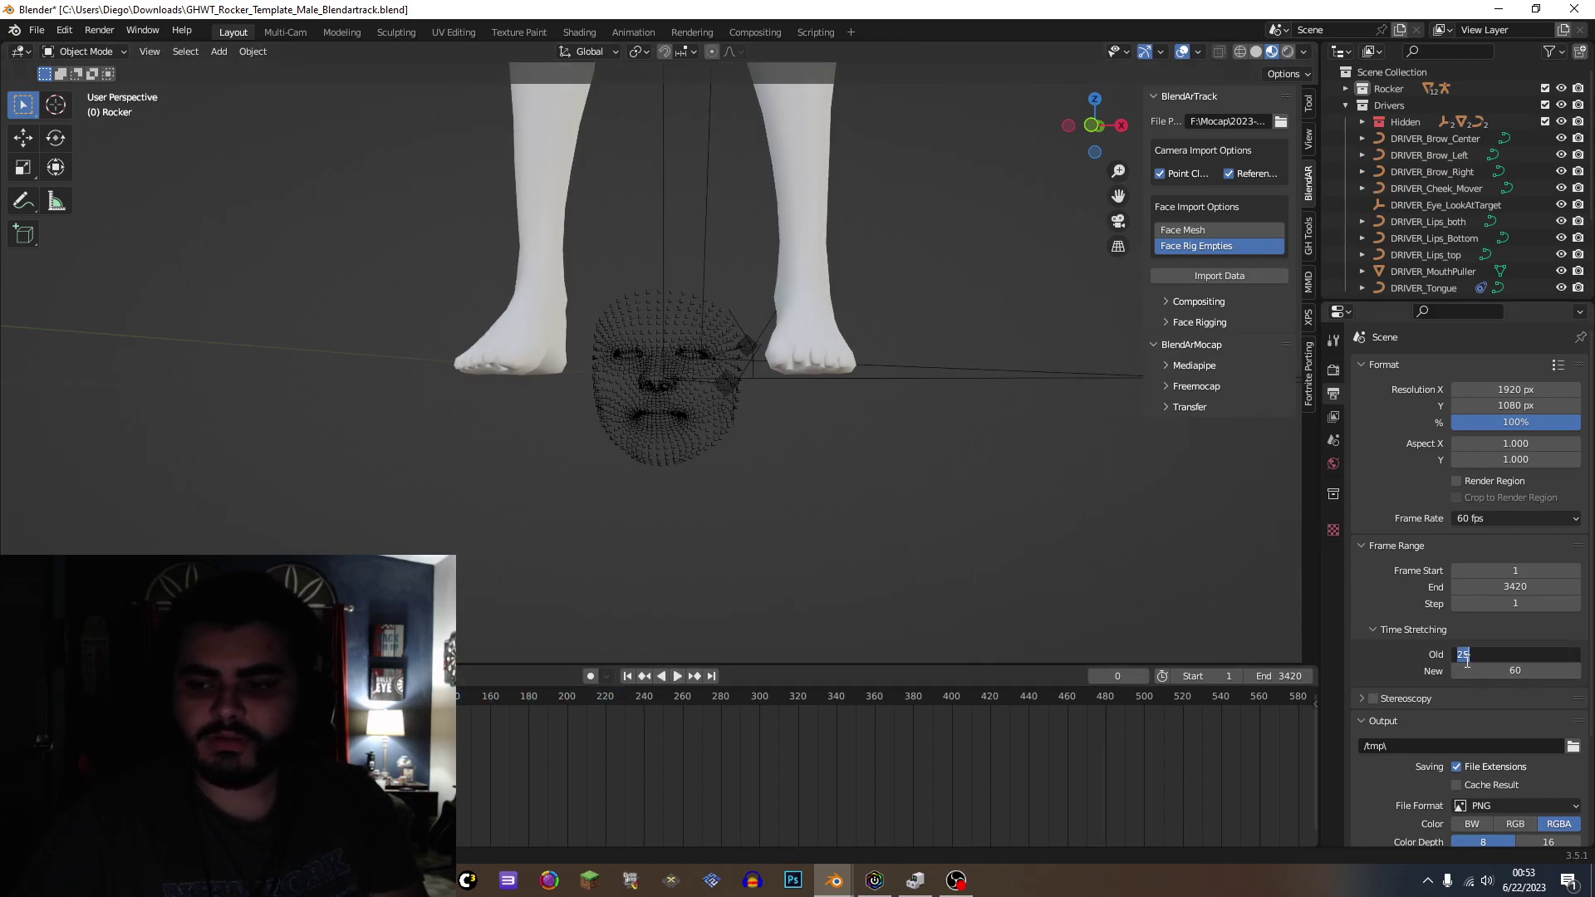
type("100")
key("Return")
left_click(1506, 671)
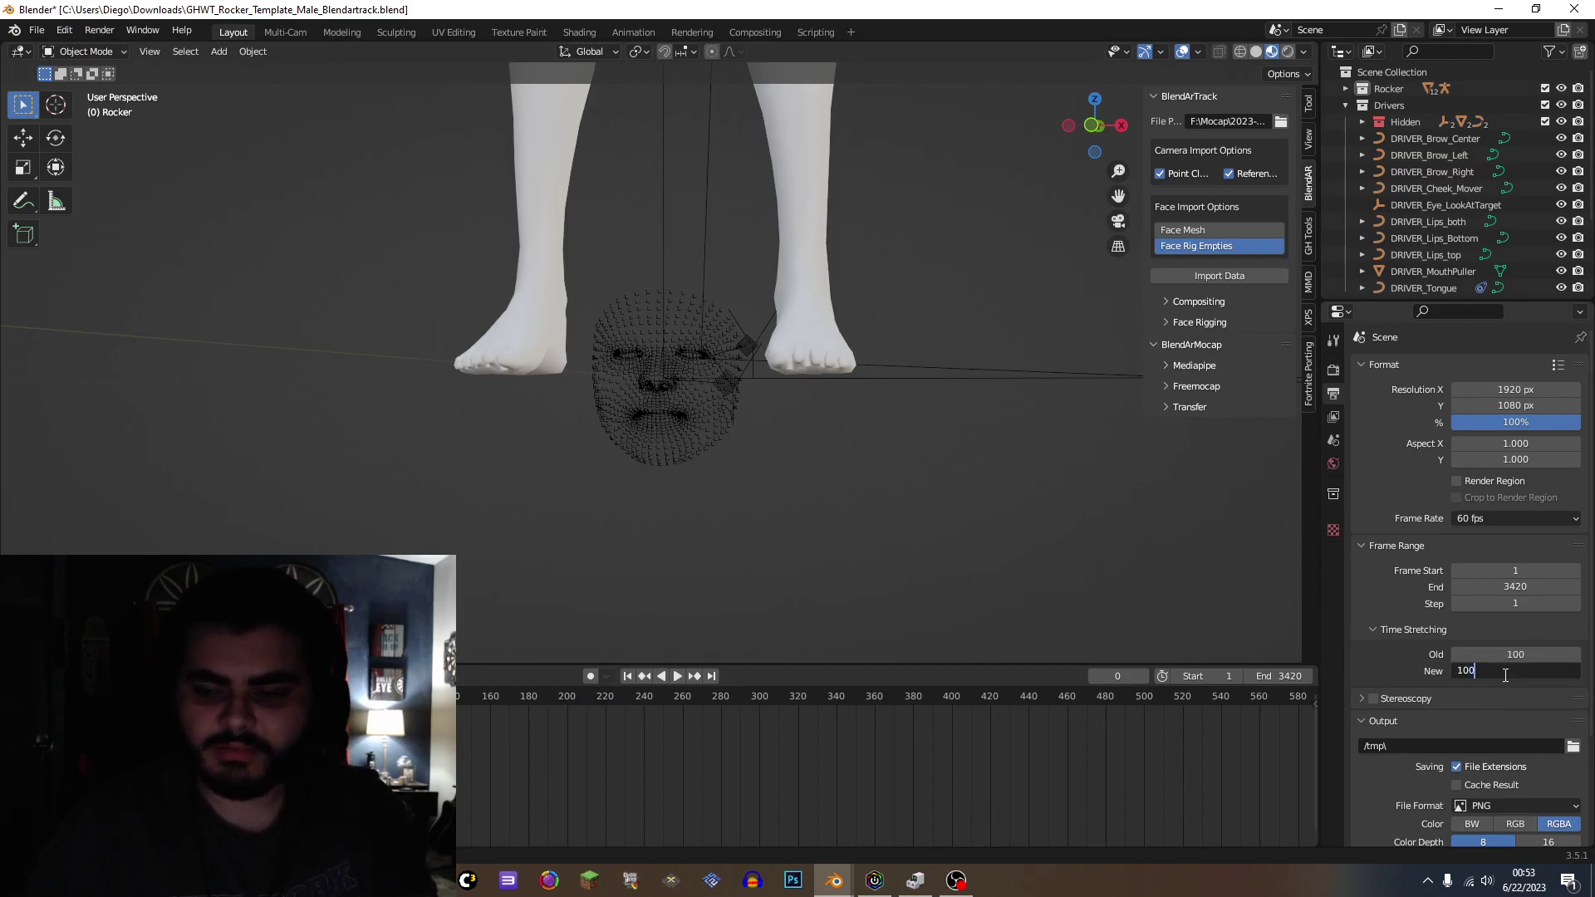
type("100")
key("Return")
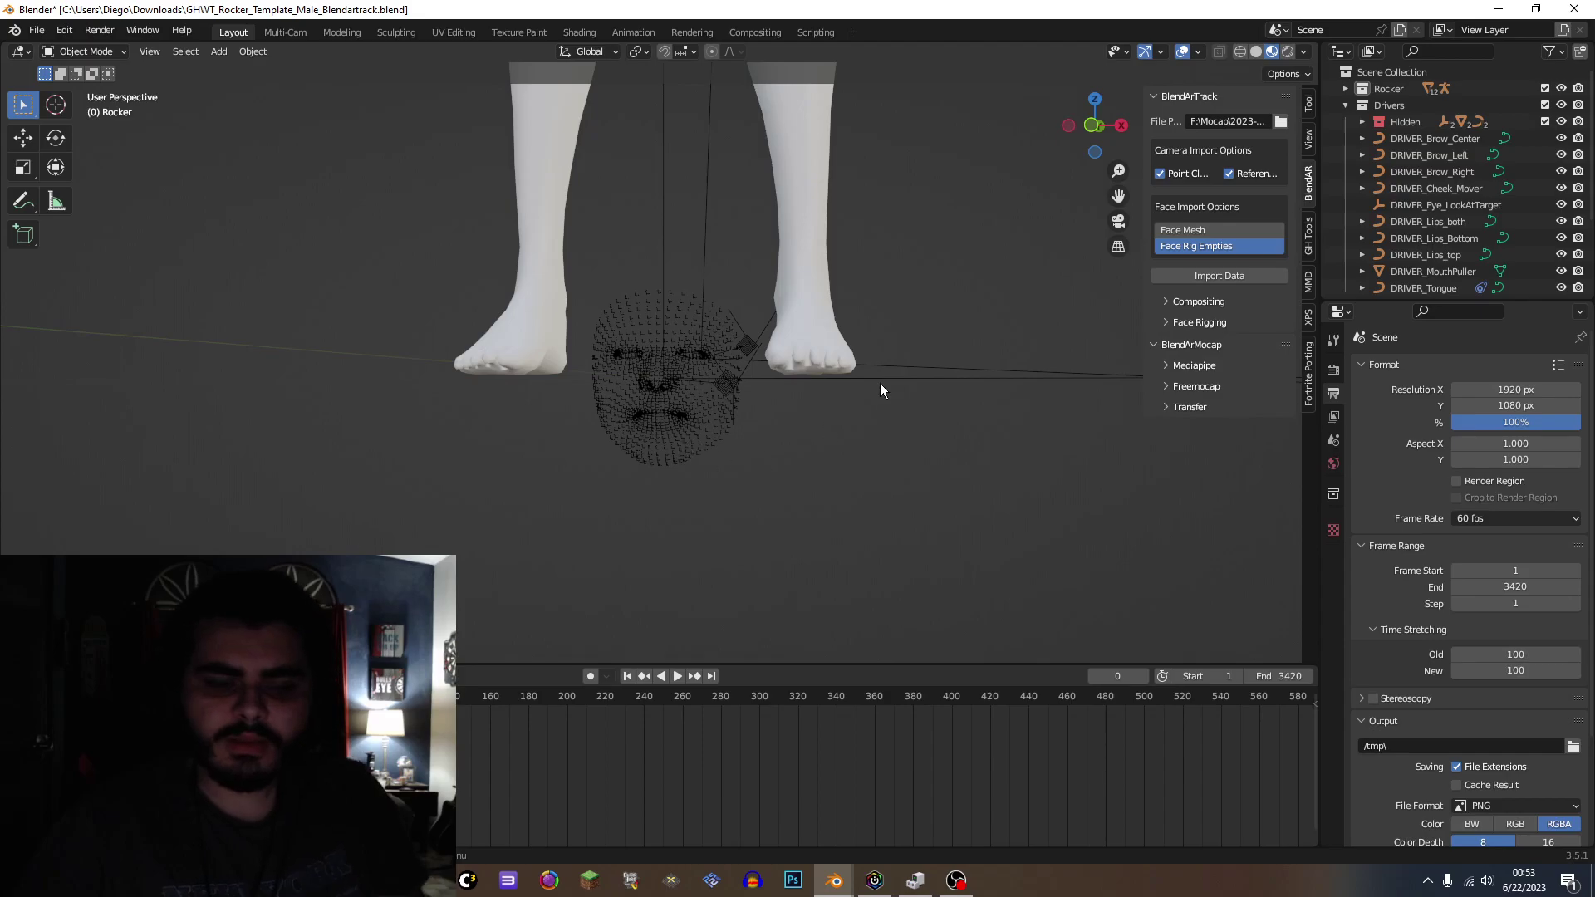
Step: Orbit and pan the view down to the character's legs and feet
left_click_drag(1060, 123, 1096, 134)
left_click_drag(1119, 196, 1008, 312)
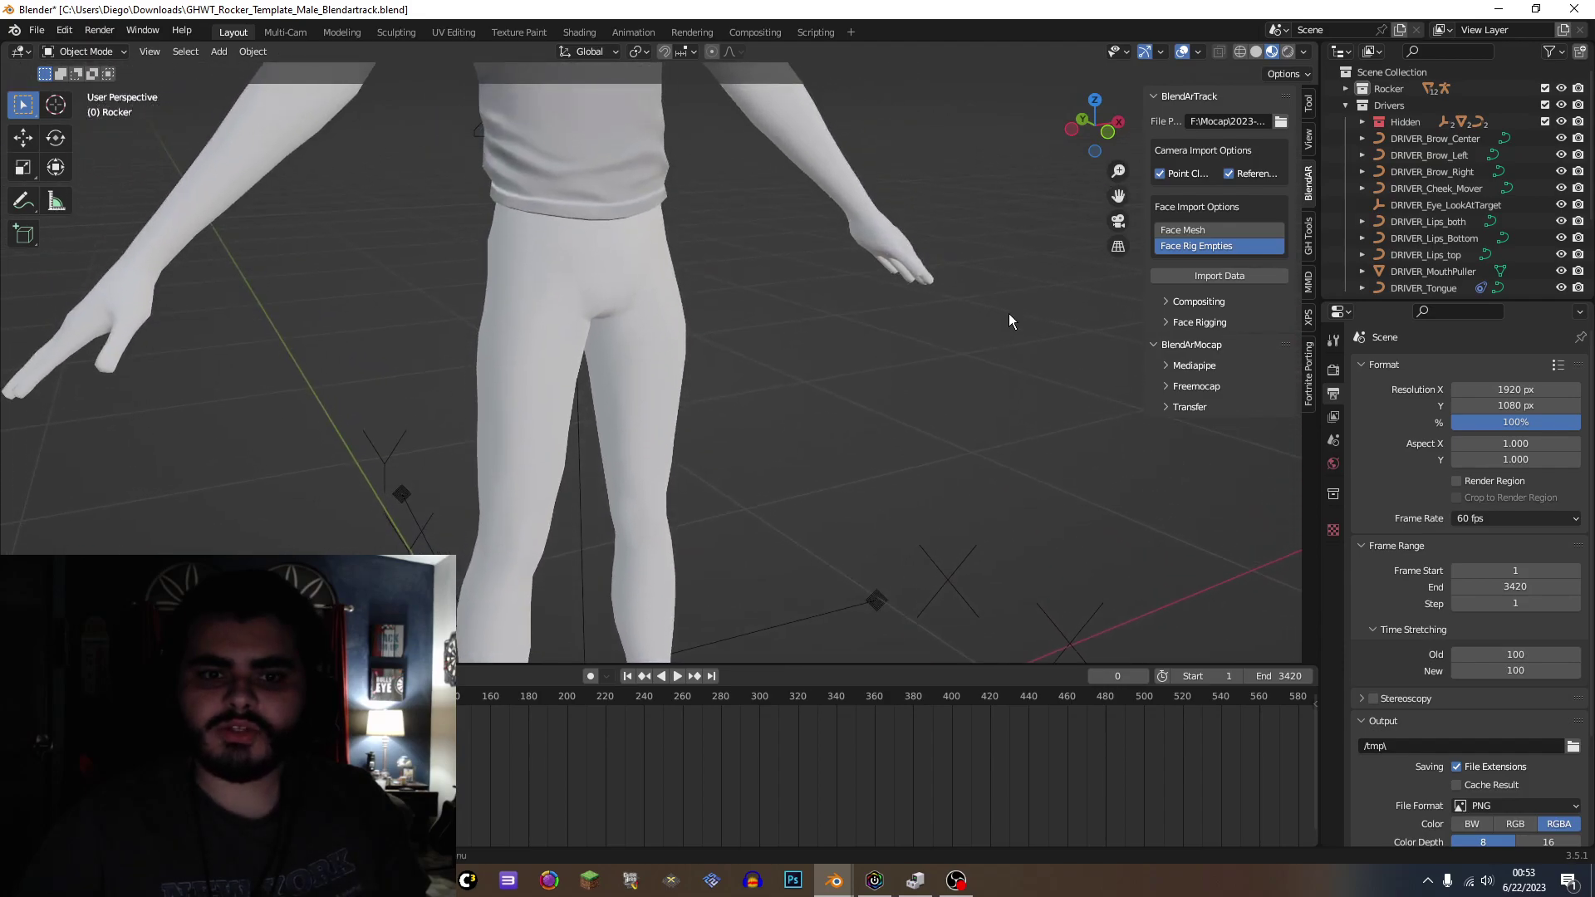
scroll(1009, 315, "down", 3)
scroll(1008, 312, "down", 3)
scroll(1008, 312, "up", 3)
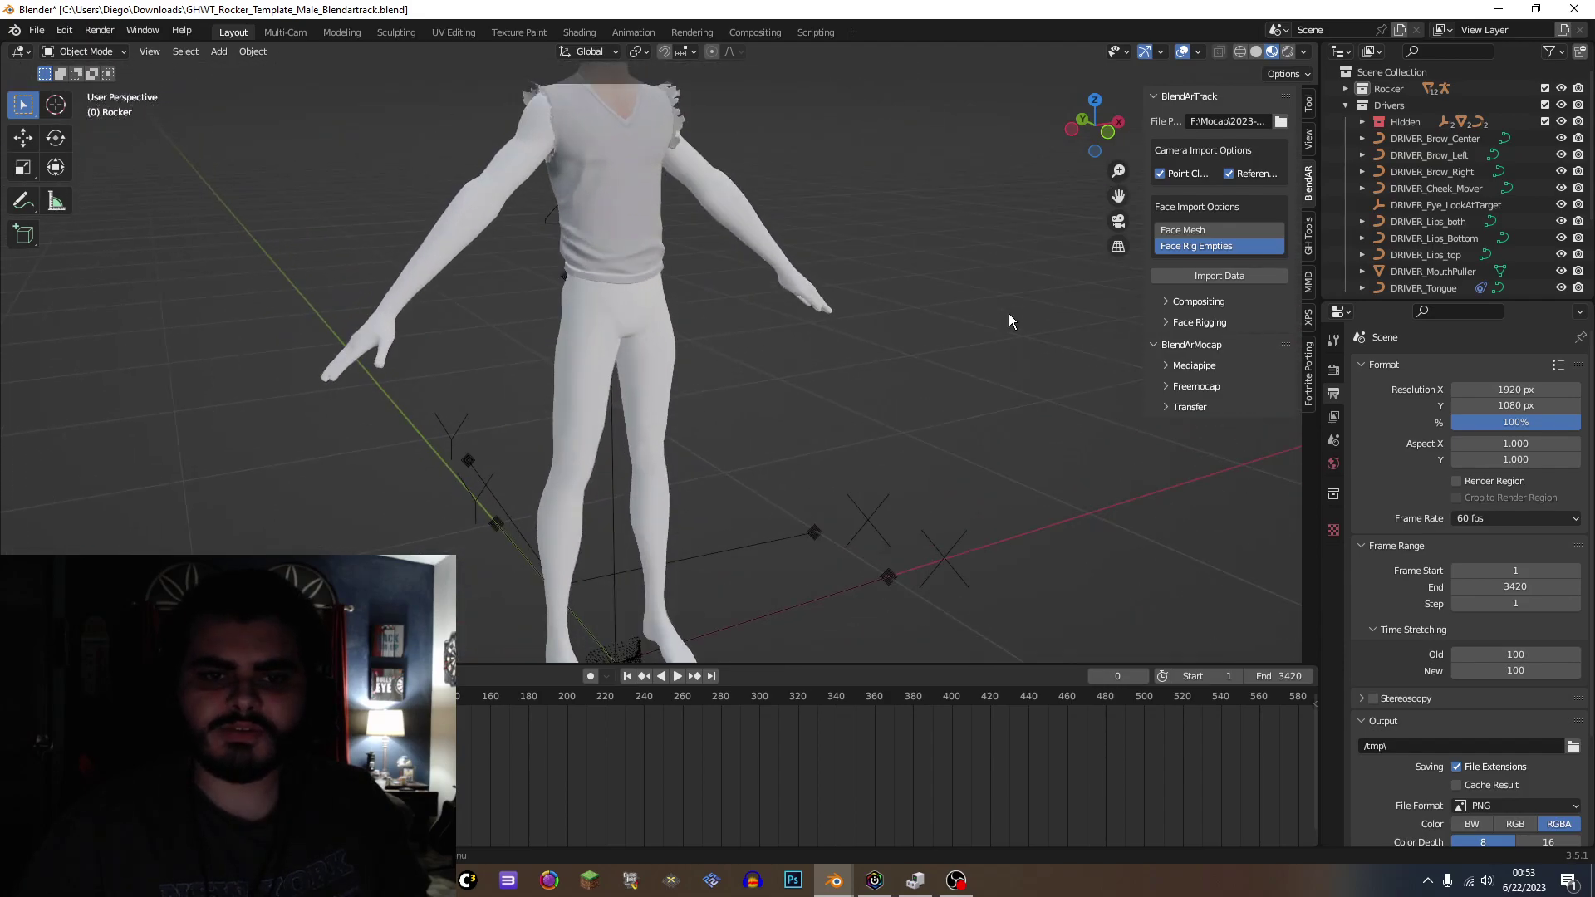
scroll(1122, 190, "down", 3)
scroll(1122, 189, "up", 5)
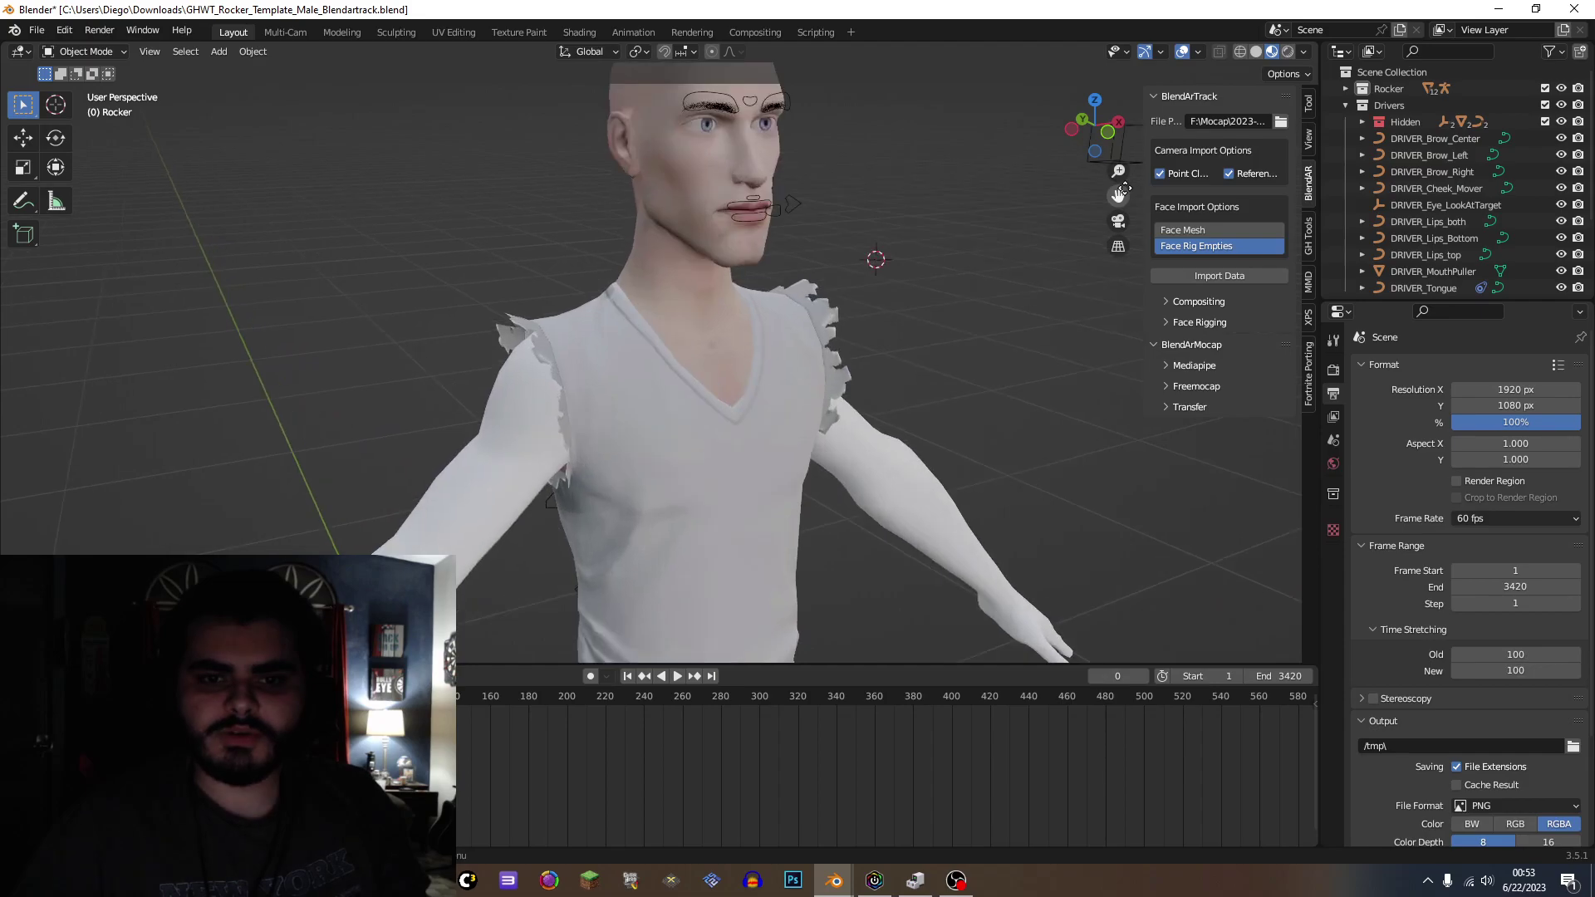
left_click_drag(1122, 192, 983, 274)
Step: Replay the capture from the first frame to check timing, then show the GH Tools panel
key("space")
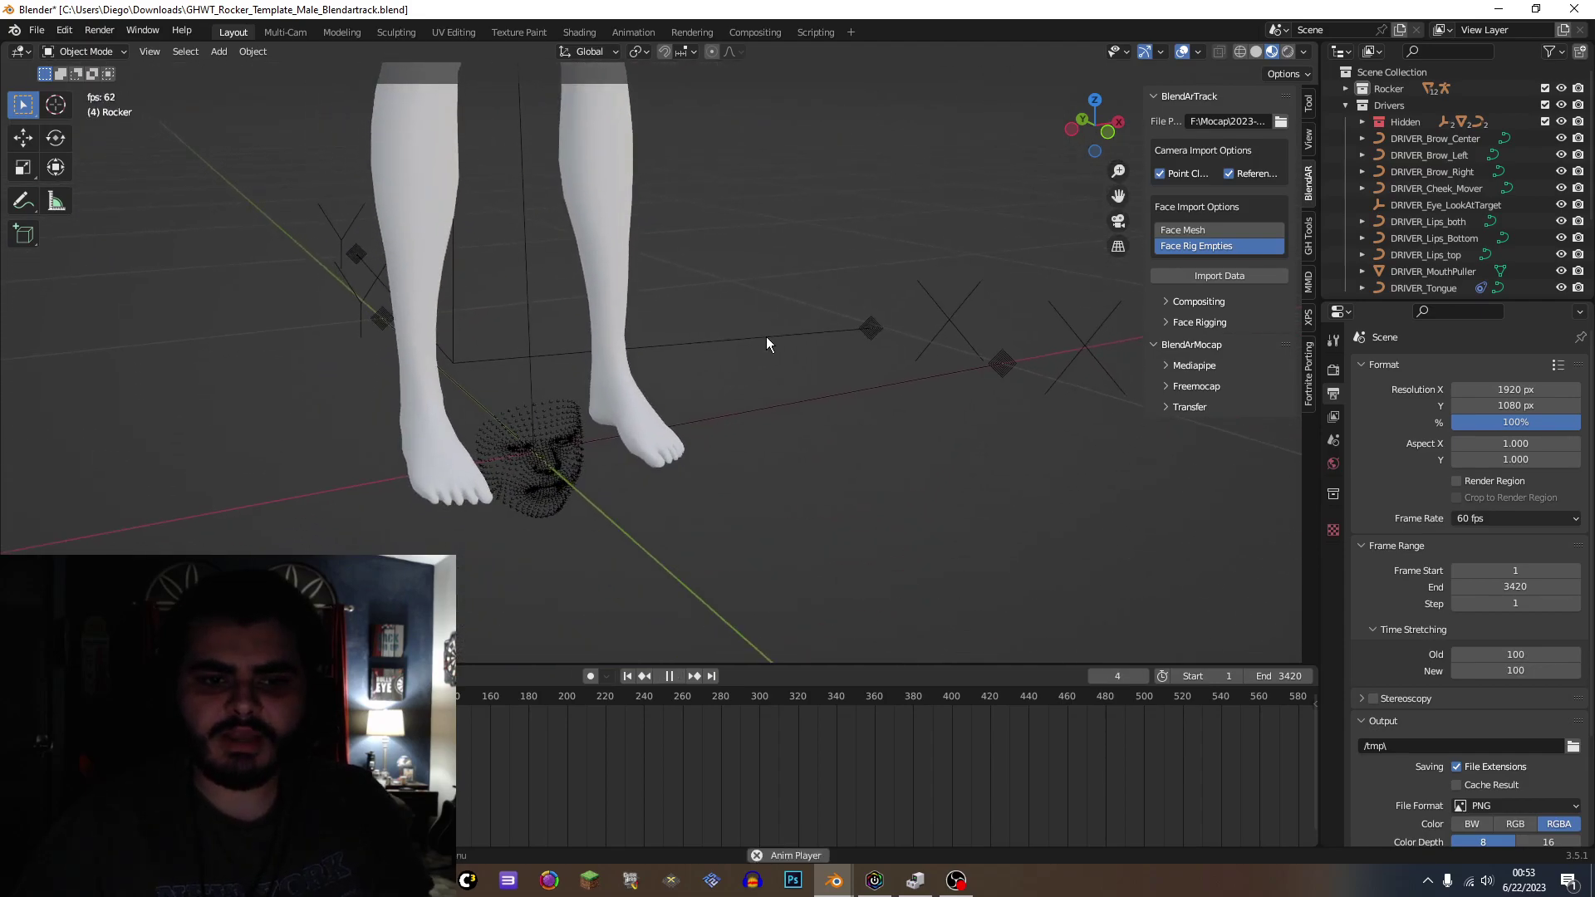
left_click_drag(1117, 110, 1098, 116)
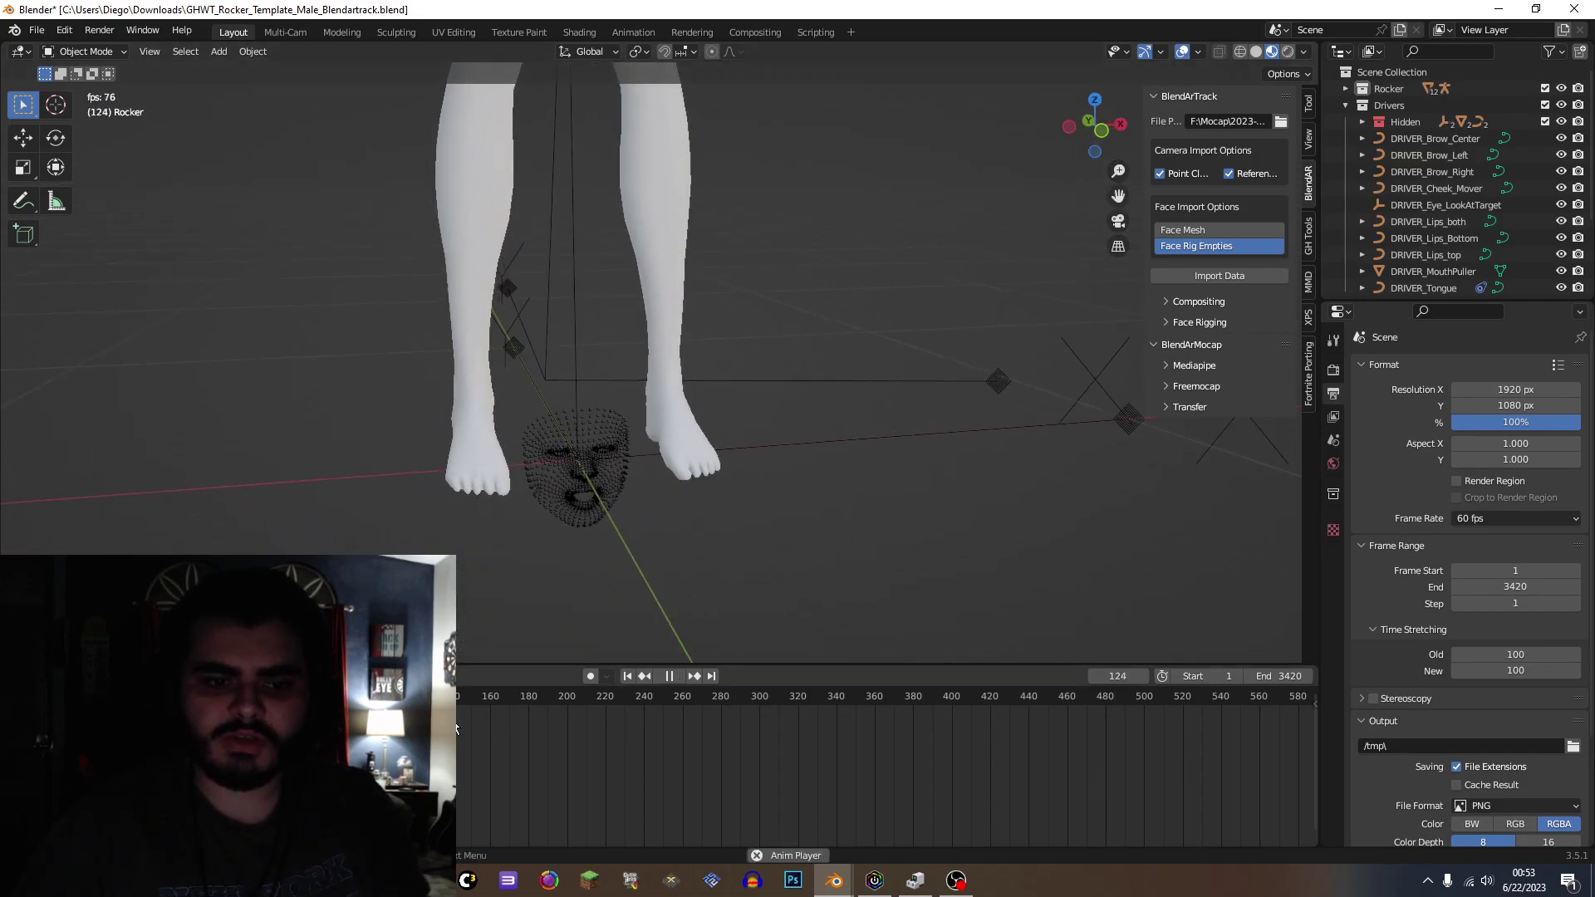
key("space")
key("shift+Left")
key("space")
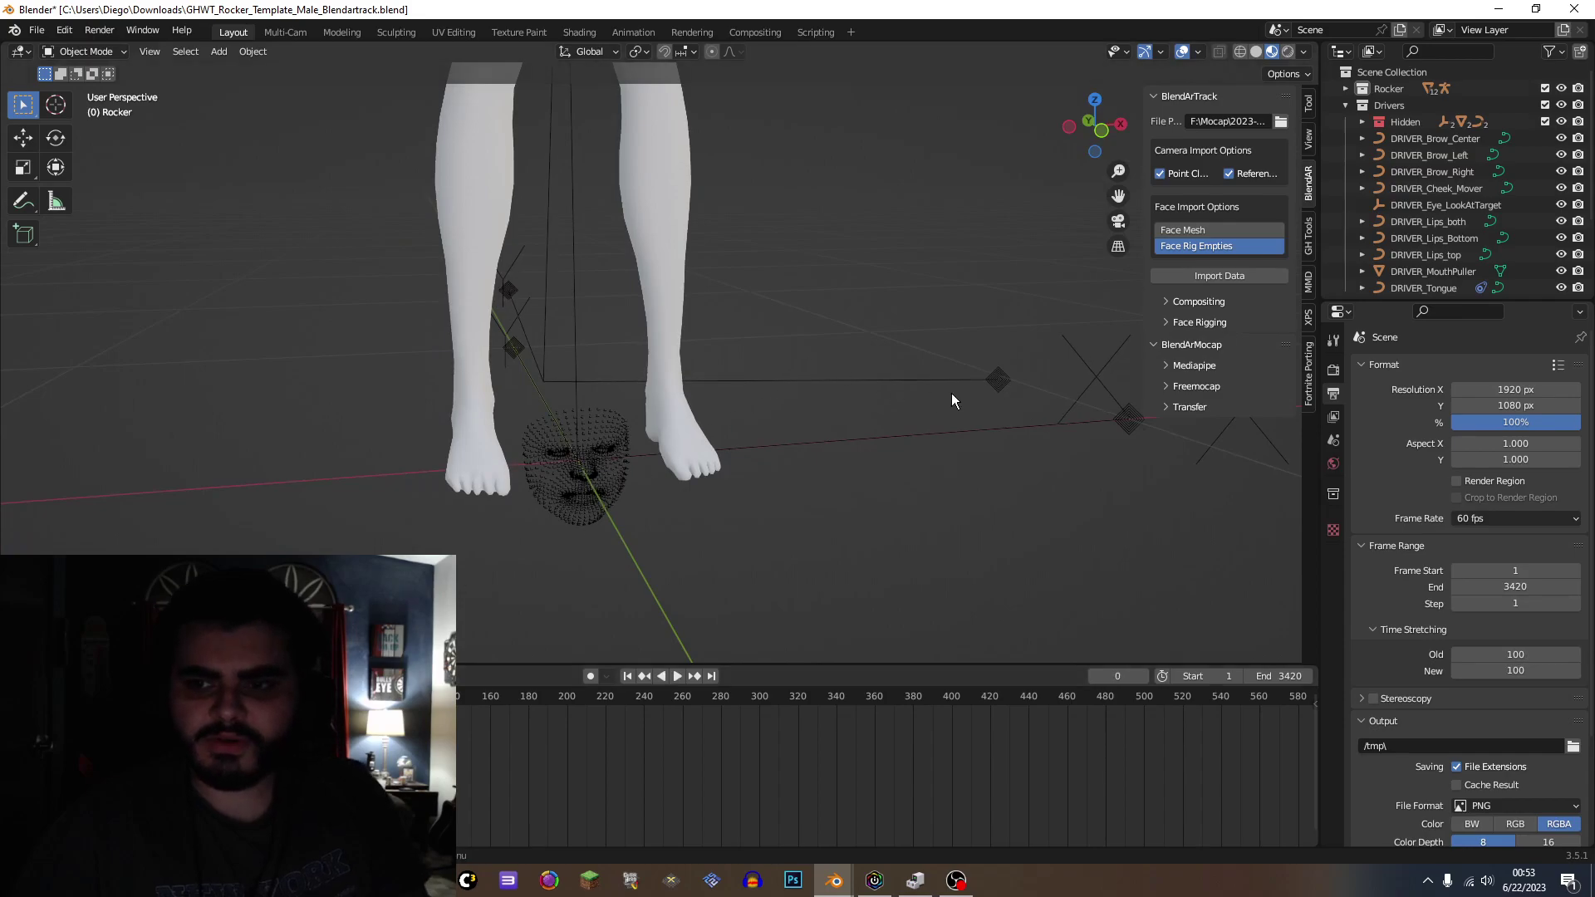
left_click(1311, 242)
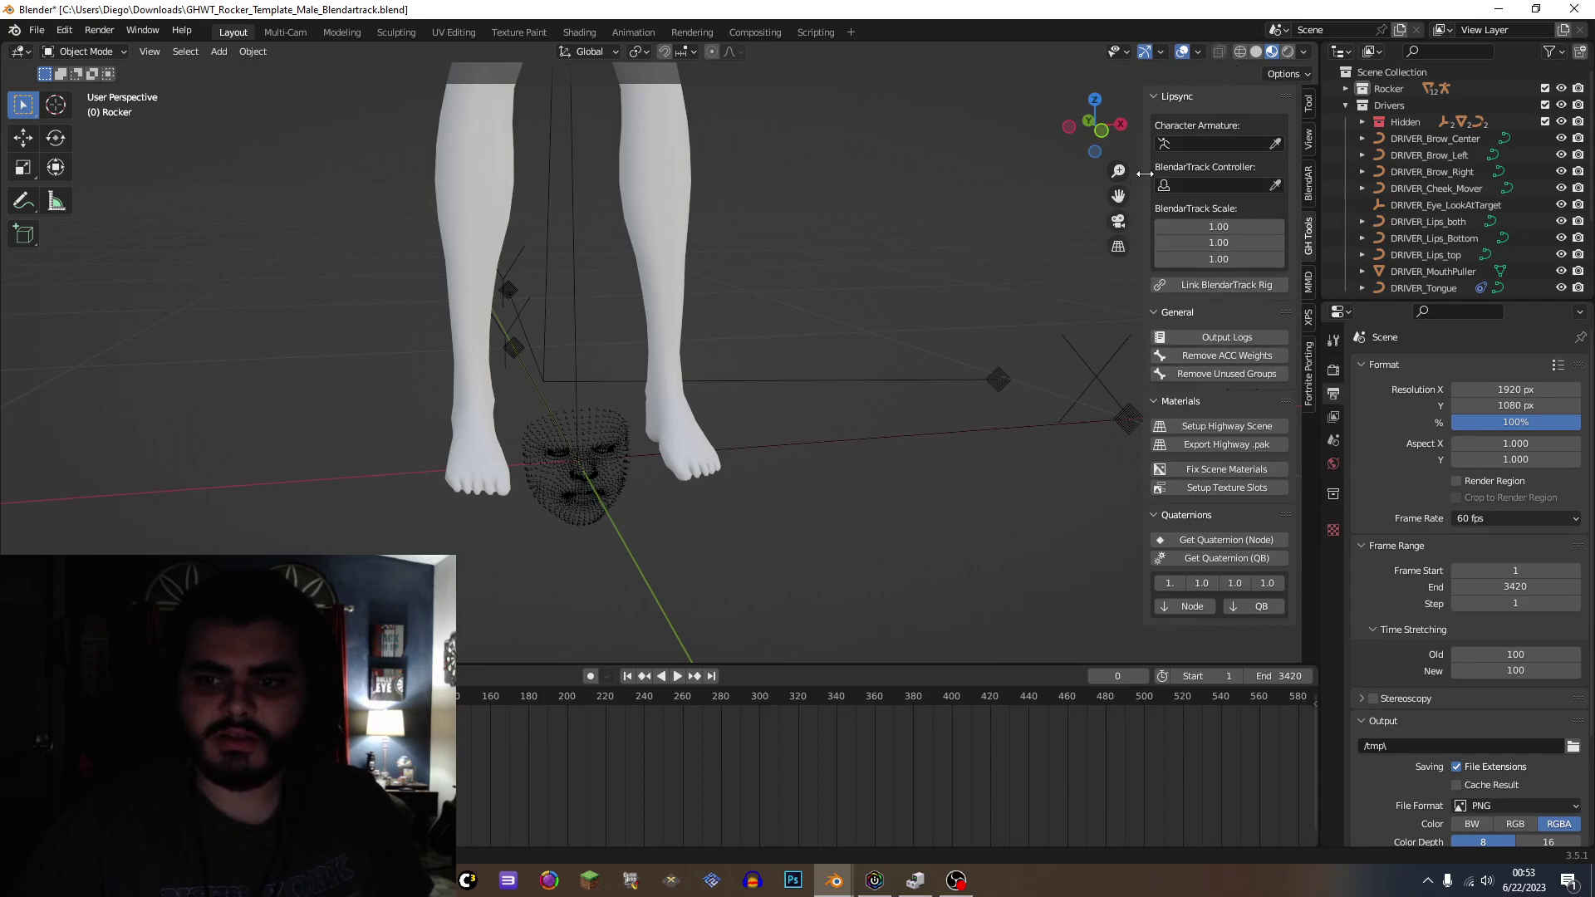
Step: Link BlendarTrack Rig, play to confirm the rocker's mouth follows, then rewind to frame 0
left_click_drag(1118, 194, 1082, 616)
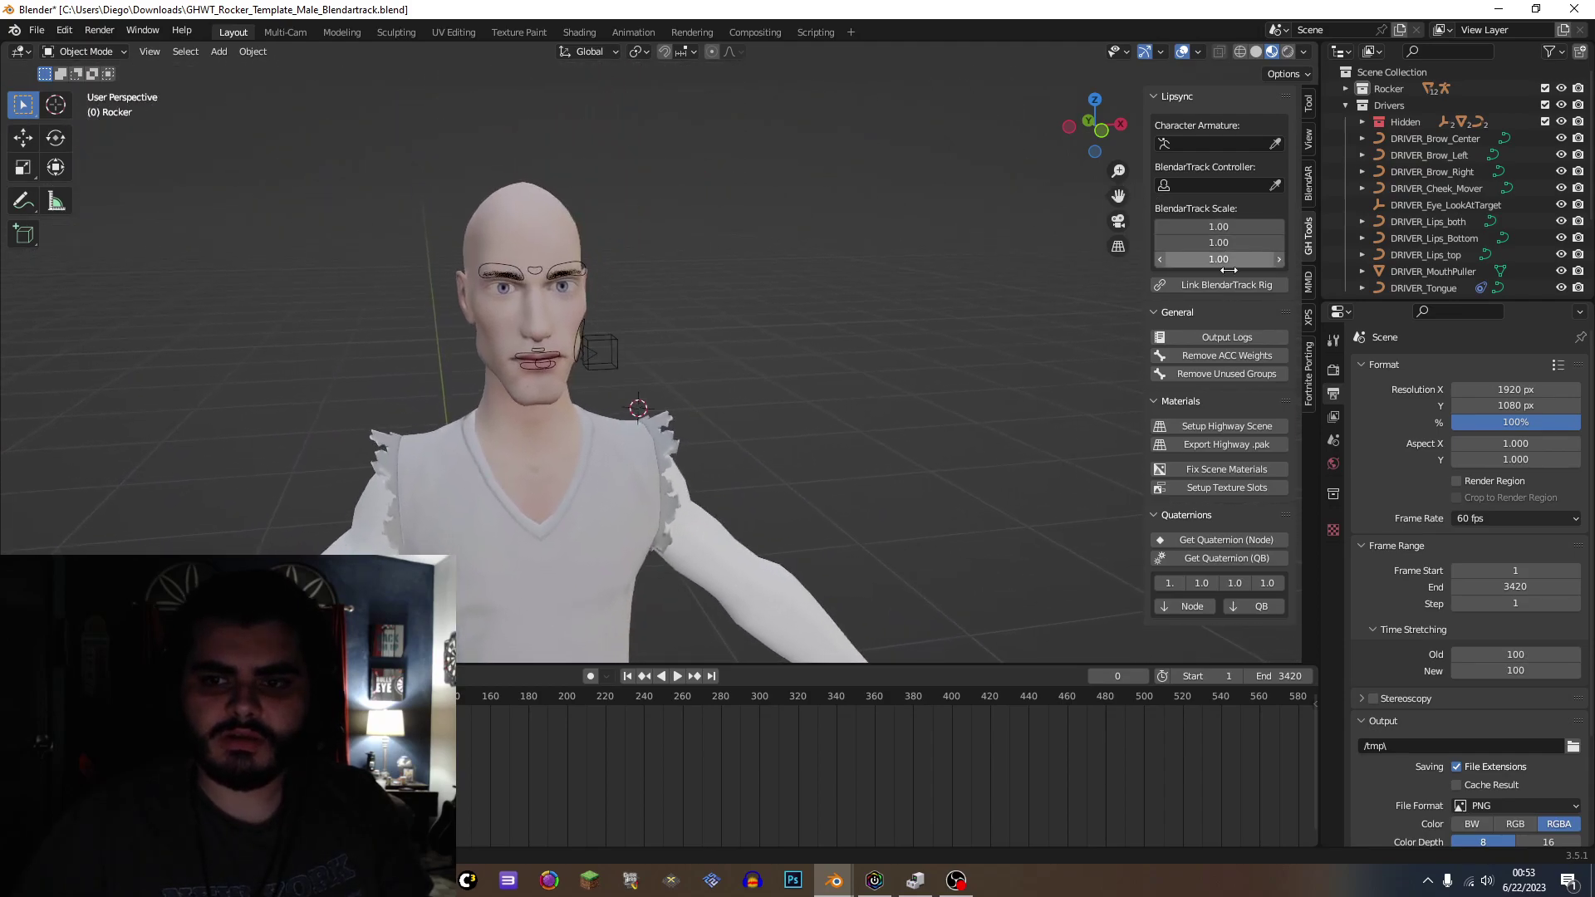
left_click(1190, 285)
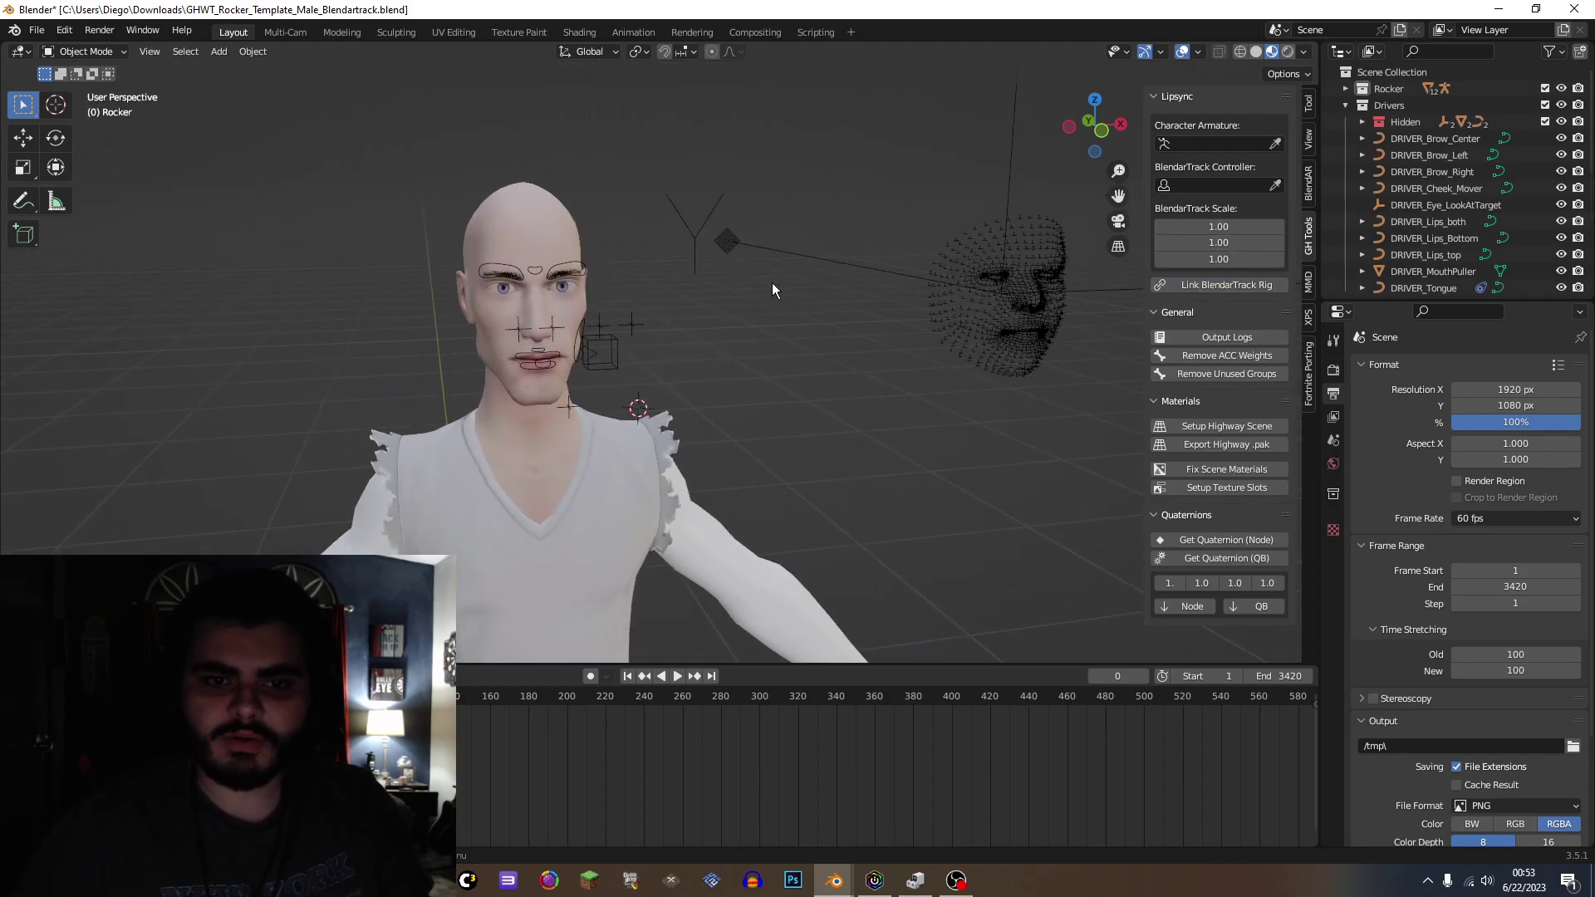
key("space")
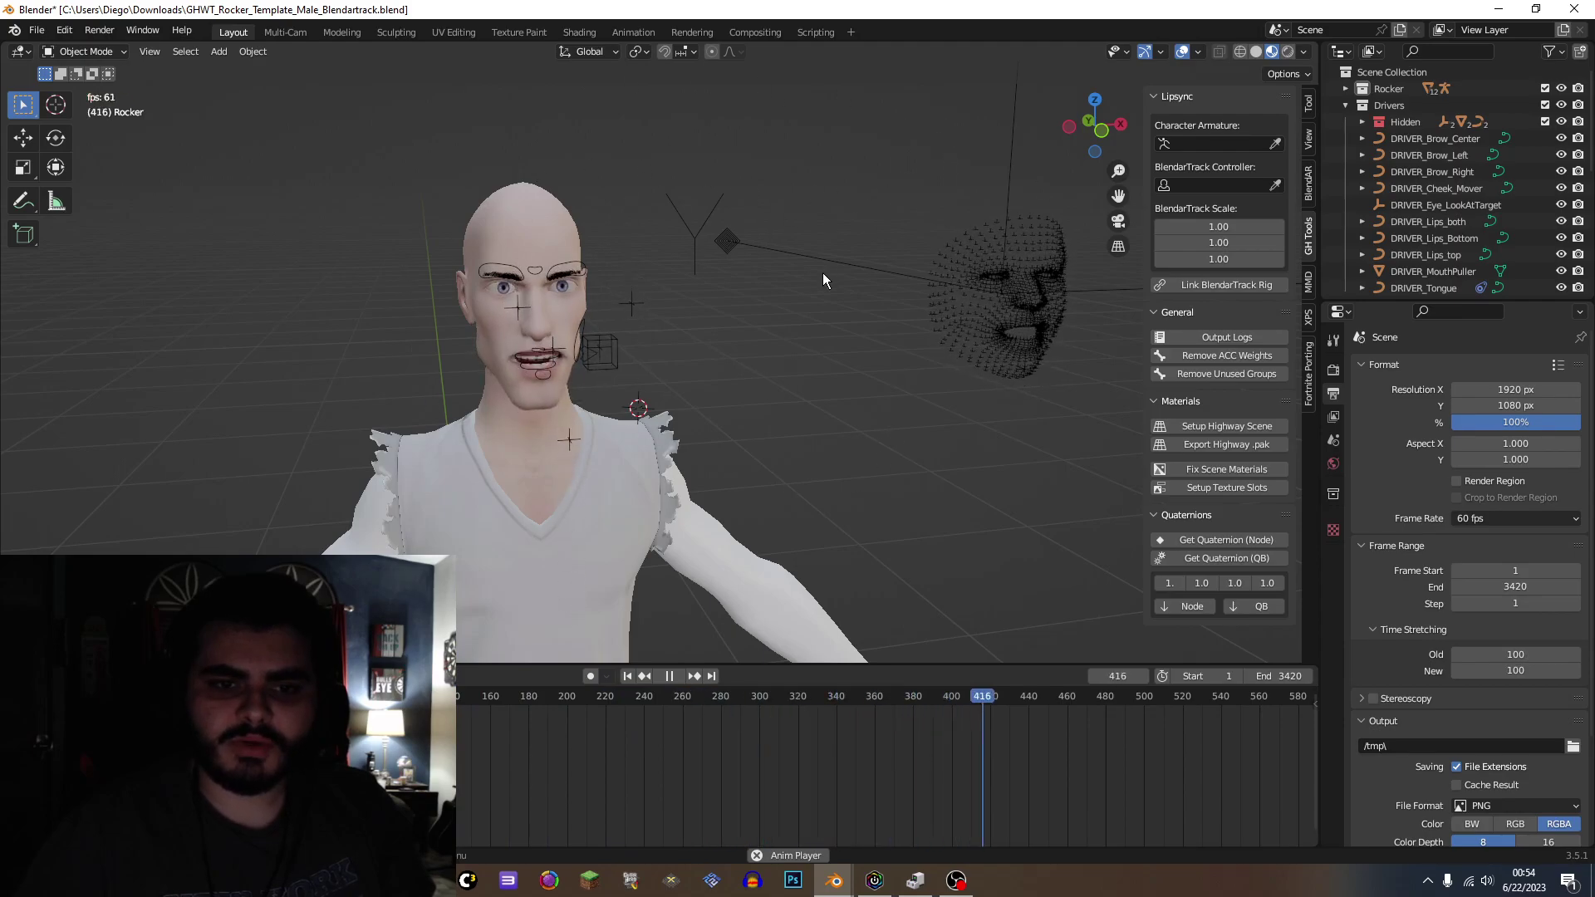
left_click_drag(1095, 125, 1051, 132)
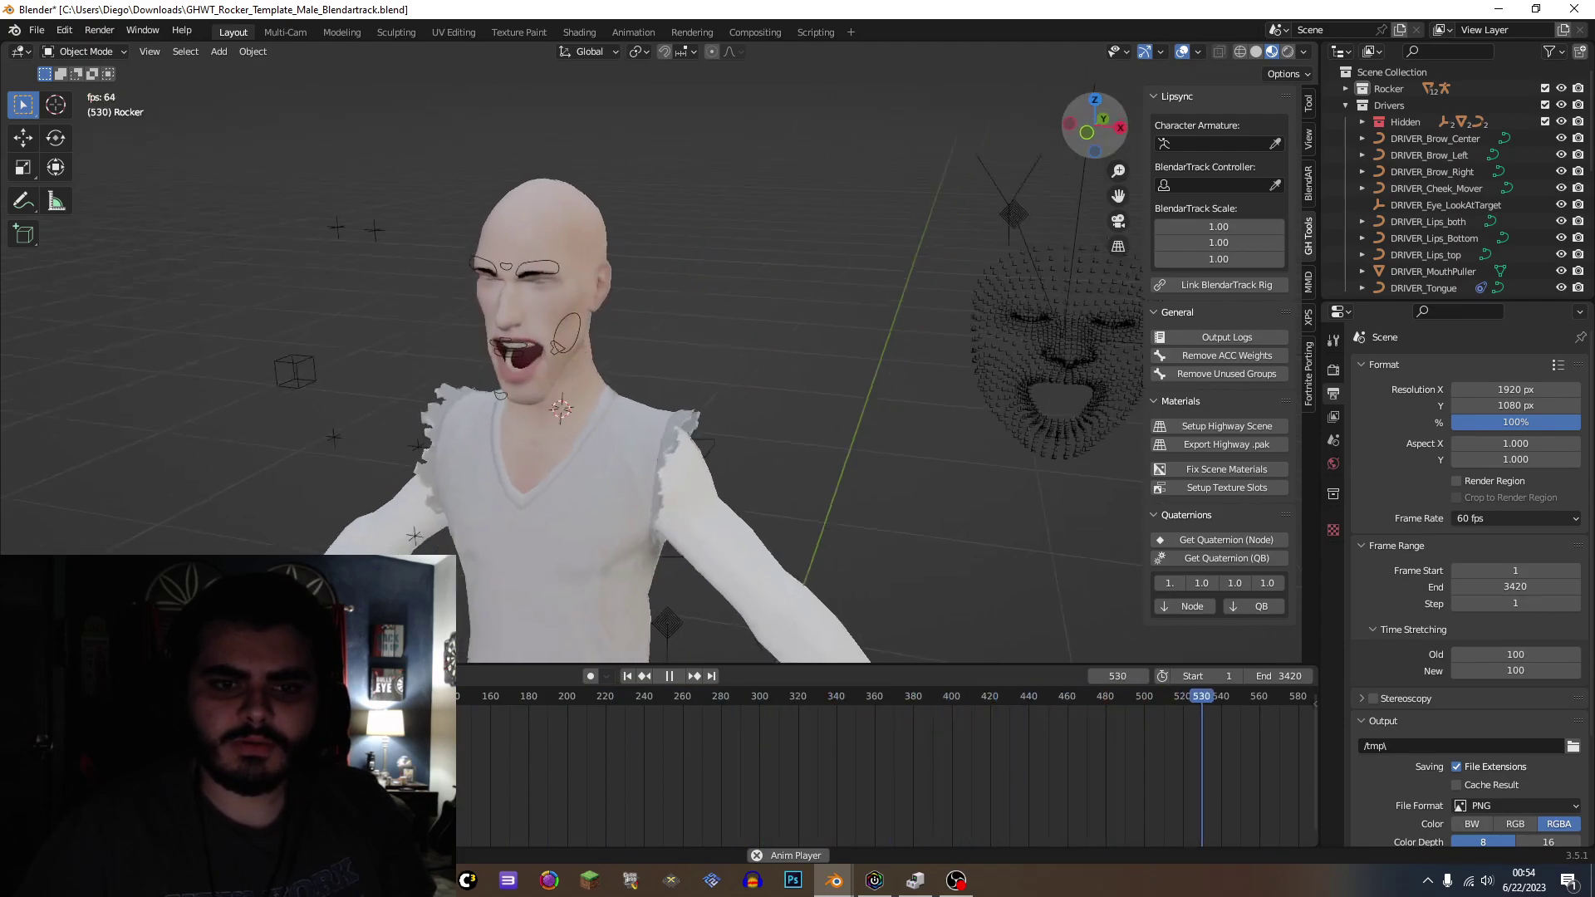
scroll(1084, 123, "up", 5)
left_click_drag(1118, 195, 1330, 250)
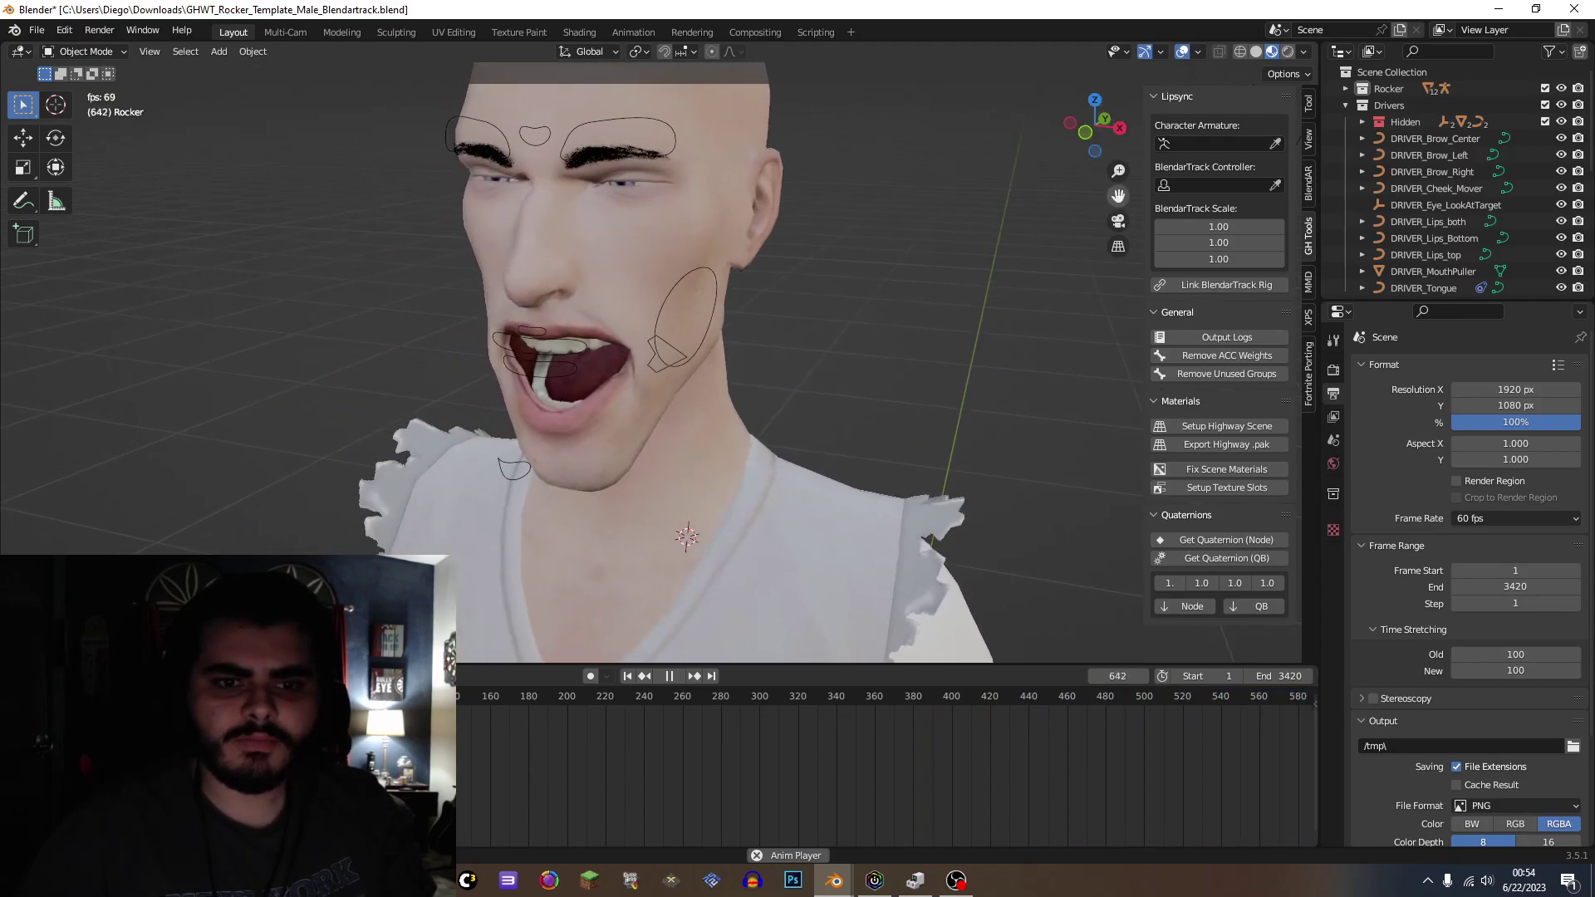
key("space")
scroll(869, 271, "down", 6)
scroll(855, 278, "up", 6)
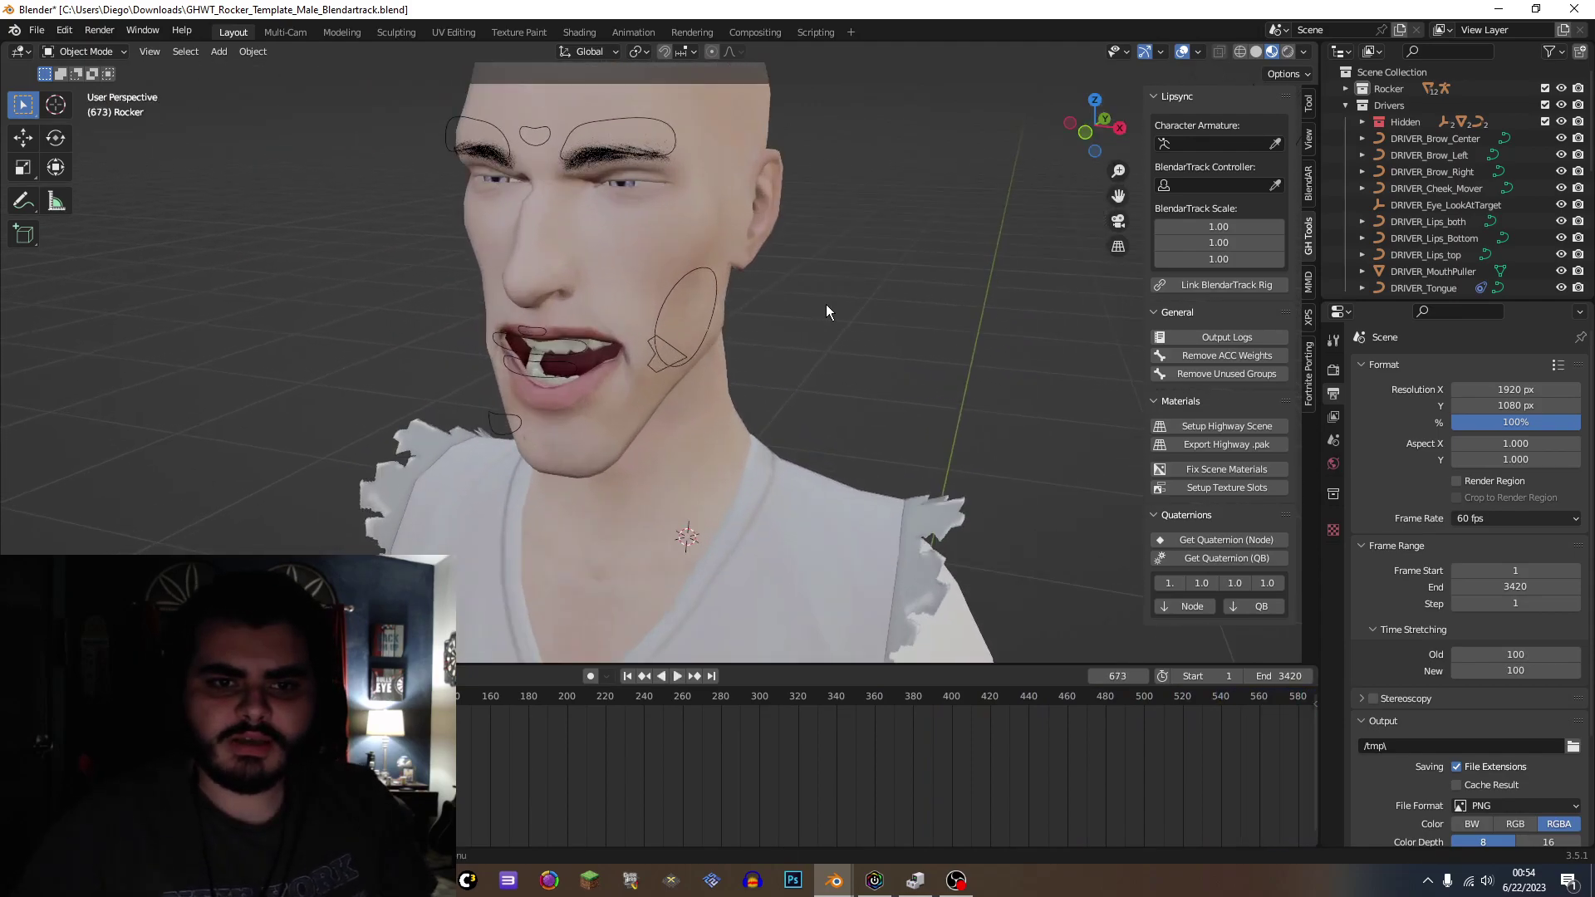
key("shift+Left")
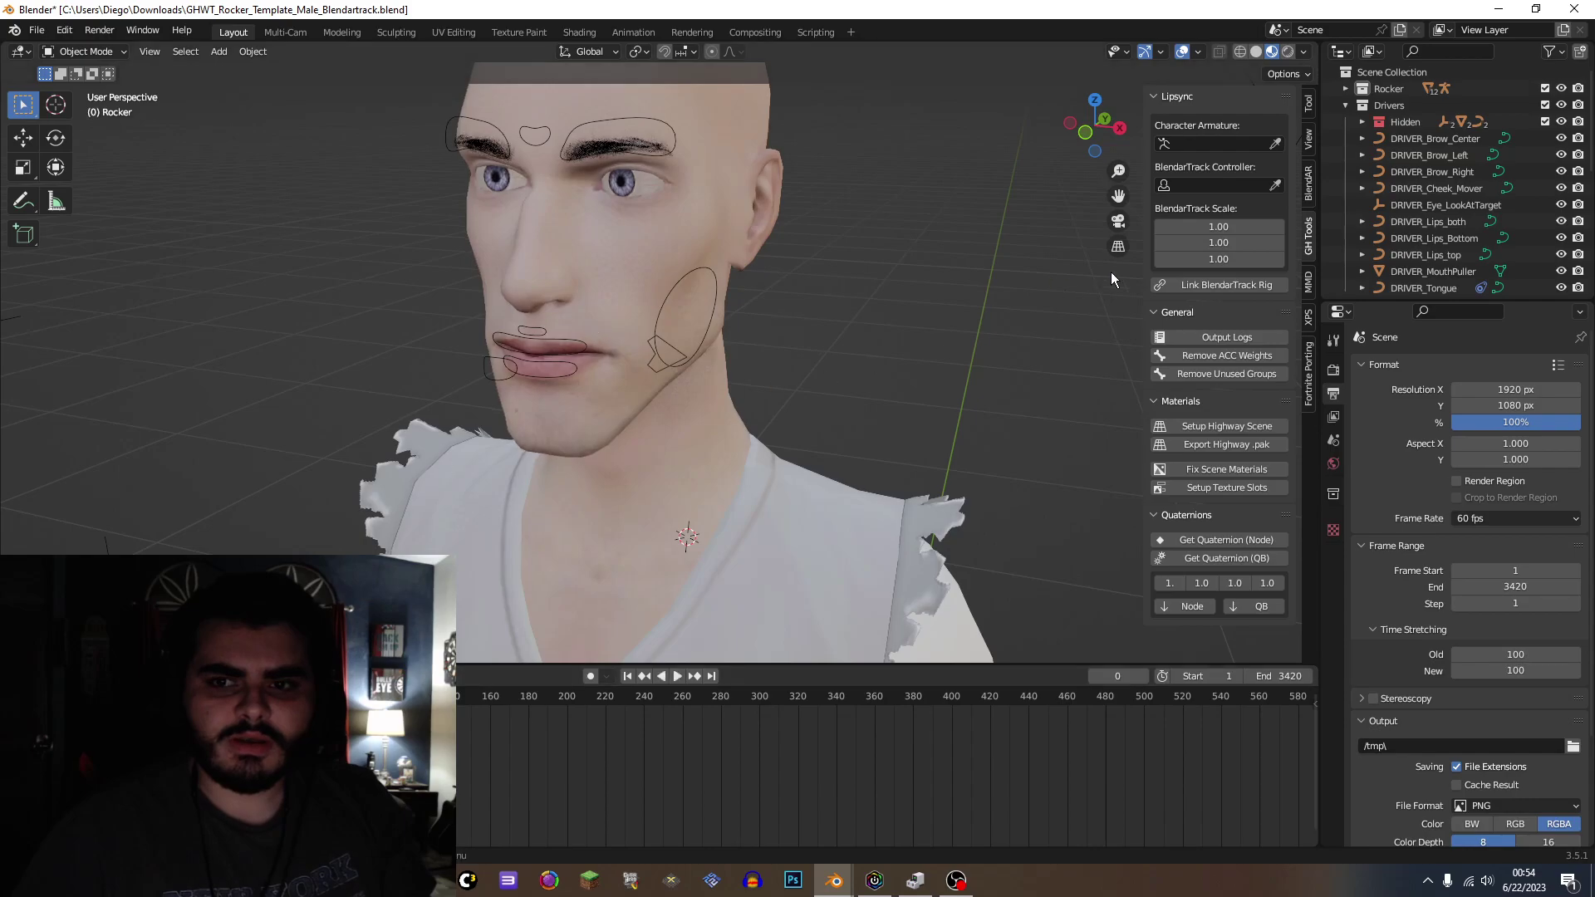
middle_click_drag(649, 247, 691, 377, "shift")
left_click_drag(1085, 146, 1038, 152)
scroll(900, 137, "up", 4)
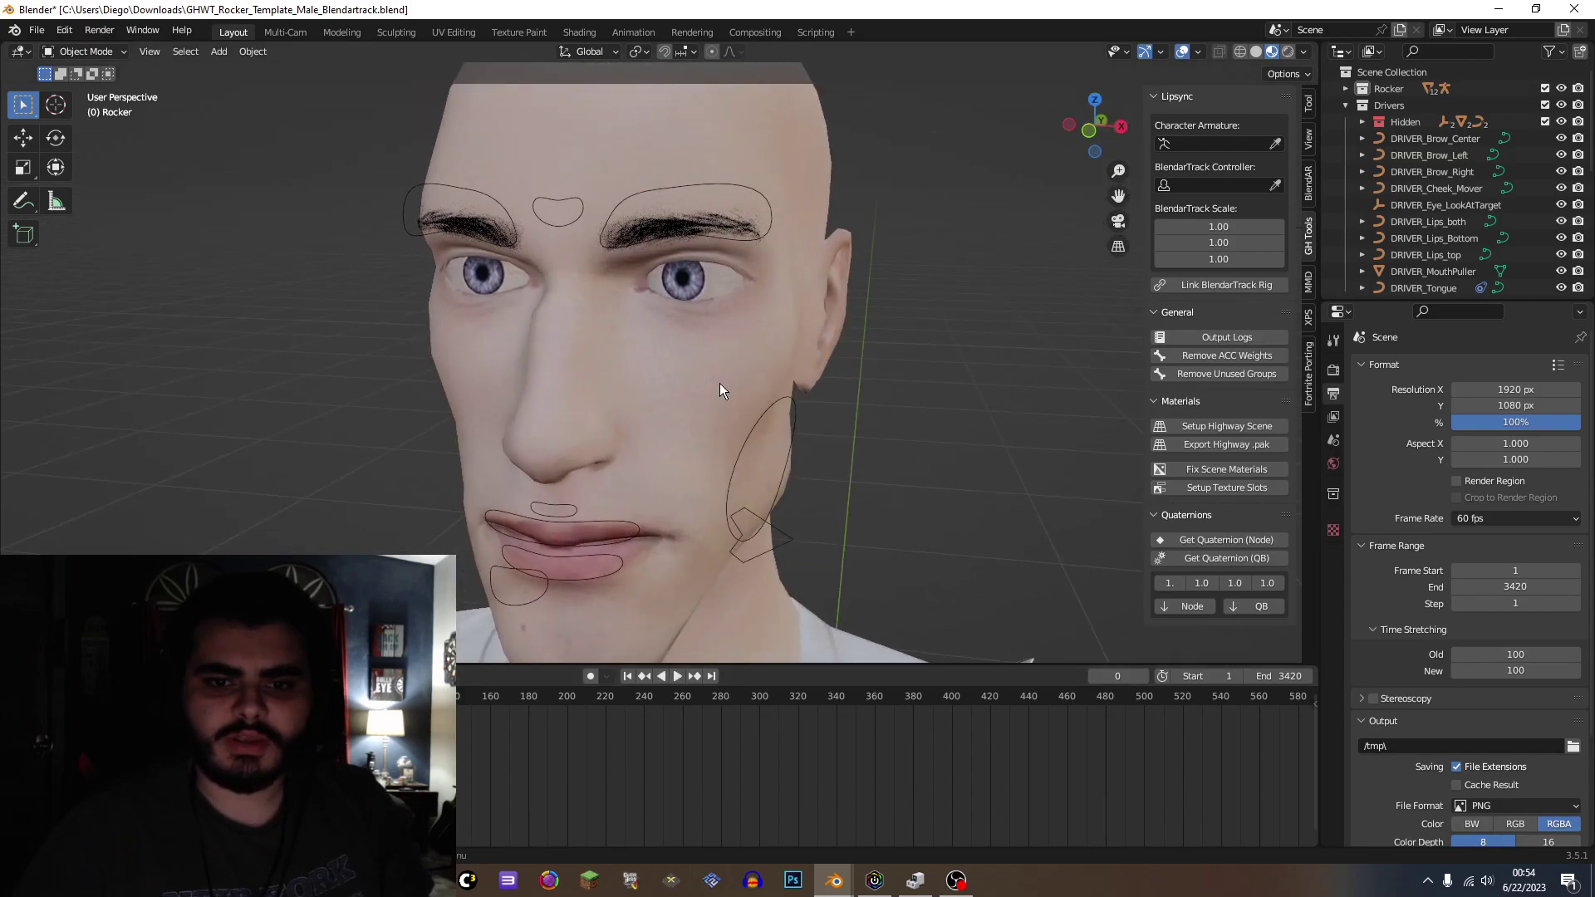
scroll(870, 371, "down", 3)
scroll(870, 370, "up", 4)
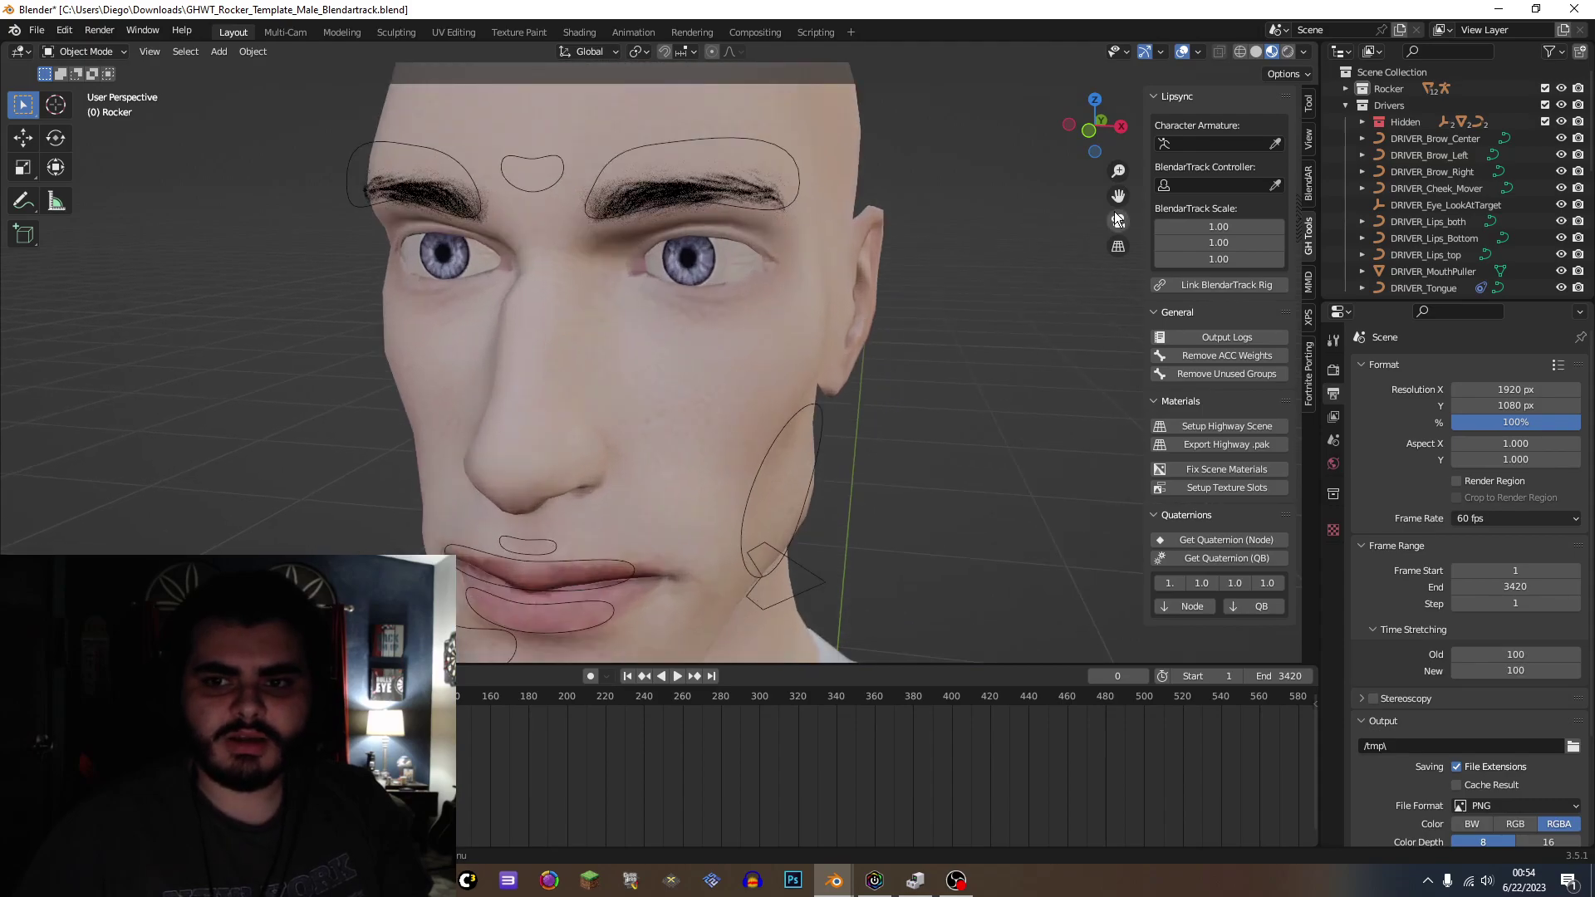
left_click_drag(1119, 207, 1243, 41)
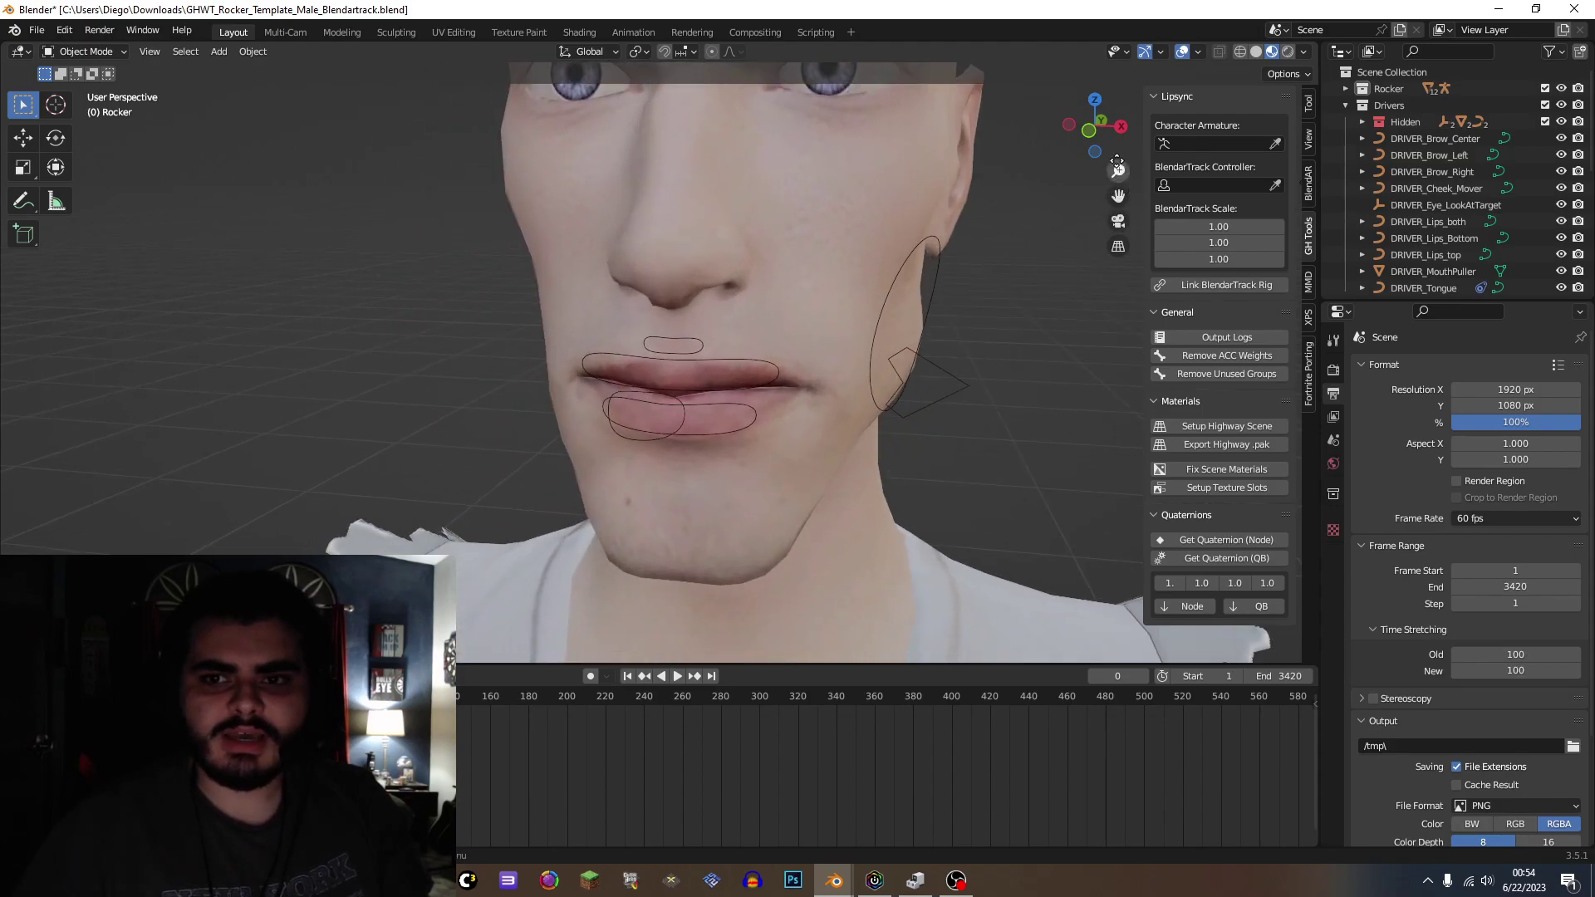
left_click_drag(1098, 147, 841, 218)
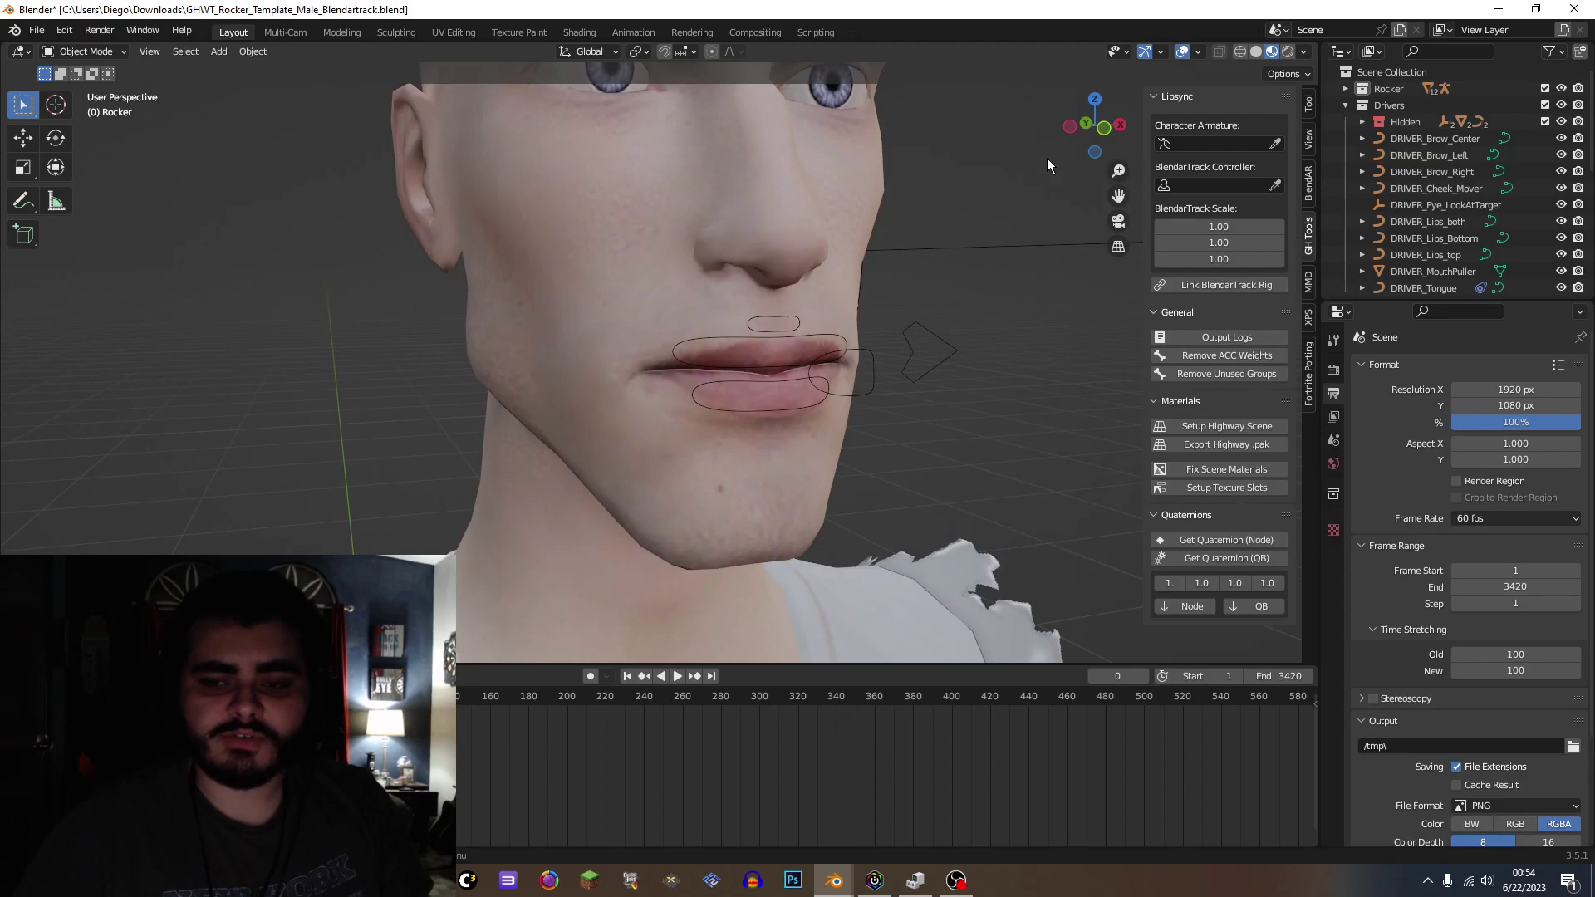
left_click_drag(1118, 193, 964, 415)
left_click_drag(1095, 124, 683, 307)
scroll(731, 343, "down", 8)
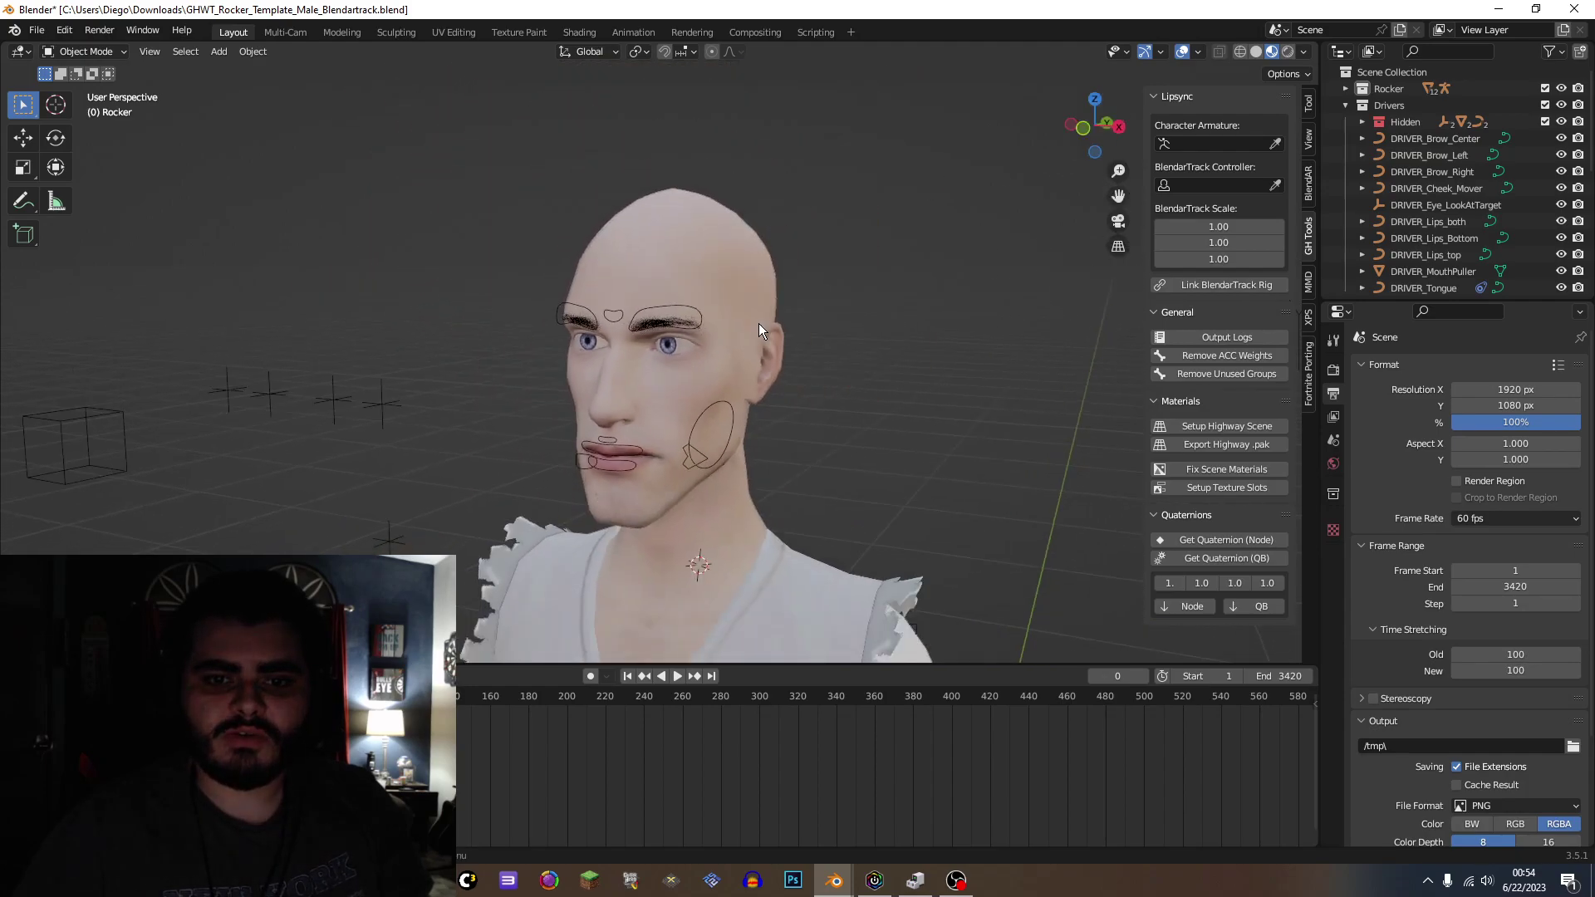
left_click_drag(1078, 141, 1092, 141)
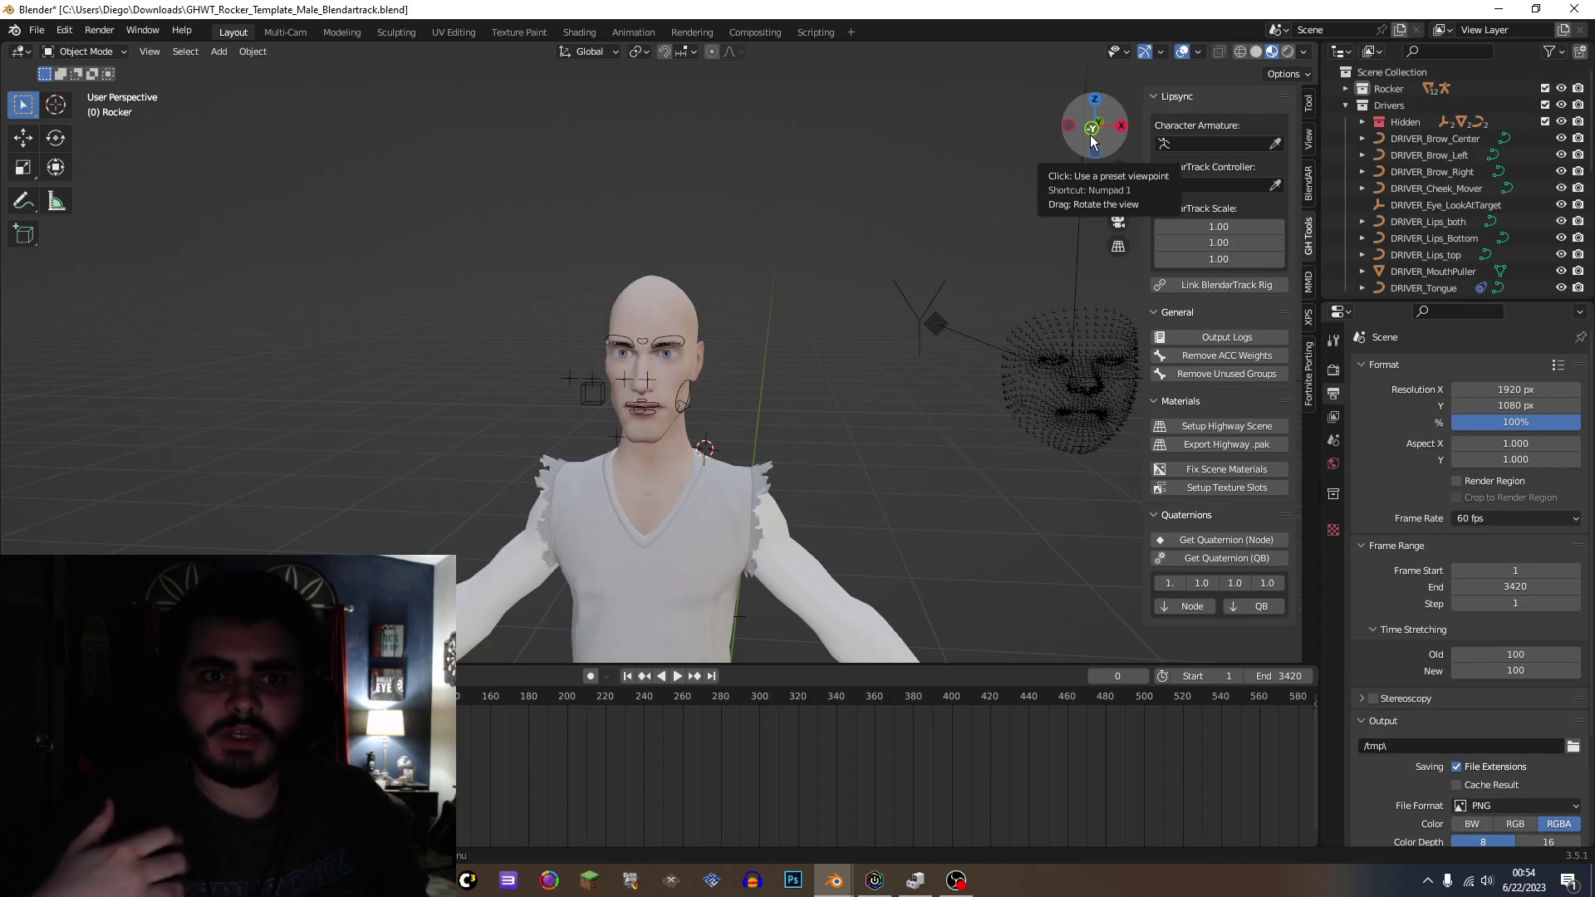
scroll(899, 274, "up", 5)
scroll(899, 274, "down", 5)
scroll(898, 274, "up", 3)
left_click_drag(1074, 141, 735, 479)
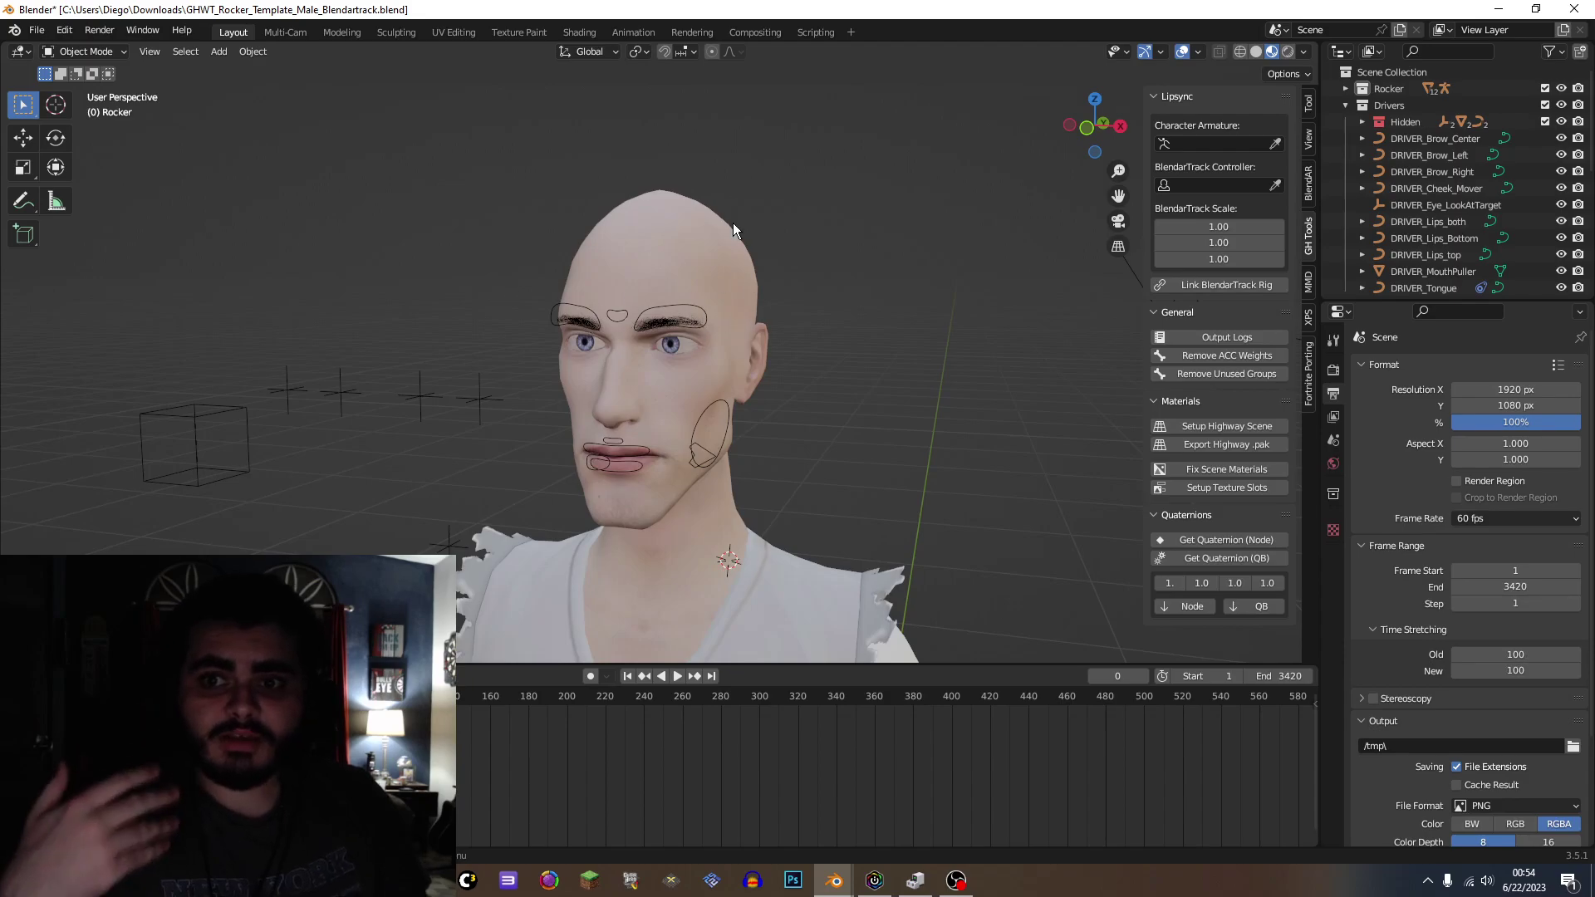
scroll(733, 222, "up", 5)
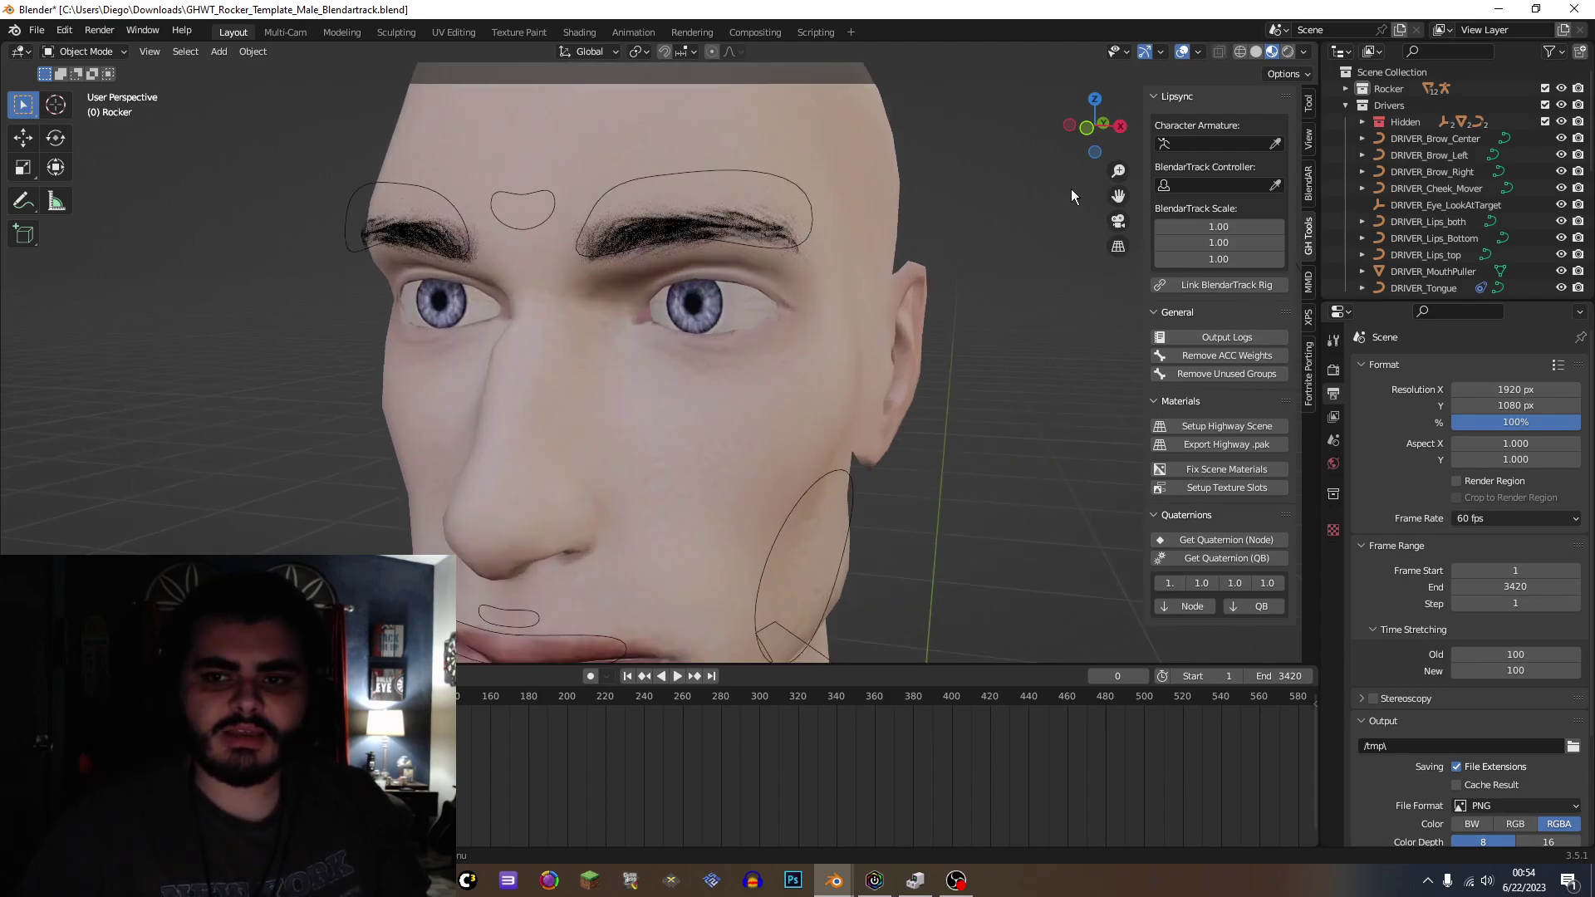
scroll(732, 222, "down", 3)
Step: Test raising and lowering the brows with DRIVER_Brow_Center, then undo the move
left_click(603, 293)
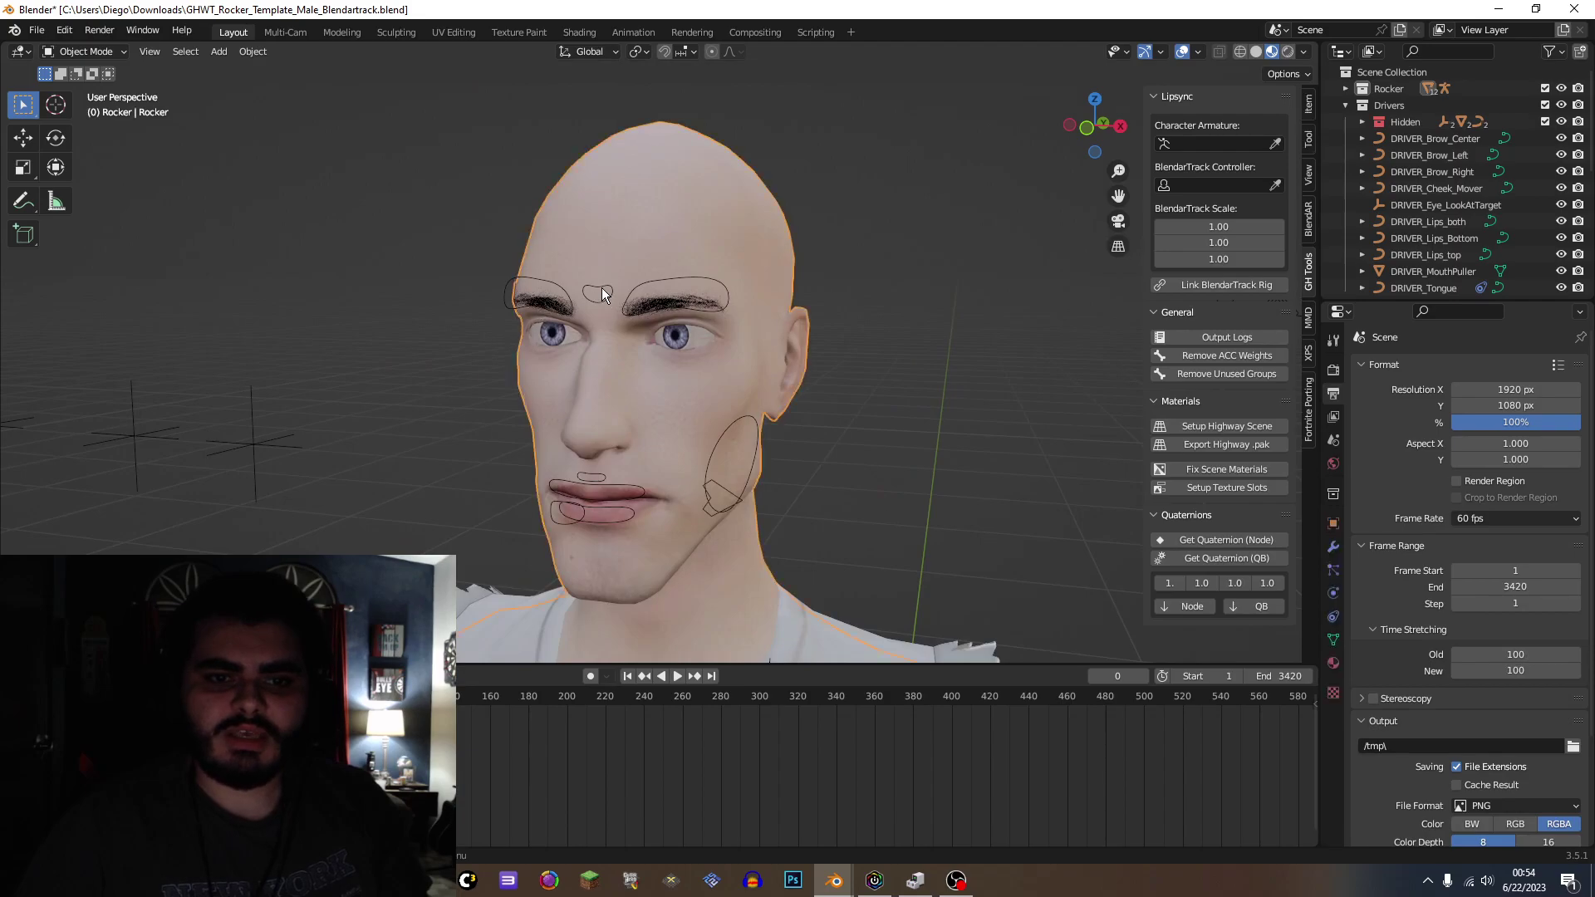
left_click(34, 148)
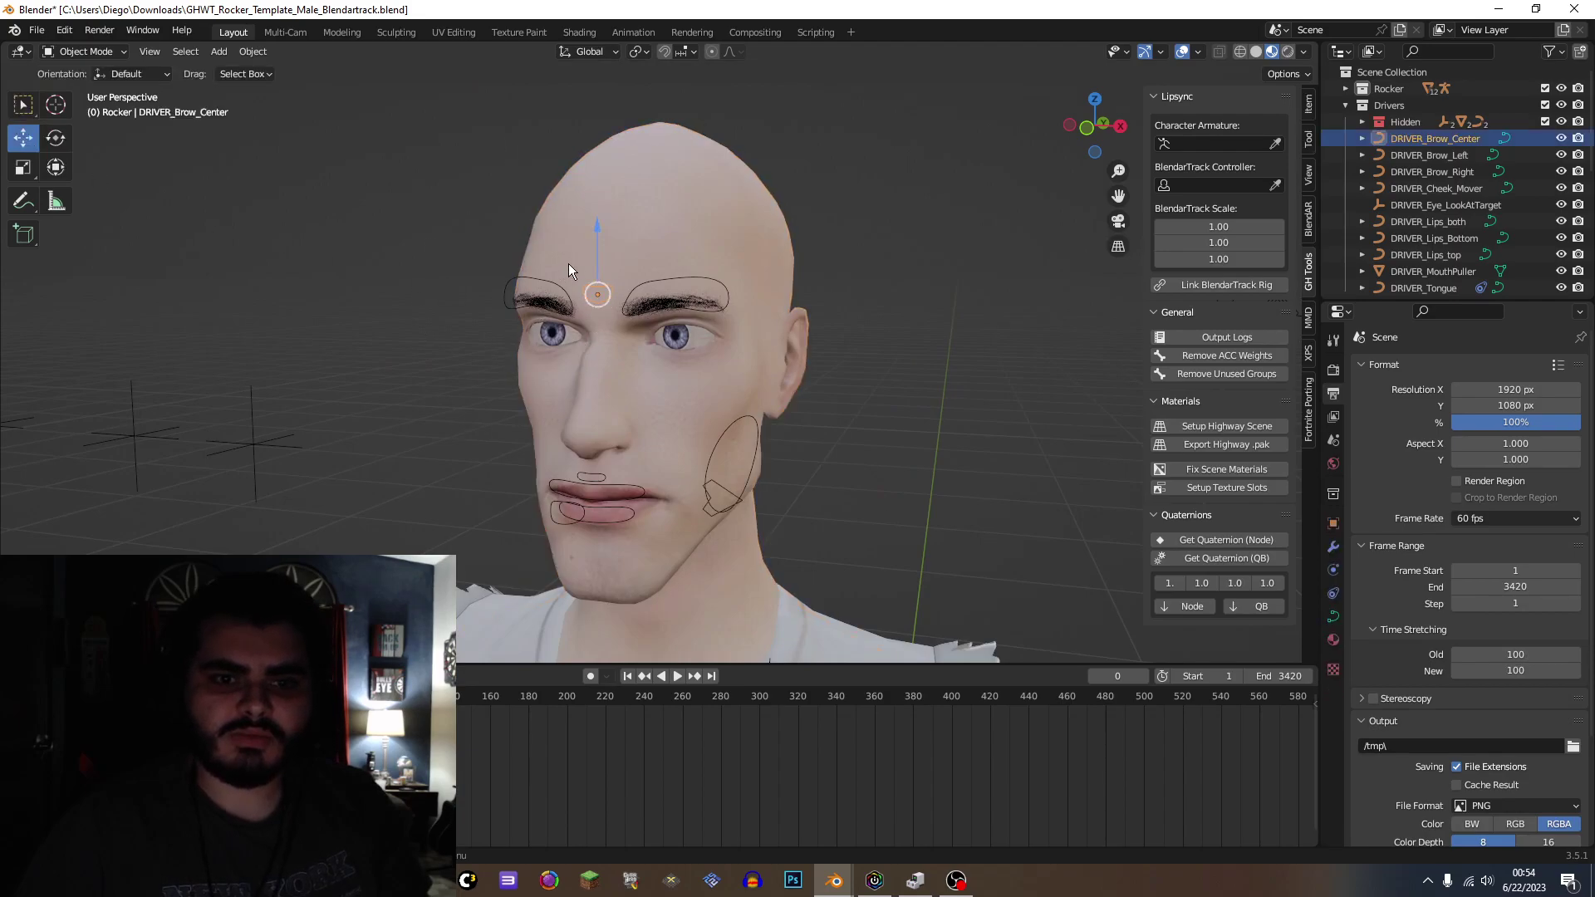
mouse_move(603, 249)
left_mouse_down()
mouse_move(598, 291)
mouse_move(596, 170)
mouse_move(598, 286)
mouse_move(597, 178)
mouse_move(601, 262)
left_mouse_up()
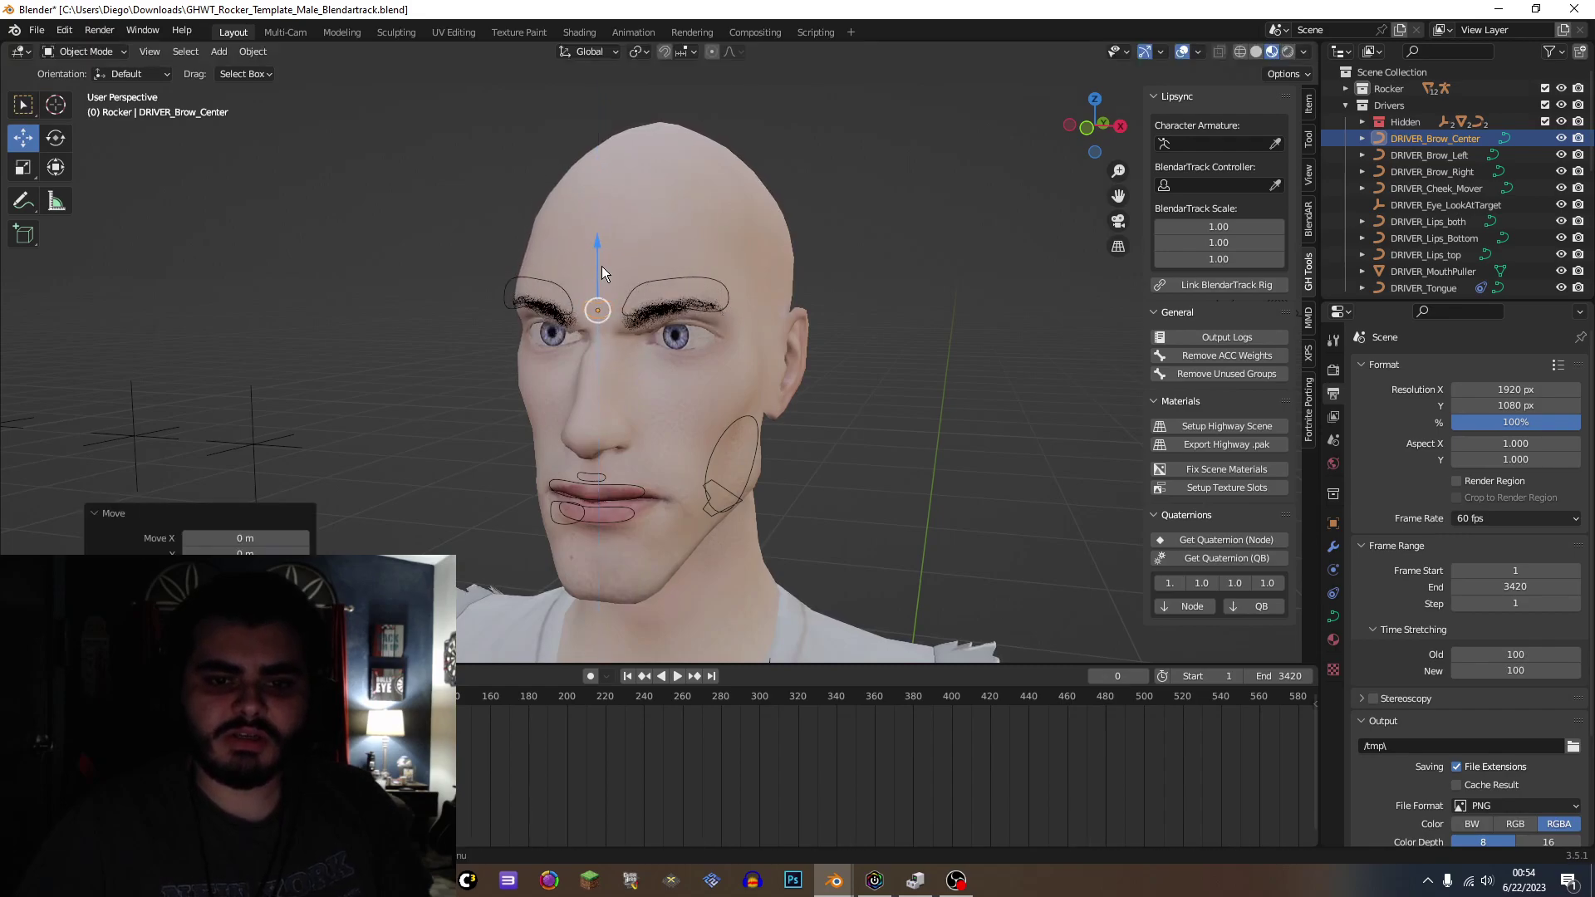
key("ctrl+z")
Step: Test DRIVER_Cheek_Mover and DRIVER_MouthPuller by sliding them sideways, then undo
left_click(747, 422)
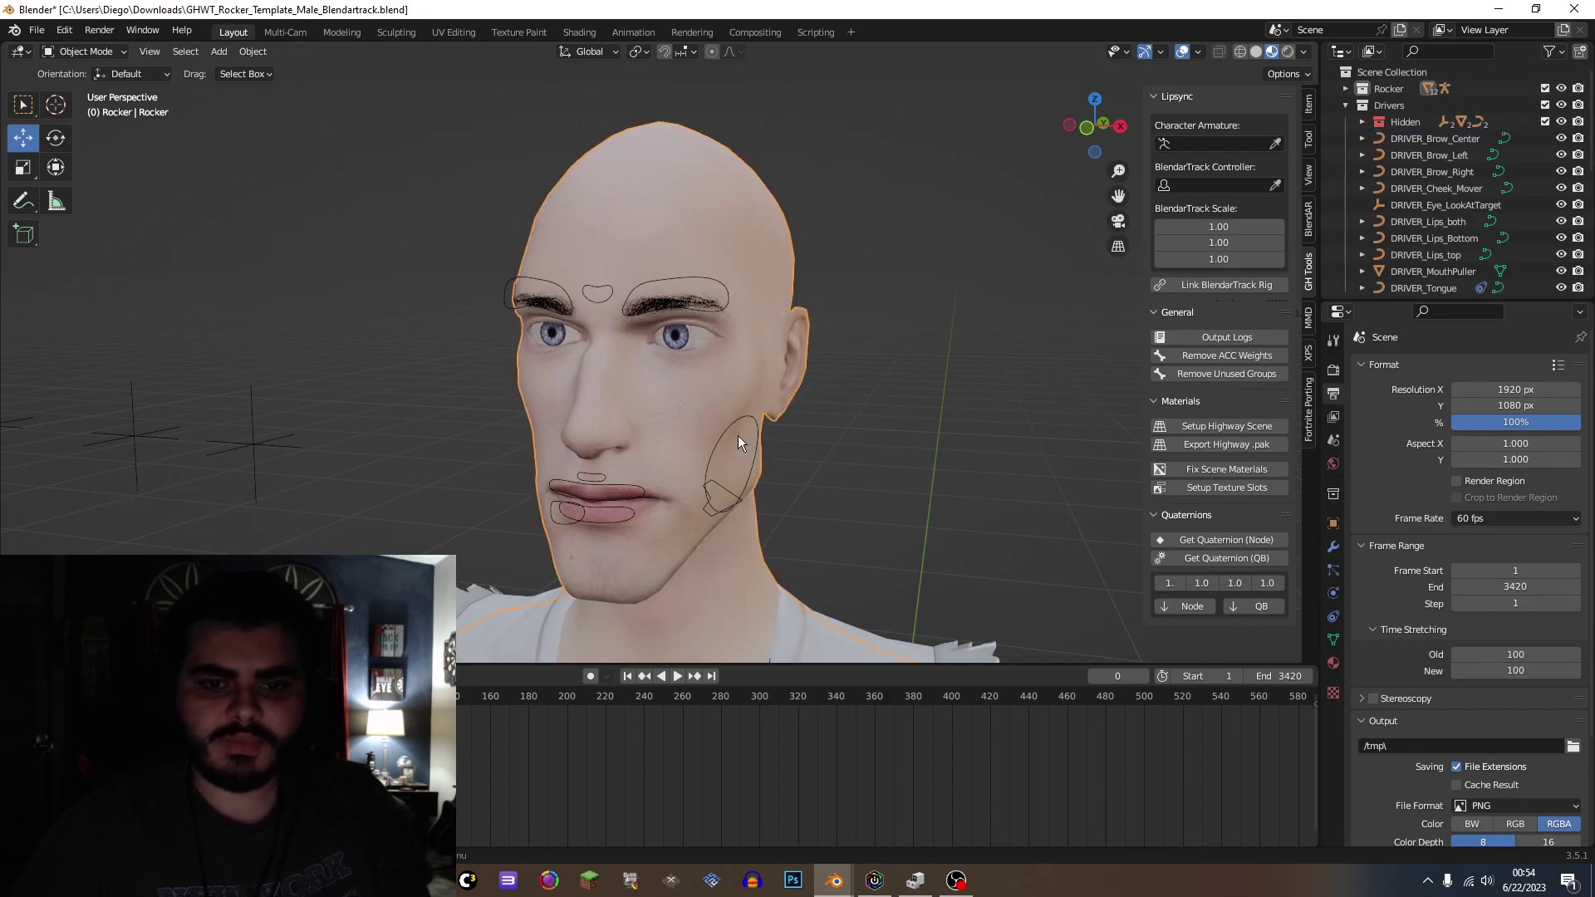
left_click(715, 442)
left_click(714, 442)
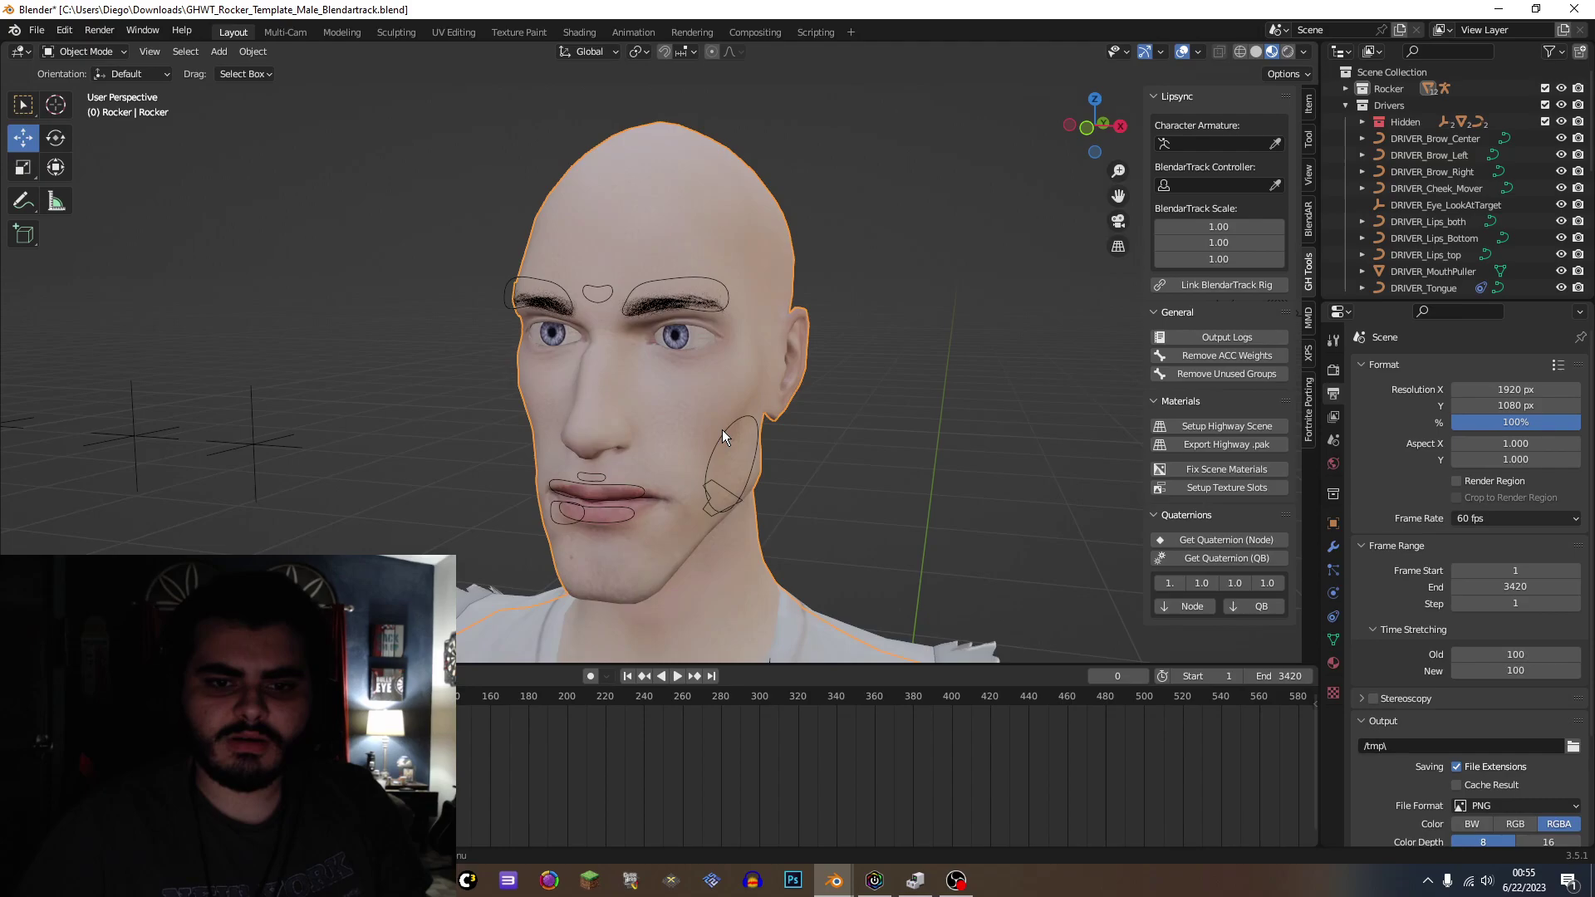
left_click(726, 439)
left_click_drag(757, 489, 804, 505)
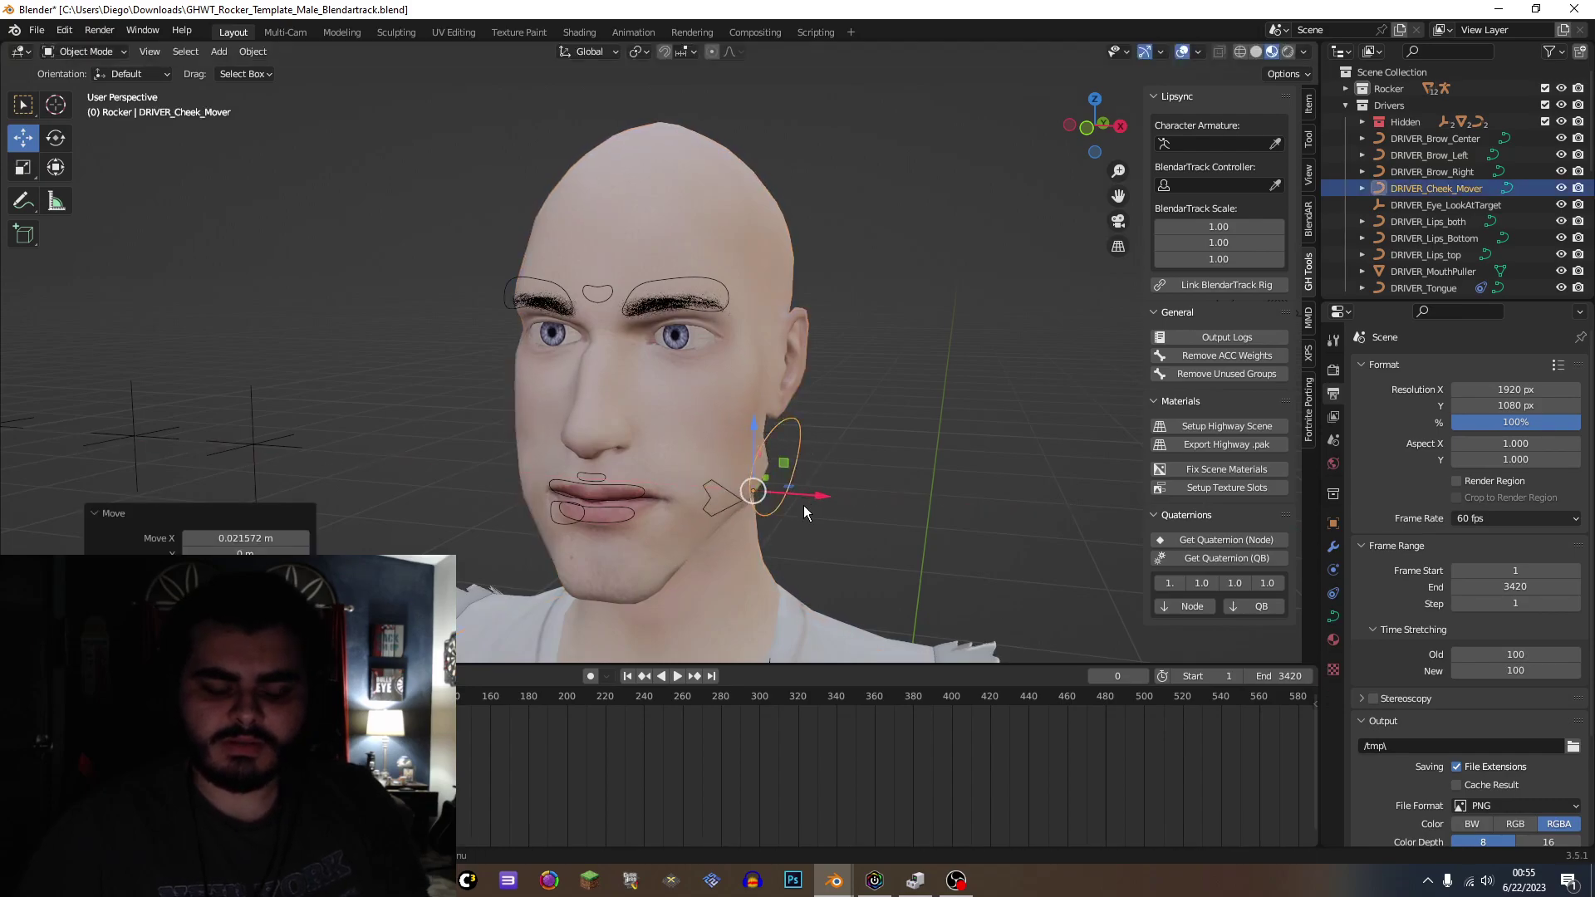
left_click(719, 511)
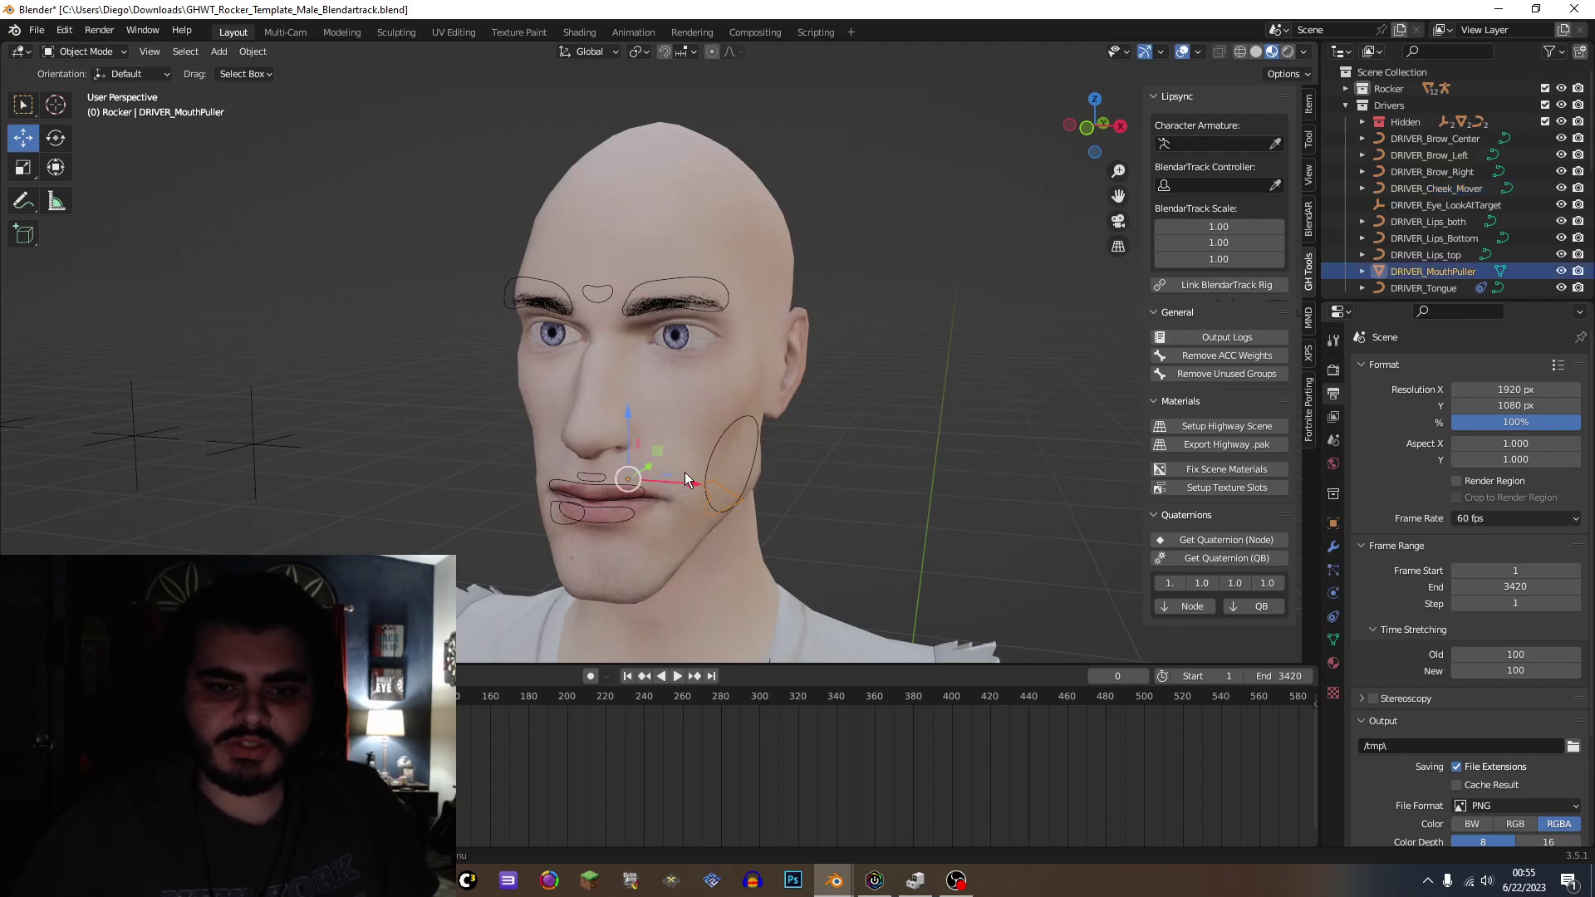
left_click_drag(678, 488, 640, 480)
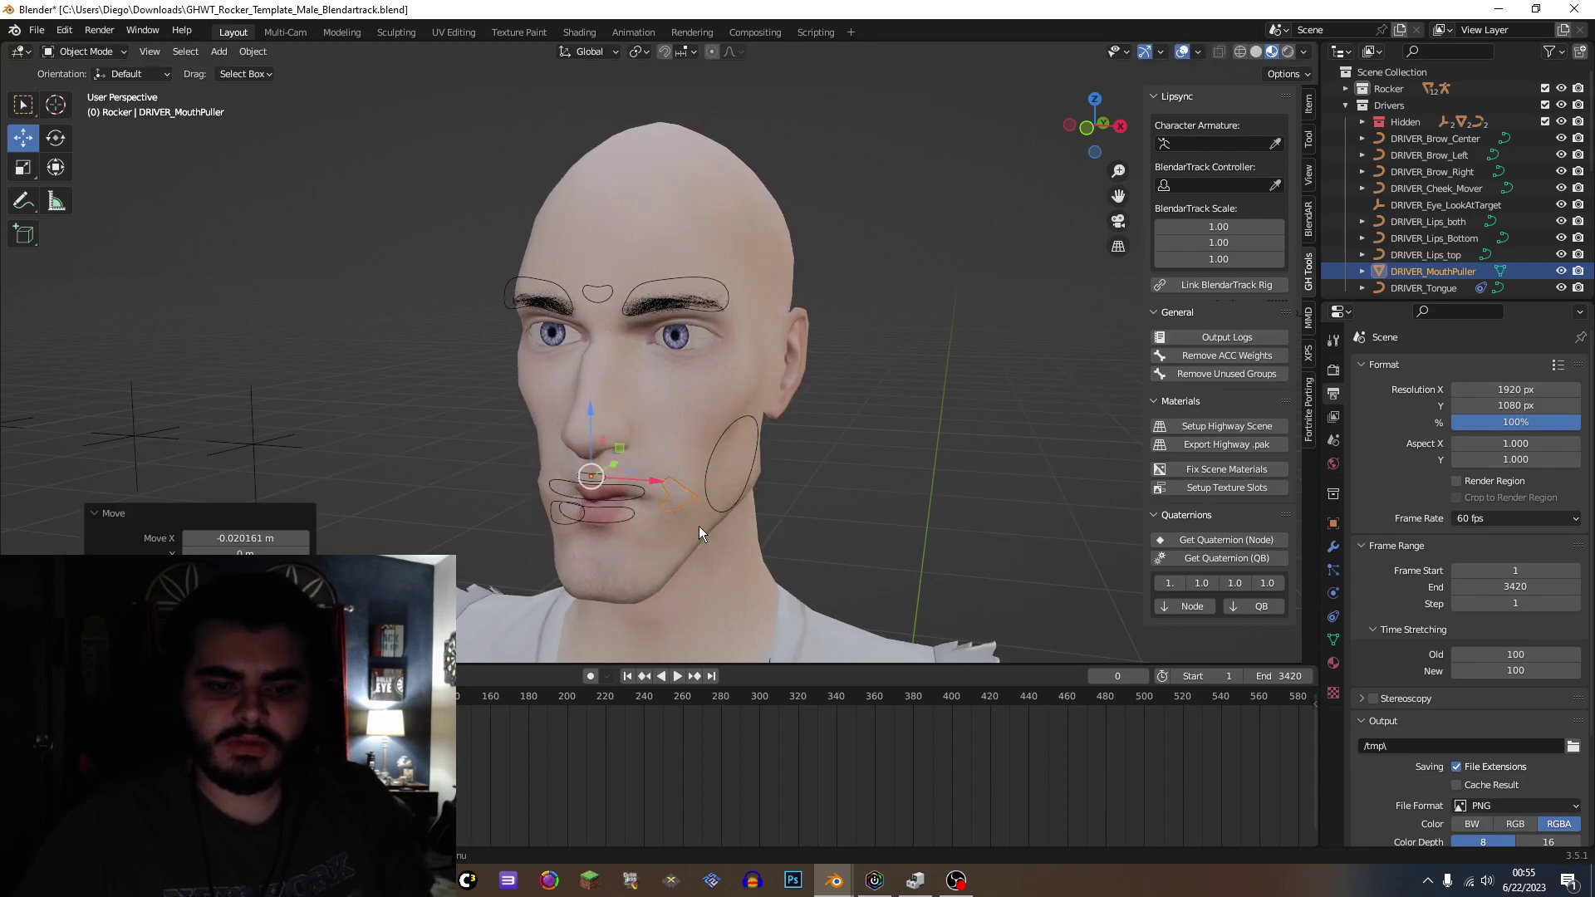
key("ctrl+z")
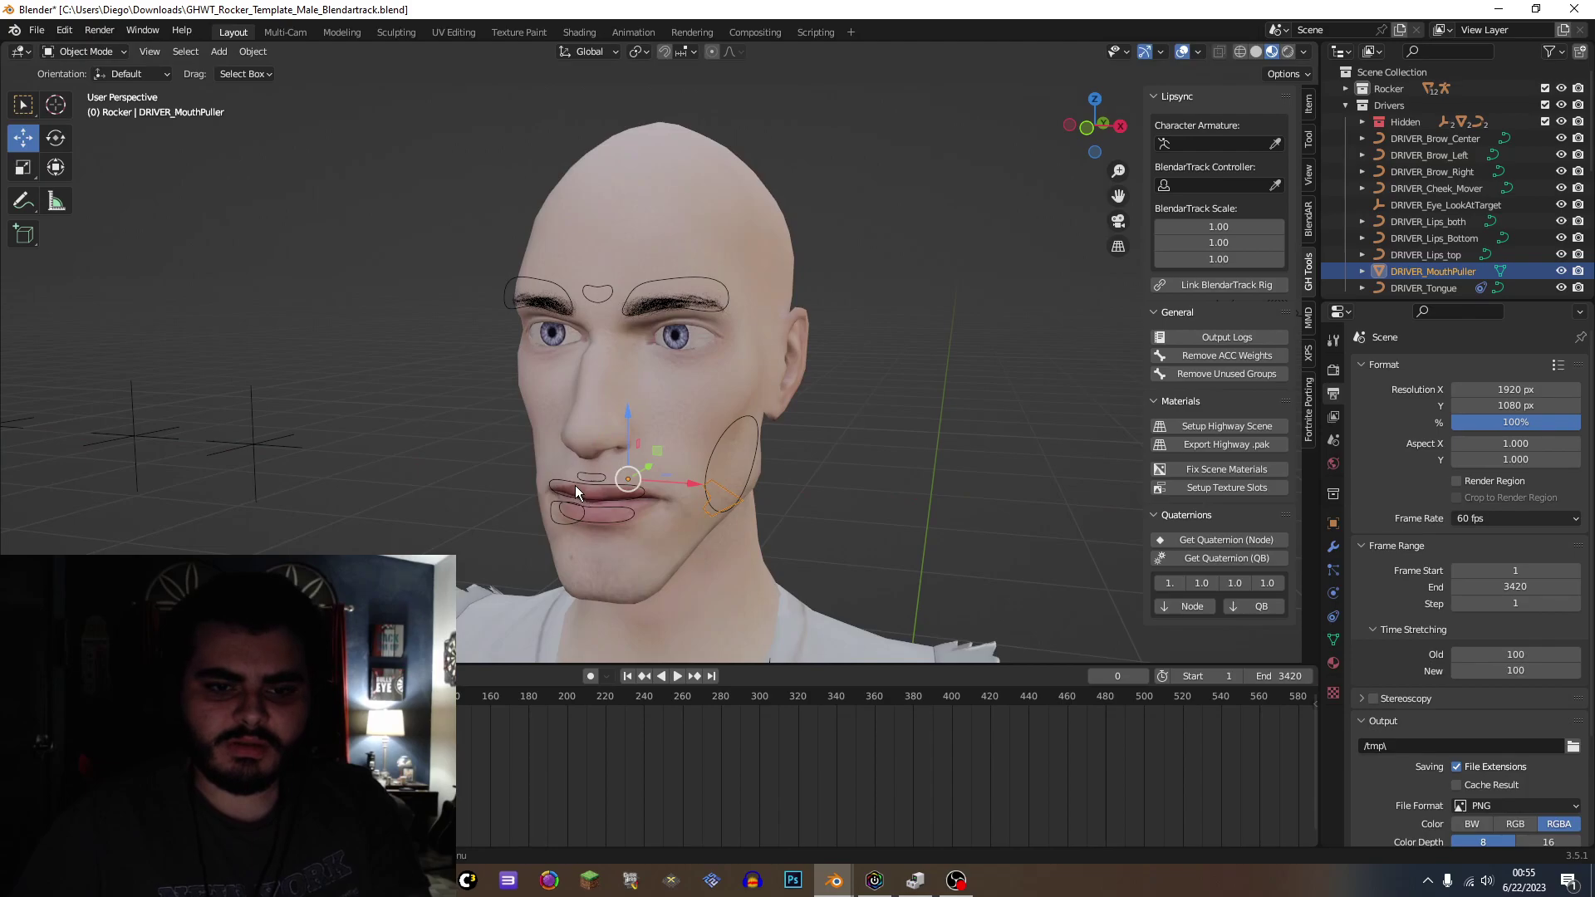
Step: Test the upper lip, lower lip, both-lips and tongue drivers, undoing each move
left_click(575, 485)
left_click_drag(582, 458, 587, 475)
left_click(589, 515)
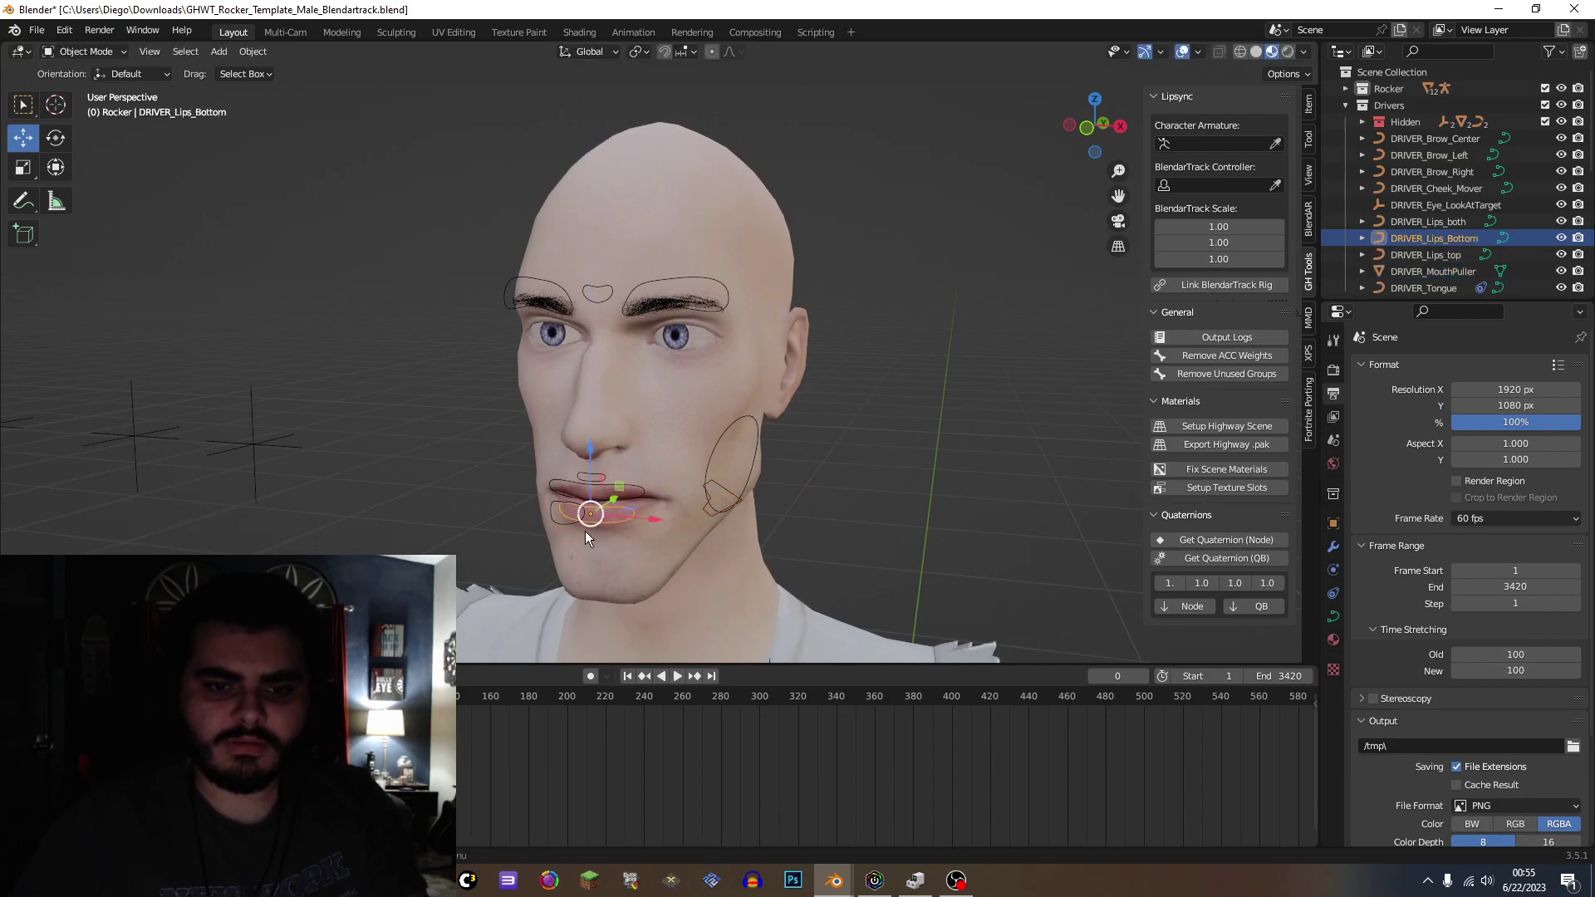
left_click_drag(593, 479, 601, 432)
key("ctrl+z")
left_click(605, 485)
key("ctrl+z")
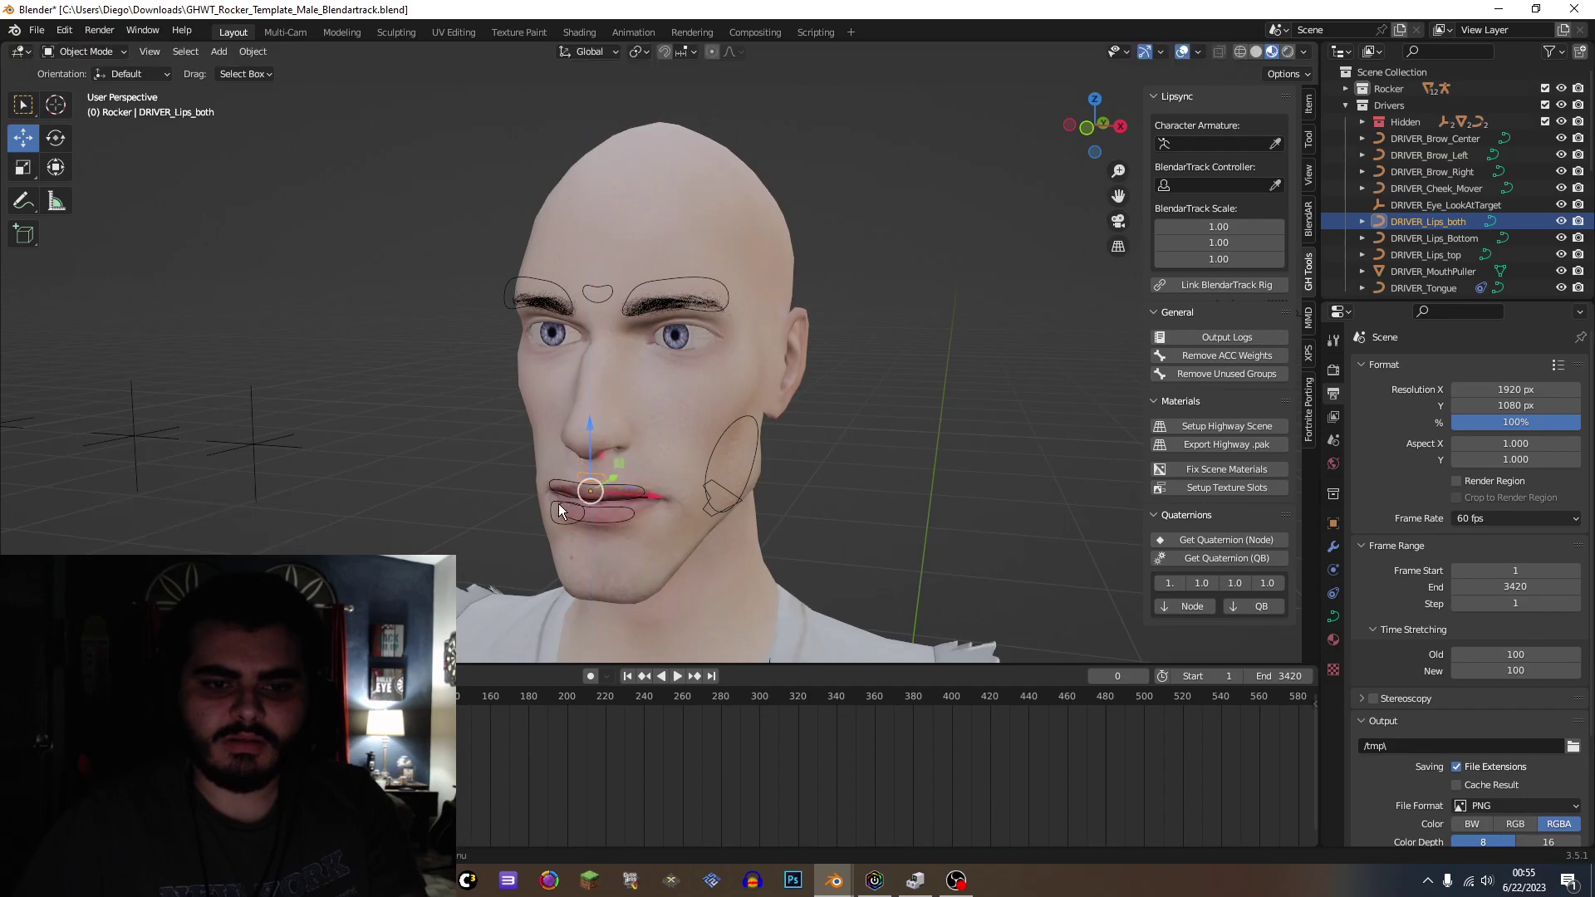
left_click(555, 506)
left_click_drag(606, 434, 608, 461)
key("ctrl+z")
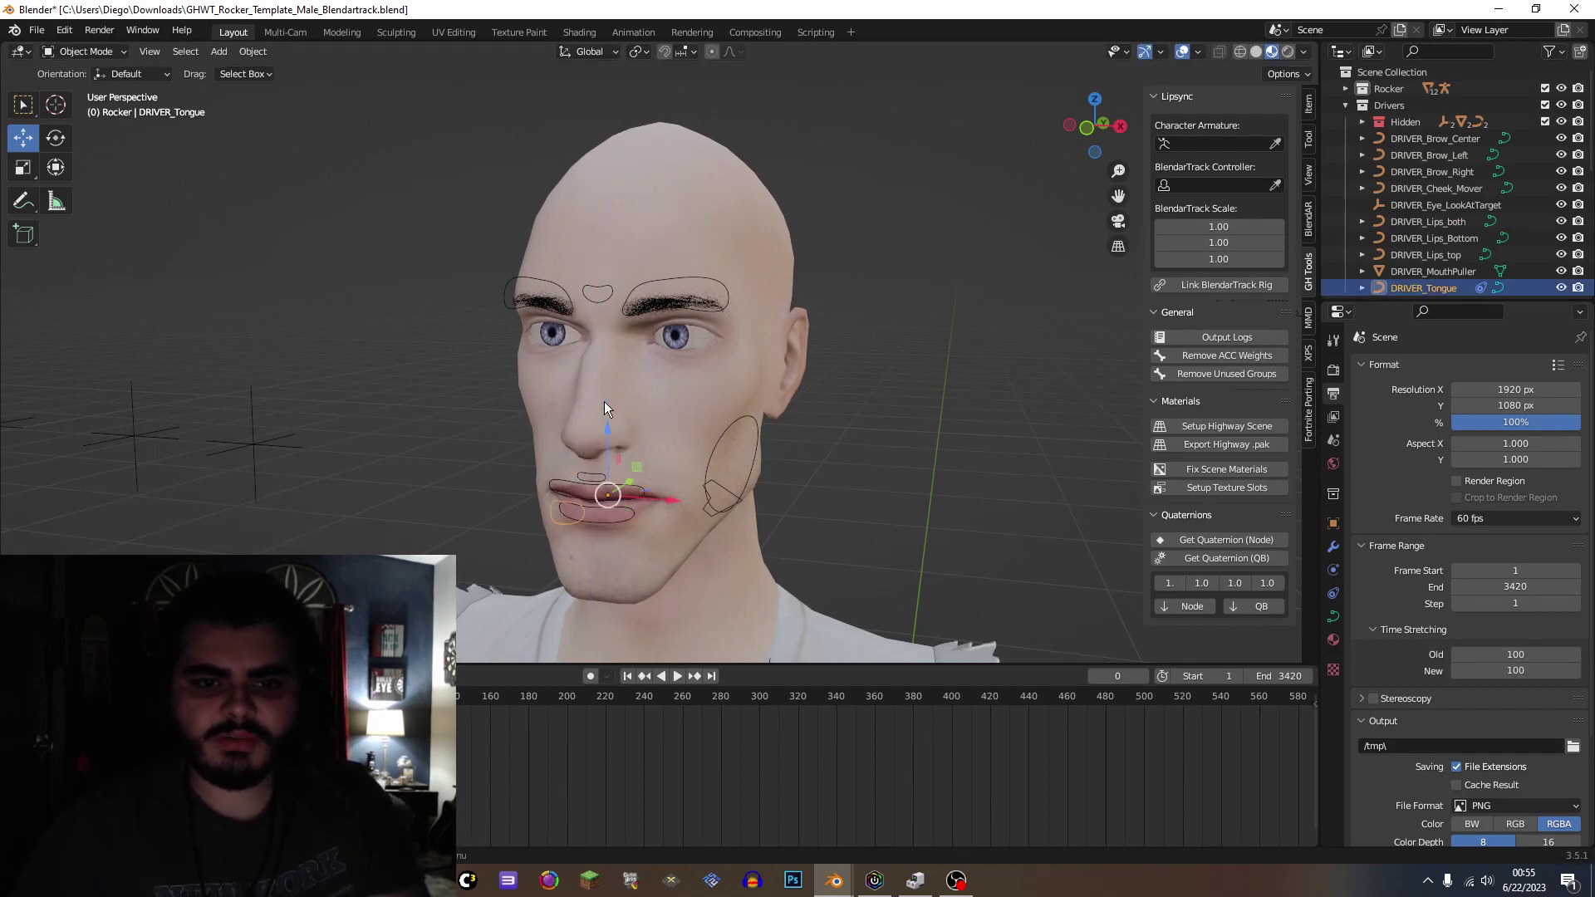
Step: Orbit and pan to the eye look-at target cube and select it
middle_click_drag(604, 401, 793, 299)
left_click_drag(1109, 146, 1080, 129)
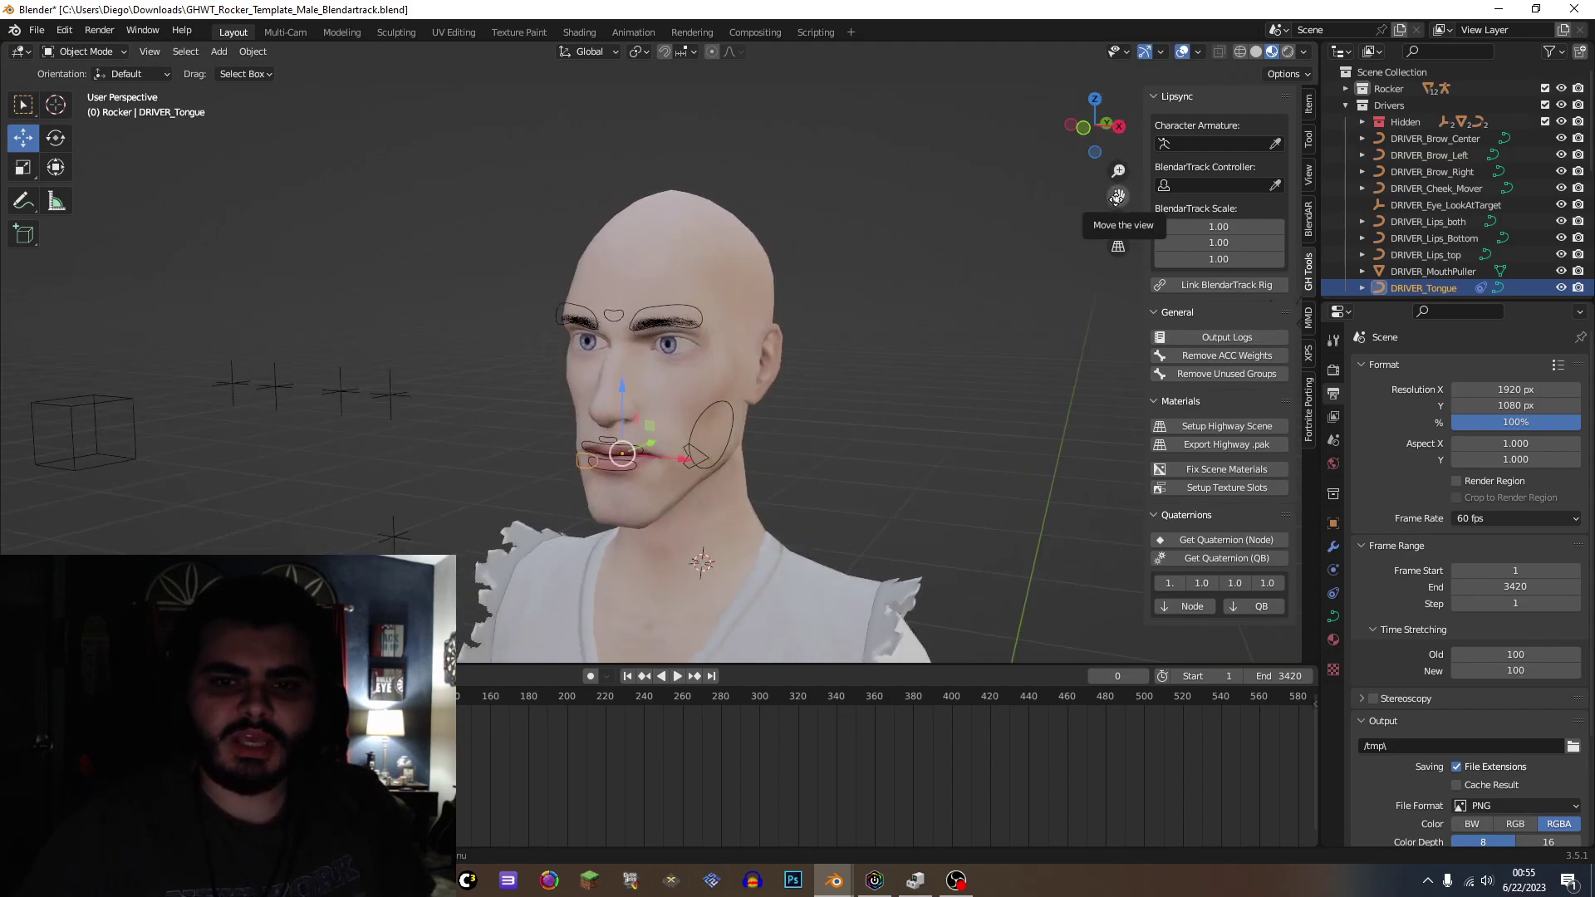
left_click_drag(1119, 196, 816, 260)
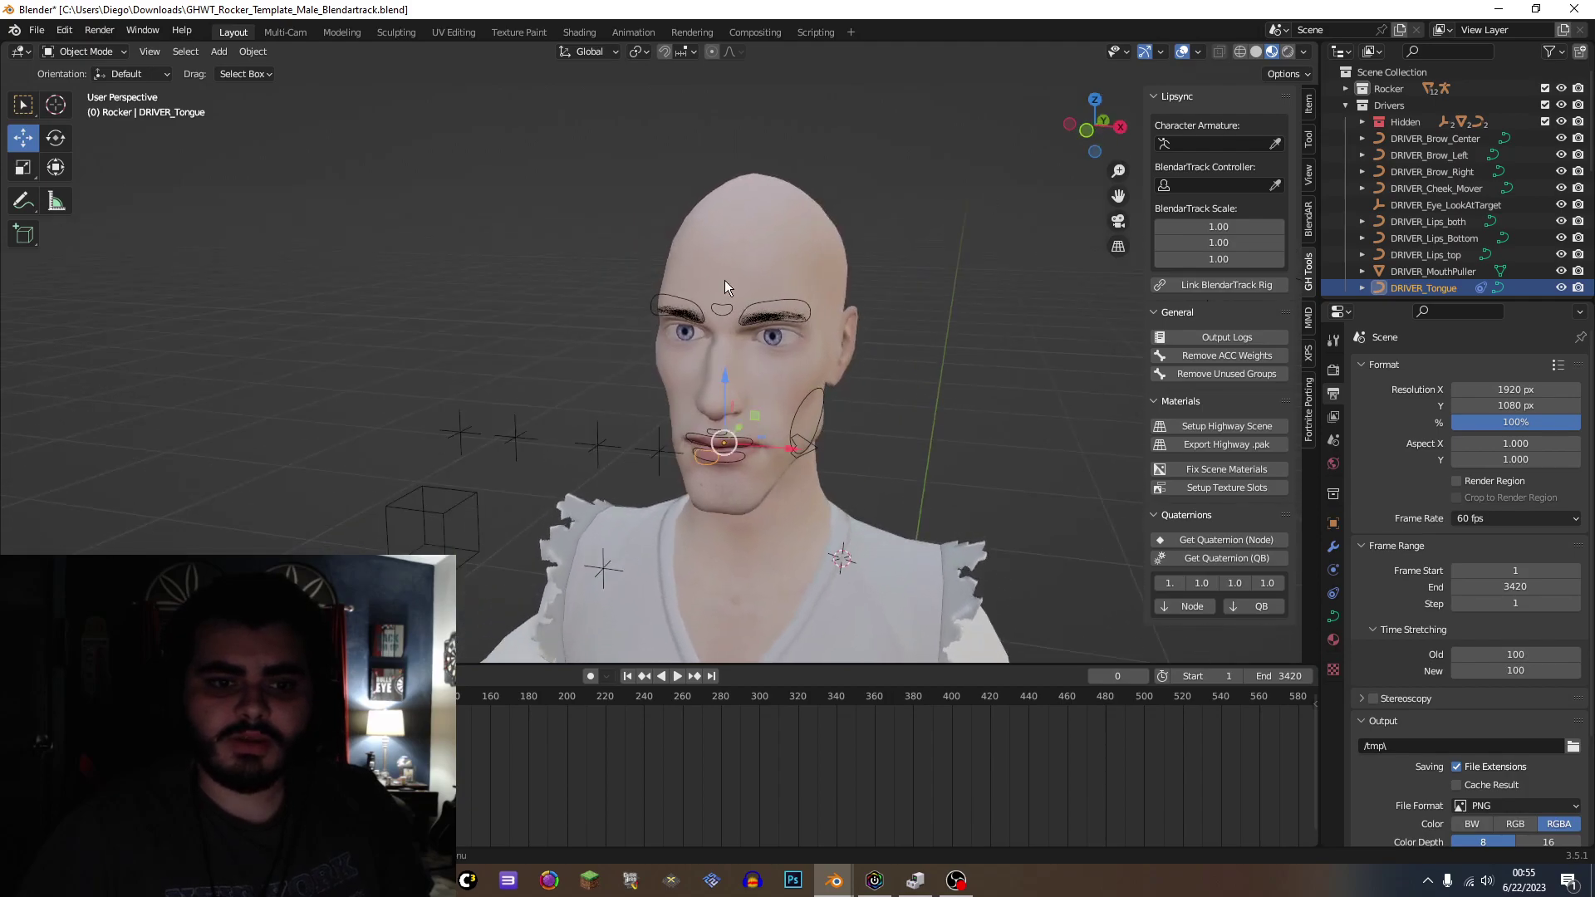
left_click(437, 511)
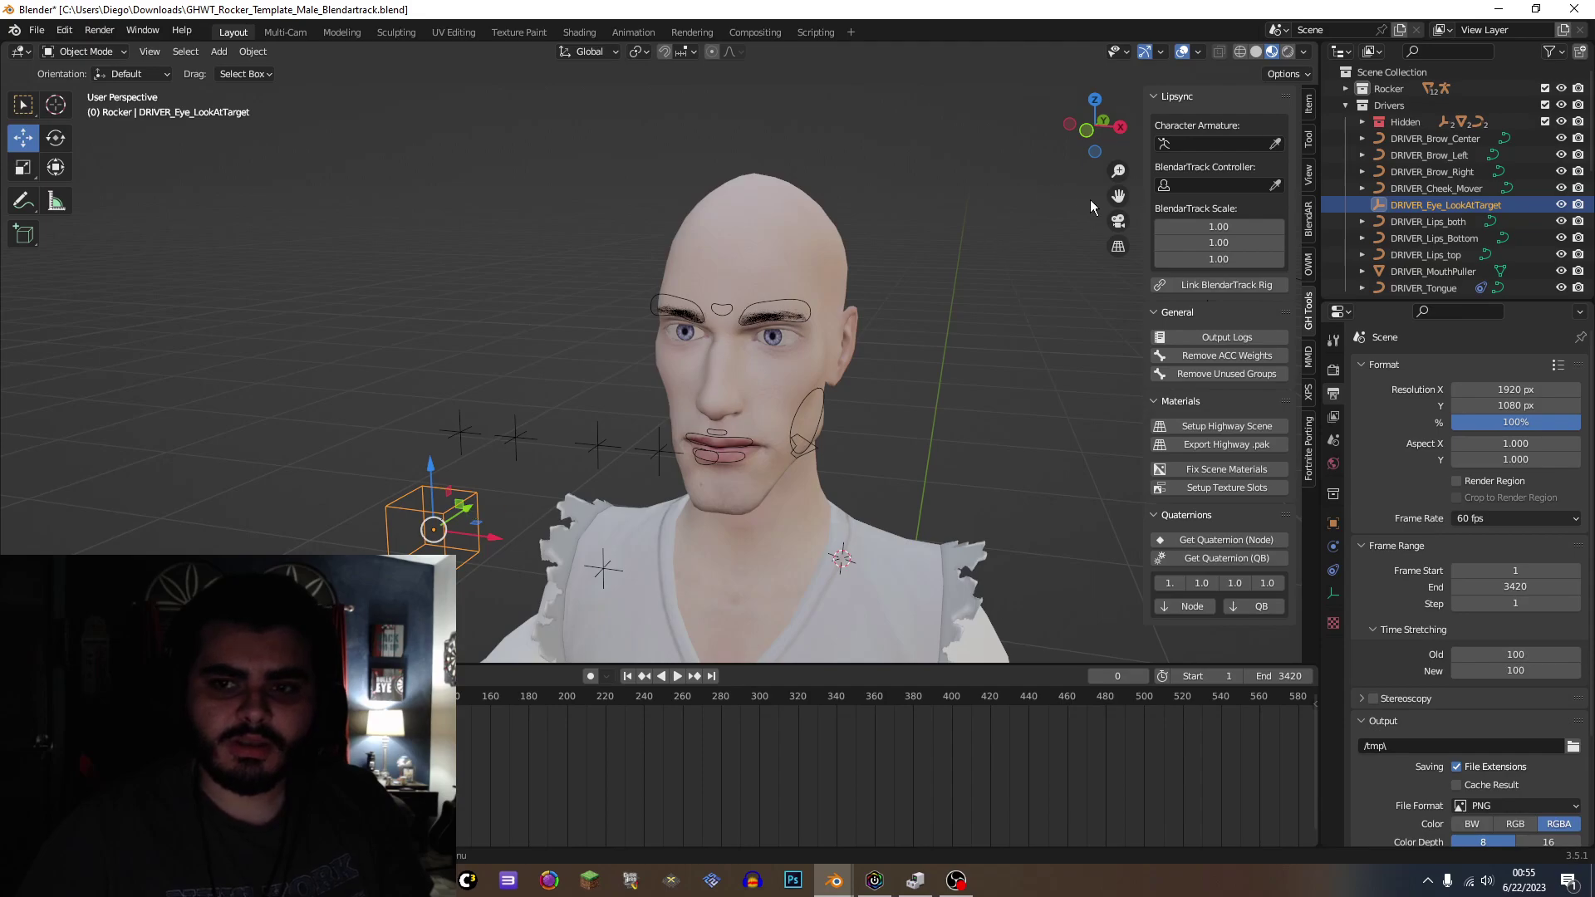
Step: Lower DRIVER_Eye_LookAtTarget along Z so the rocker's eyes aim downward
left_click_drag(1119, 198, 1128, 162)
key("g")
key("z")
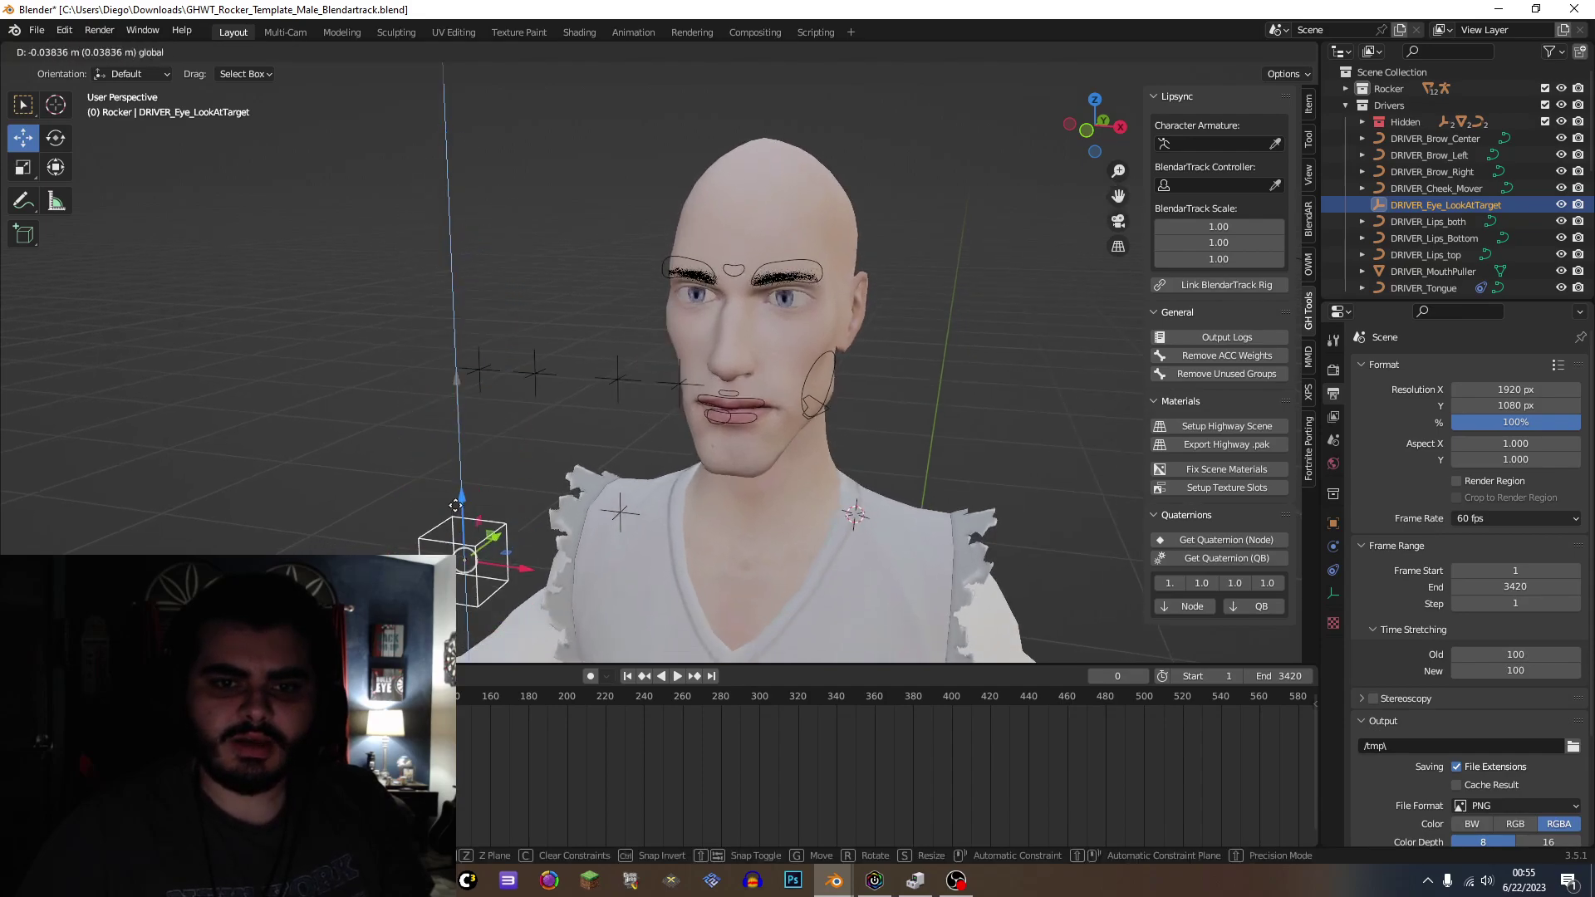
left_click(454, 376)
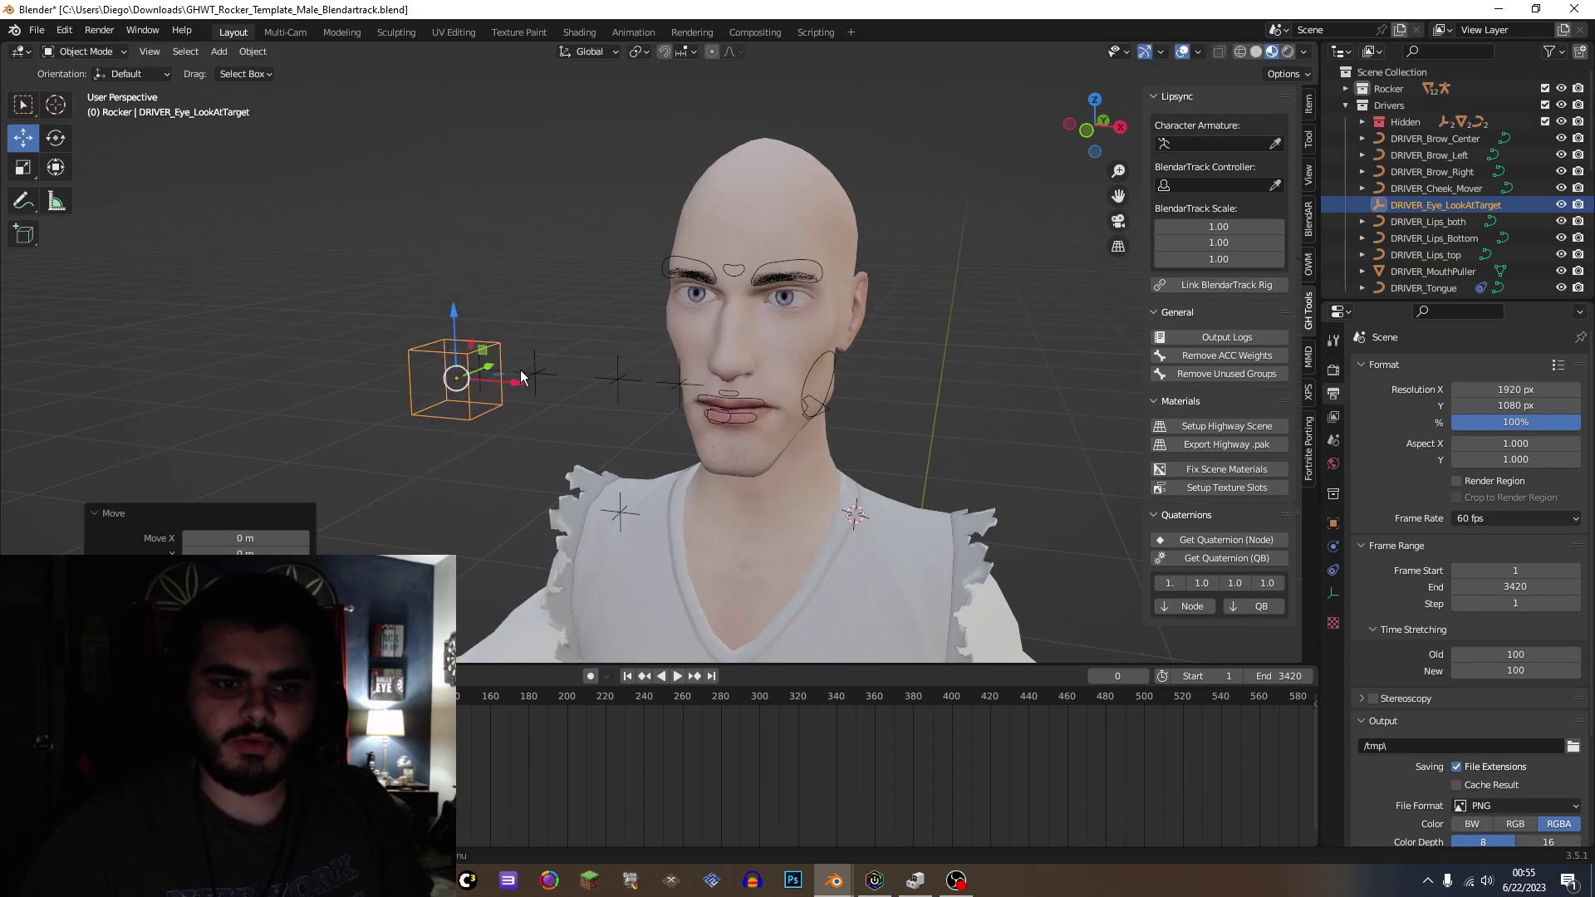
Step: Try an X-axis move of the target, cancel it, and undo the last change
key("g")
key("x")
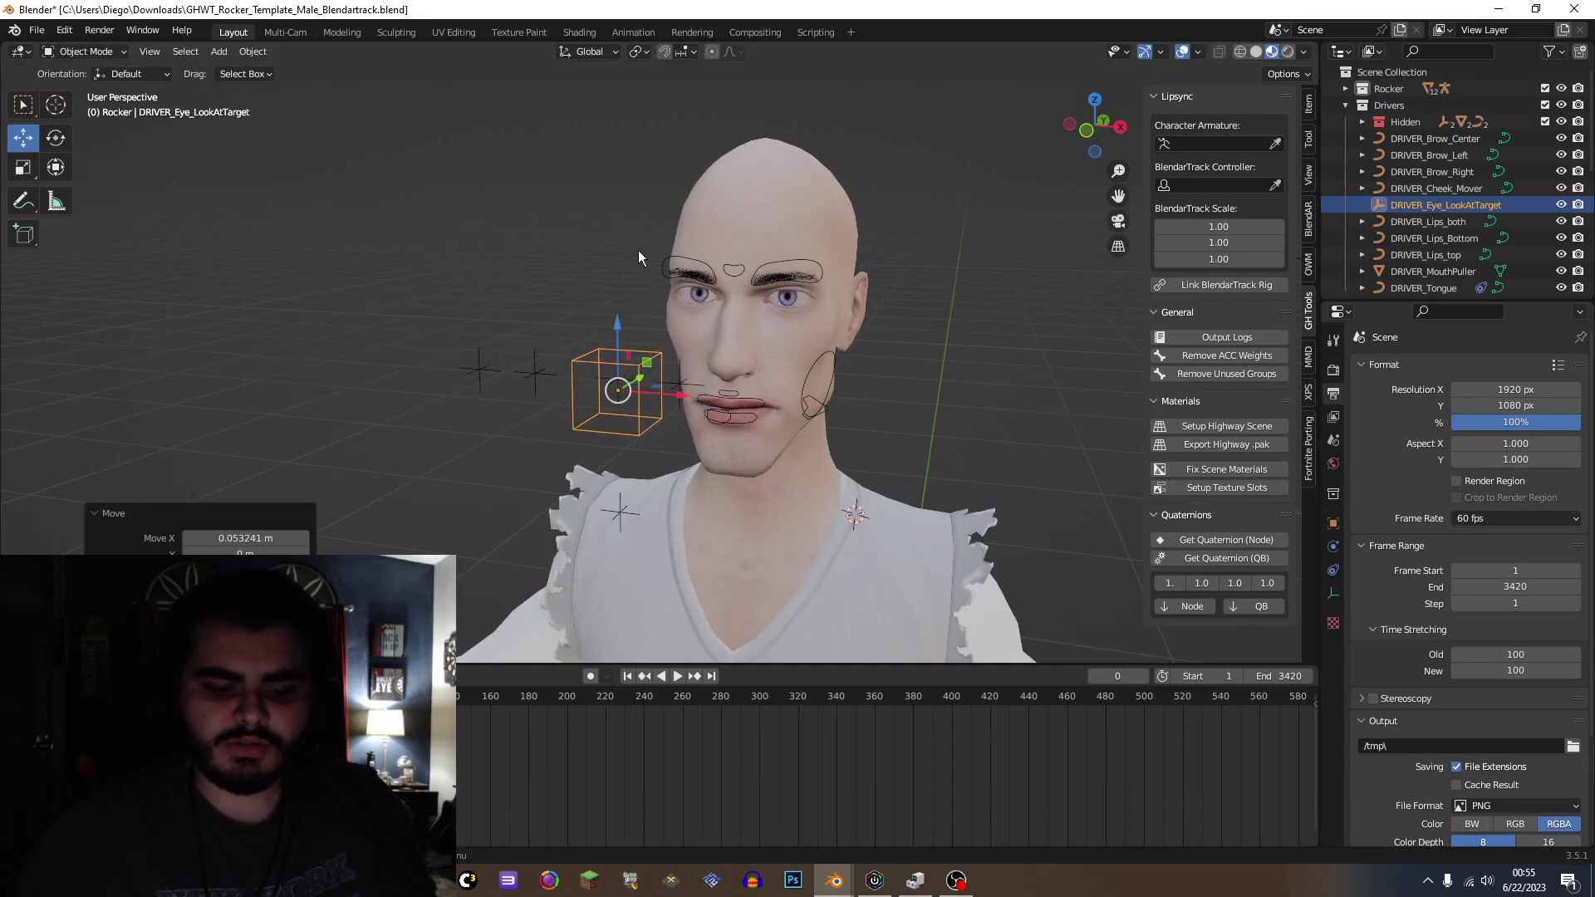
right_click(638, 250)
key("ctrl+z")
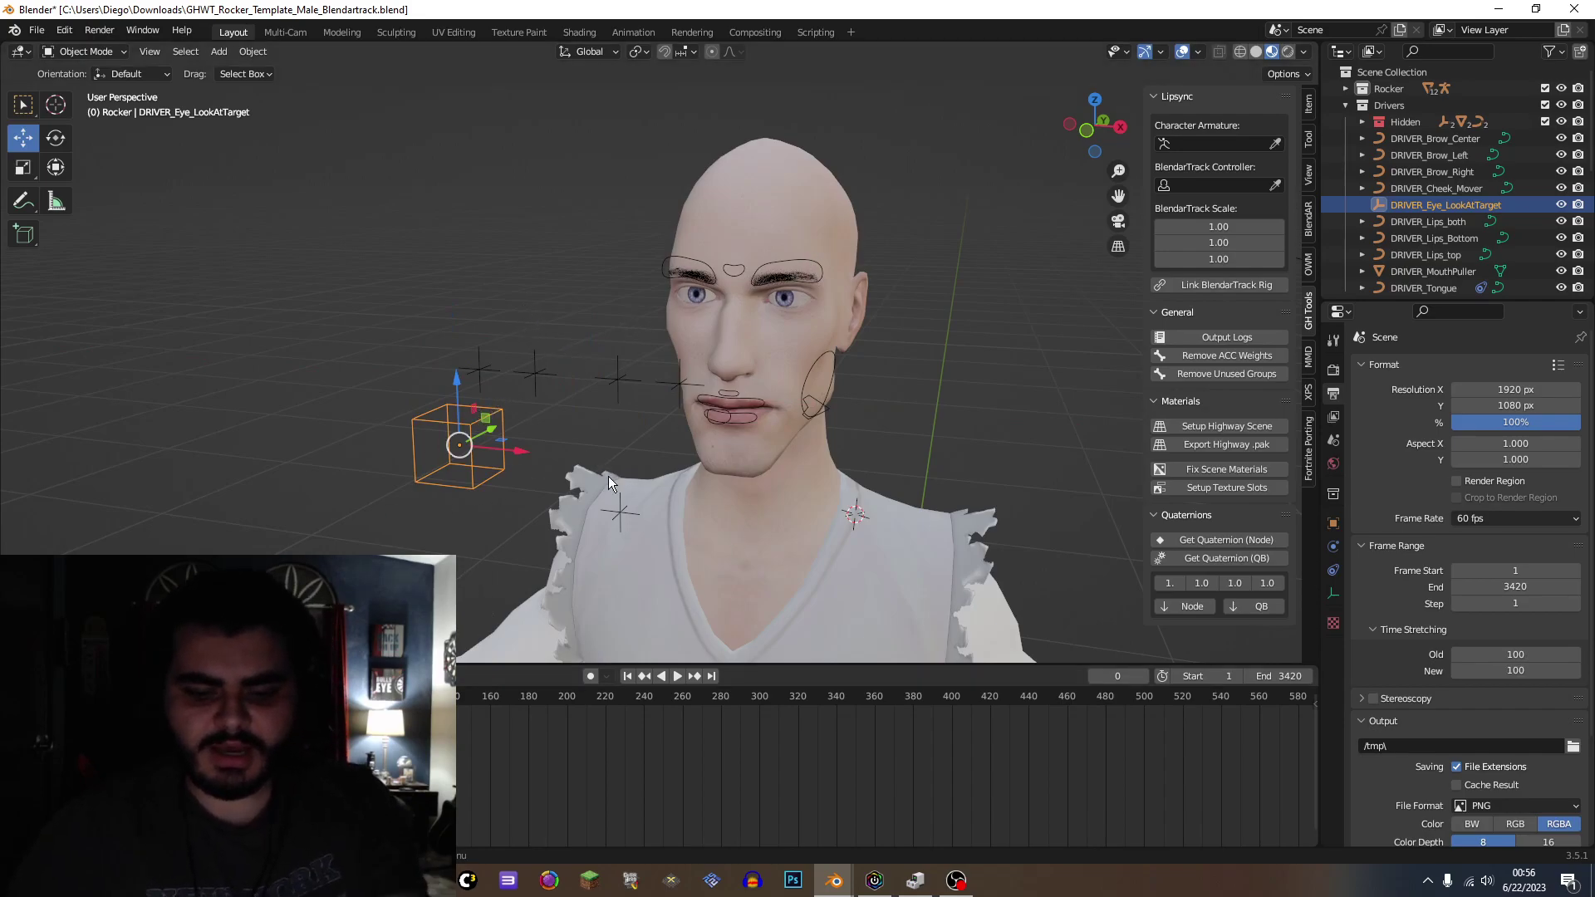
key("i")
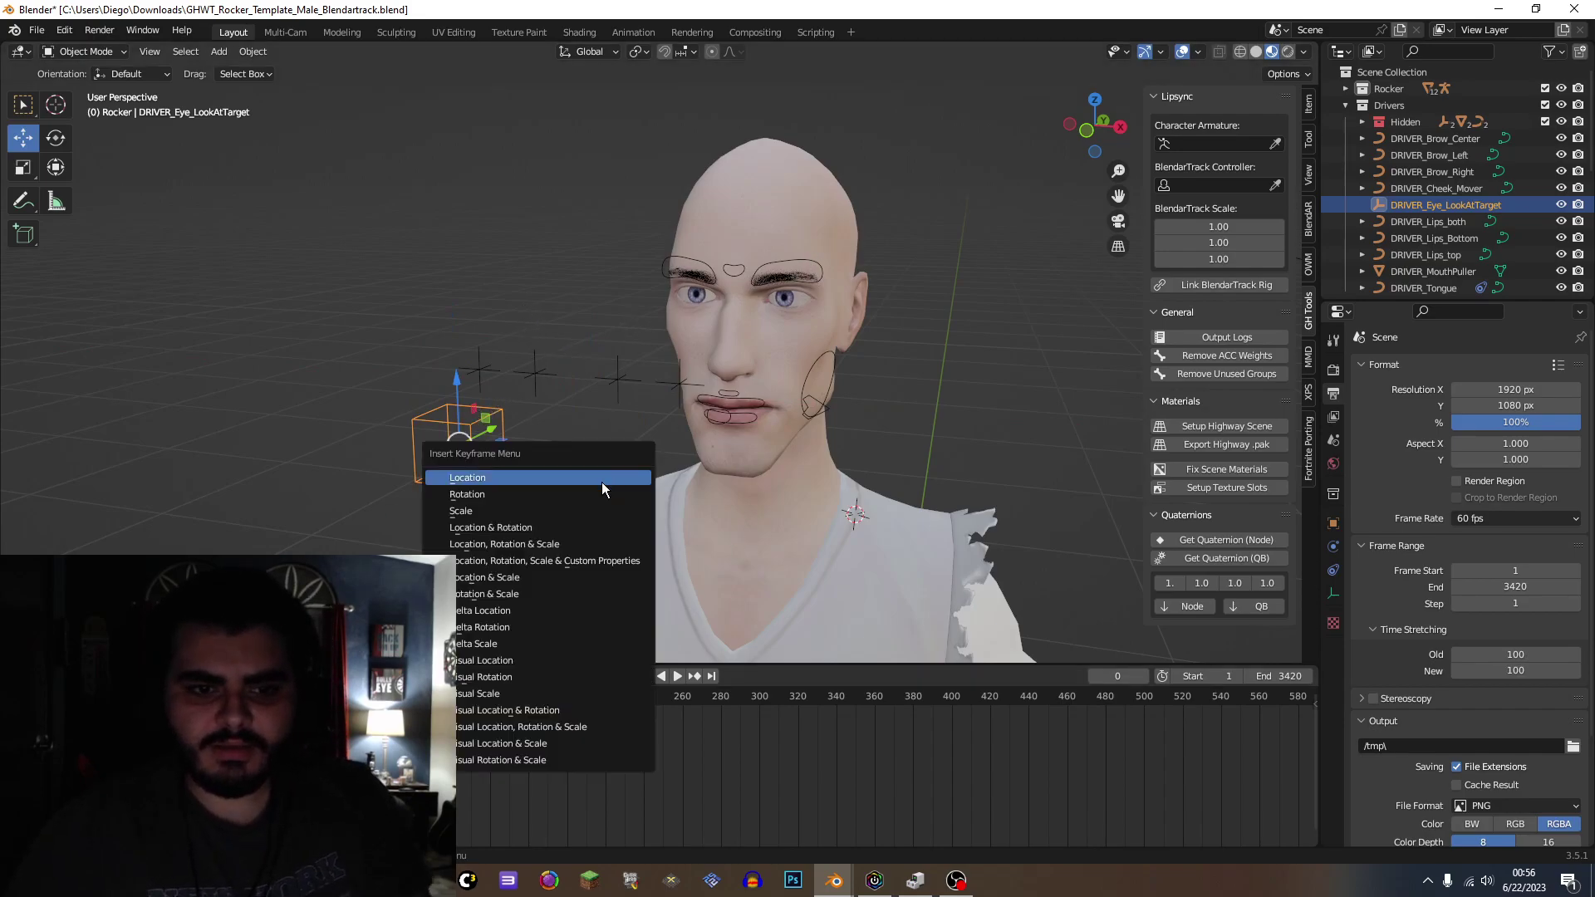
Step: Insert a Location & Rotation keyframe for the eye target at frame 0, then switch to OBS
left_click(472, 532)
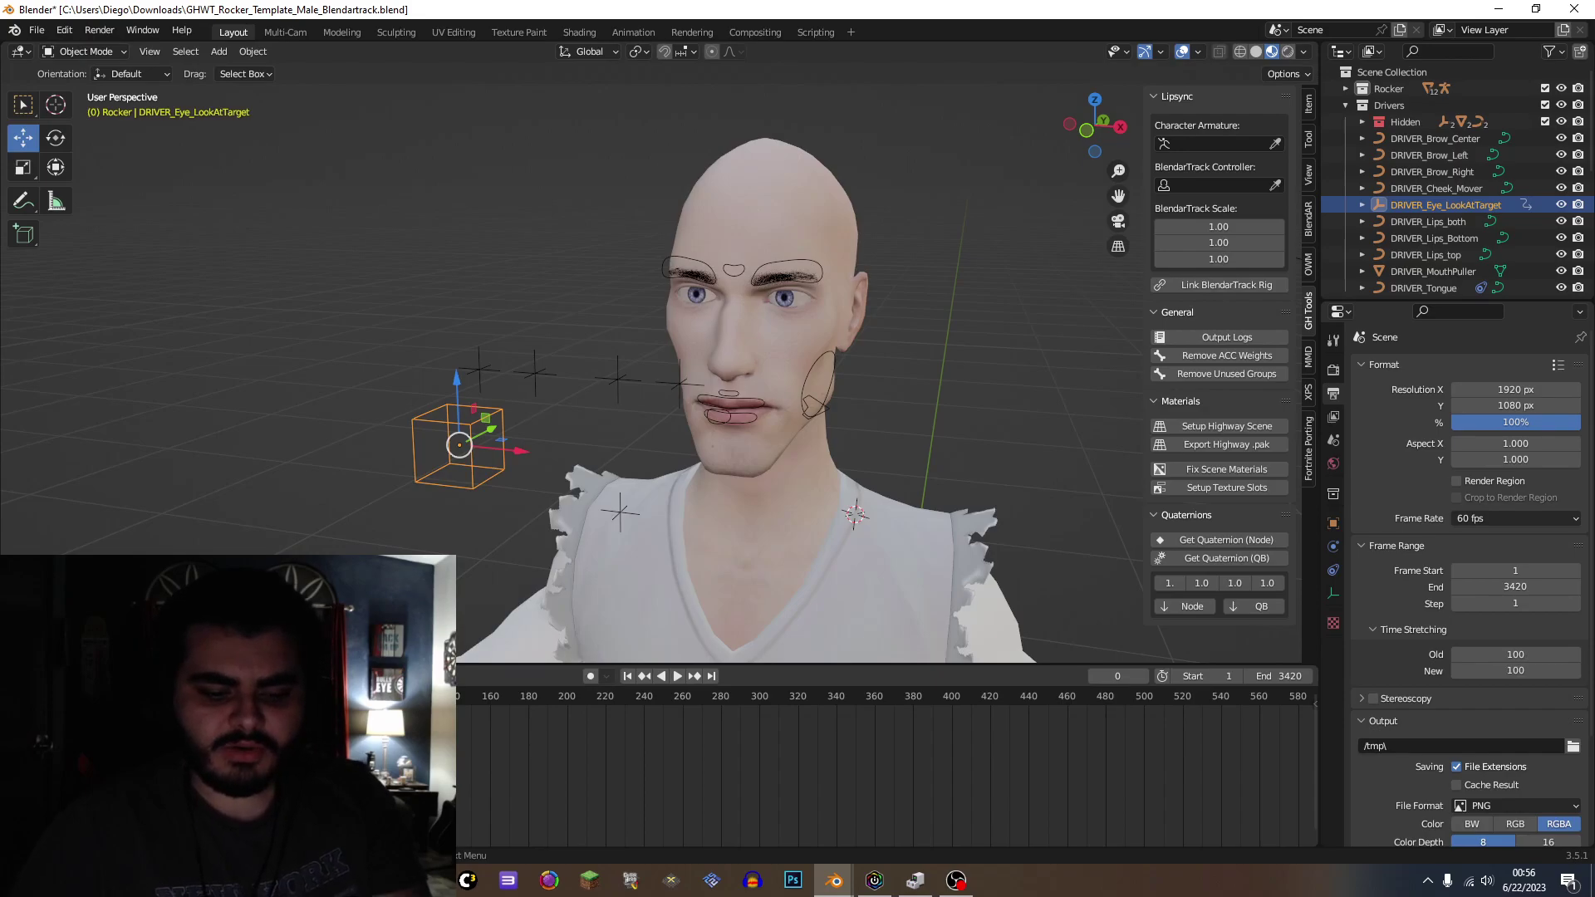
left_click(956, 880)
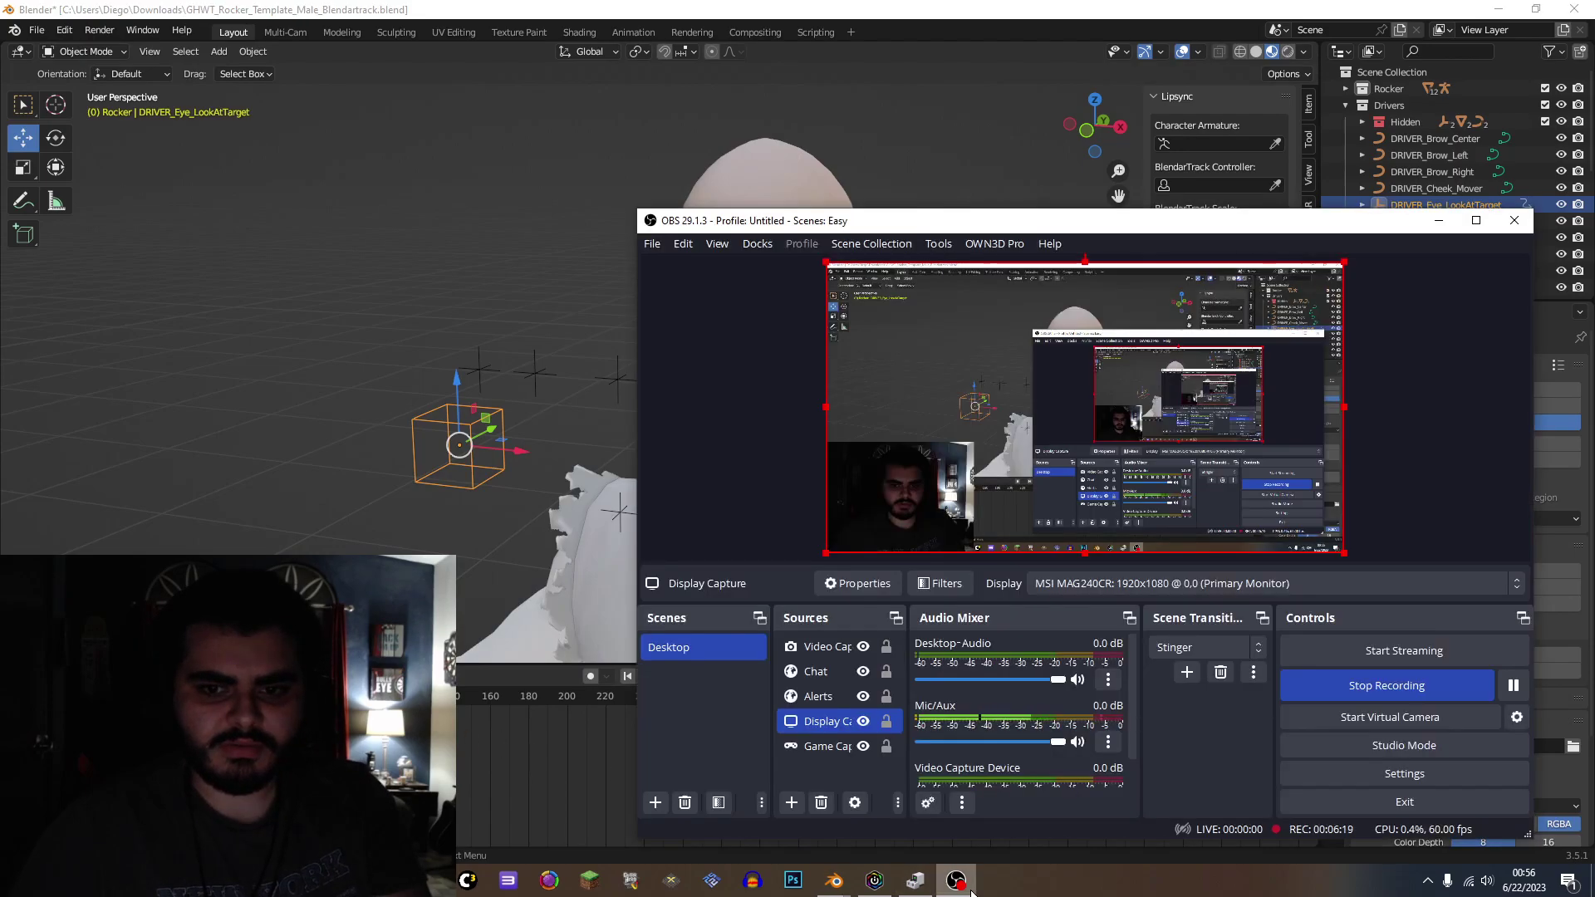
Step: Drag the webcam overlay to the bottom-right of the OBS preview and return to Blender
left_click_drag(910, 479, 1242, 472)
left_click(758, 7)
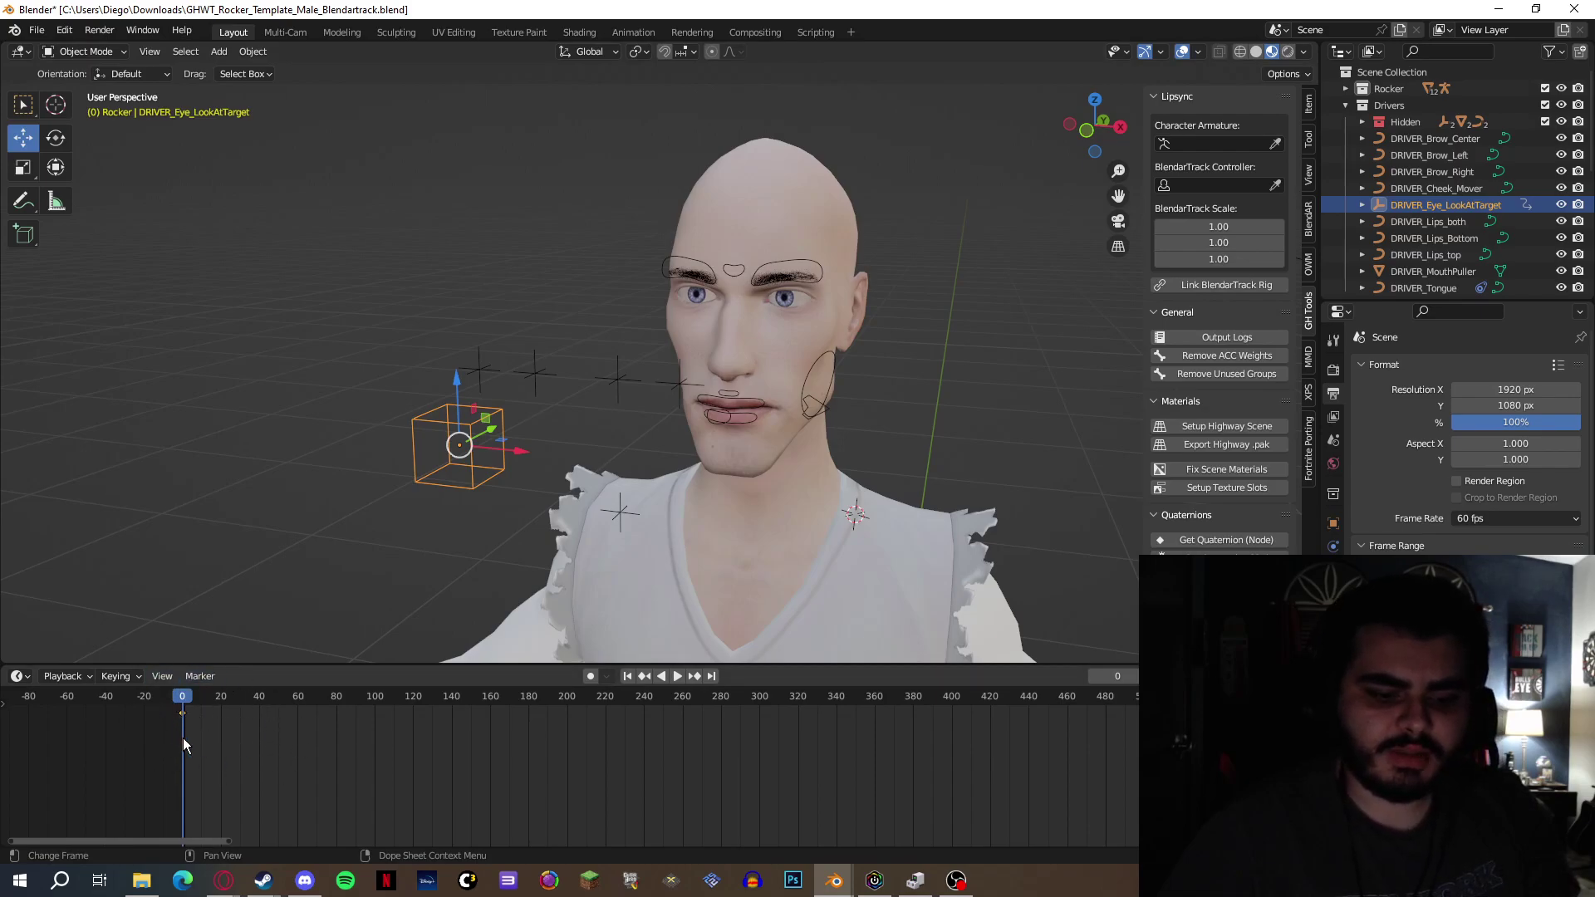
Step: Copy the frame-0 keyframe to frame 60 in the Dope Sheet
left_click(213, 766)
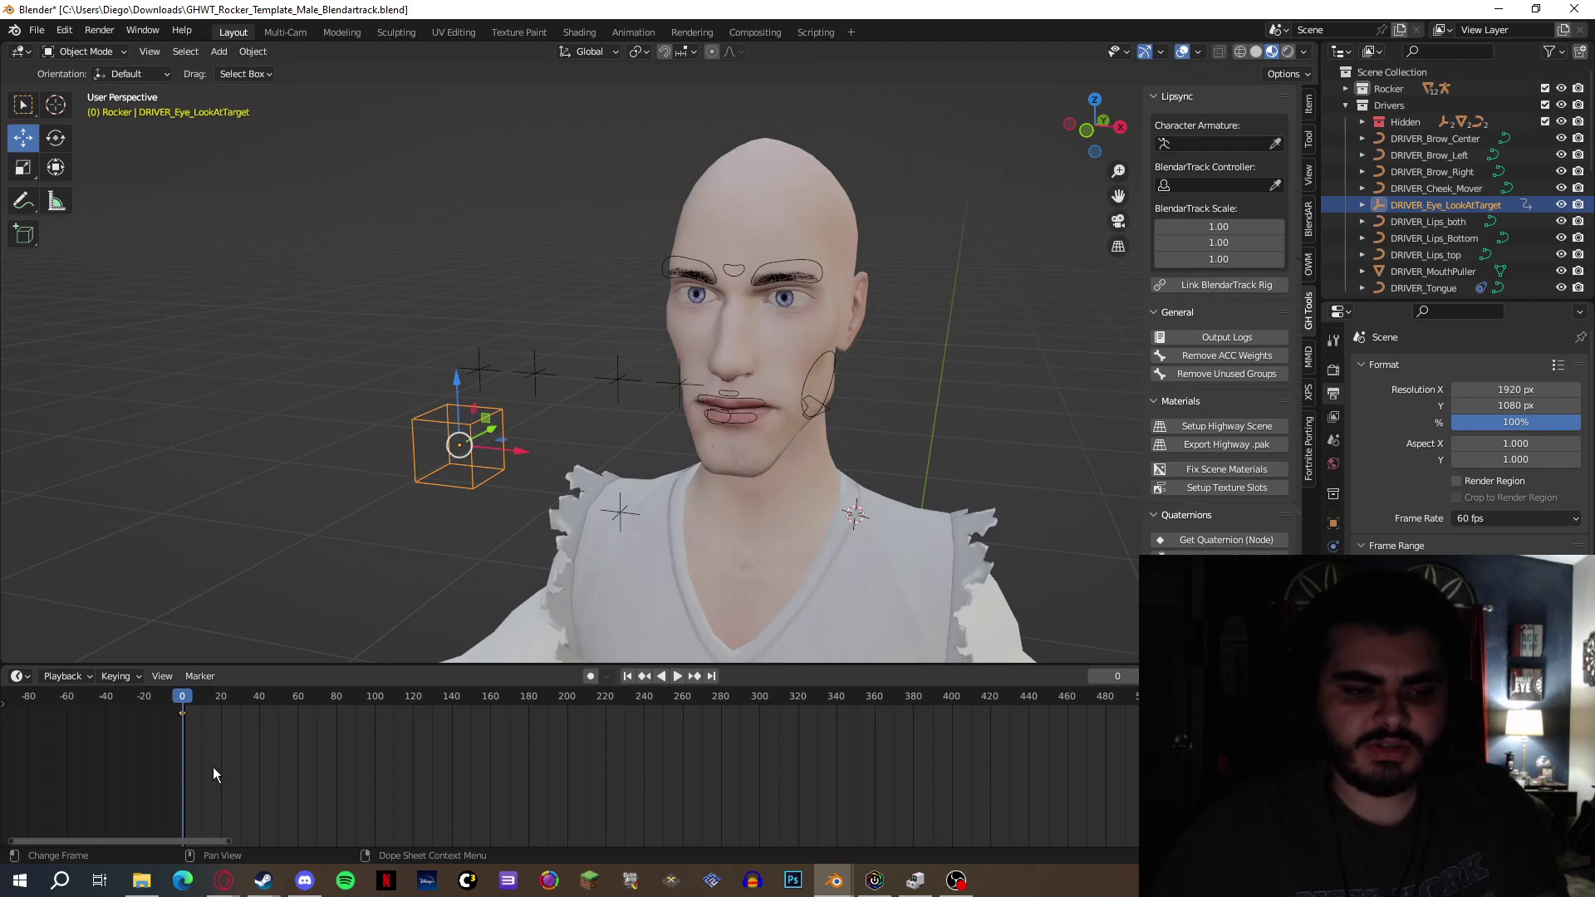
key("g")
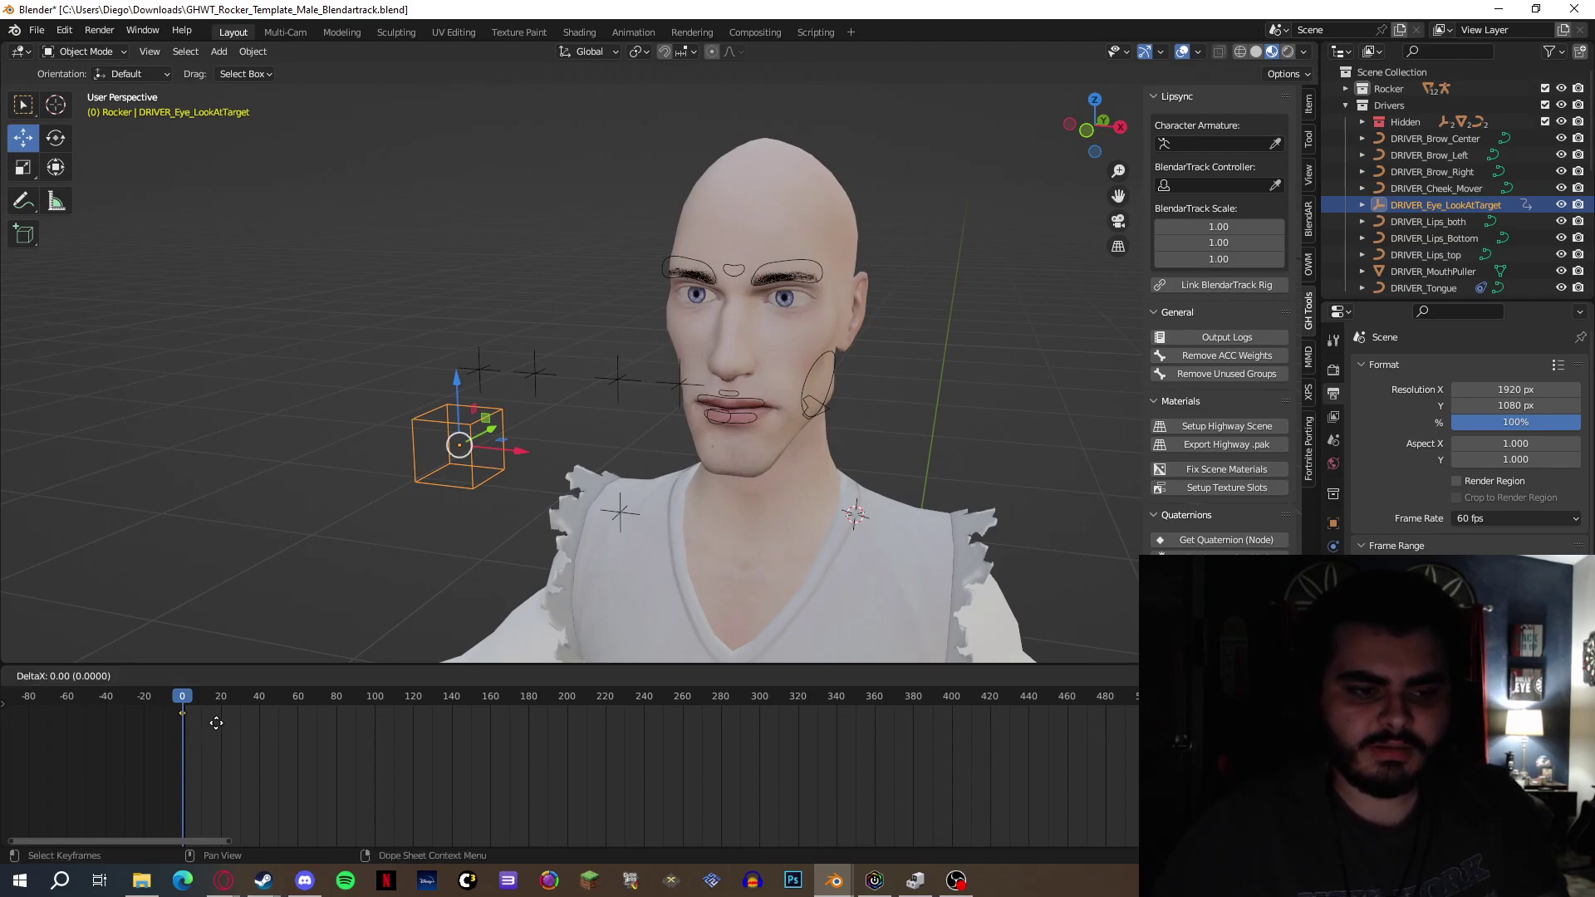
left_click_drag(253, 721, 332, 718)
left_click(273, 702)
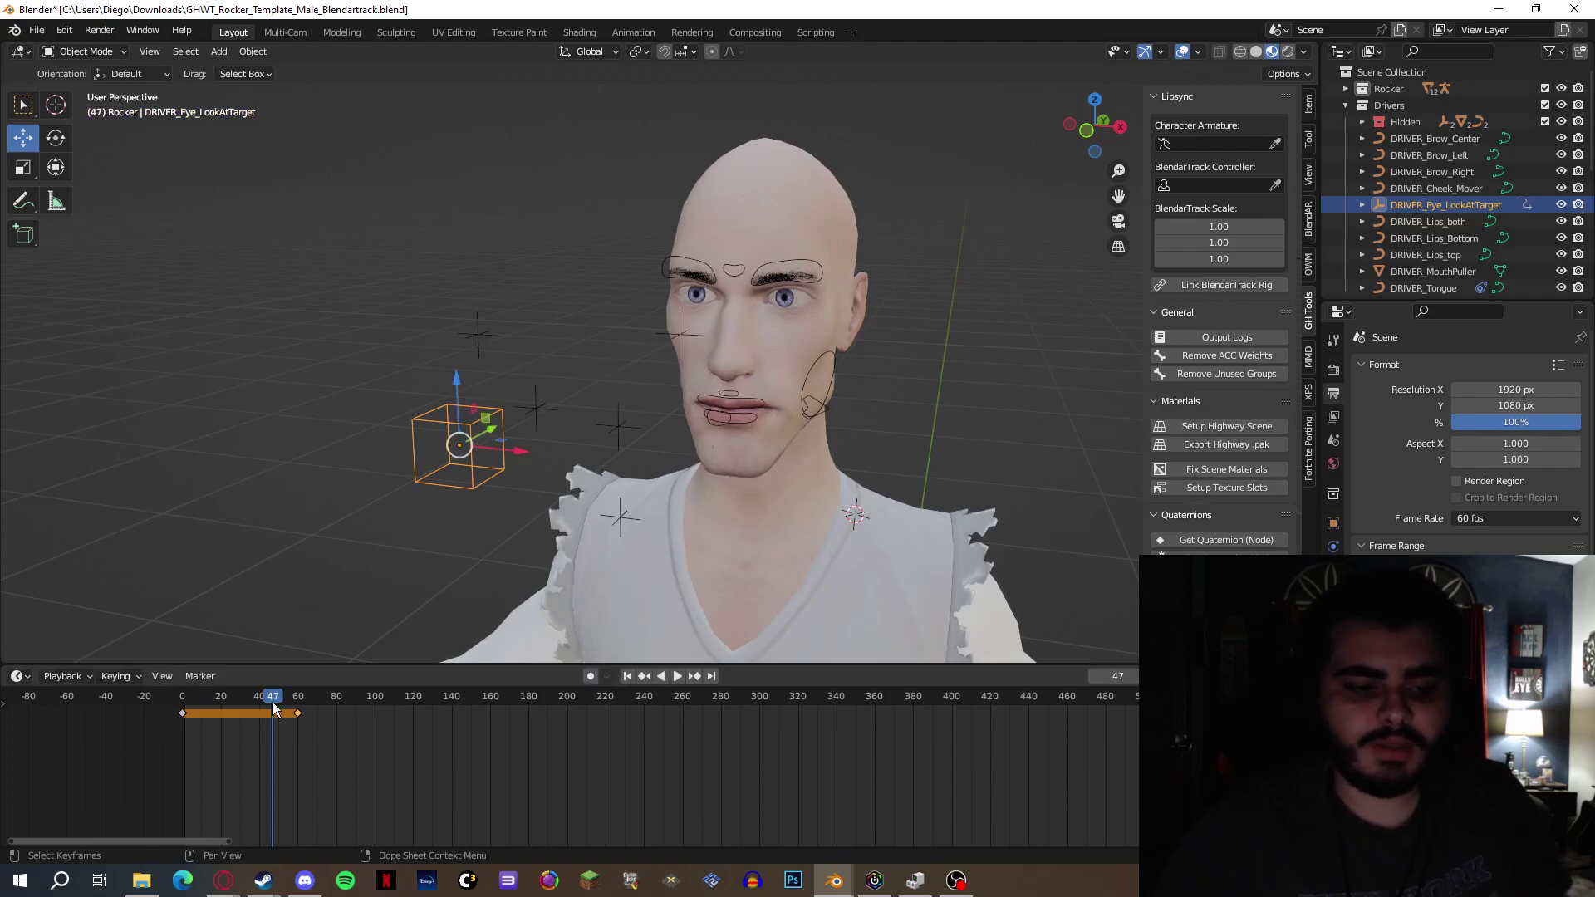
Step: At frame 80, move the eye target left and up, then keyframe its location and rotation
left_click_drag(274, 700, 358, 700)
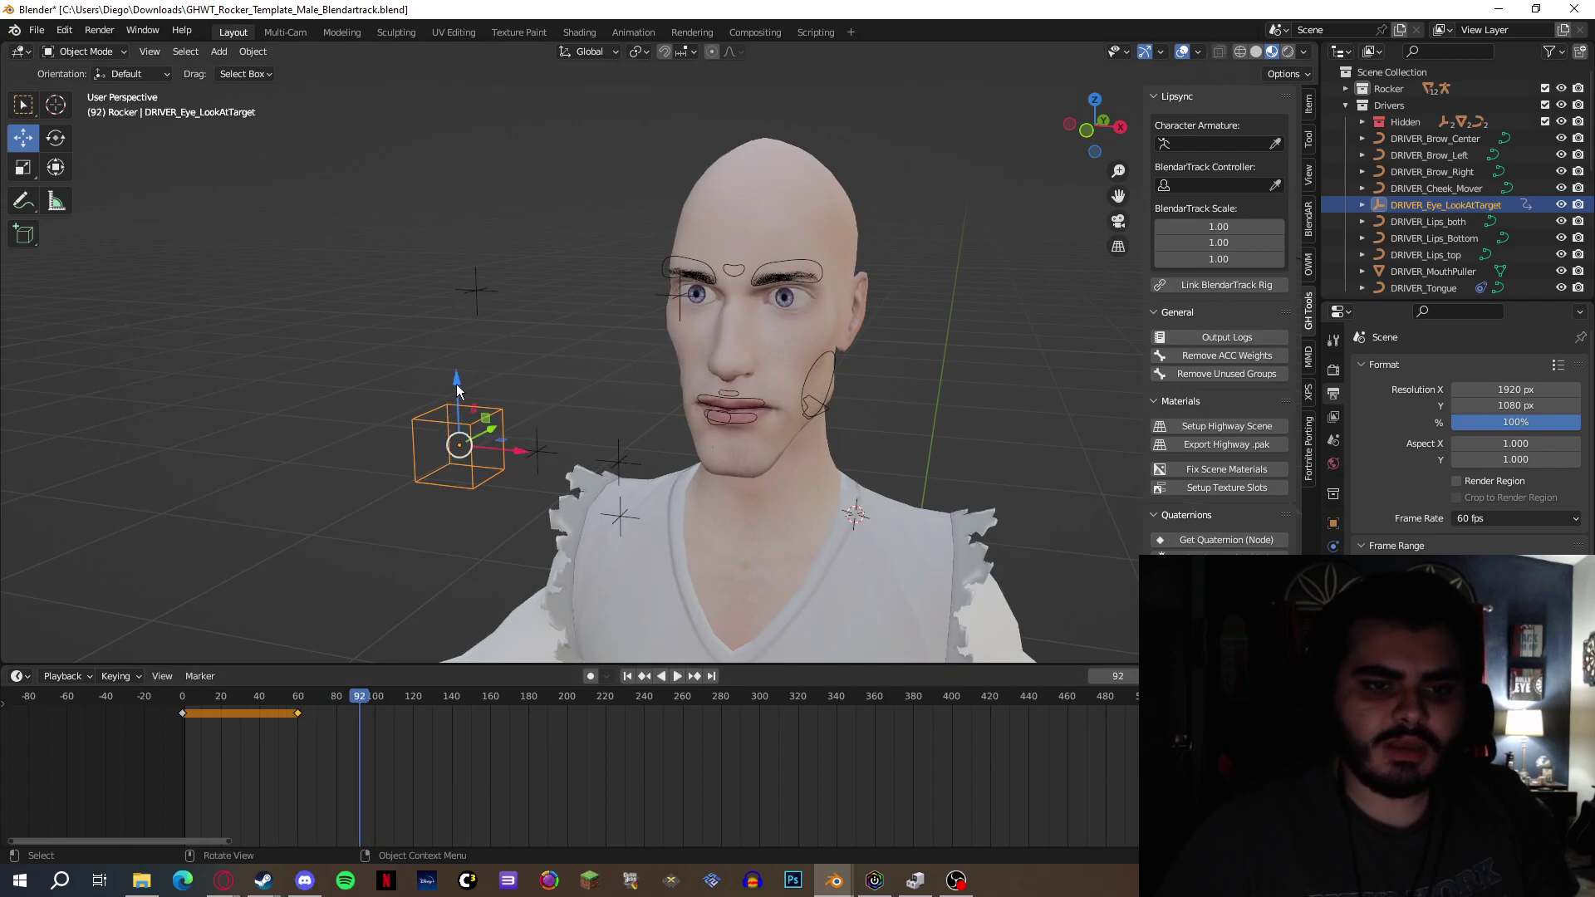
left_click(255, 698)
left_click_drag(251, 694, 341, 701)
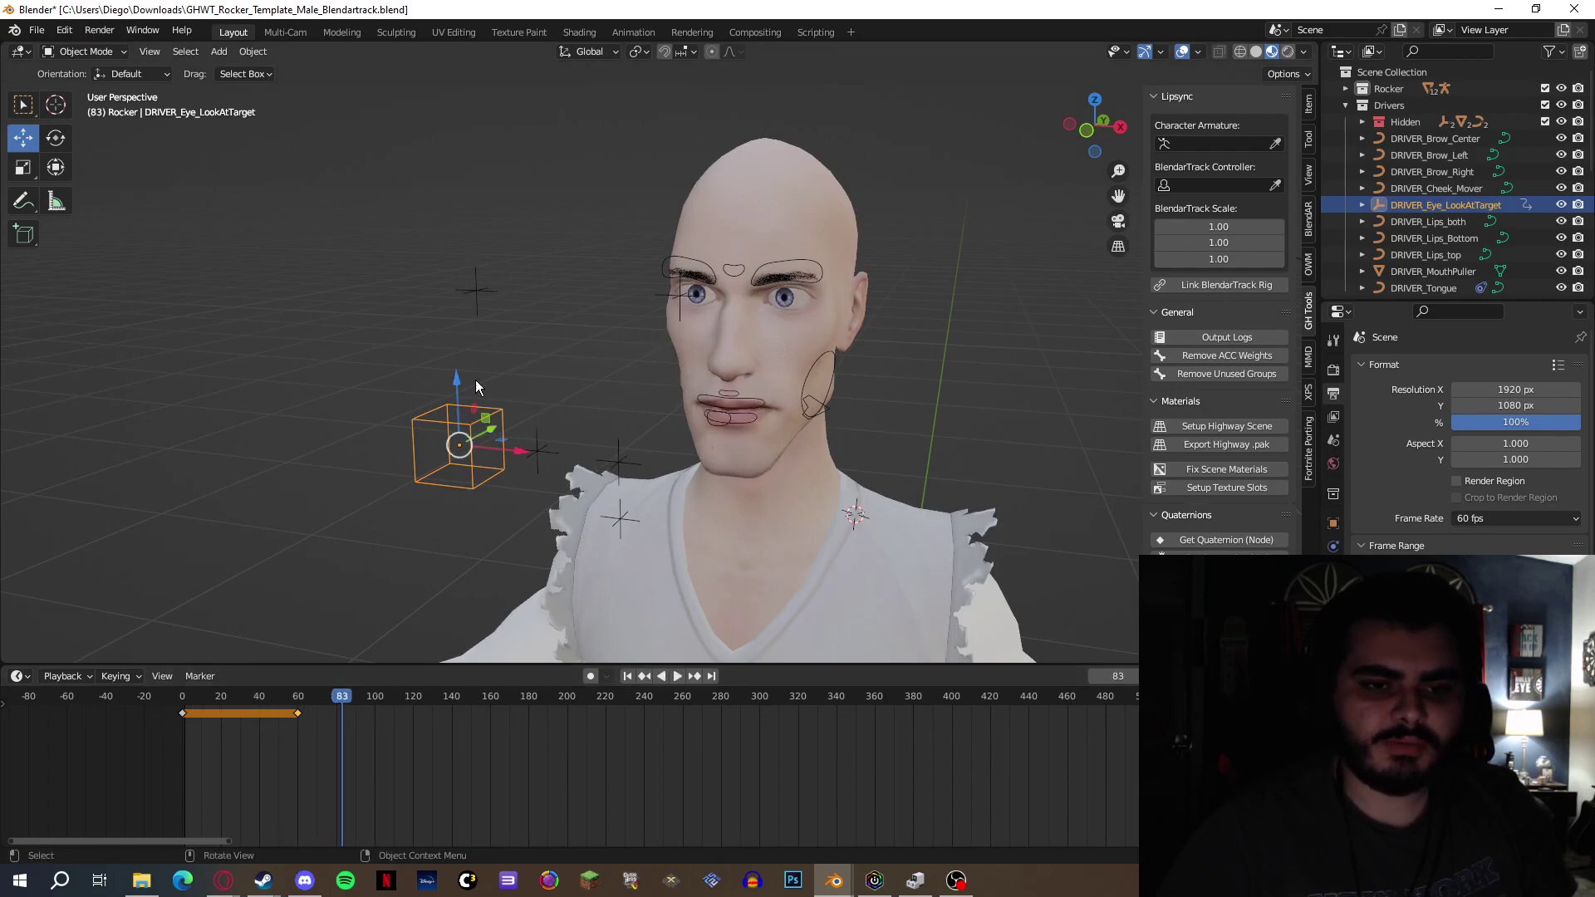
left_click_drag(521, 457, 295, 420)
left_click_drag(222, 365, 232, 51)
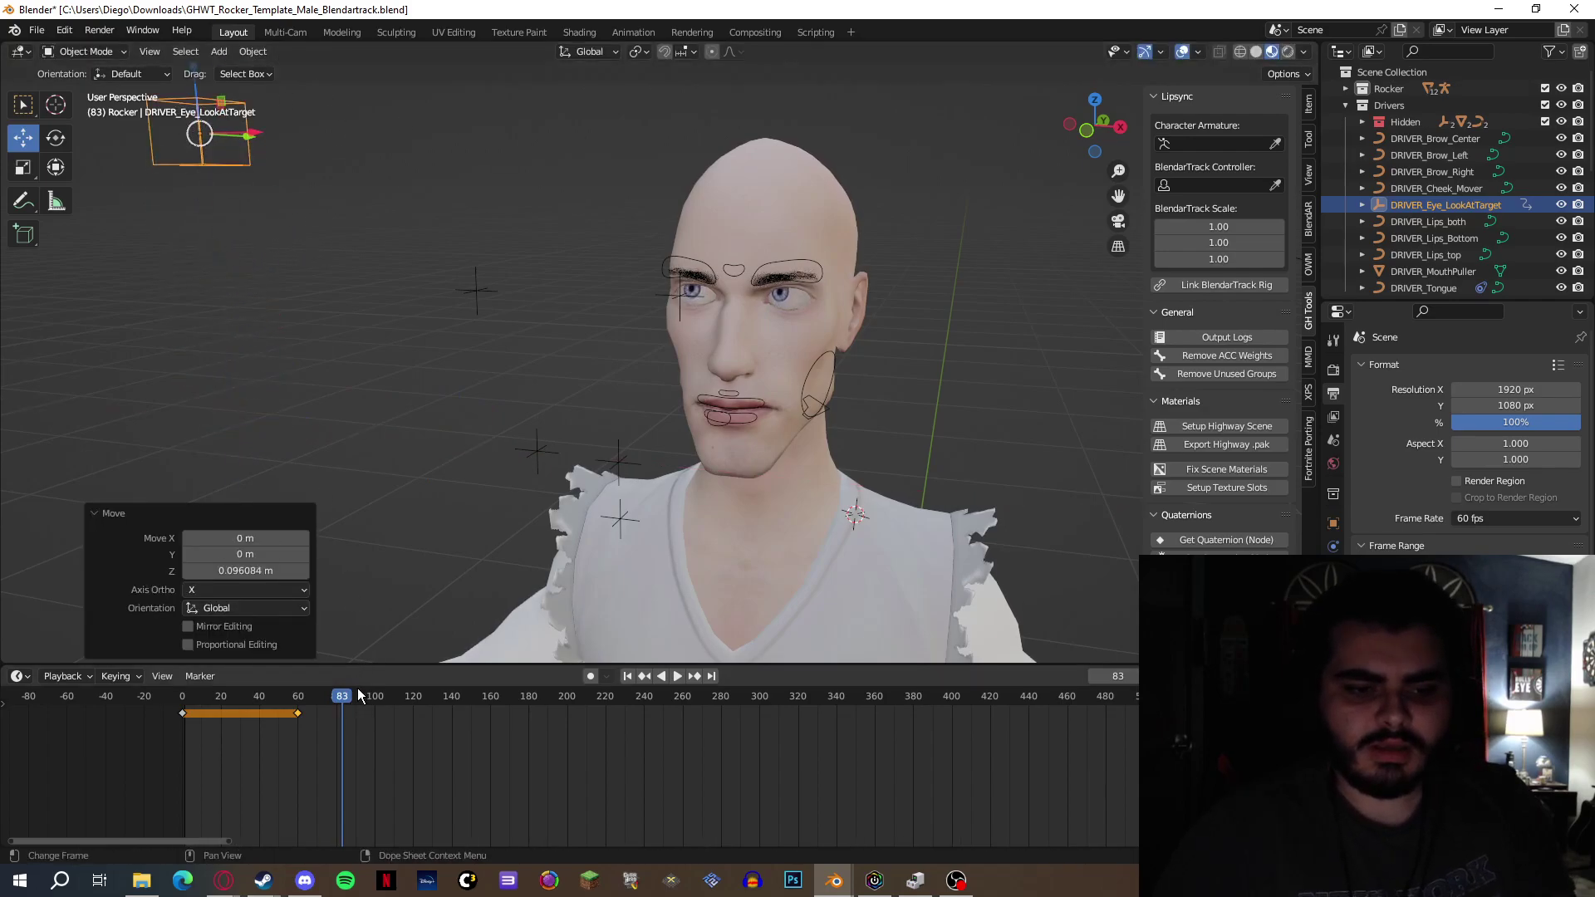
left_click_drag(360, 696, 336, 696)
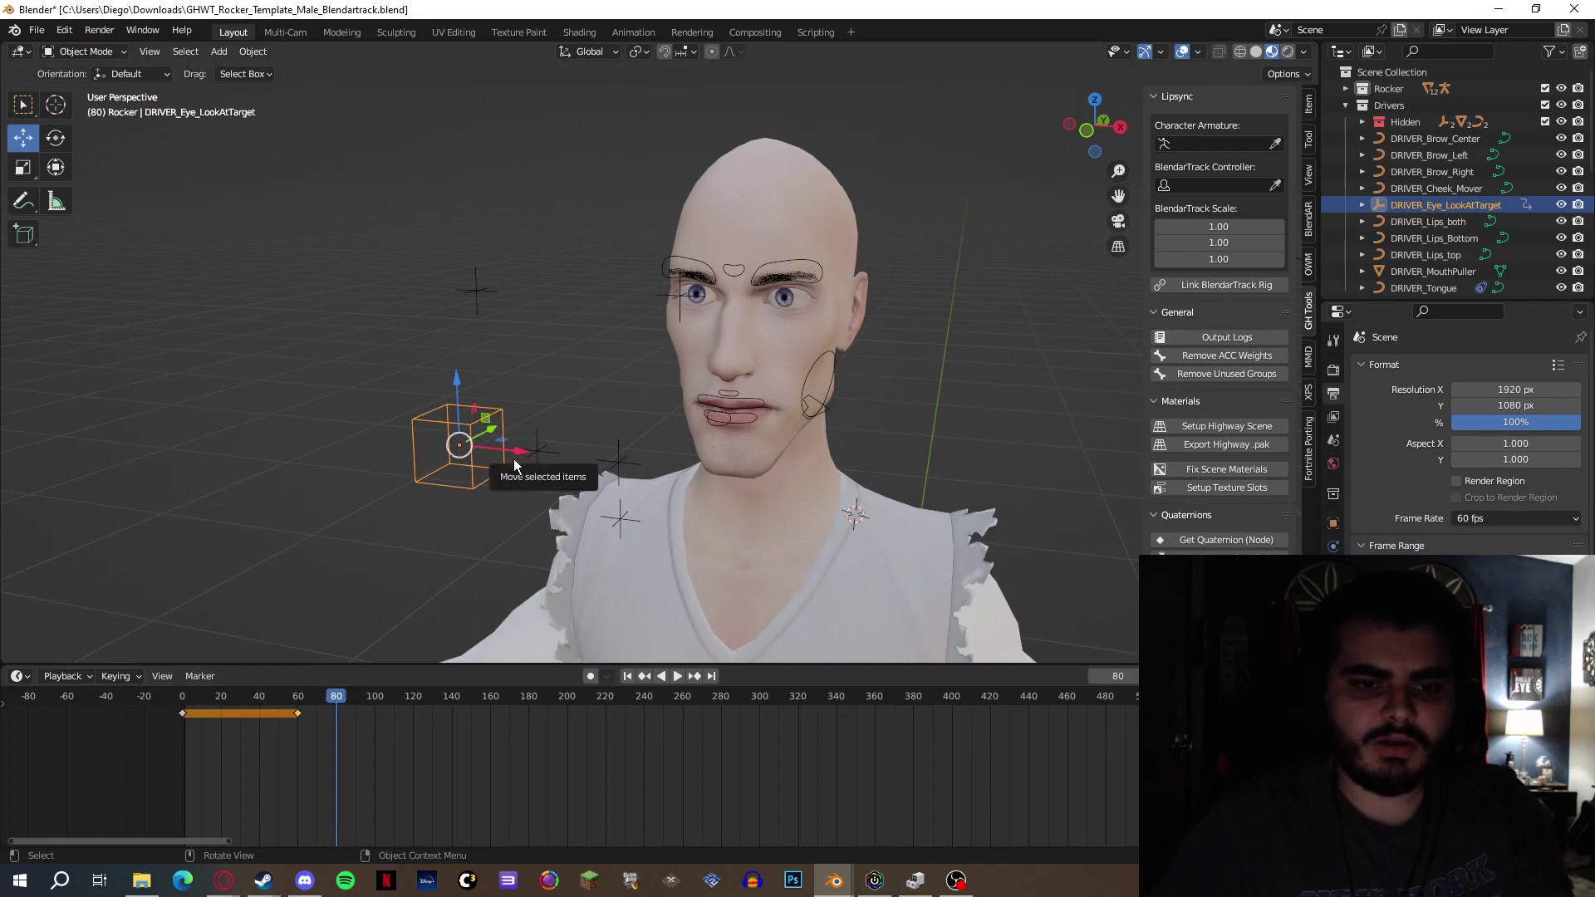
left_click_drag(511, 465, 249, 444)
left_click_drag(188, 373, 245, 98)
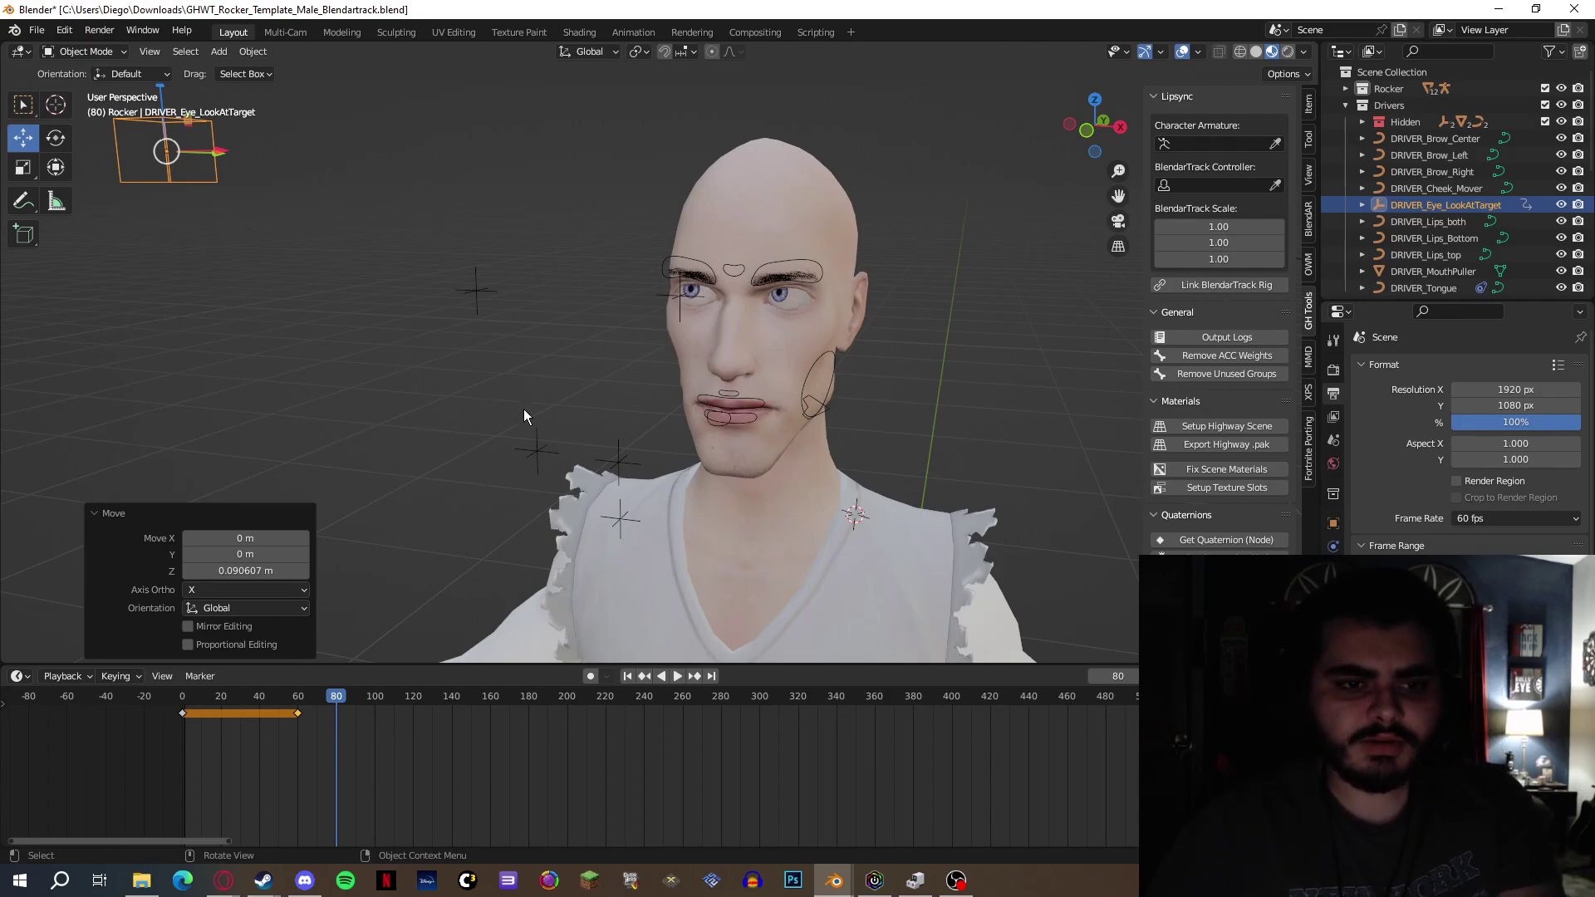
key("i")
left_click(523, 335)
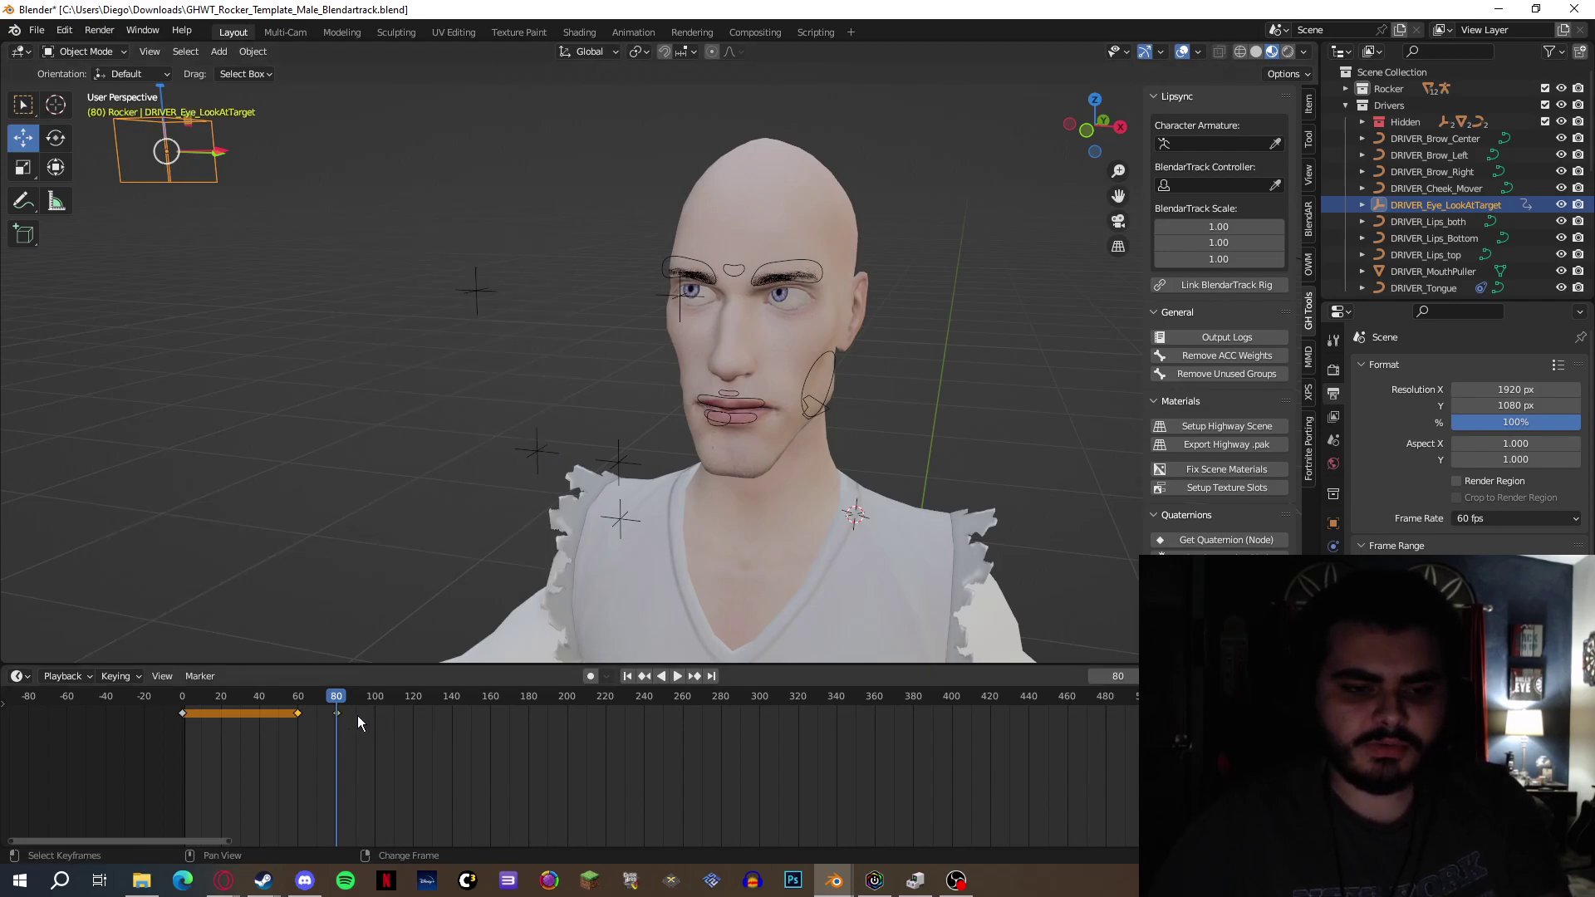
Step: Duplicate the keys, delete the one near frame 72, and push the last key to frame 132
key("shift+d")
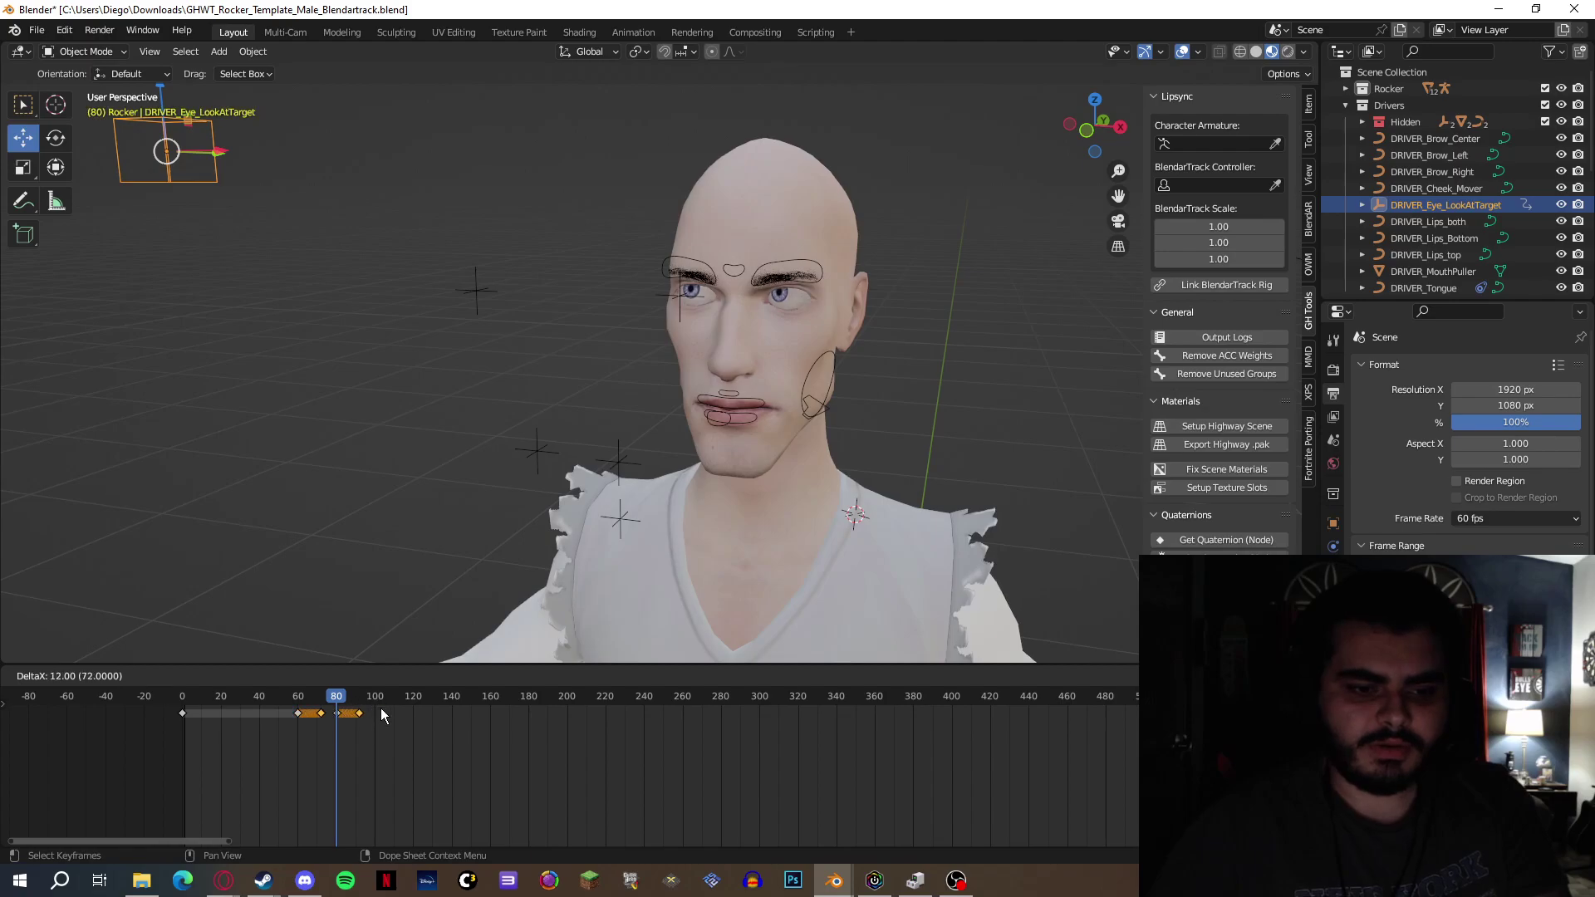
left_click(319, 715)
key("alt+a")
key("Delete")
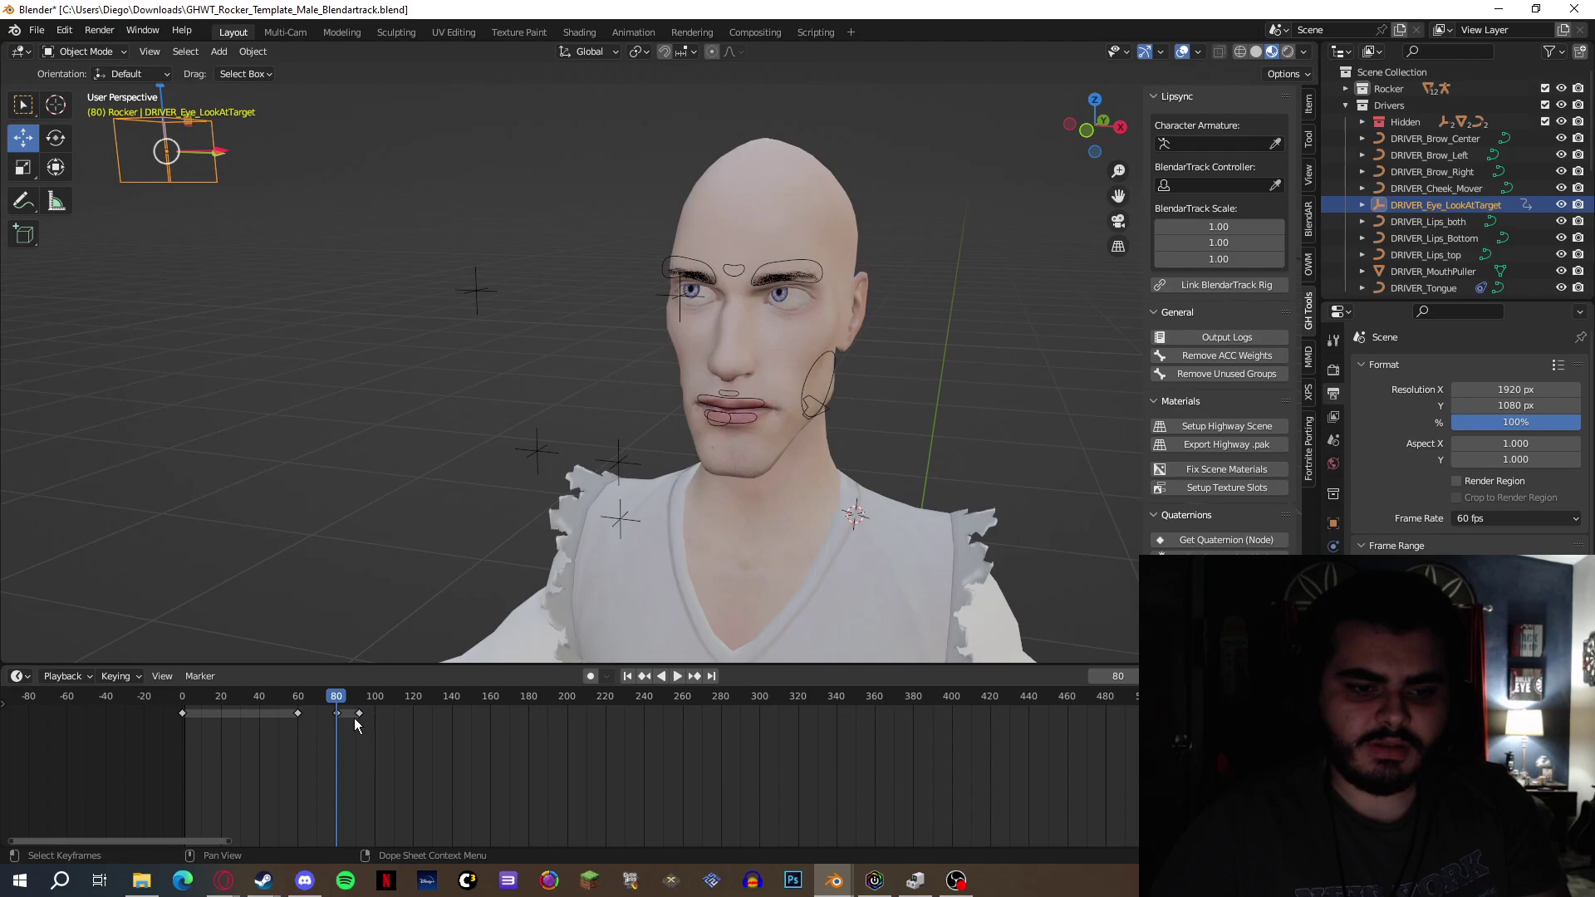
left_click_drag(359, 714, 457, 713)
Step: Play the animation to preview it, then stop and return to frame 0
key("space")
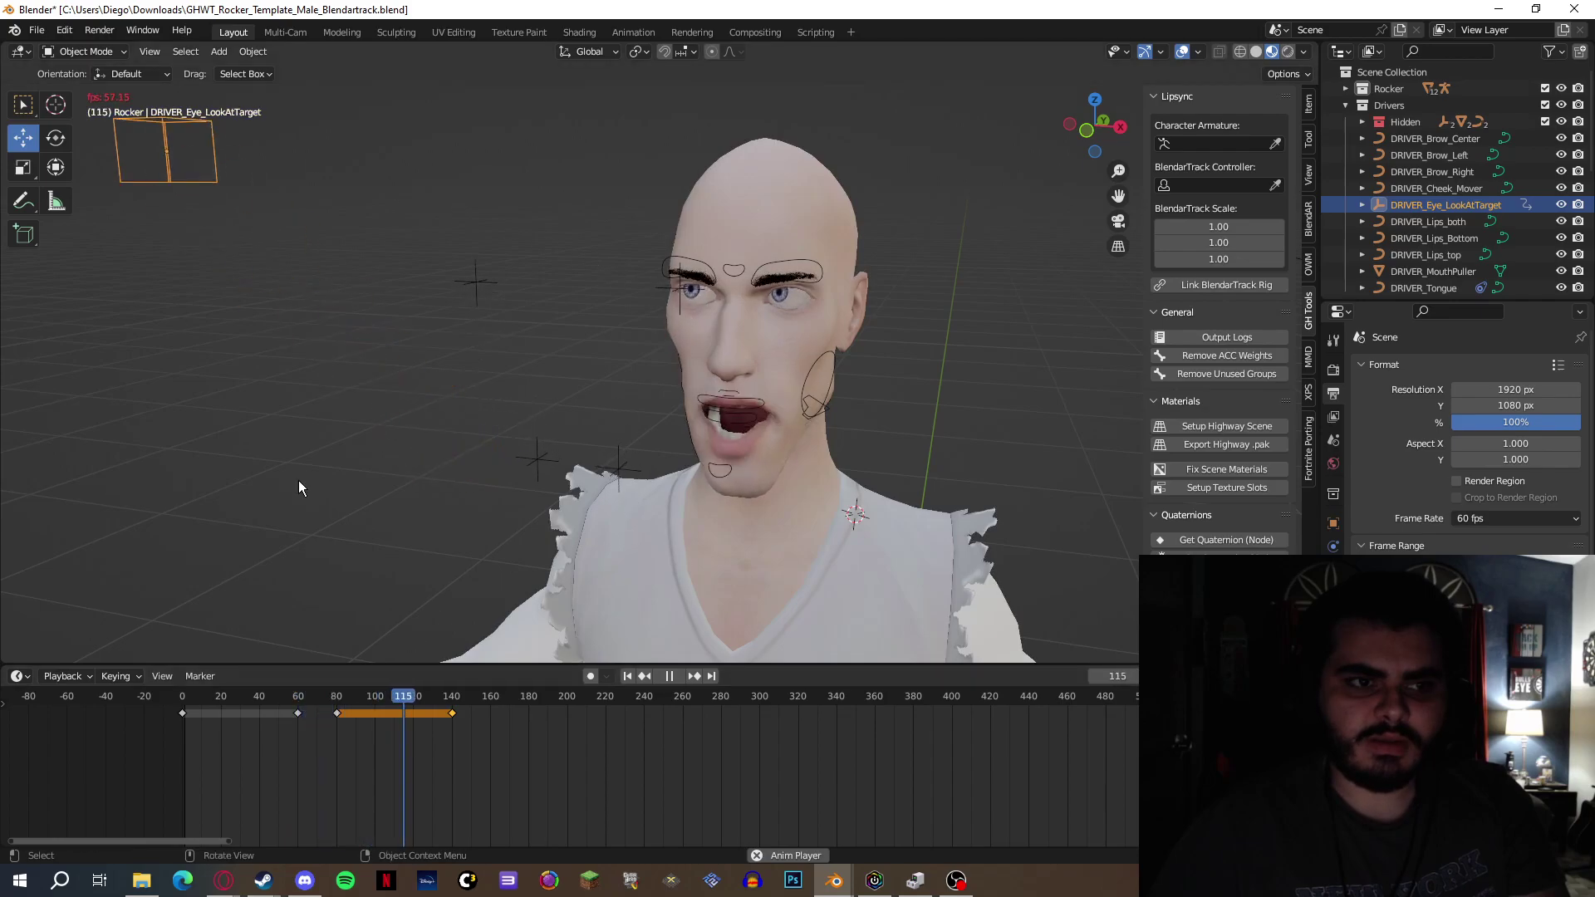
key("space")
key("space")
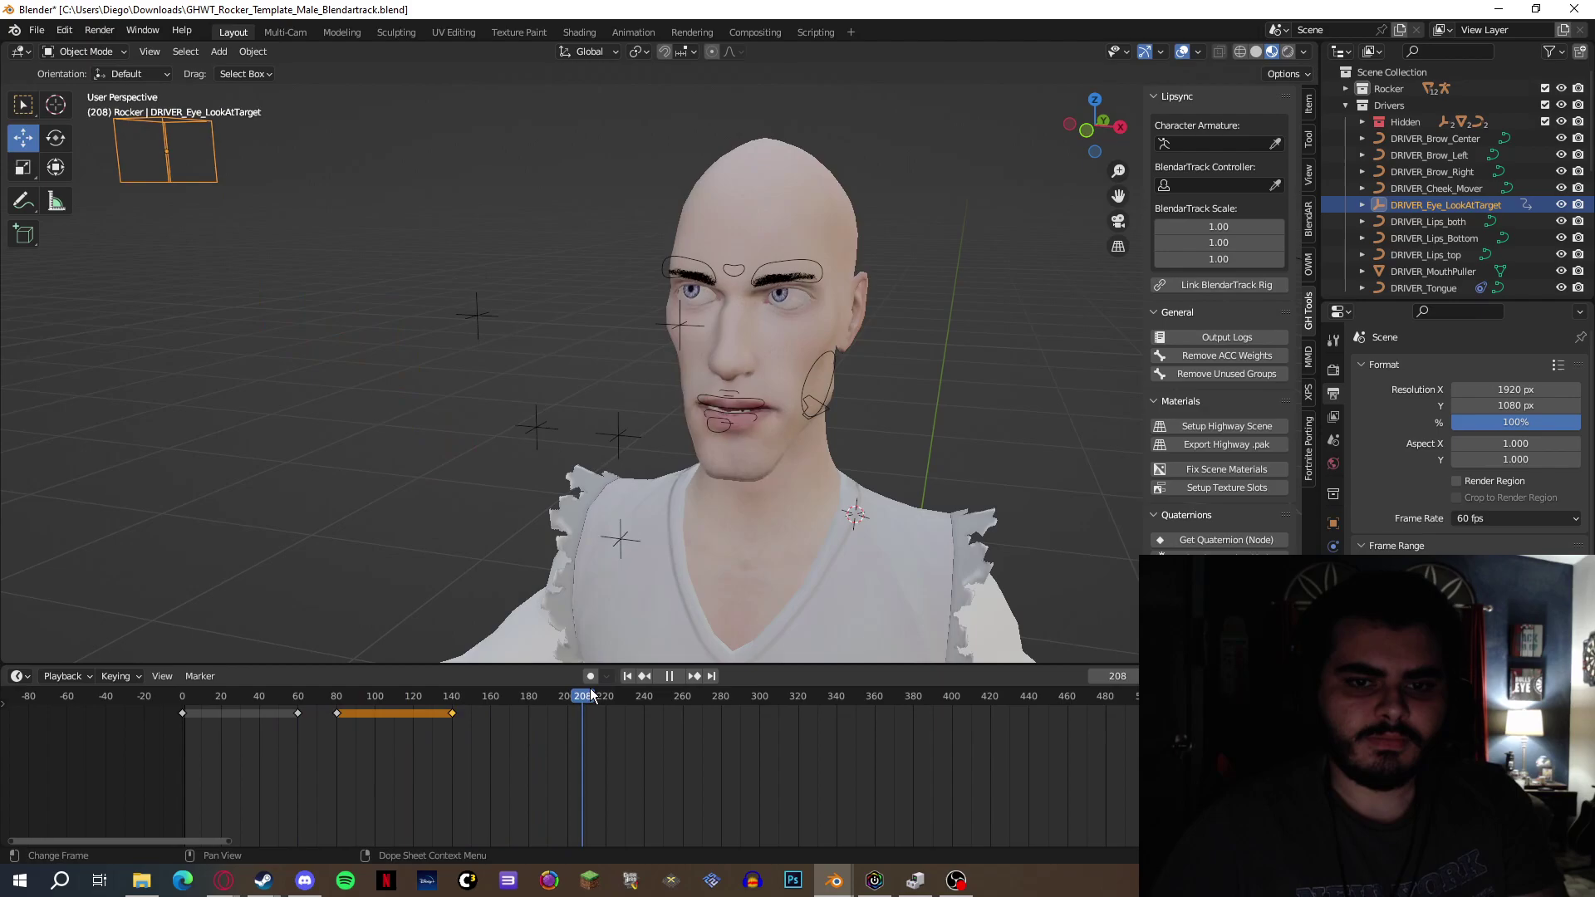
key("space")
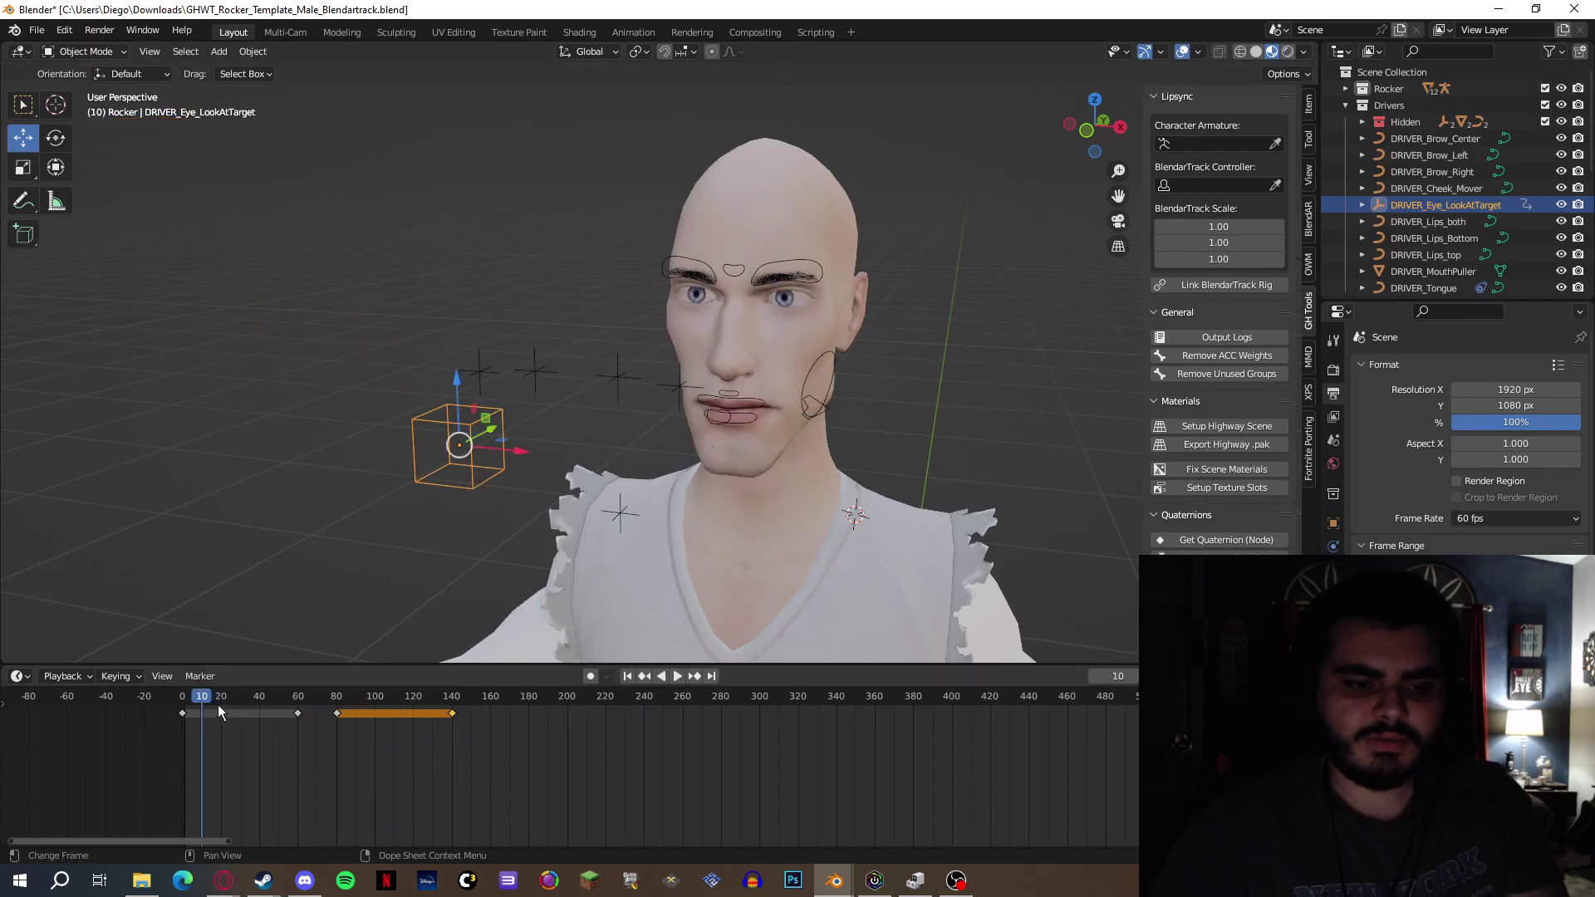
key("shift+Left")
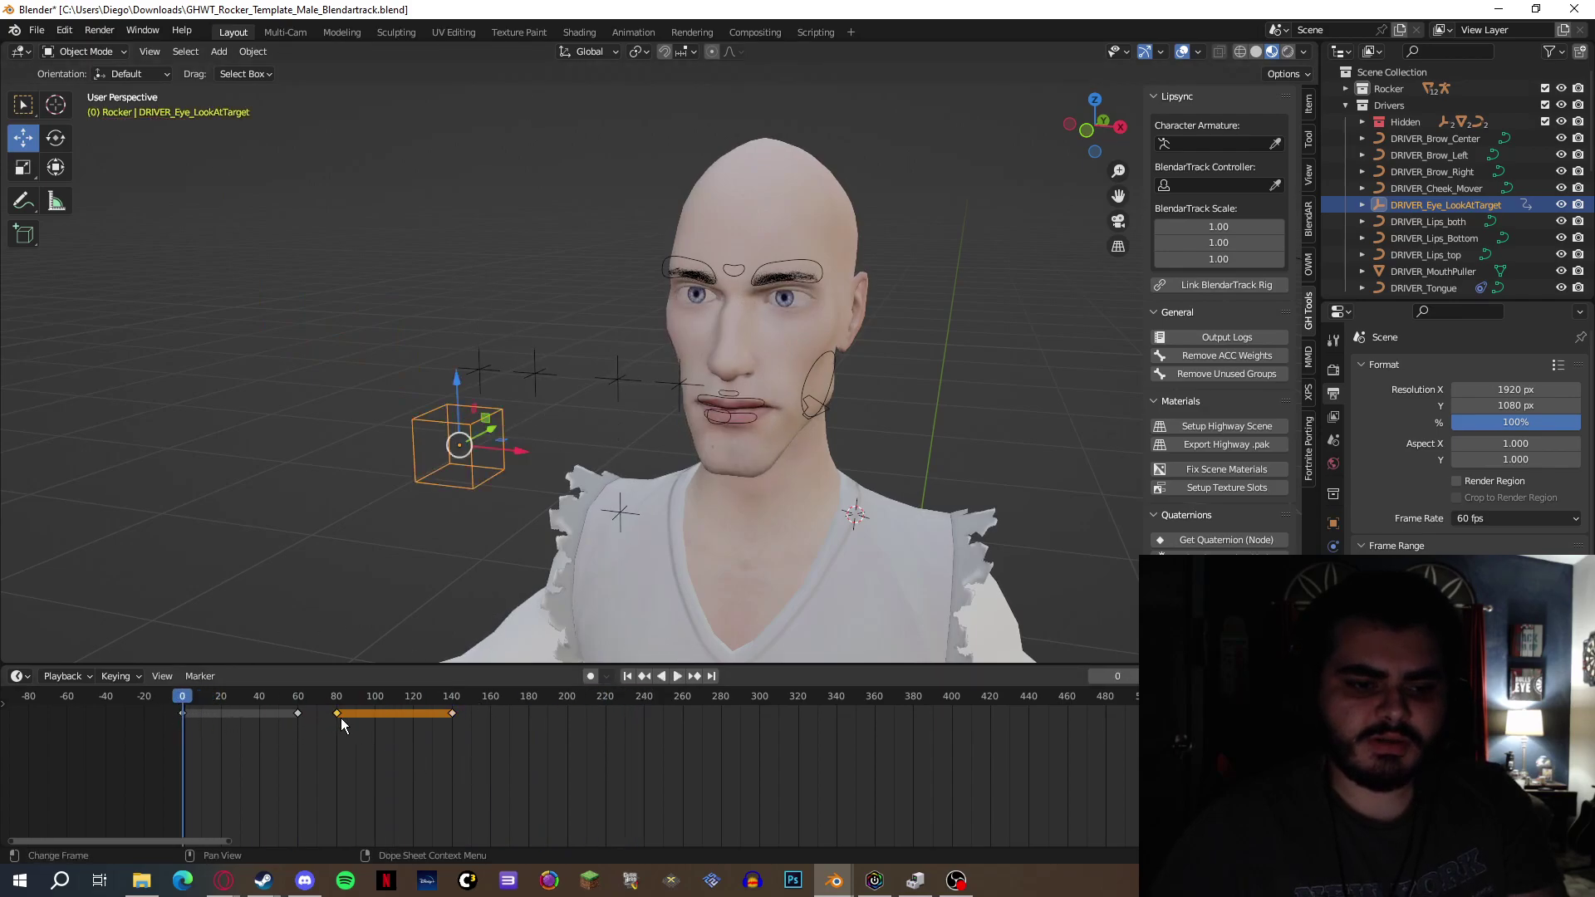
Step: Set the selected keyframes' easing mode to Automatic
right_click(321, 719)
mouse_move(332, 745)
left_click(426, 747)
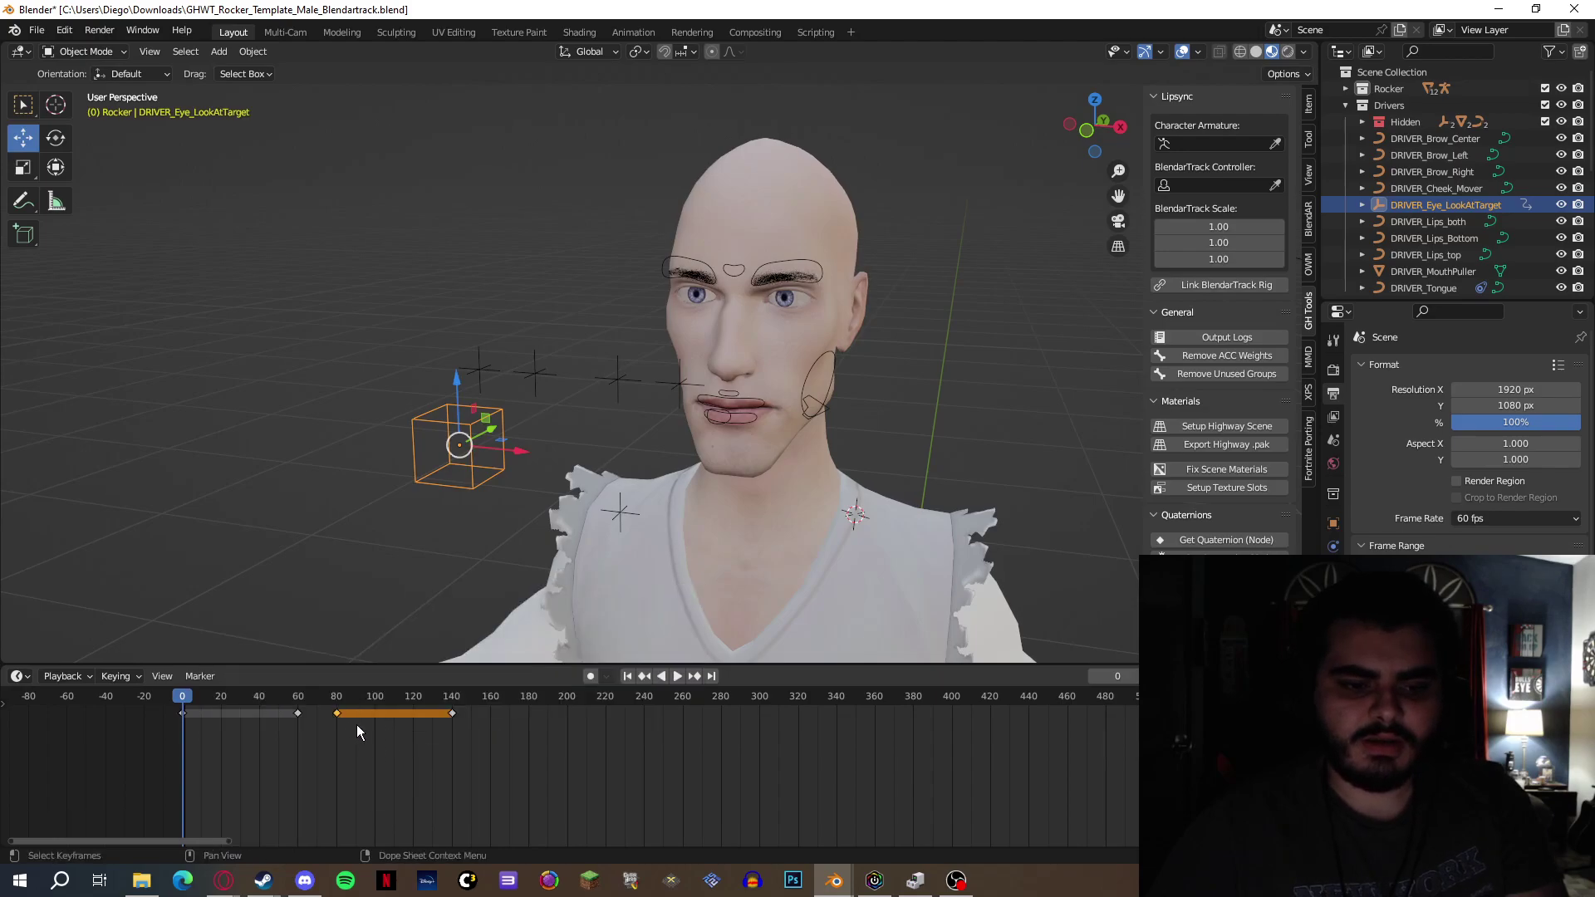
Step: Select the keys at frames 80 and 140, move them, and delete them
left_click(353, 720)
left_click(338, 713)
left_click(452, 712, "shift")
left_click_drag(453, 712, 294, 711)
key("Delete")
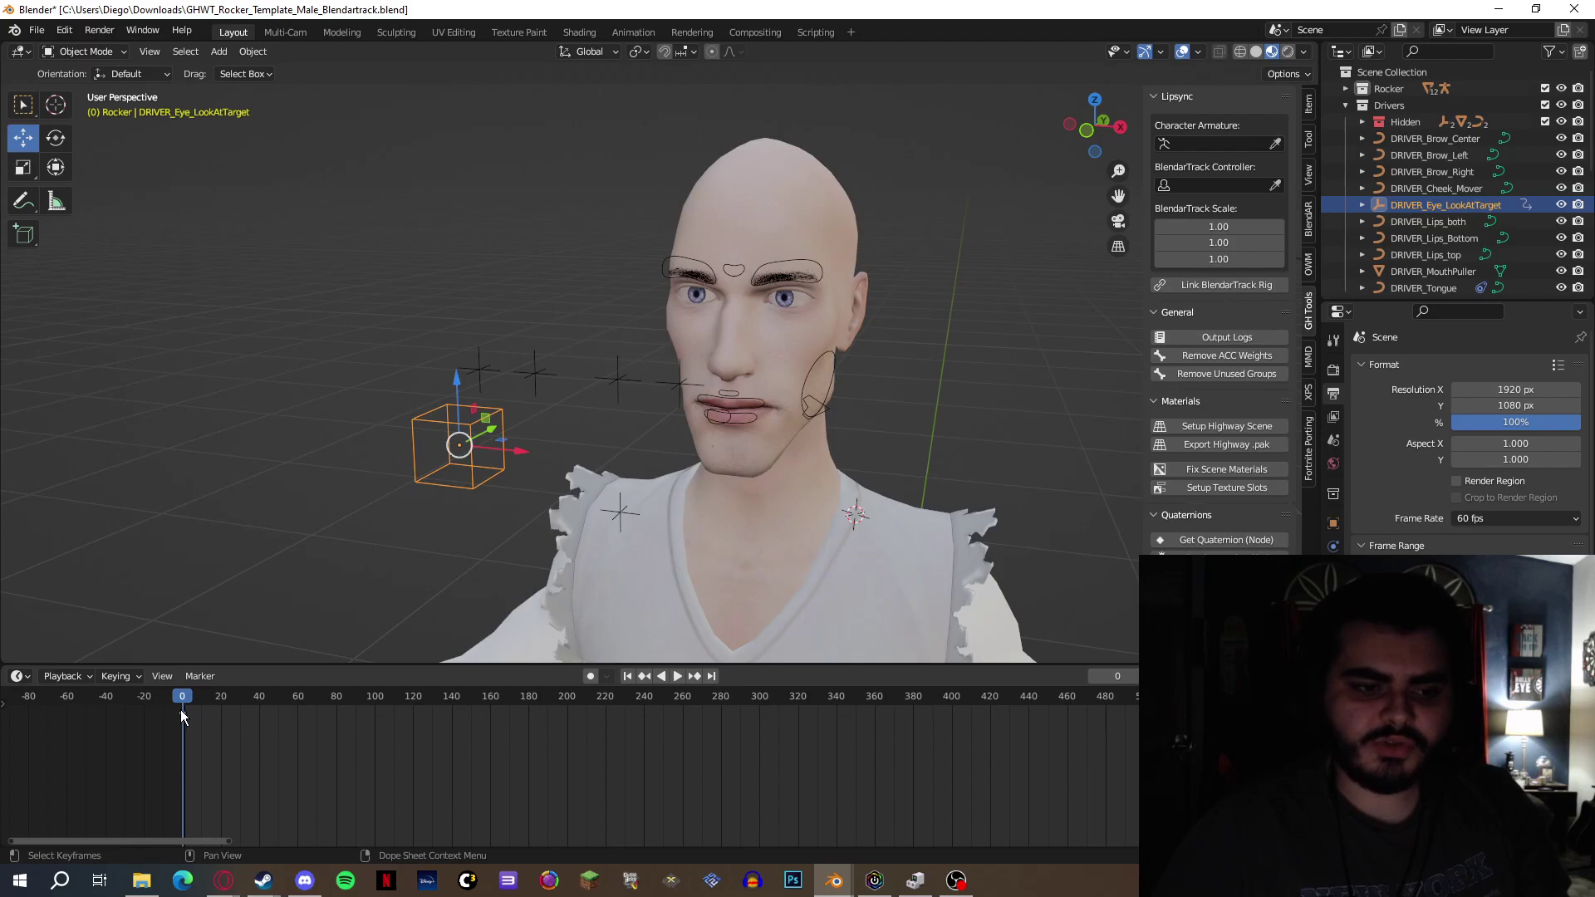
Step: Delete the remaining frame-0 key on DRIVER_Eye_LookAtTarget and reframe the view on the head
key("a")
key("Delete")
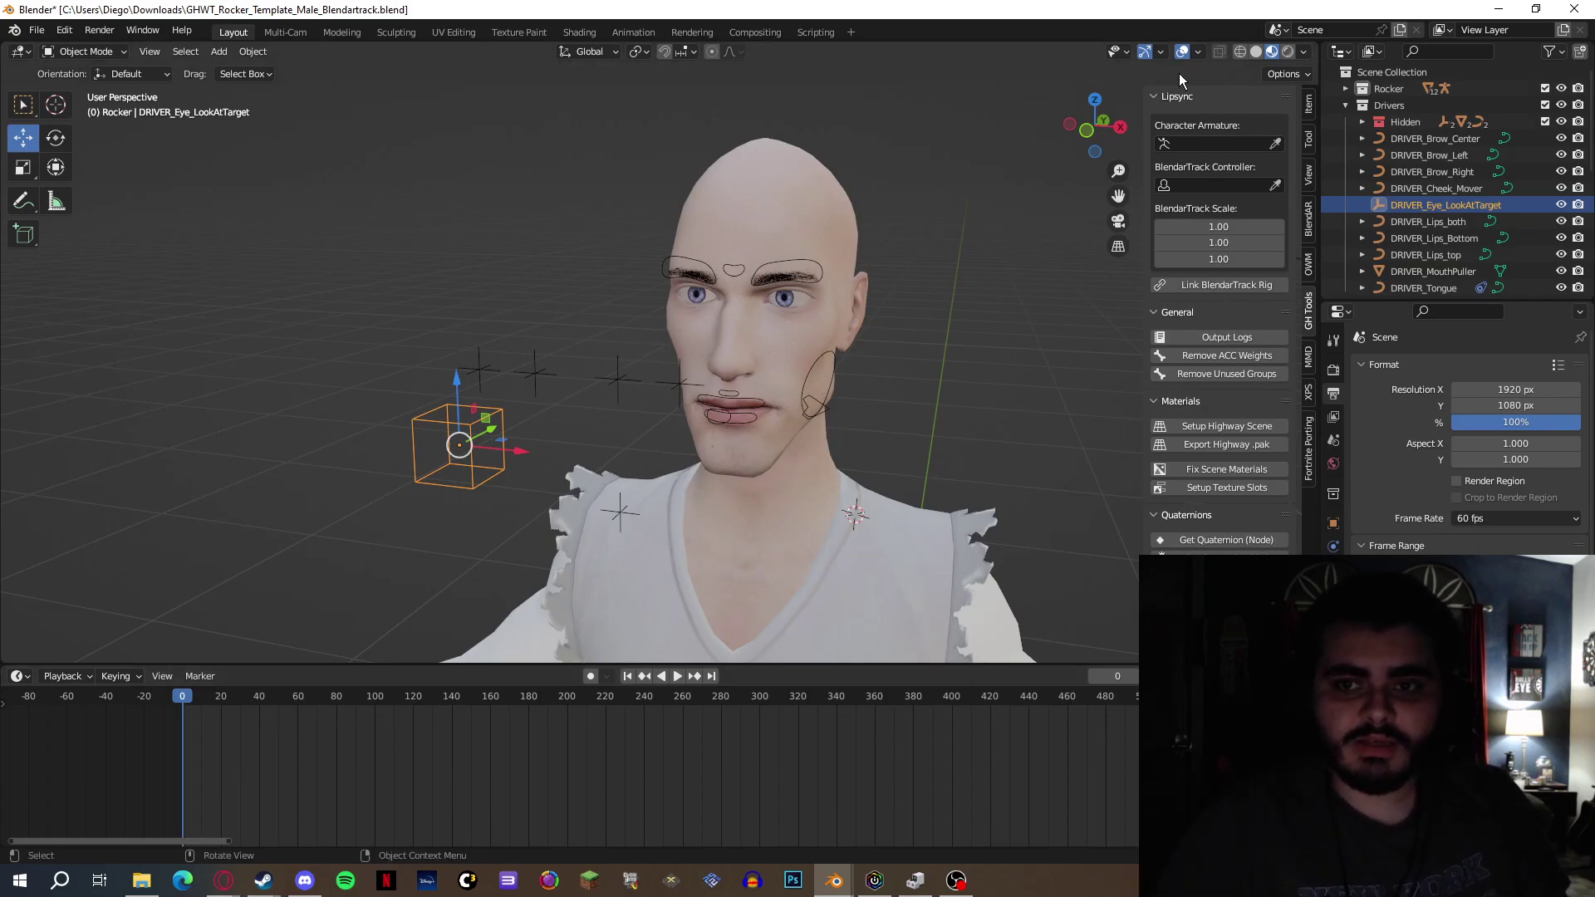
mouse_move(1100, 136)
left_mouse_down()
mouse_move(1072, 137)
mouse_move(1103, 132)
left_mouse_up()
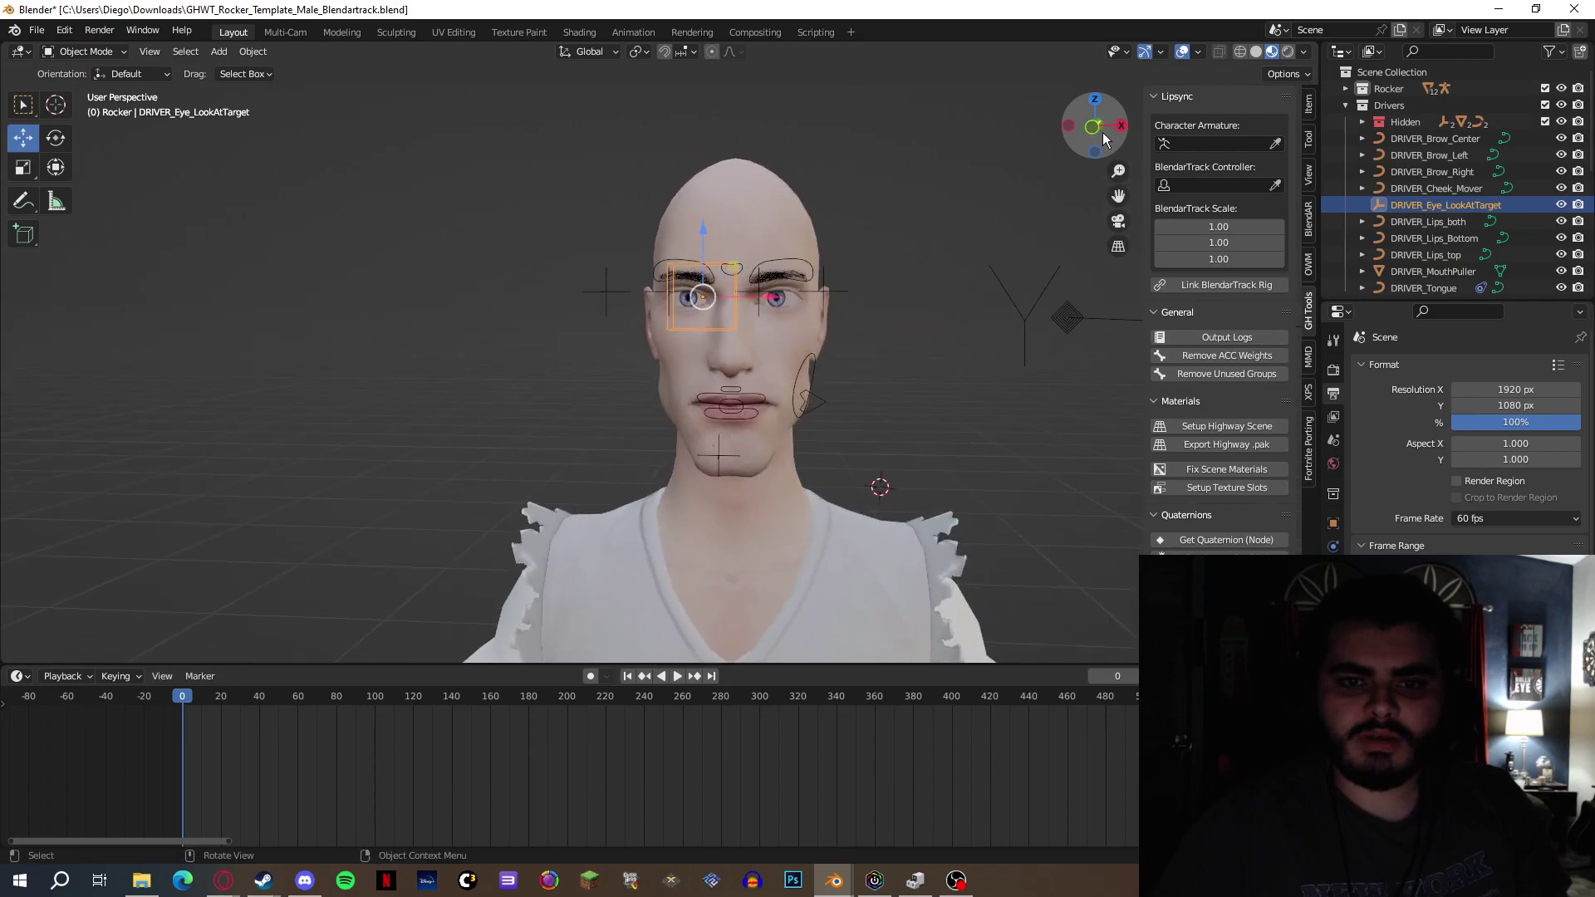
mouse_move(1123, 193)
left_mouse_down()
mouse_move(1105, 189)
mouse_move(1118, 195)
left_mouse_up()
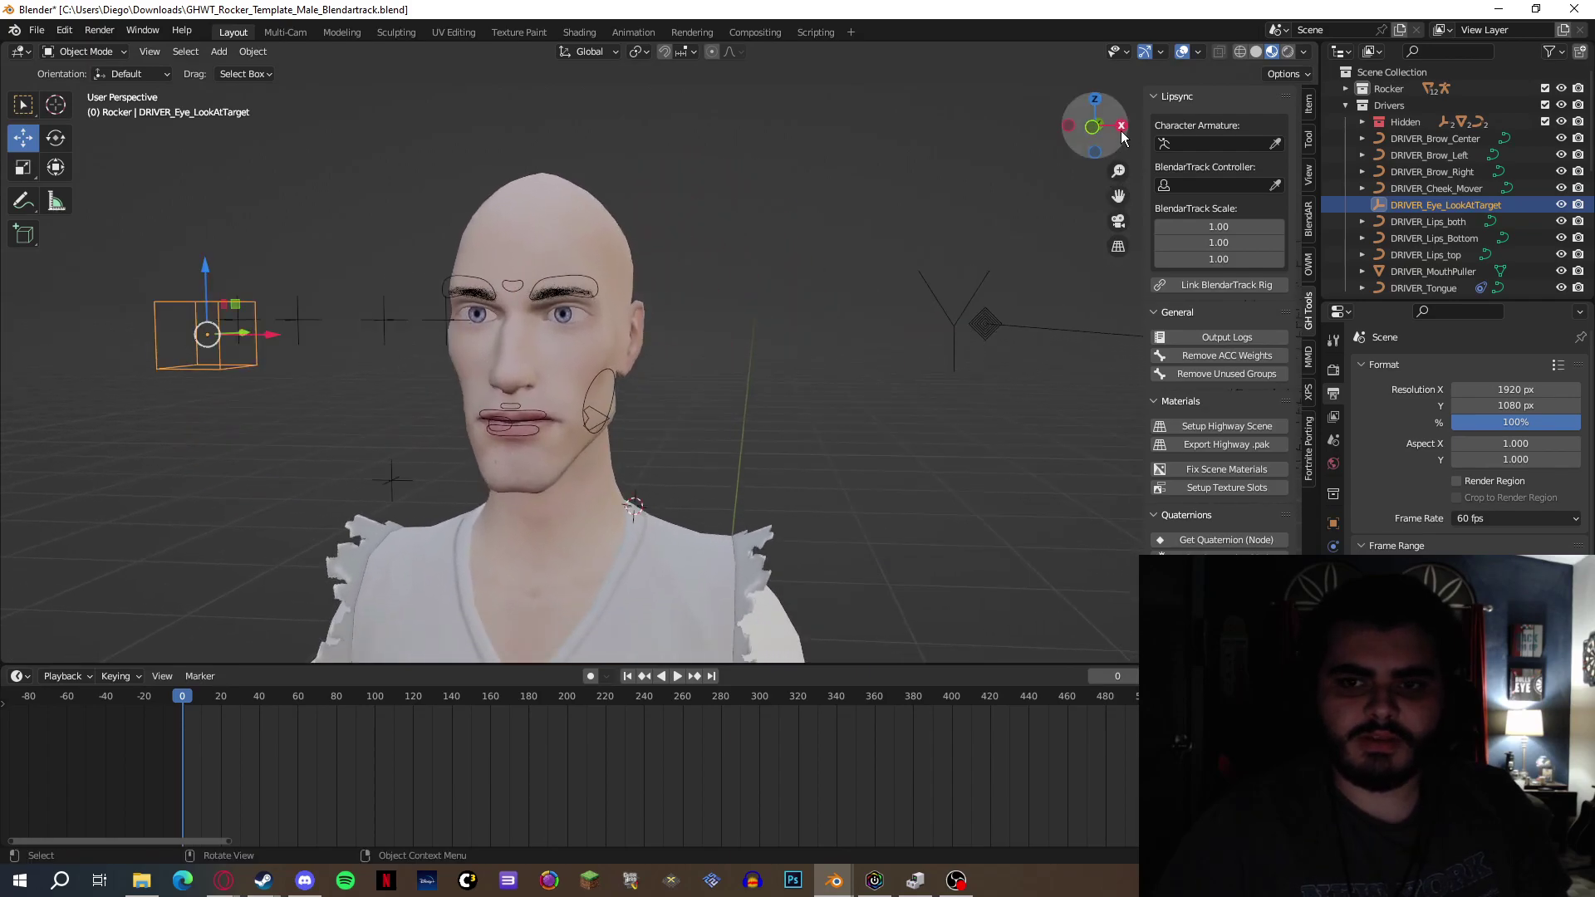
left_click_drag(1095, 127, 1112, 130)
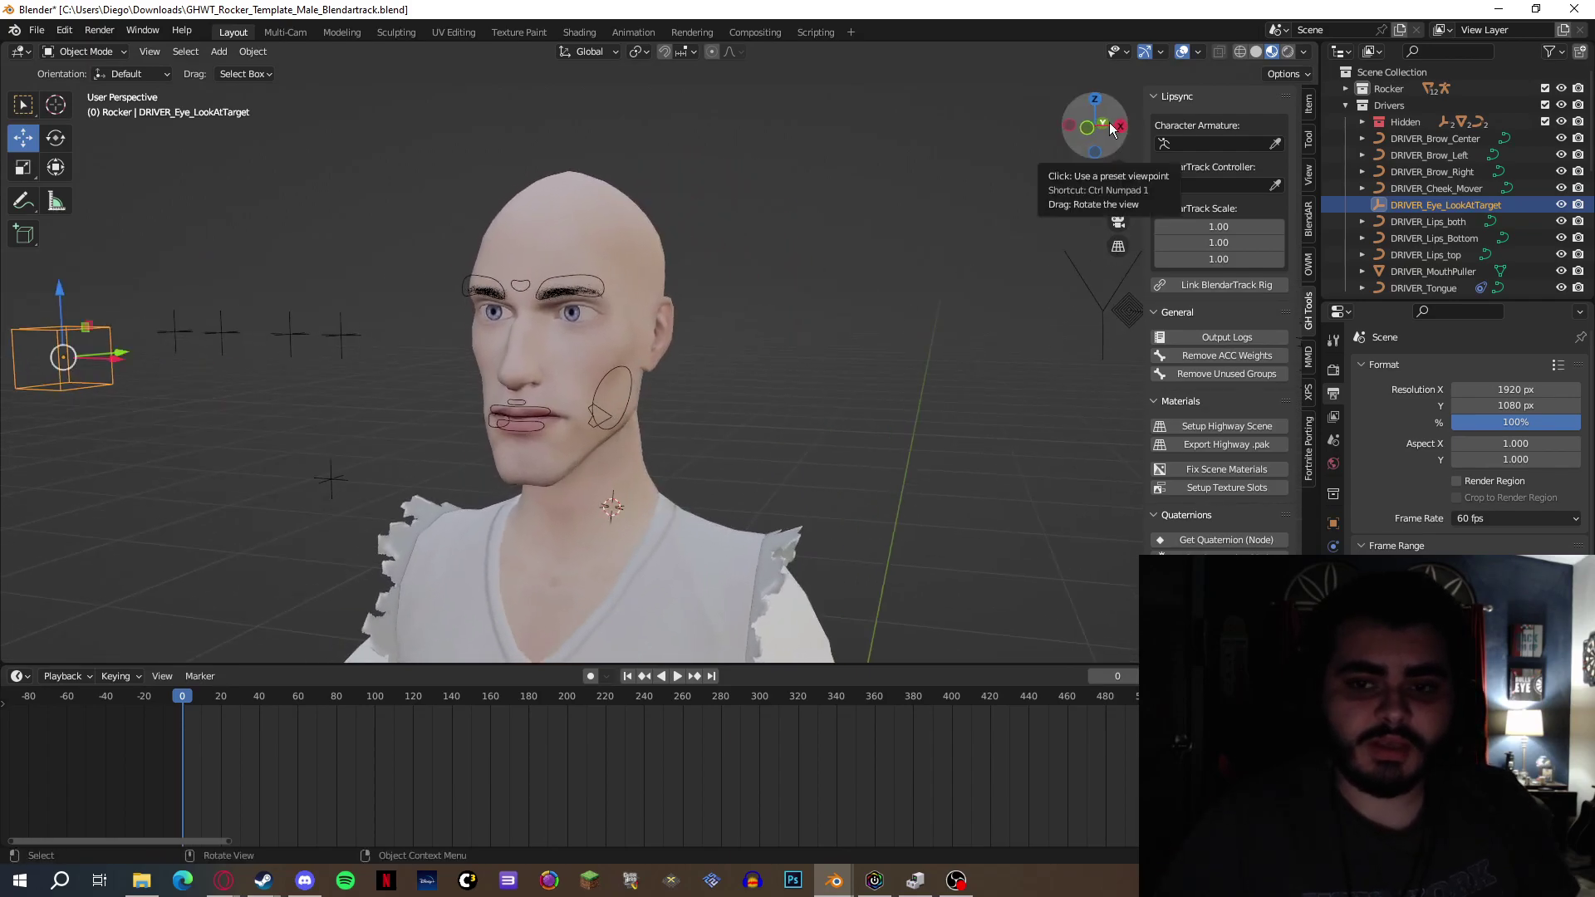
left_click_drag(1118, 195, 1238, 257)
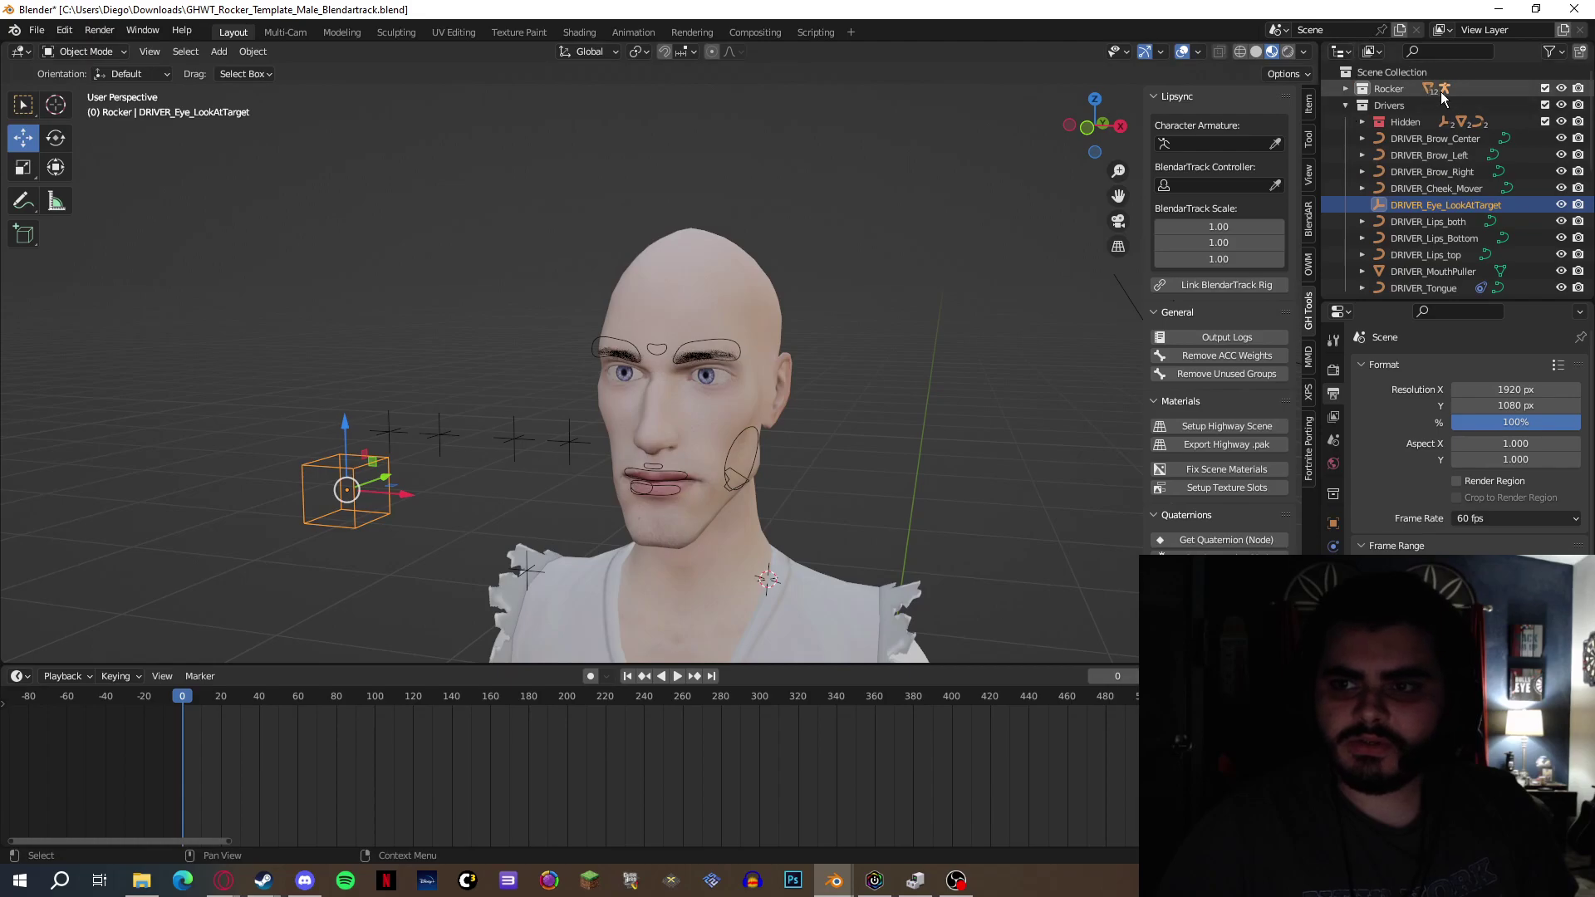
Step: Unhide PlayerArmature and hide the Rocker head mesh in the Outliner
left_click(1345, 88)
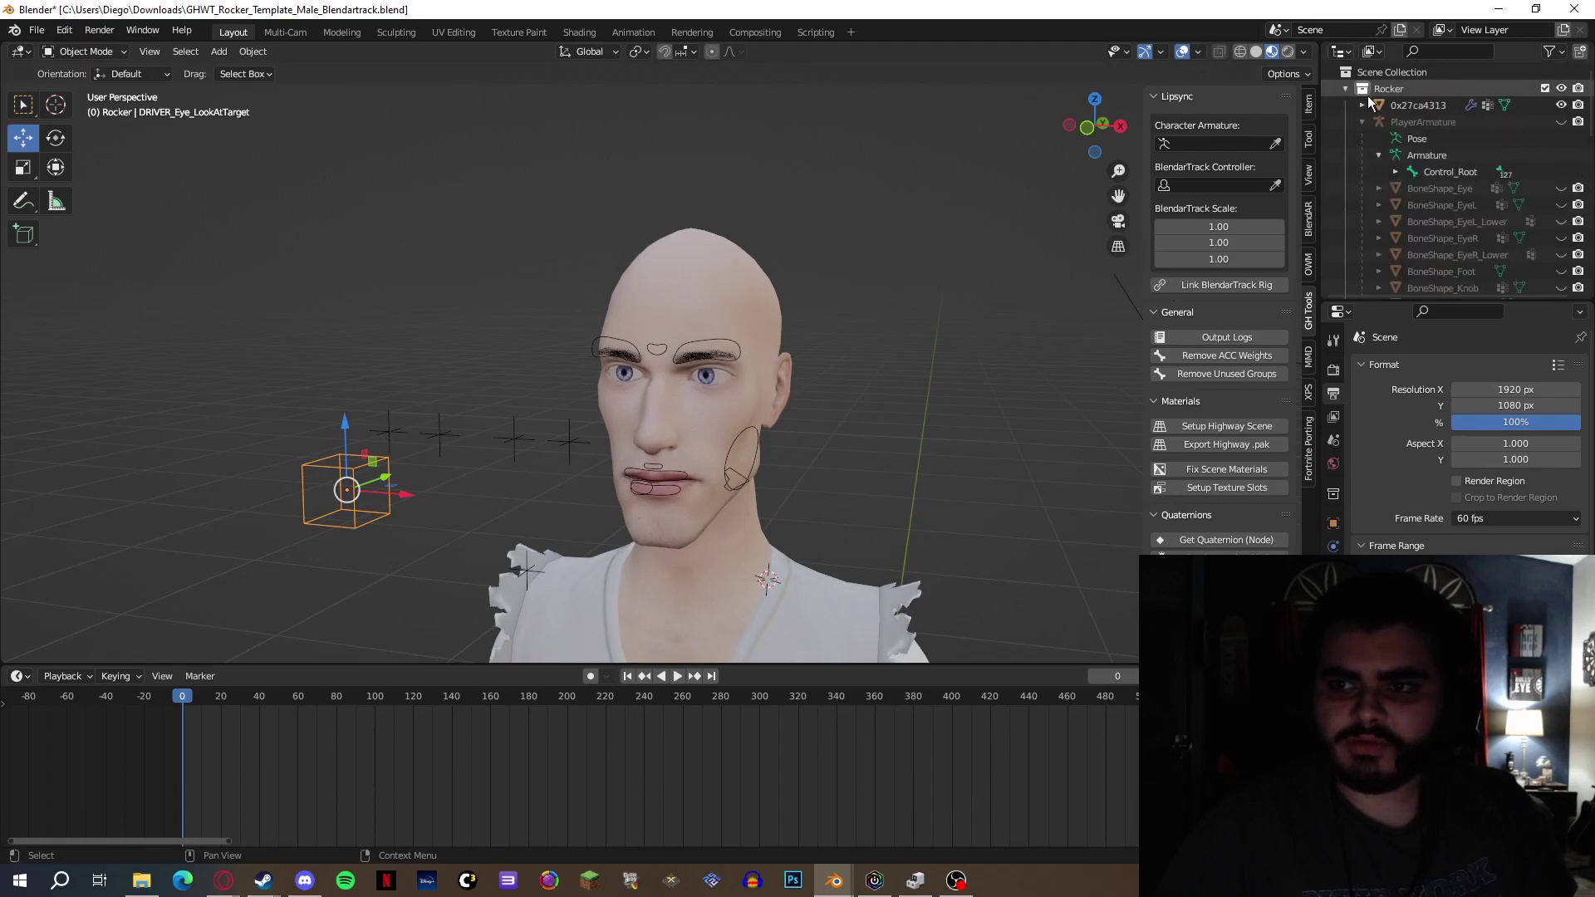
left_click(1448, 121)
left_click(1561, 121)
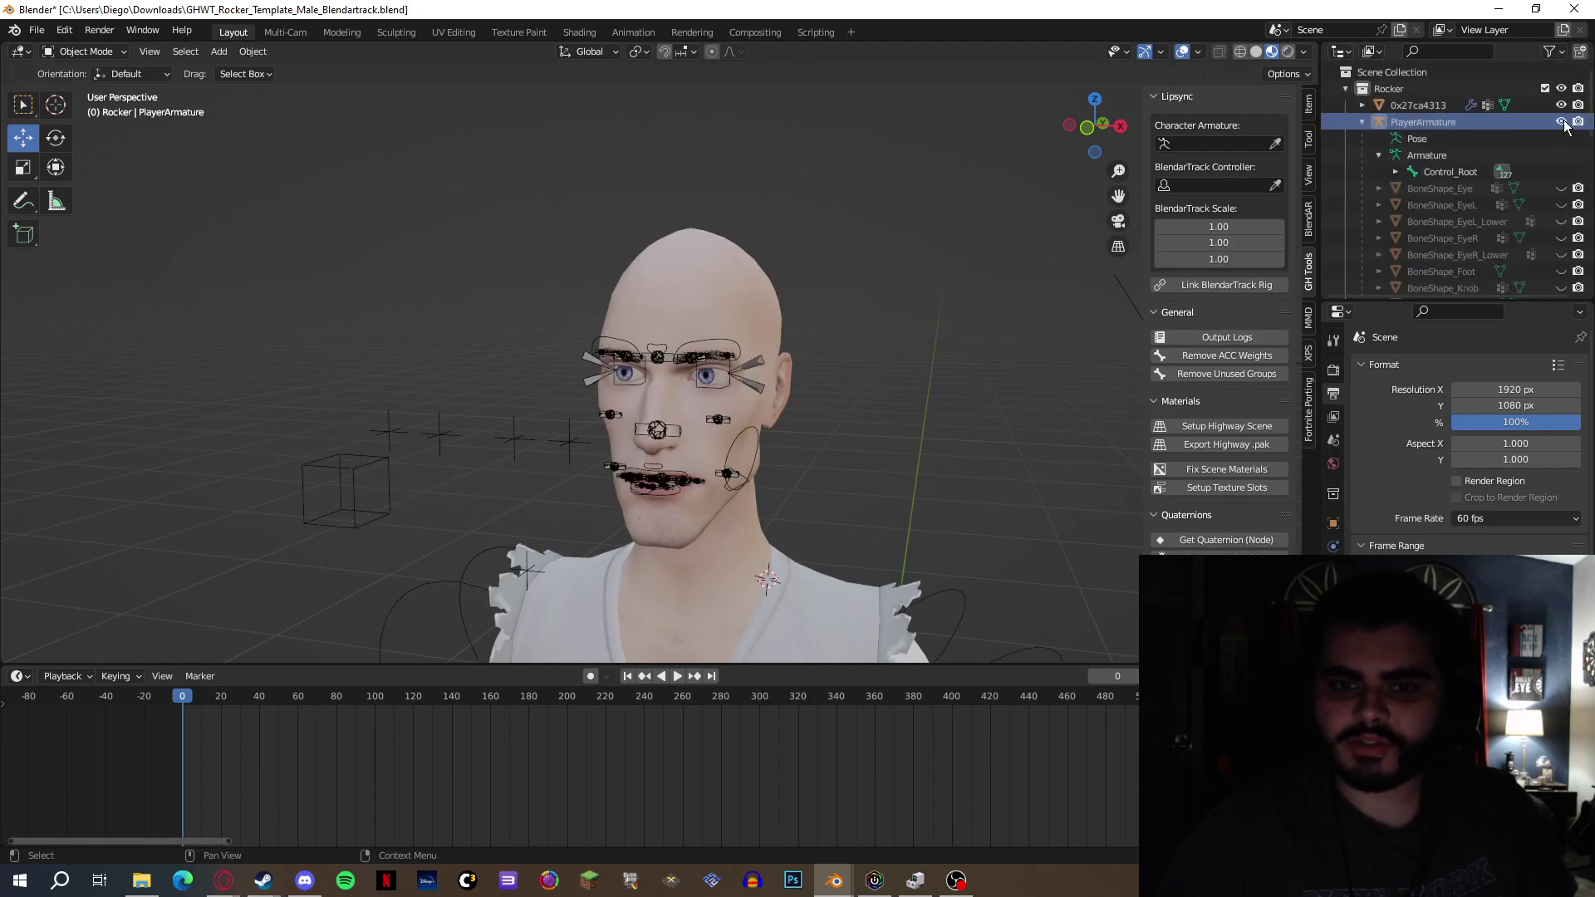
scroll(1528, 156, "down", 4)
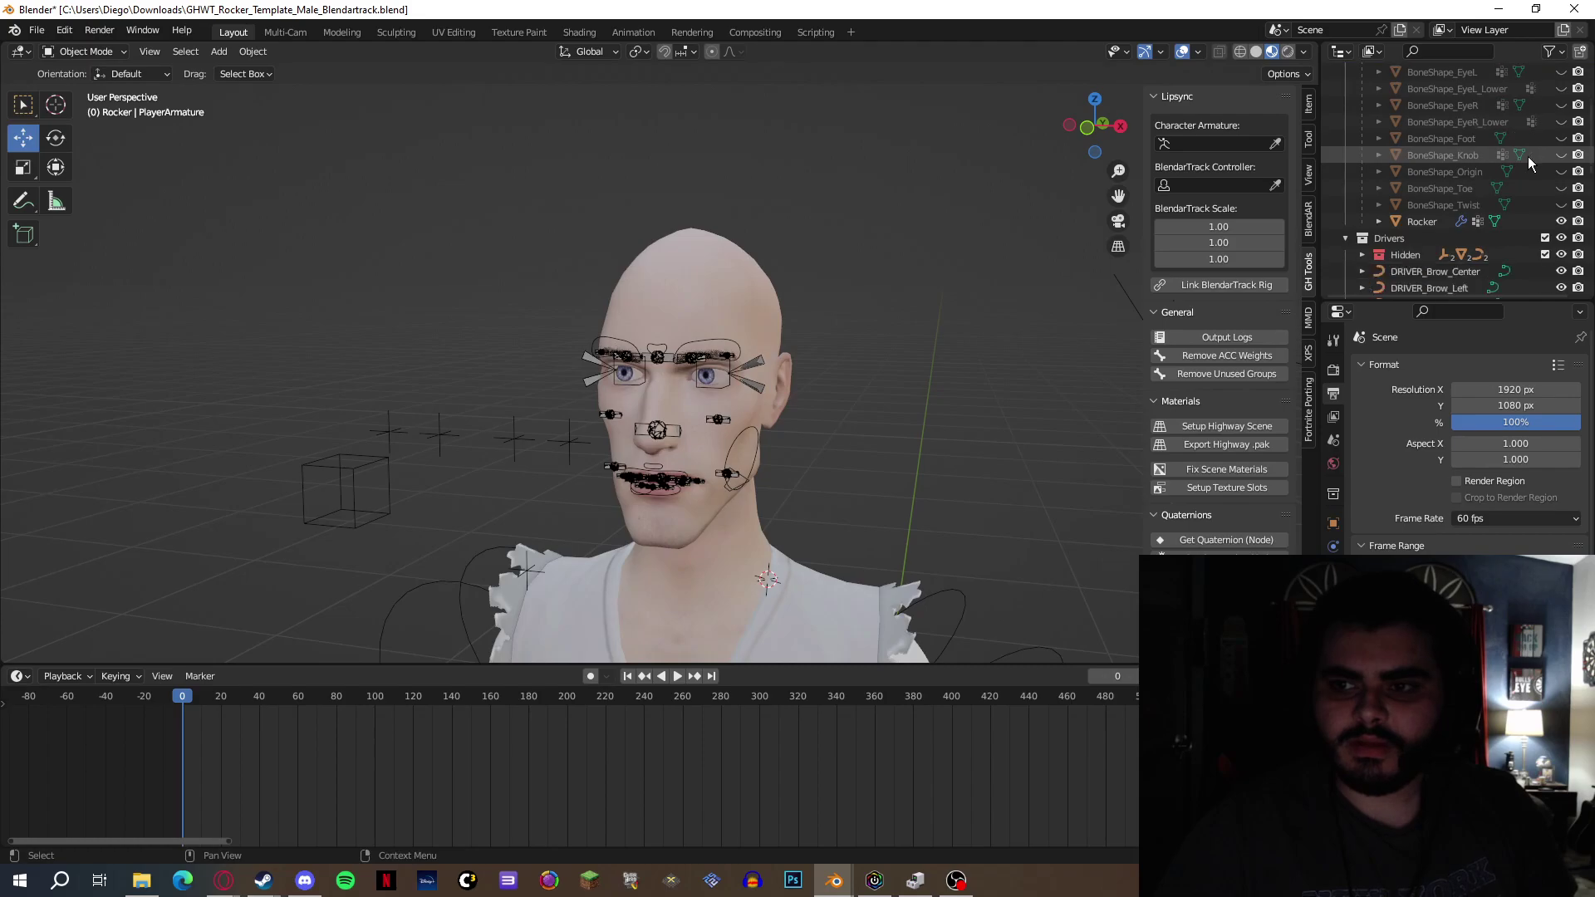
left_click(1561, 221)
left_click_drag(1110, 149, 761, 356)
scroll(665, 391, "up", 3)
Step: Select all and switch the armature into Pose Mode
key("a")
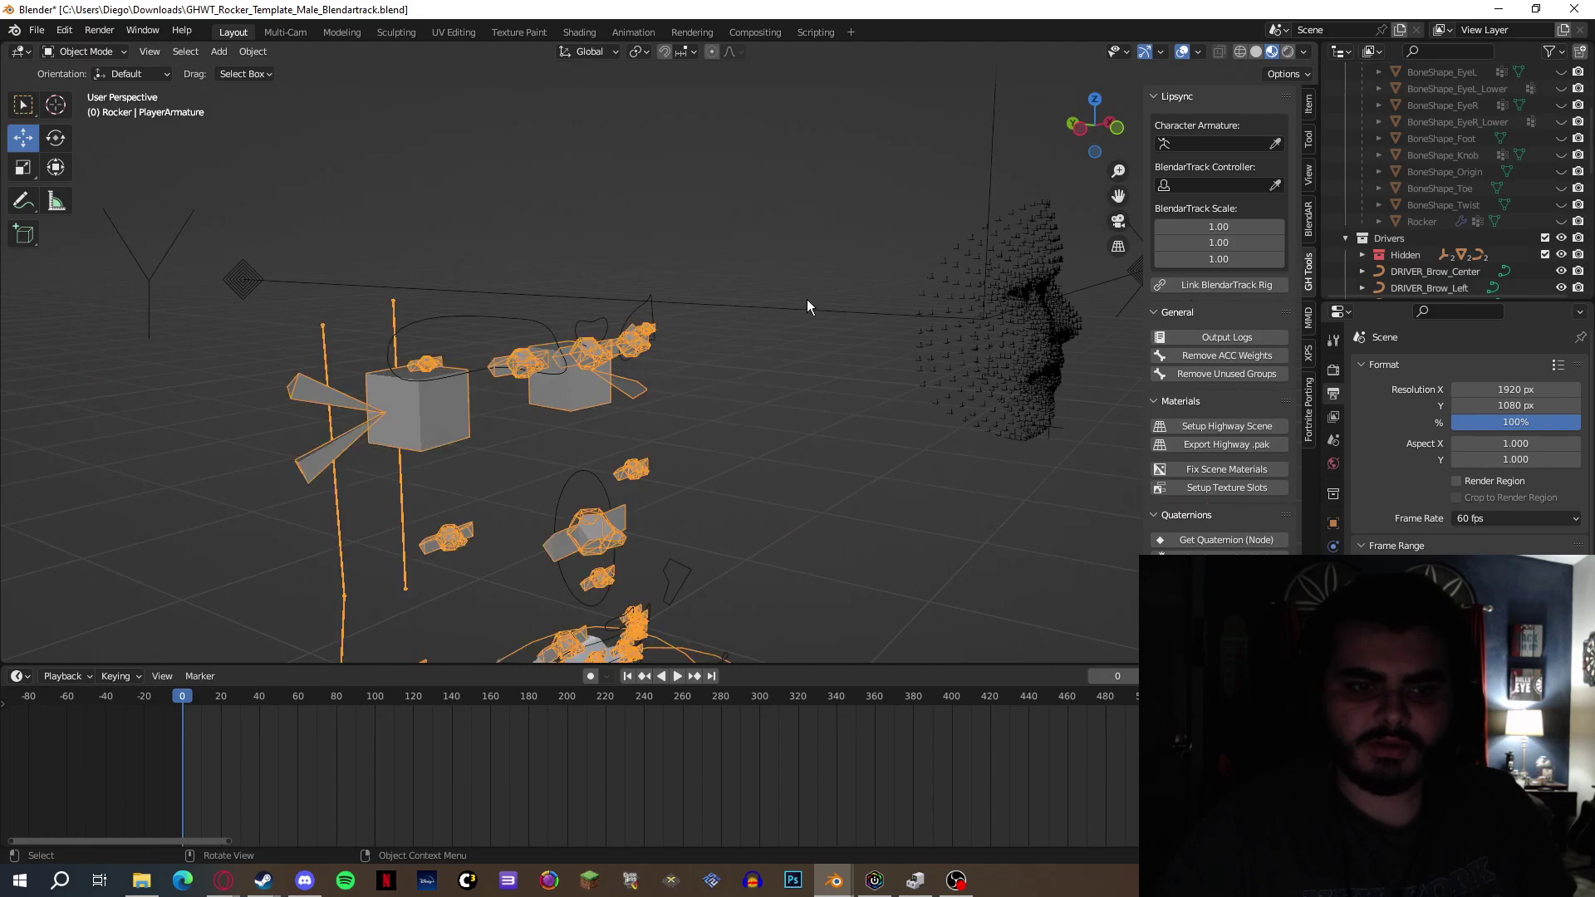
left_click_drag(1118, 196, 1201, 67)
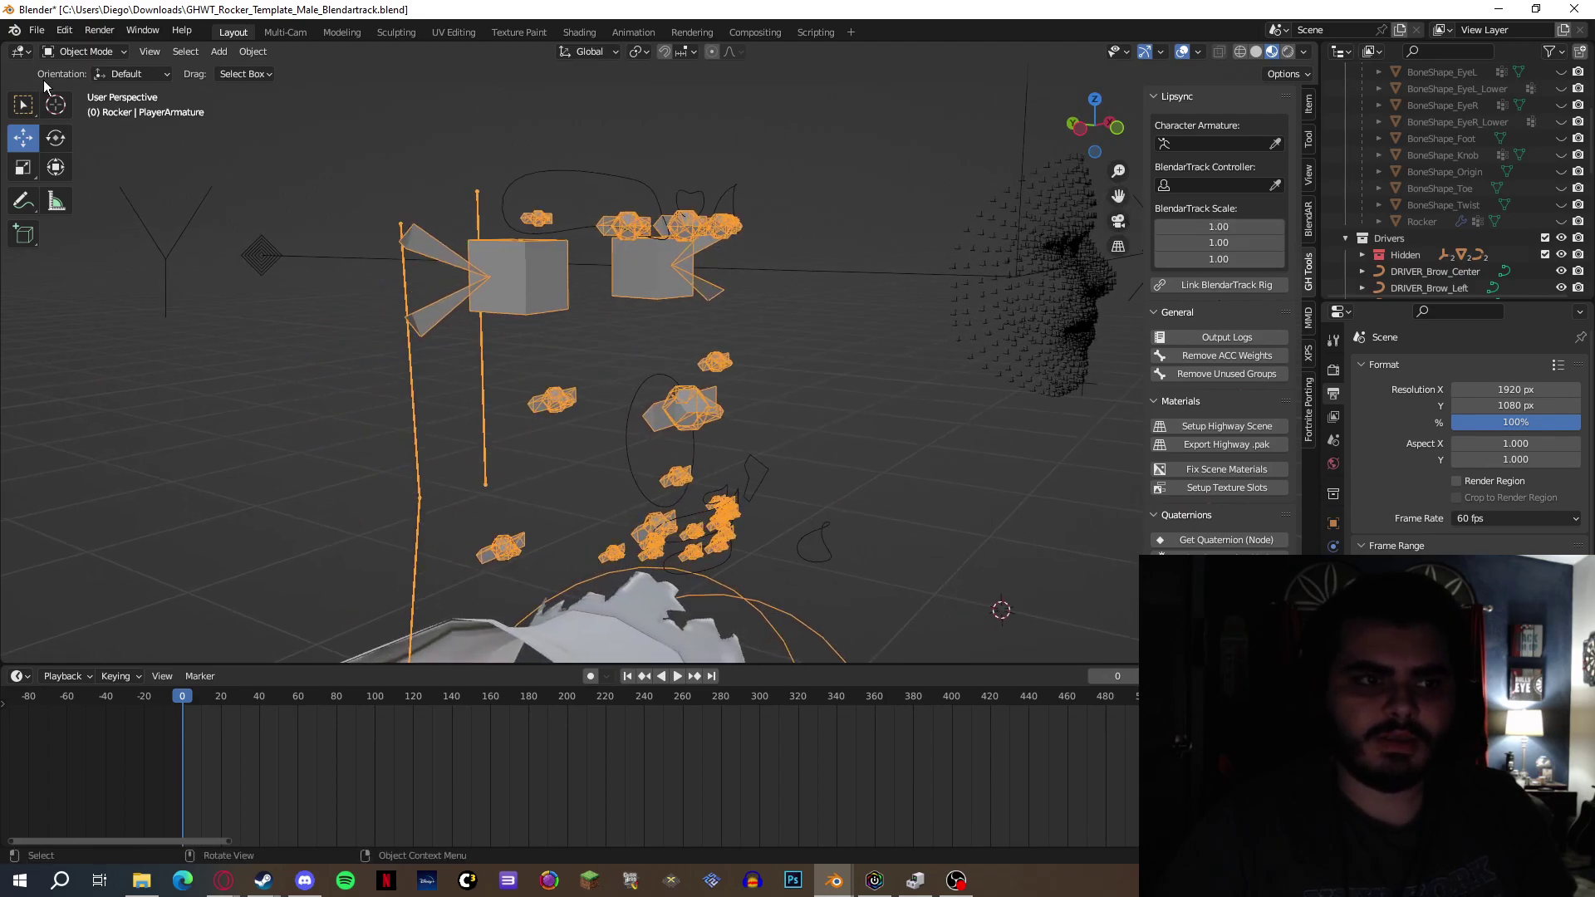
left_click(83, 51)
left_click(108, 111)
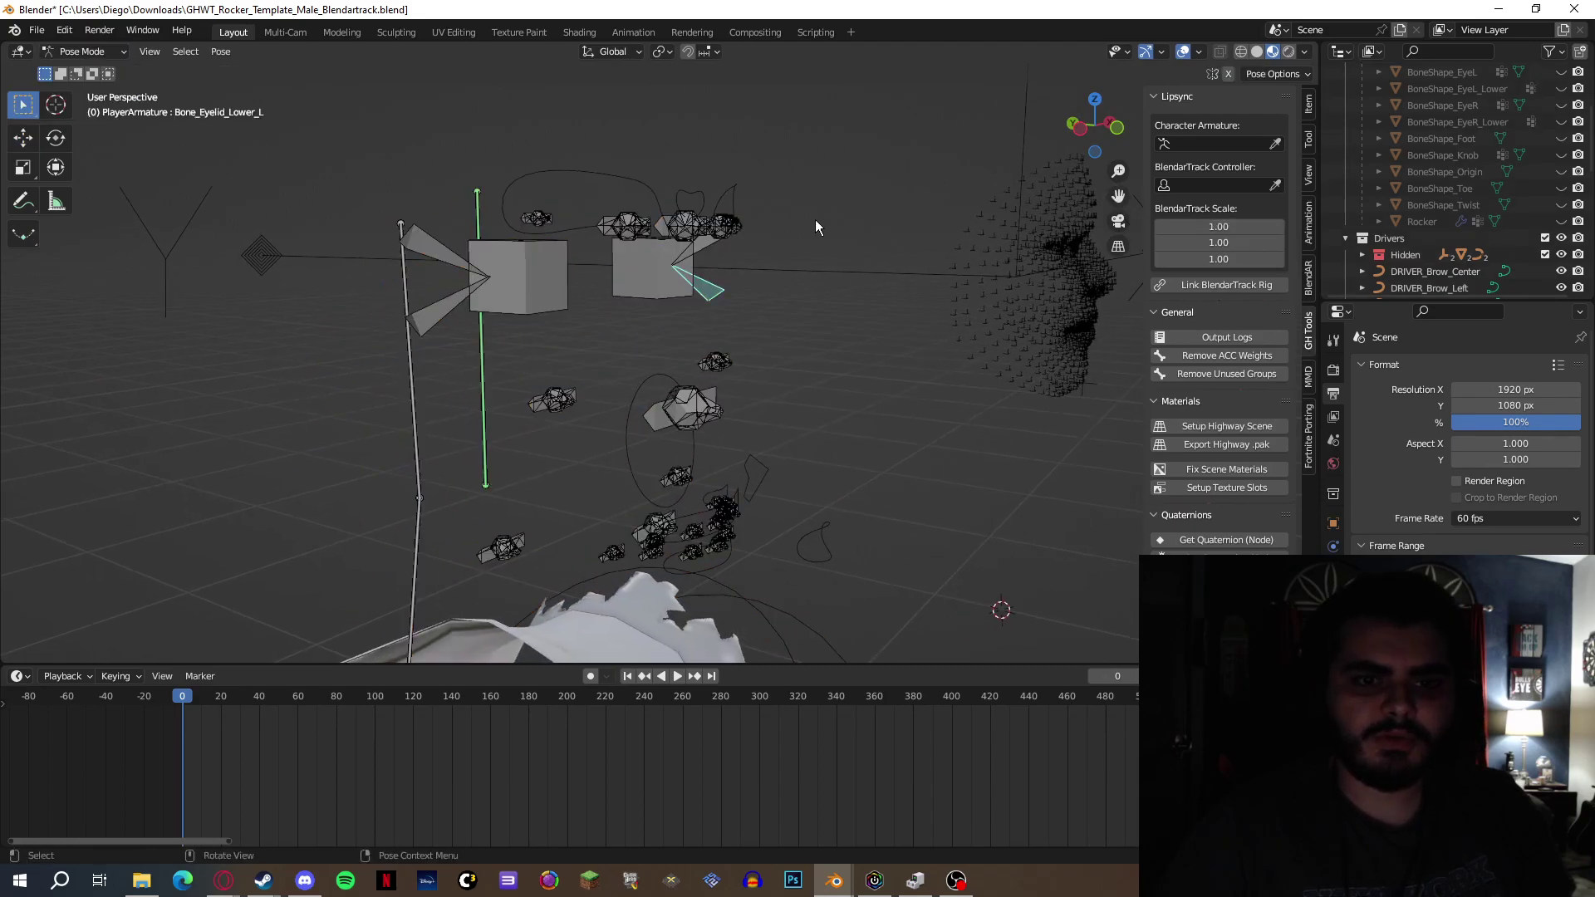
Step: In Left Orthographic view, box-select the middle face bones: eyes, brows, jaw and lips
mouse_move(1080, 137)
left_mouse_down()
mouse_move(1026, 141)
mouse_move(1088, 143)
left_mouse_up()
left_click(1098, 131)
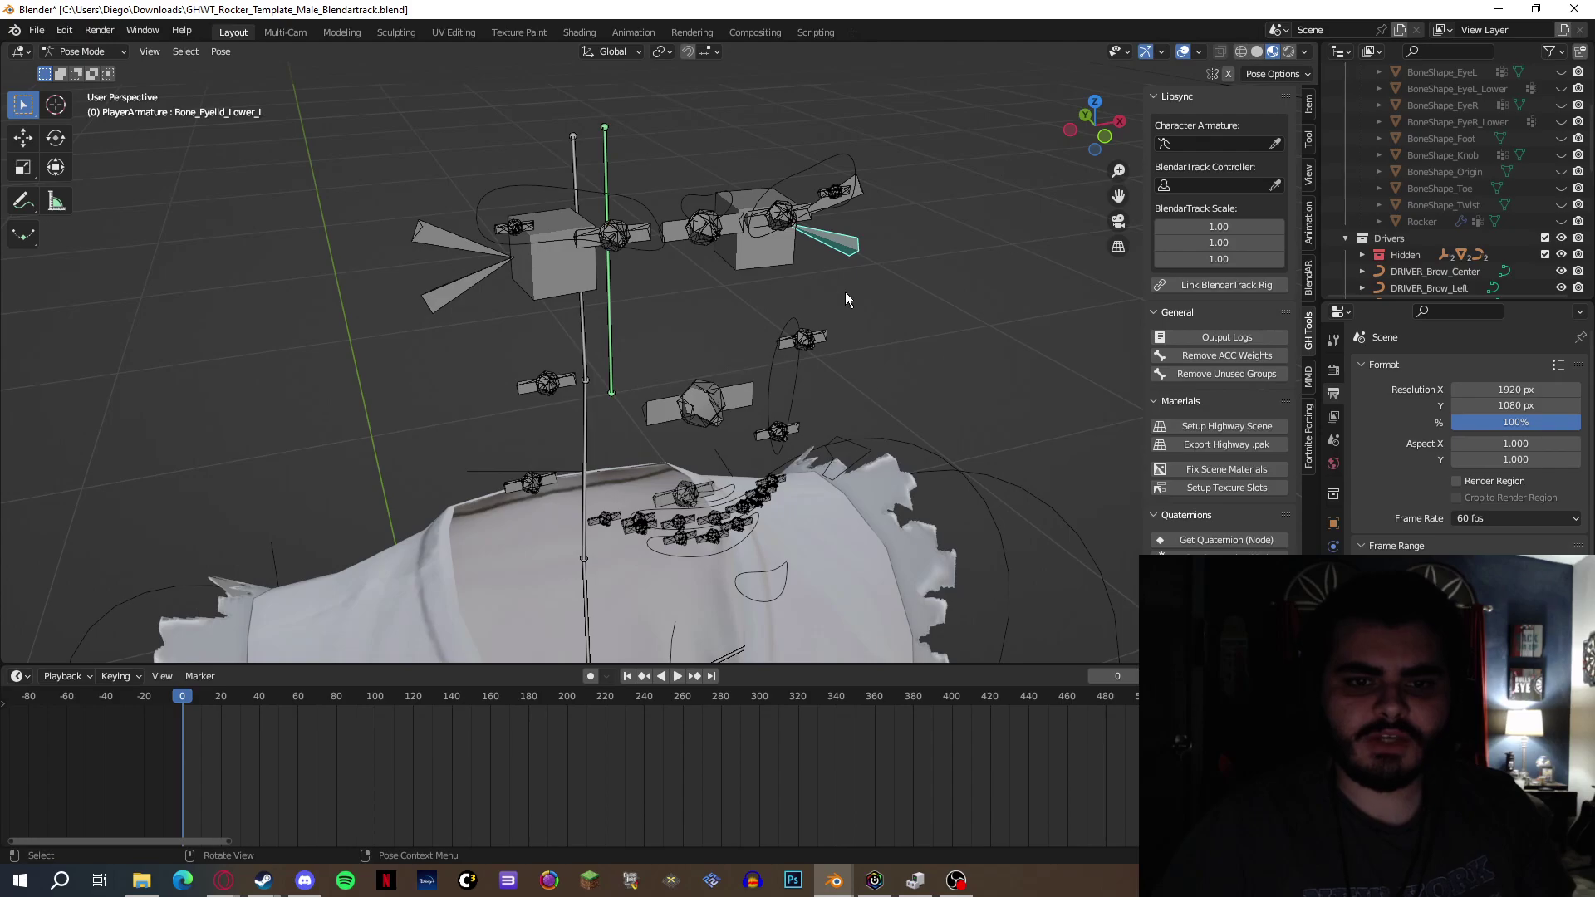
middle_click_drag(822, 316, 621, 219)
left_click_drag(558, 164, 839, 532)
left_click_drag(553, 134, 791, 439)
left_click_drag(534, 206, 970, 544)
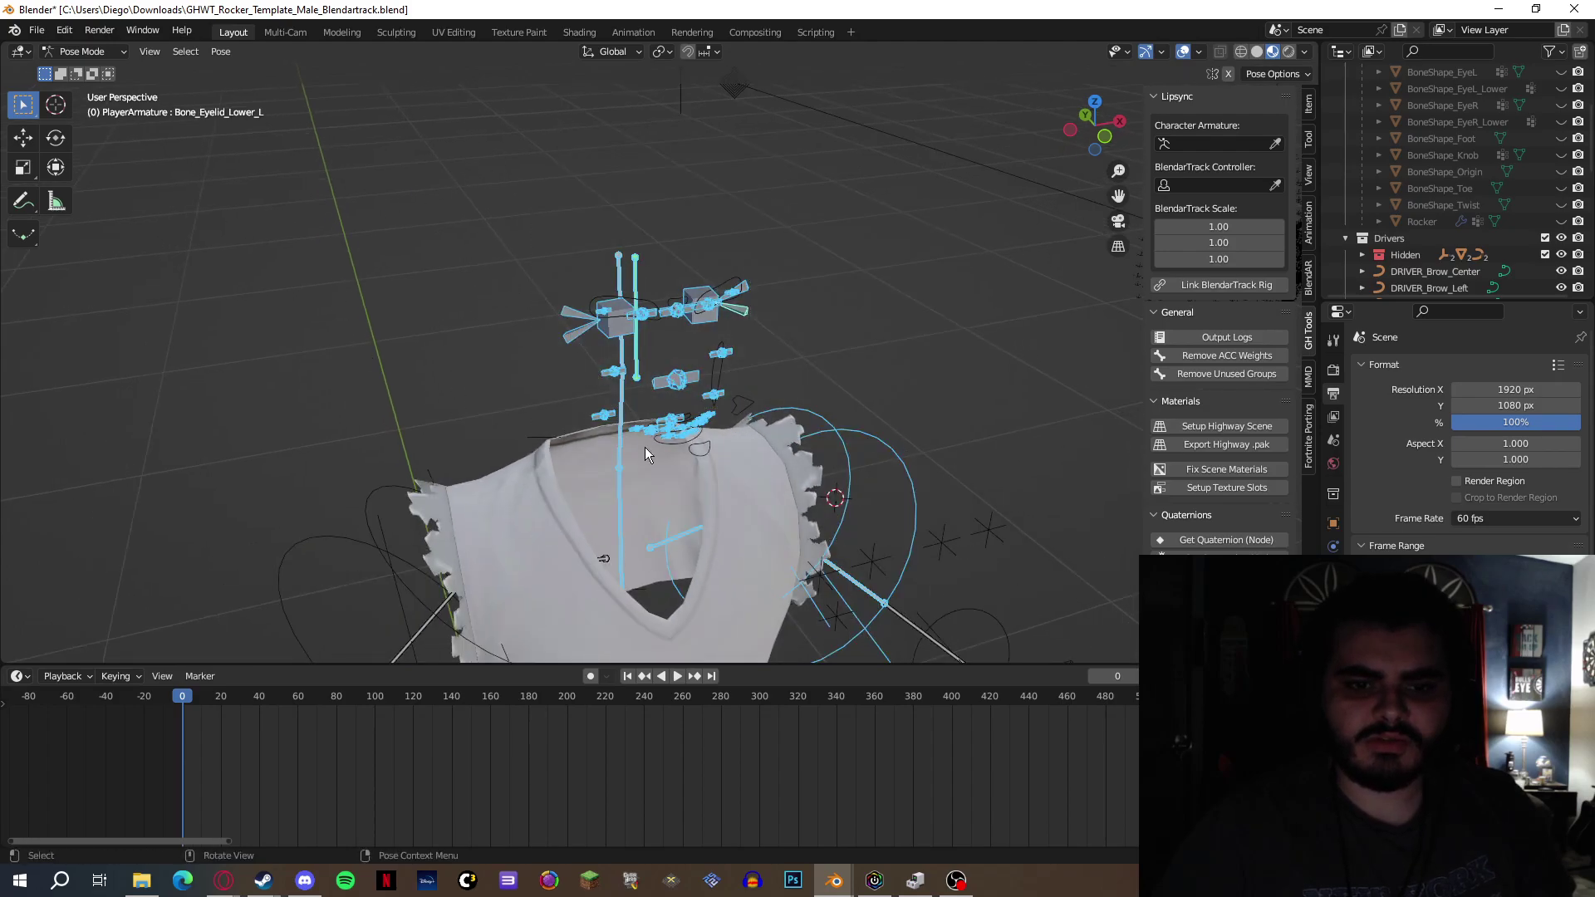
left_click_drag(1095, 124, 1055, 128)
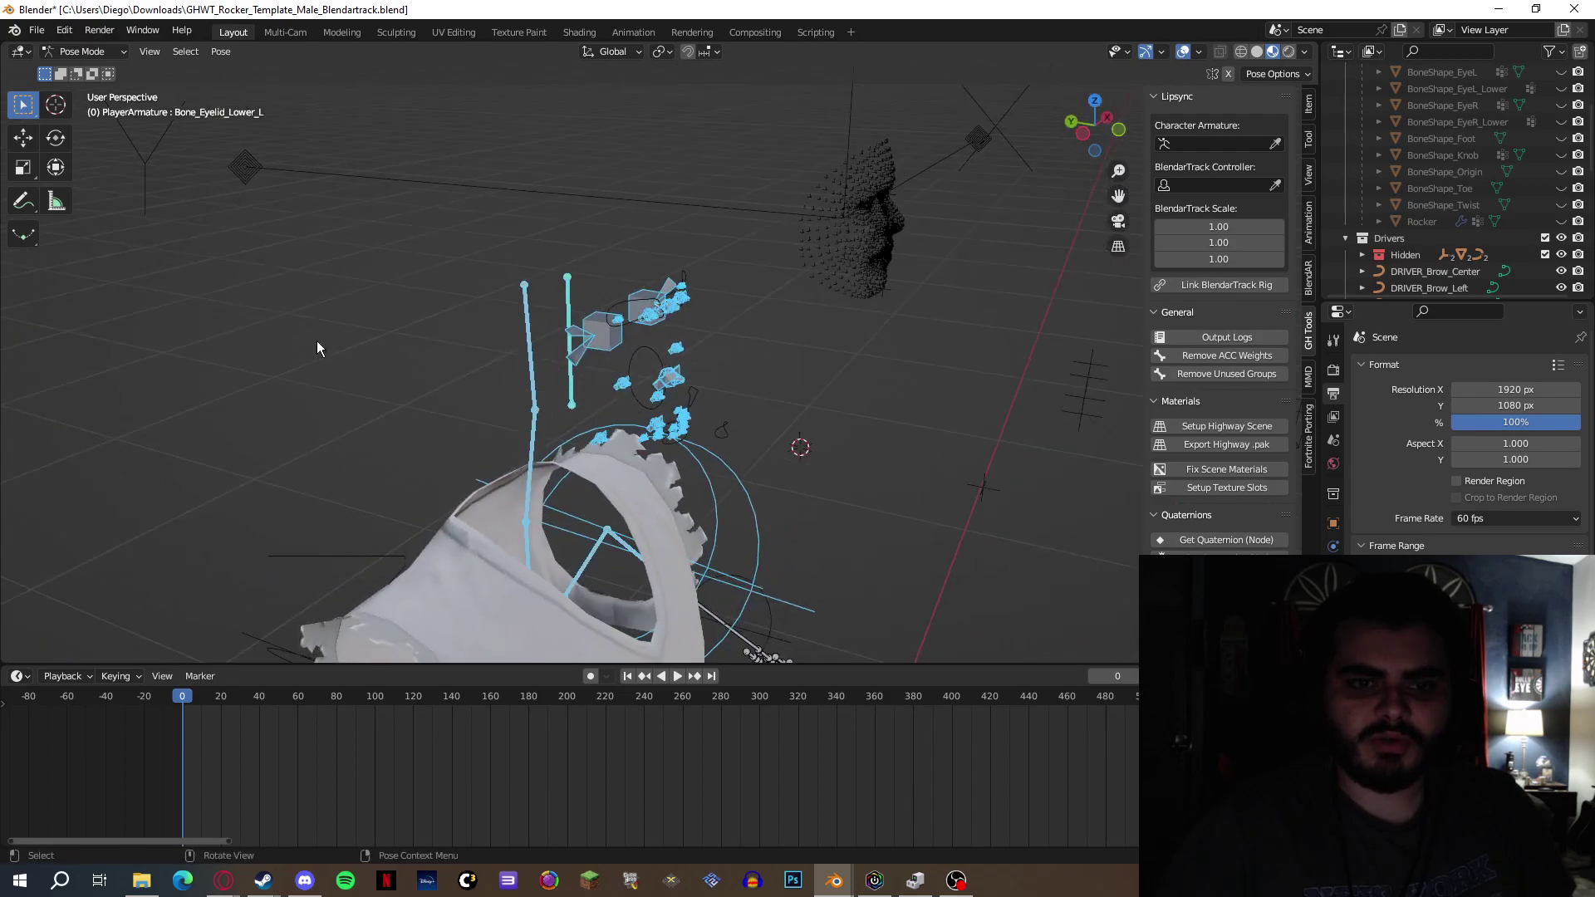
left_click(1083, 133)
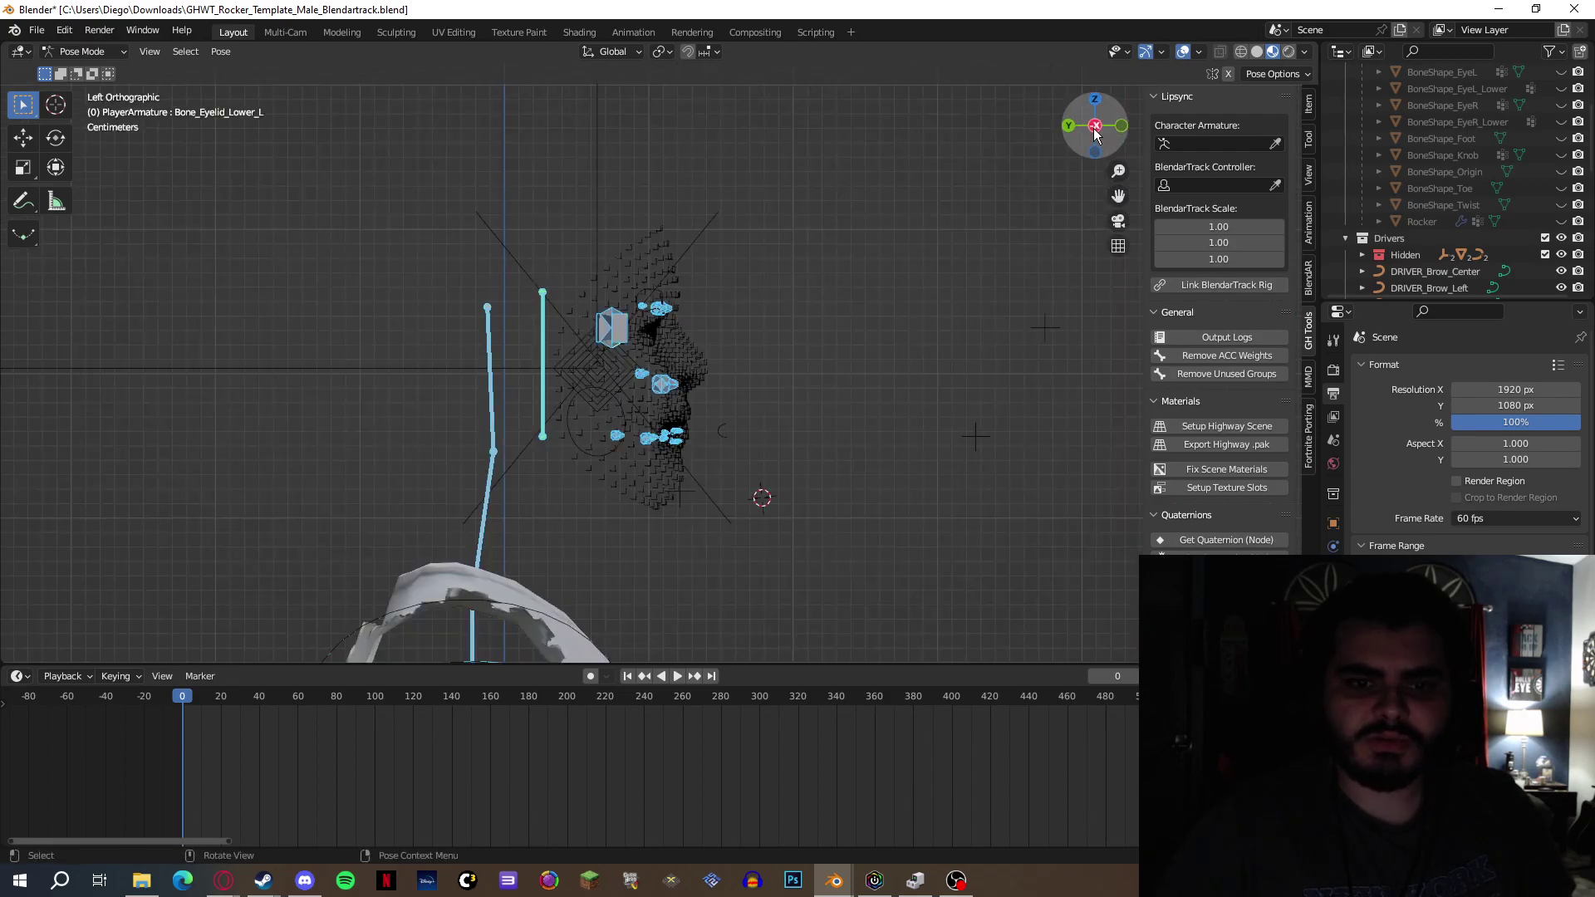
left_click_drag(436, 188, 736, 517)
left_click_drag(1113, 145, 1072, 148)
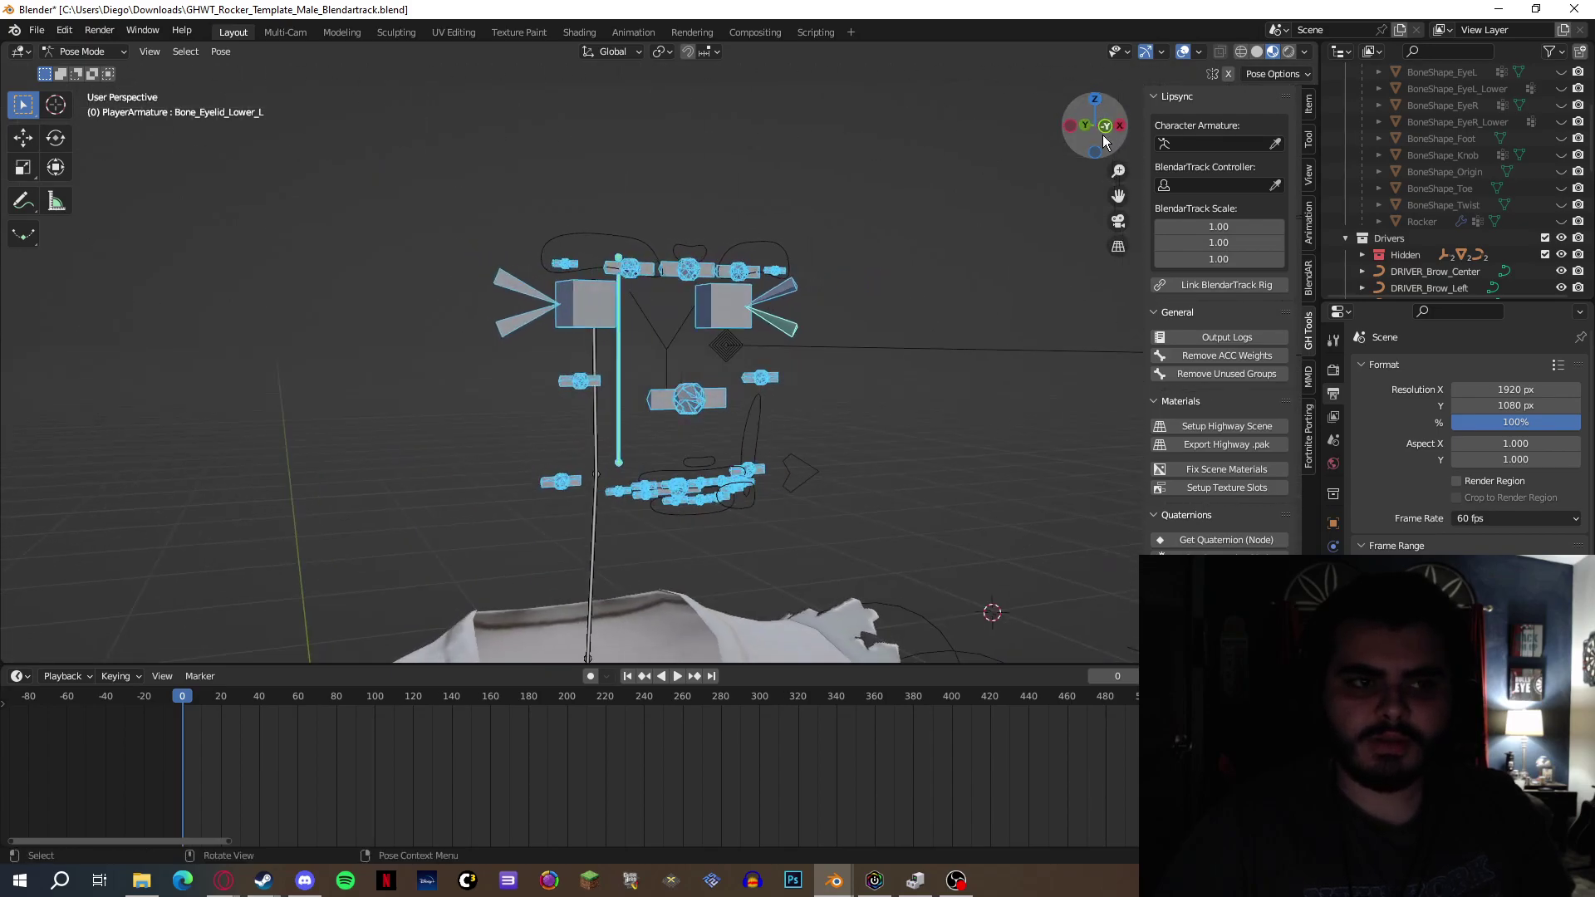
Step: Bake the selected bones over frames 0–3420 with frame step 2, visual keying, overwriting the current action
left_click(220, 51)
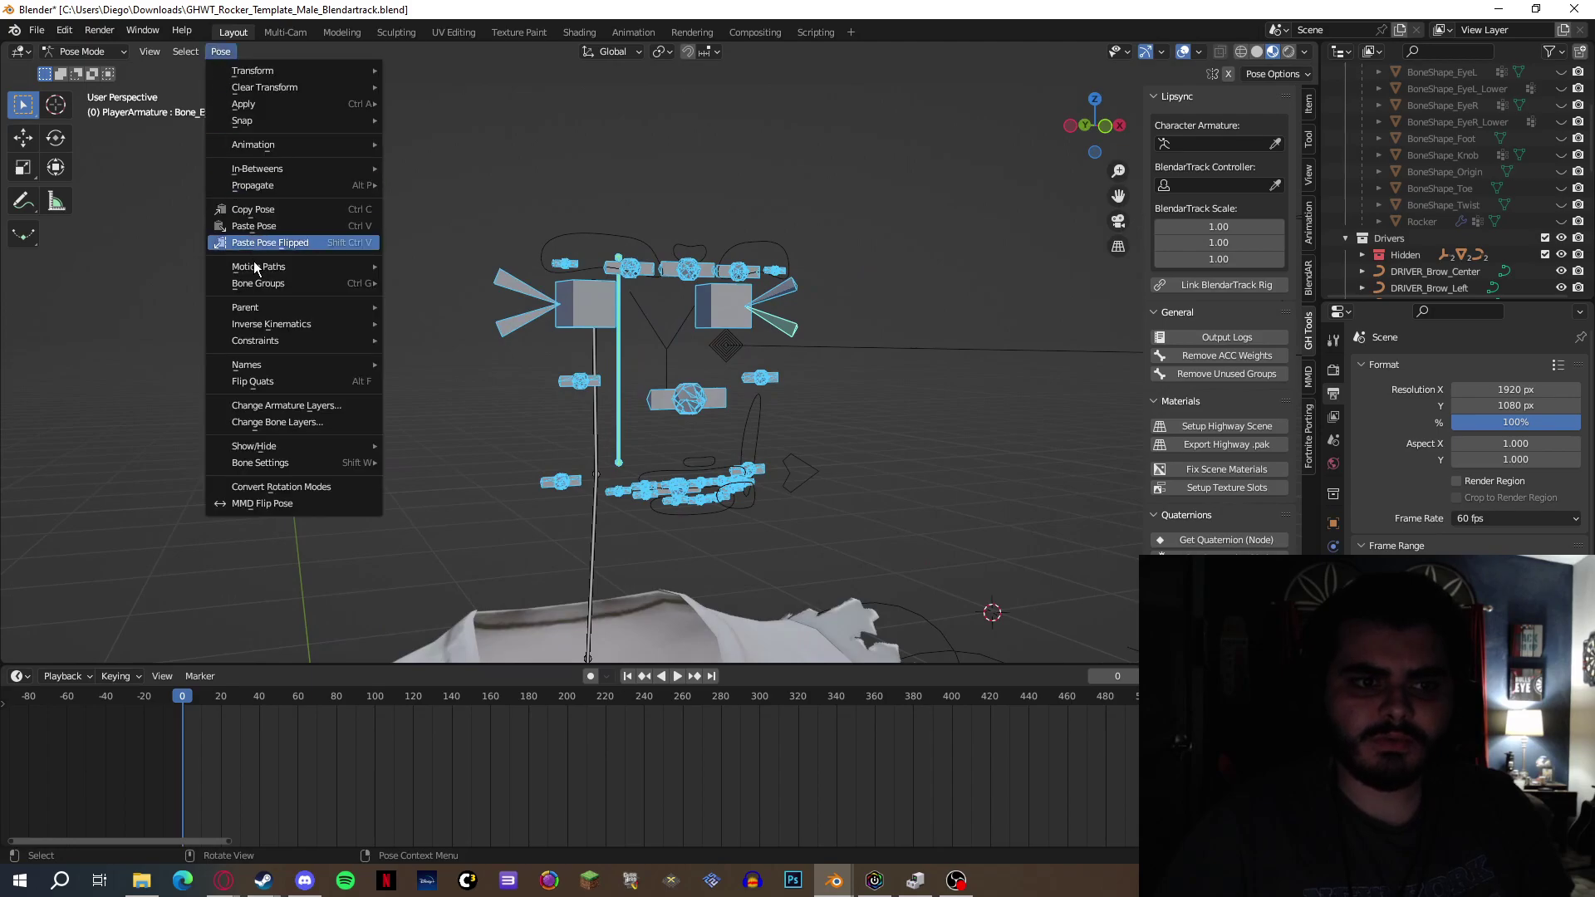
mouse_move(310, 144)
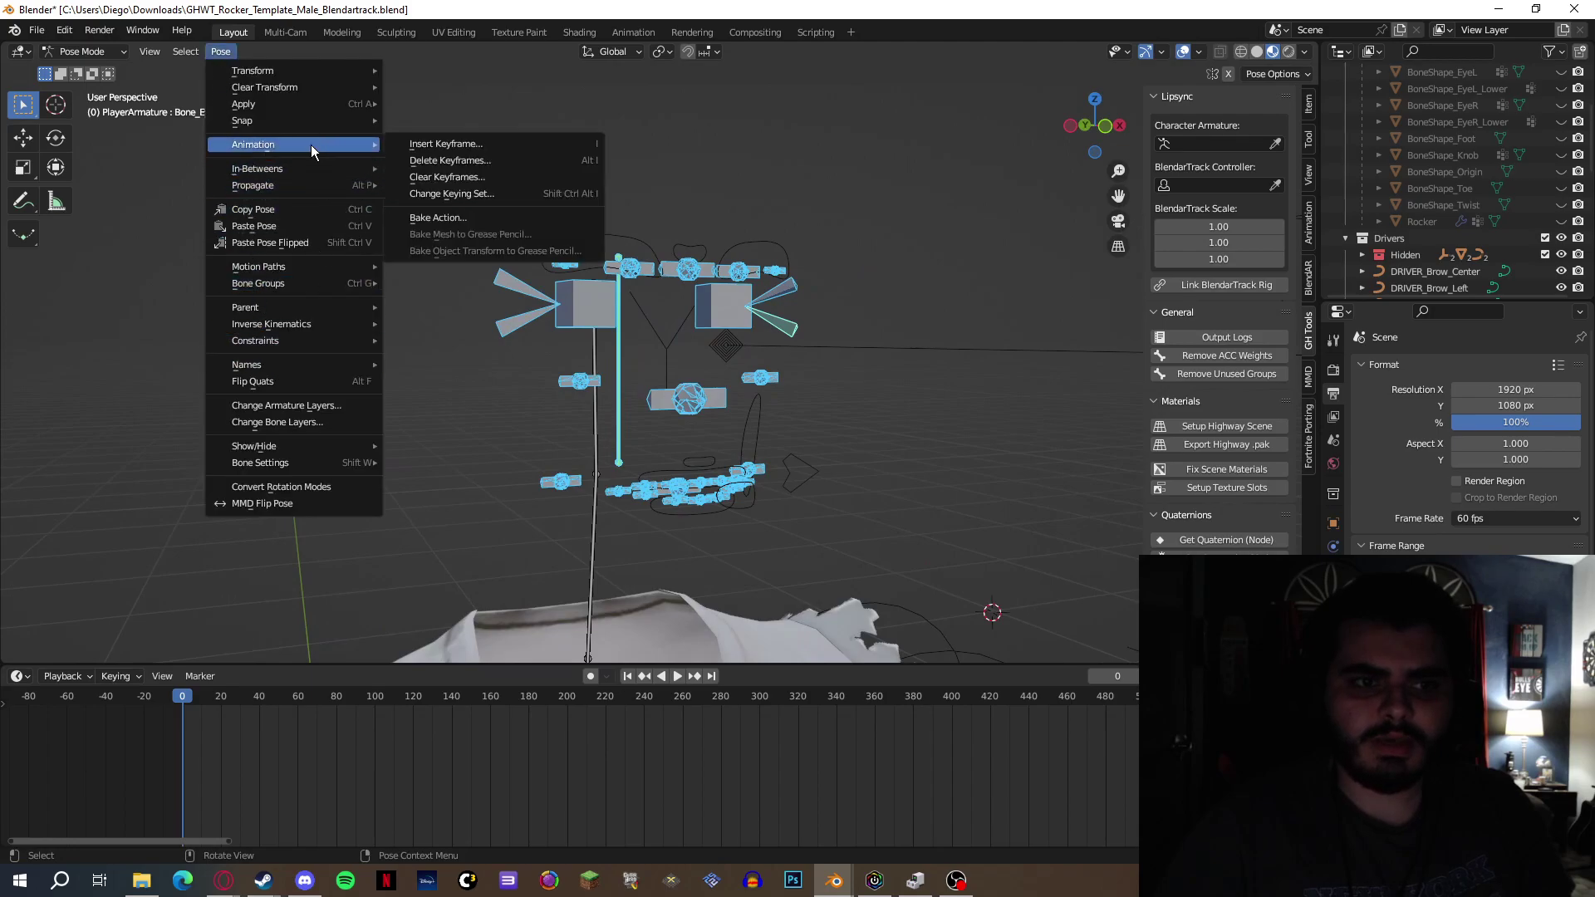
left_click(455, 218)
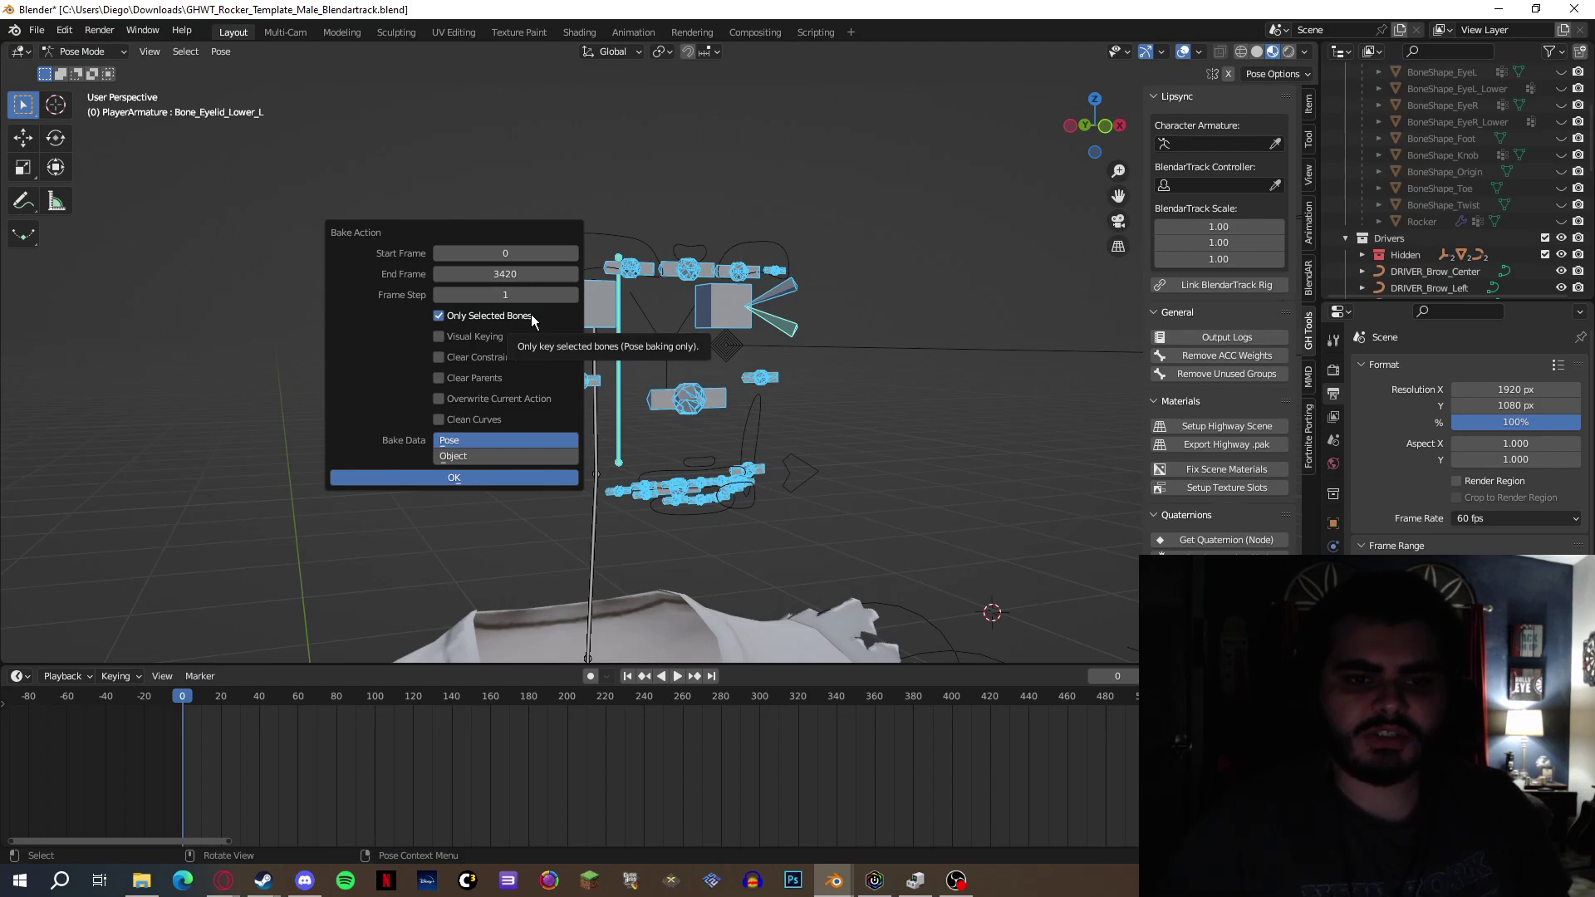
left_click(573, 295)
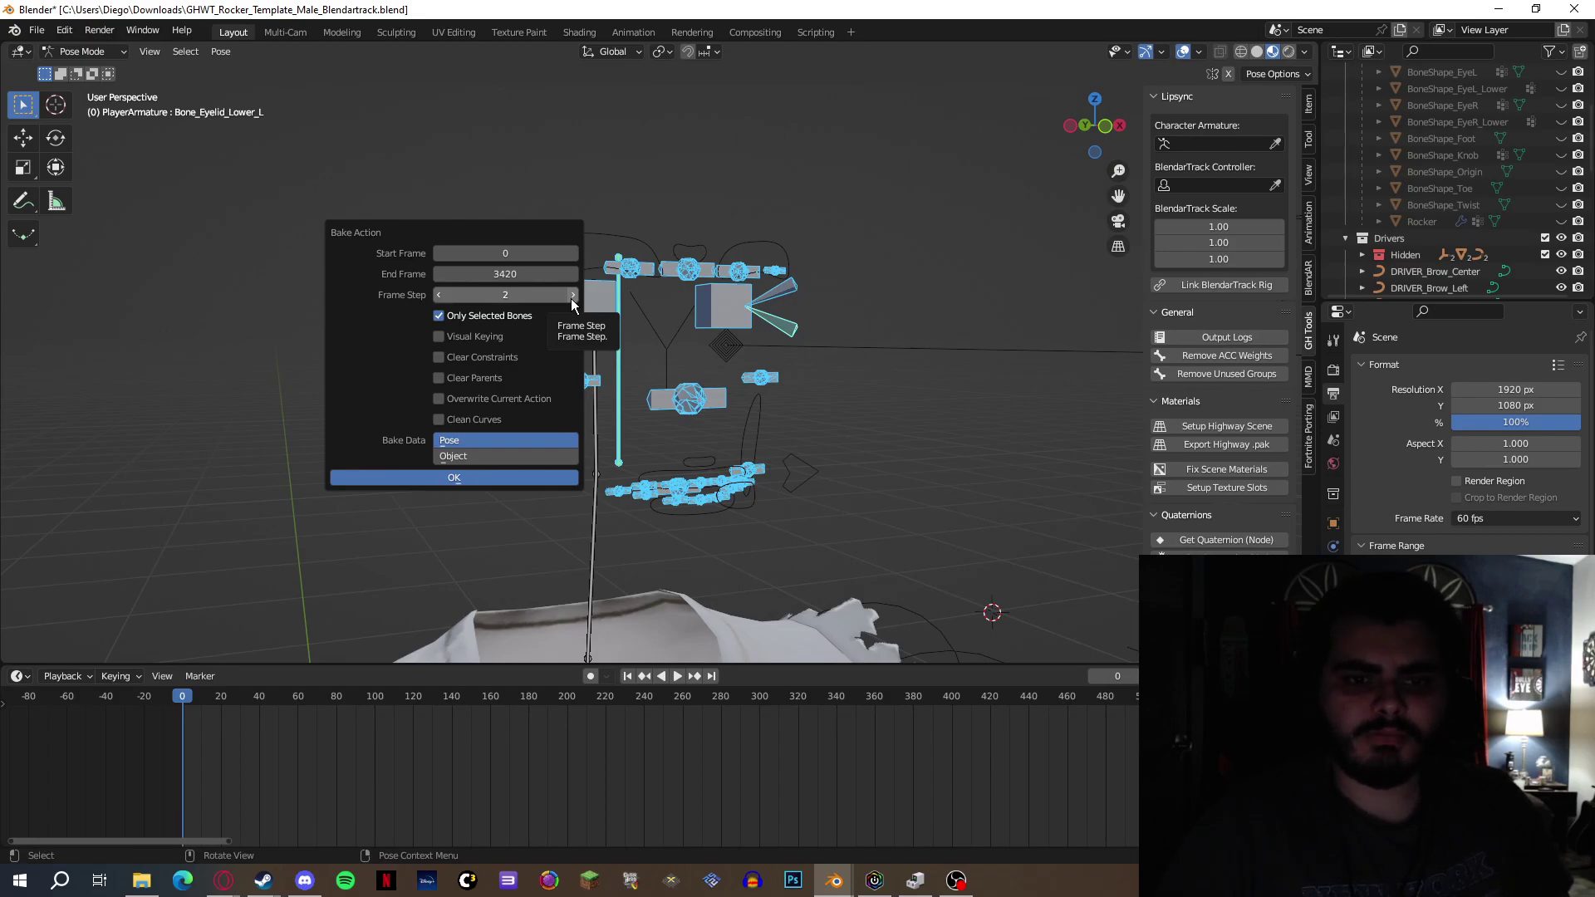
left_click(572, 298)
left_click(571, 298)
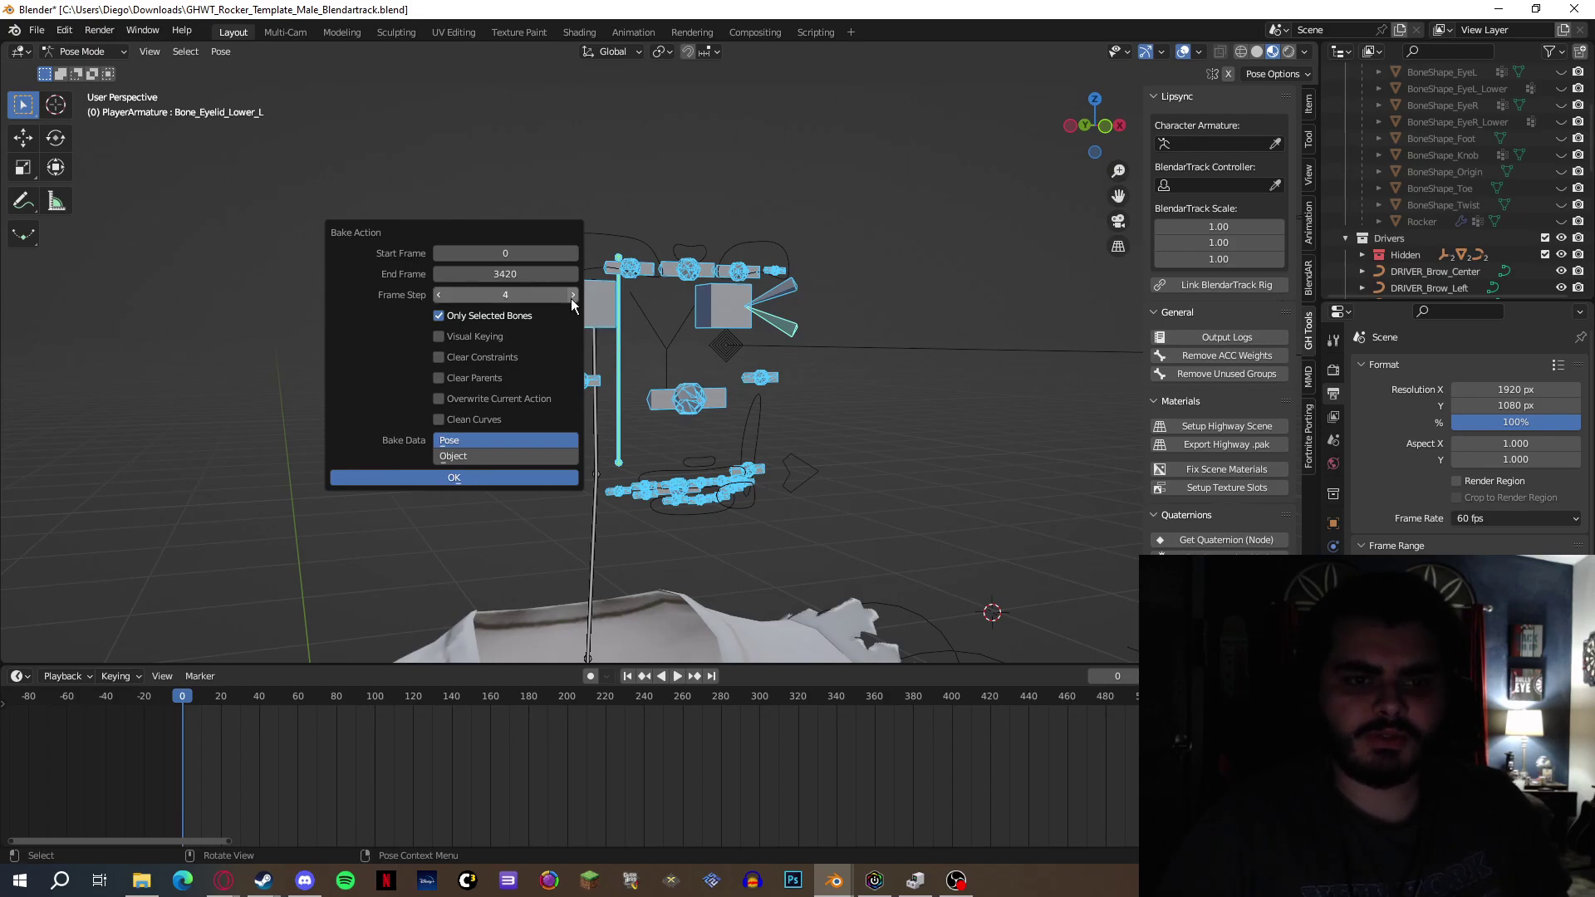
left_click(571, 297)
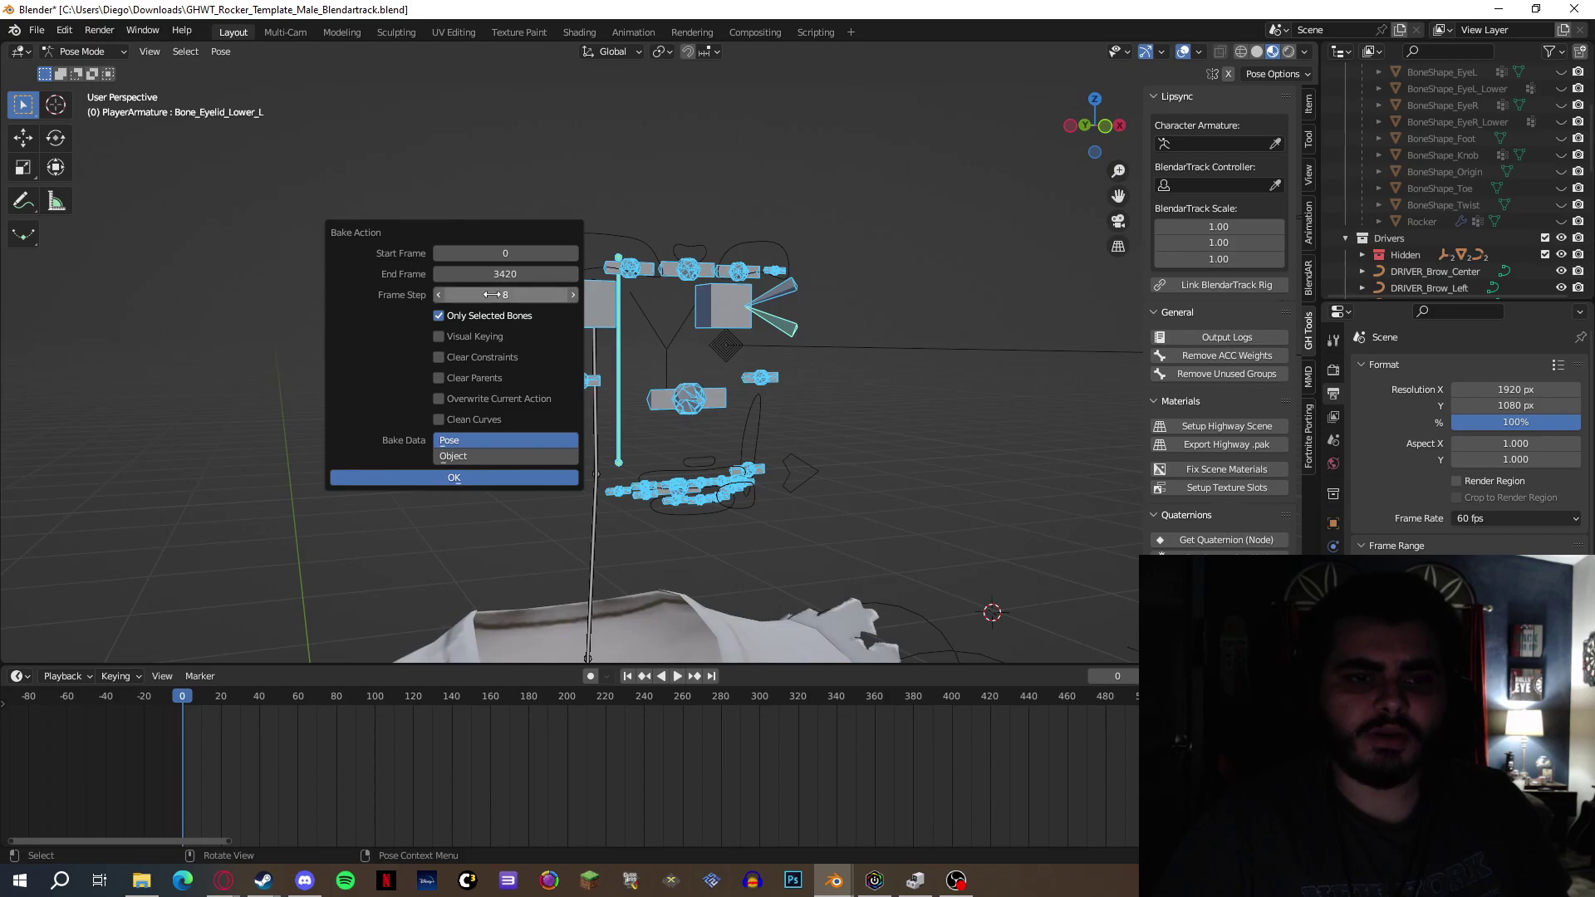
left_click(438, 296)
left_click(438, 296)
left_click(438, 295)
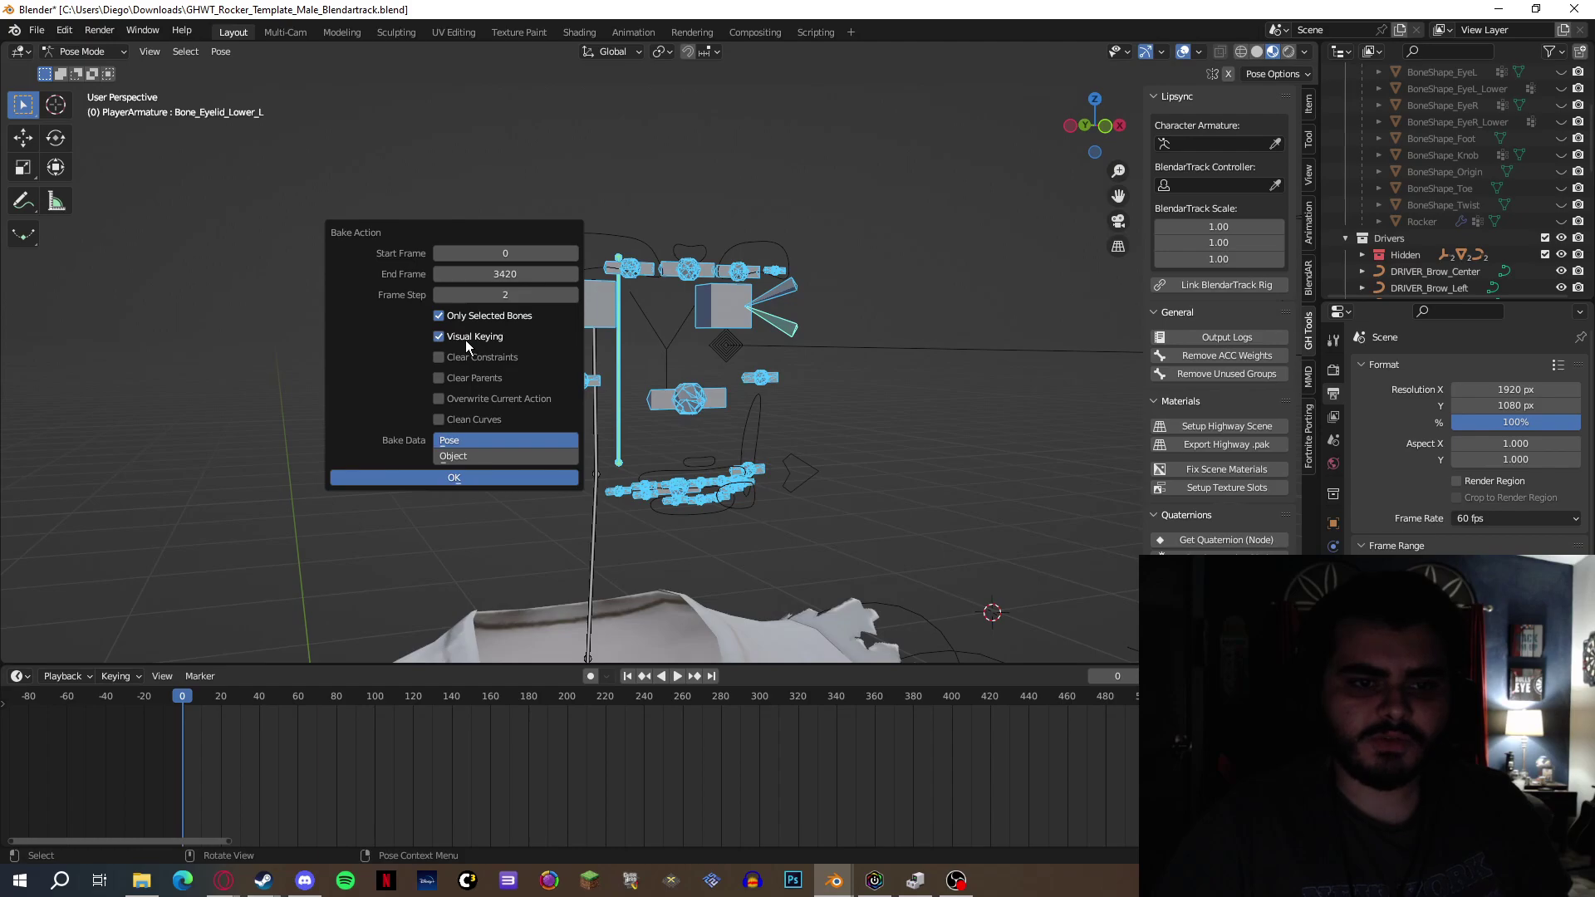
left_click(490, 400)
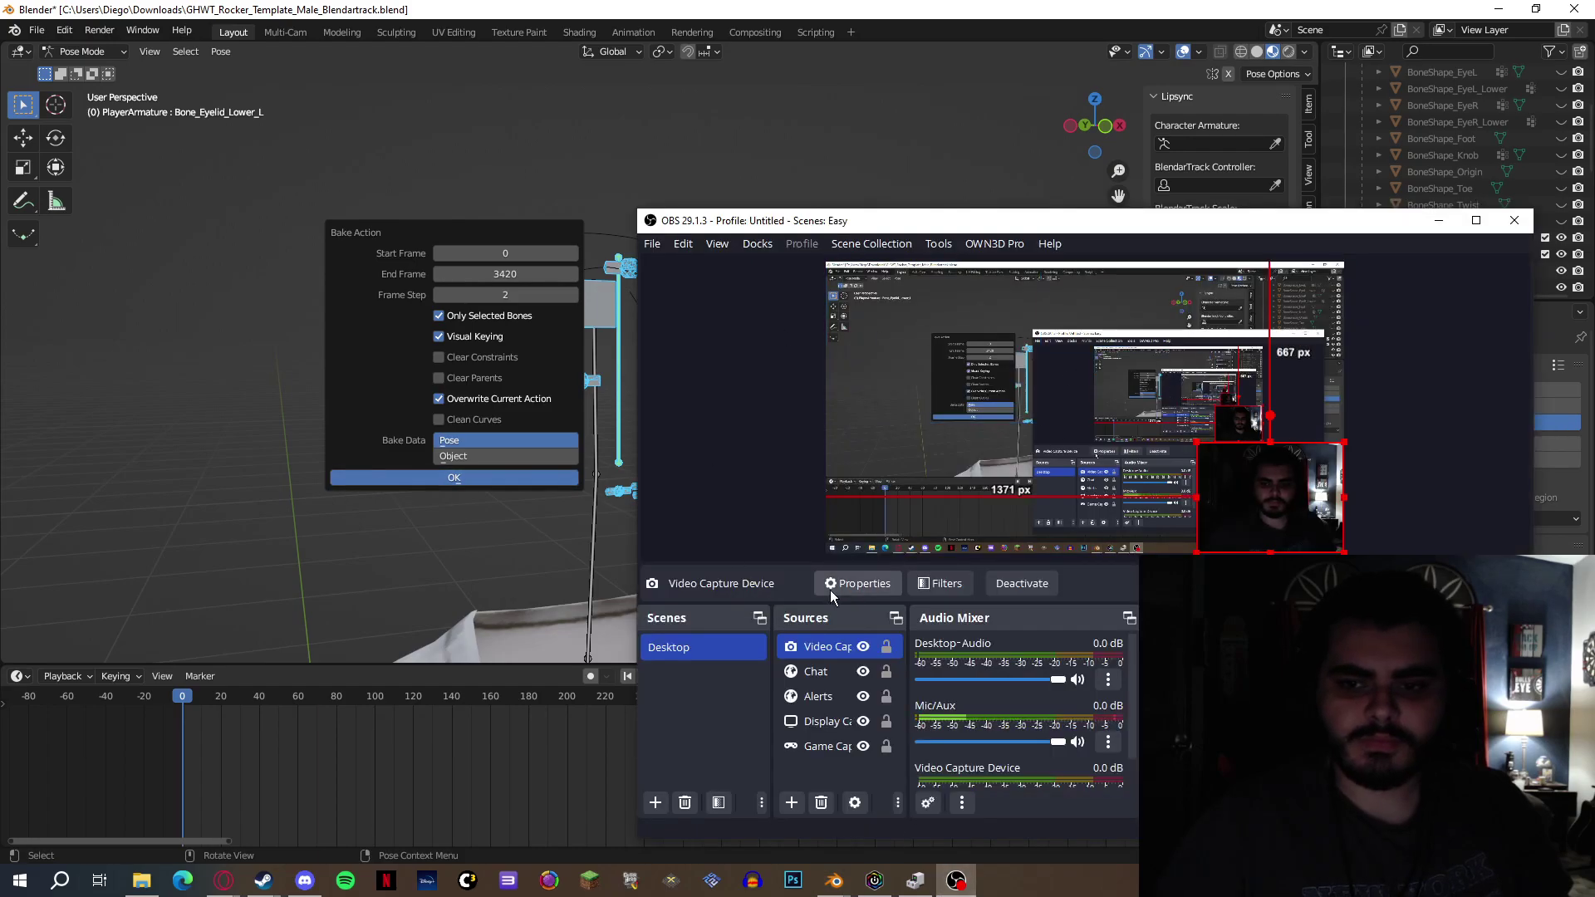
left_click(962, 43)
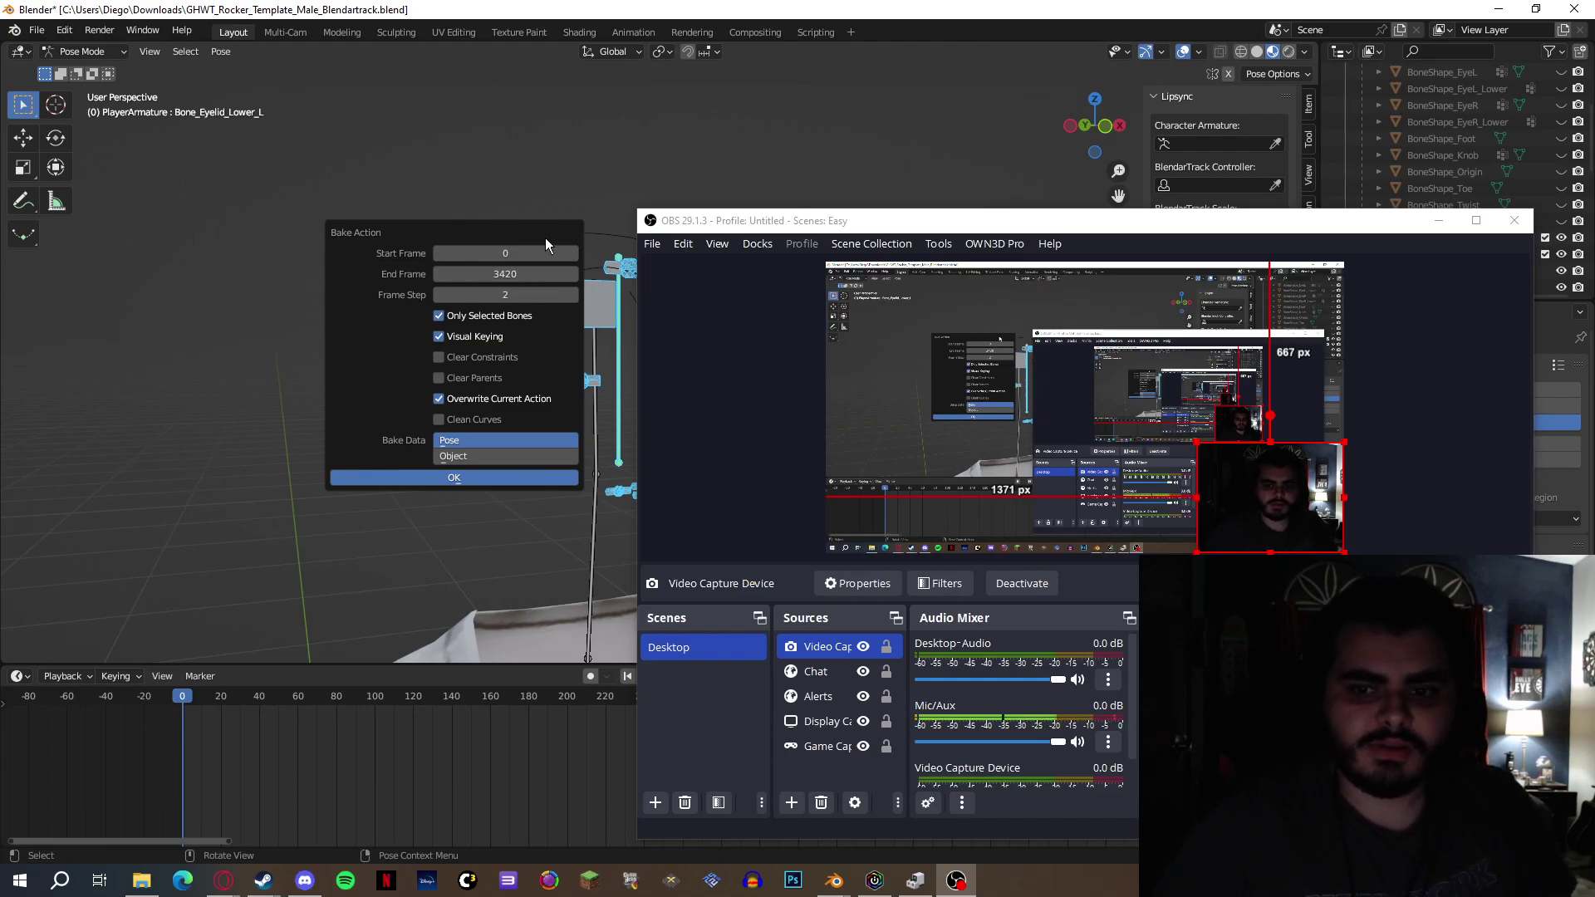
key("Return")
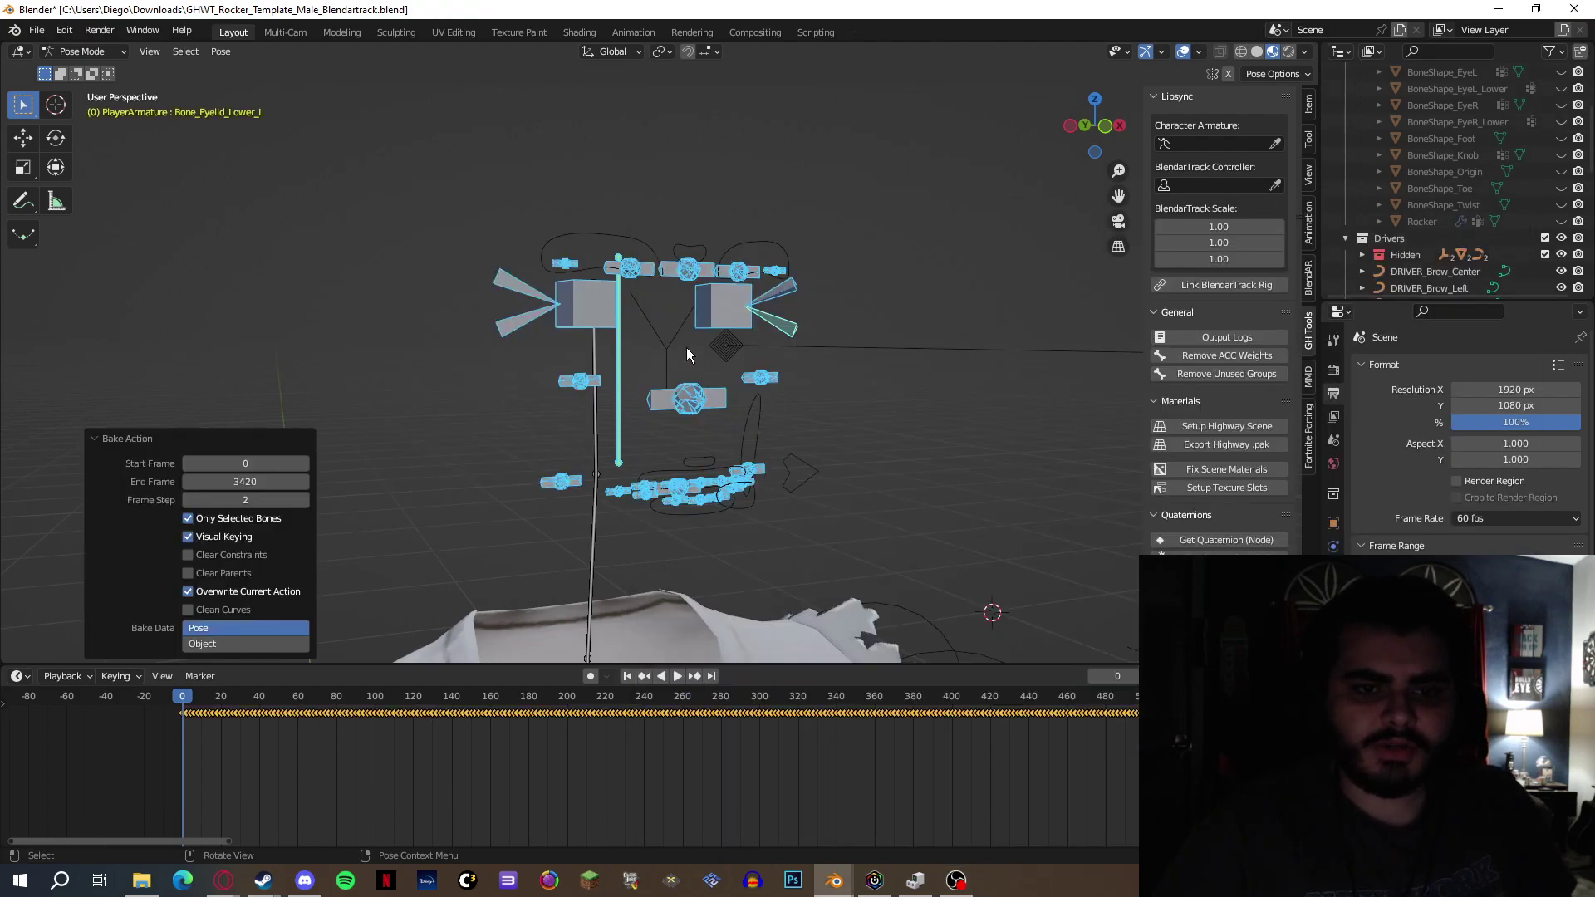
Step: Play back the baked face animation and stop at frame 140
mouse_move(1080, 139)
left_mouse_down()
mouse_move(1042, 136)
mouse_move(1095, 134)
mouse_move(1051, 139)
left_mouse_up()
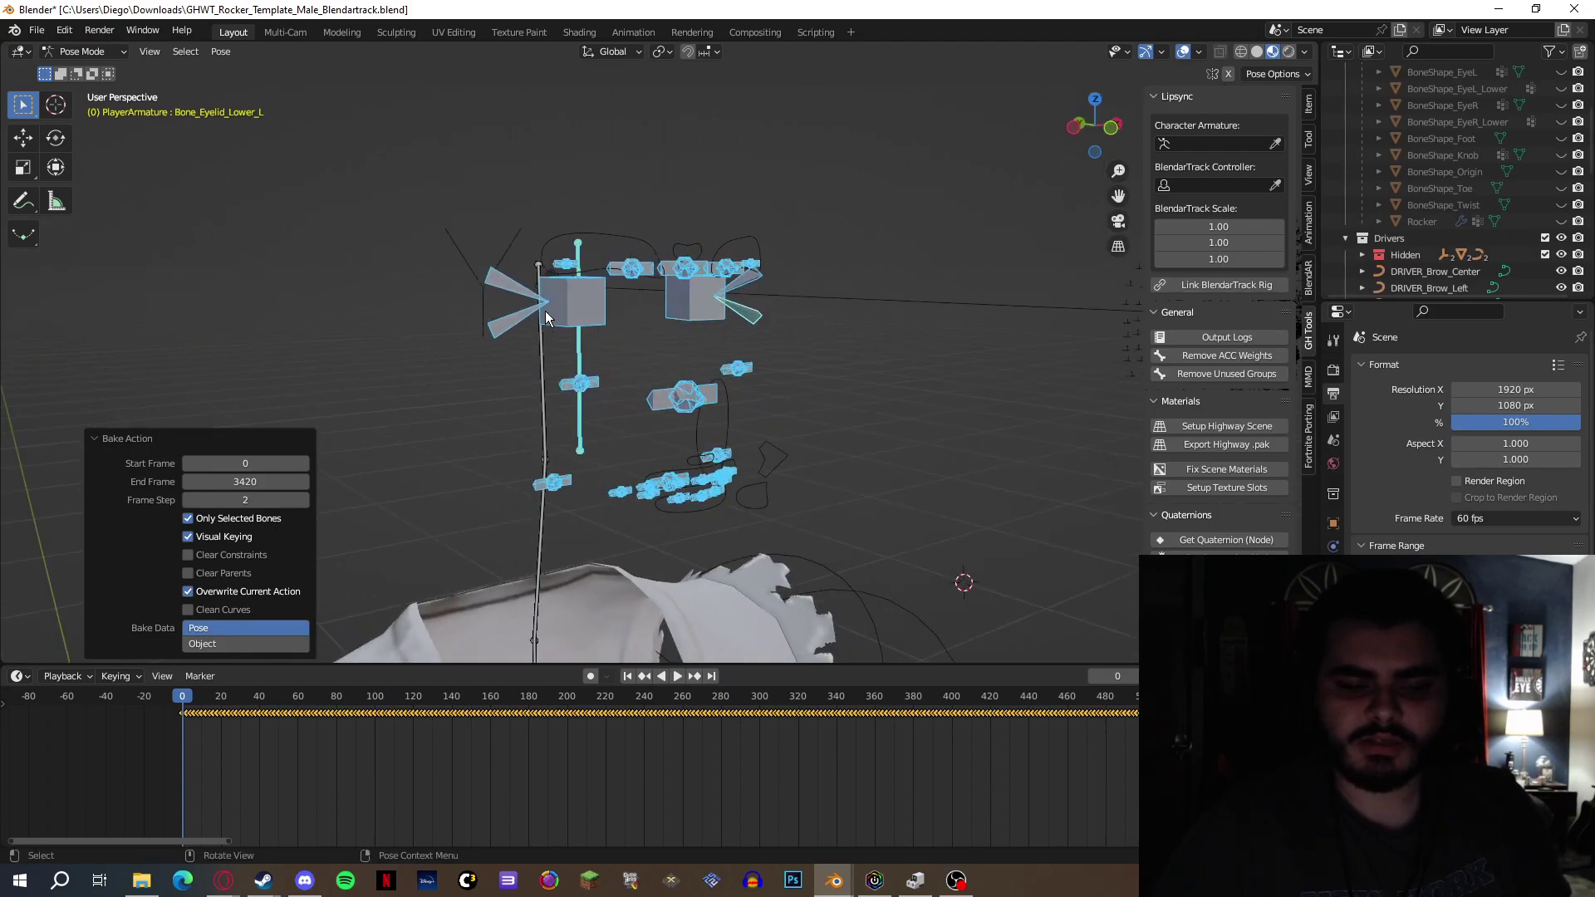
key("space")
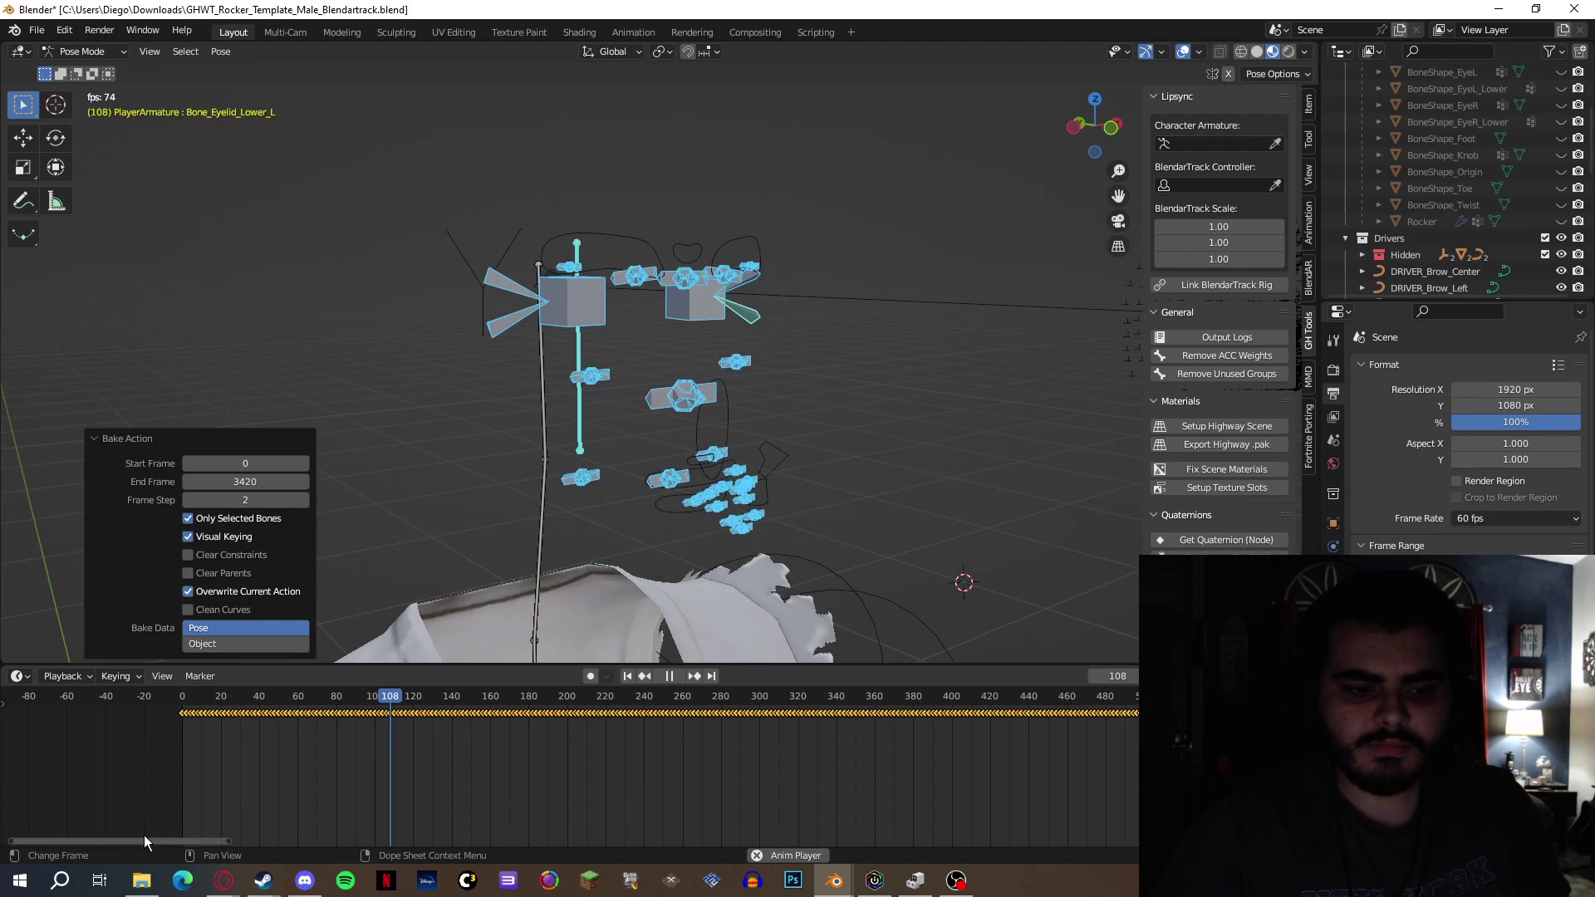
key("space")
mouse_move(469, 700)
left_mouse_down()
mouse_move(435, 701)
mouse_move(451, 701)
left_mouse_up()
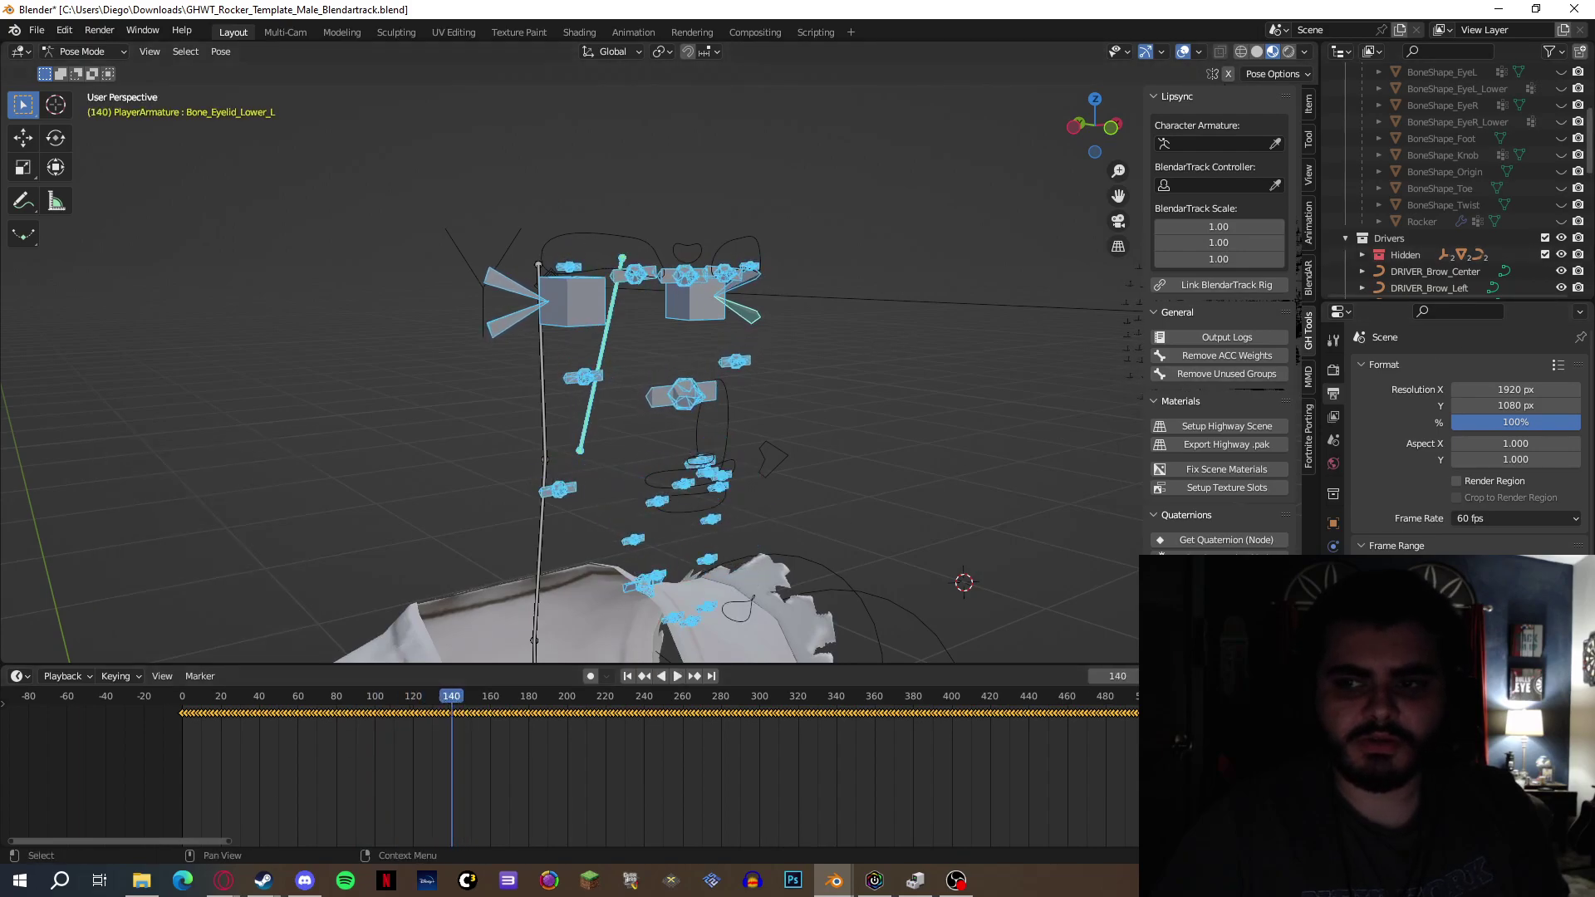
Step: Unhide the Rocker head mesh and orbit to a front view
scroll(1453, 182, "up", 2)
left_click(1562, 255)
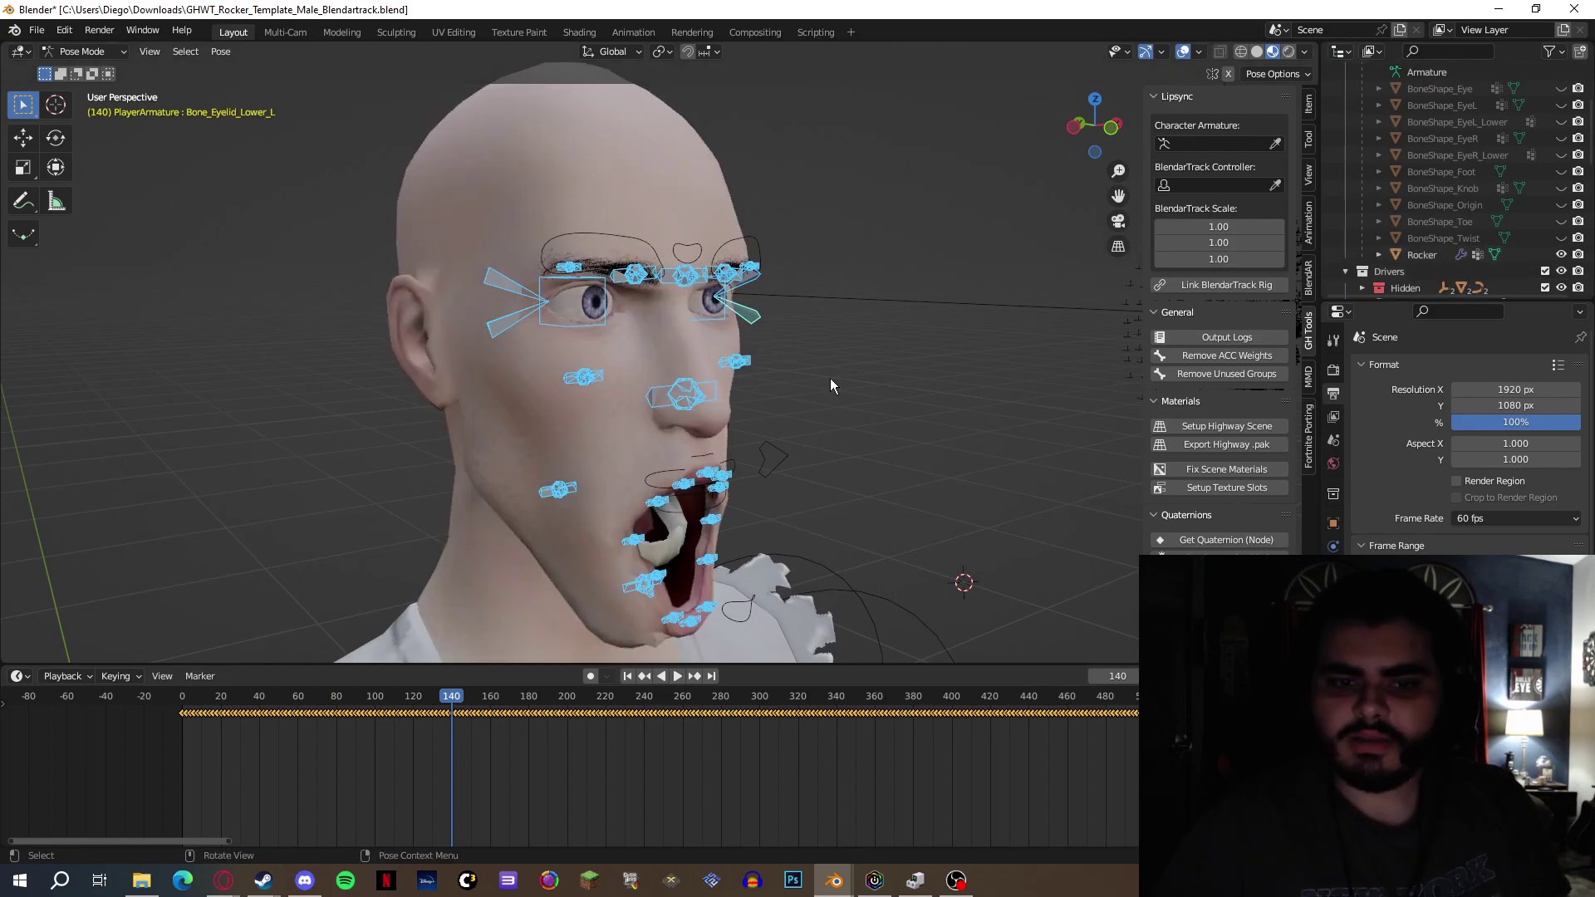
left_click_drag(1118, 195, 1113, 114)
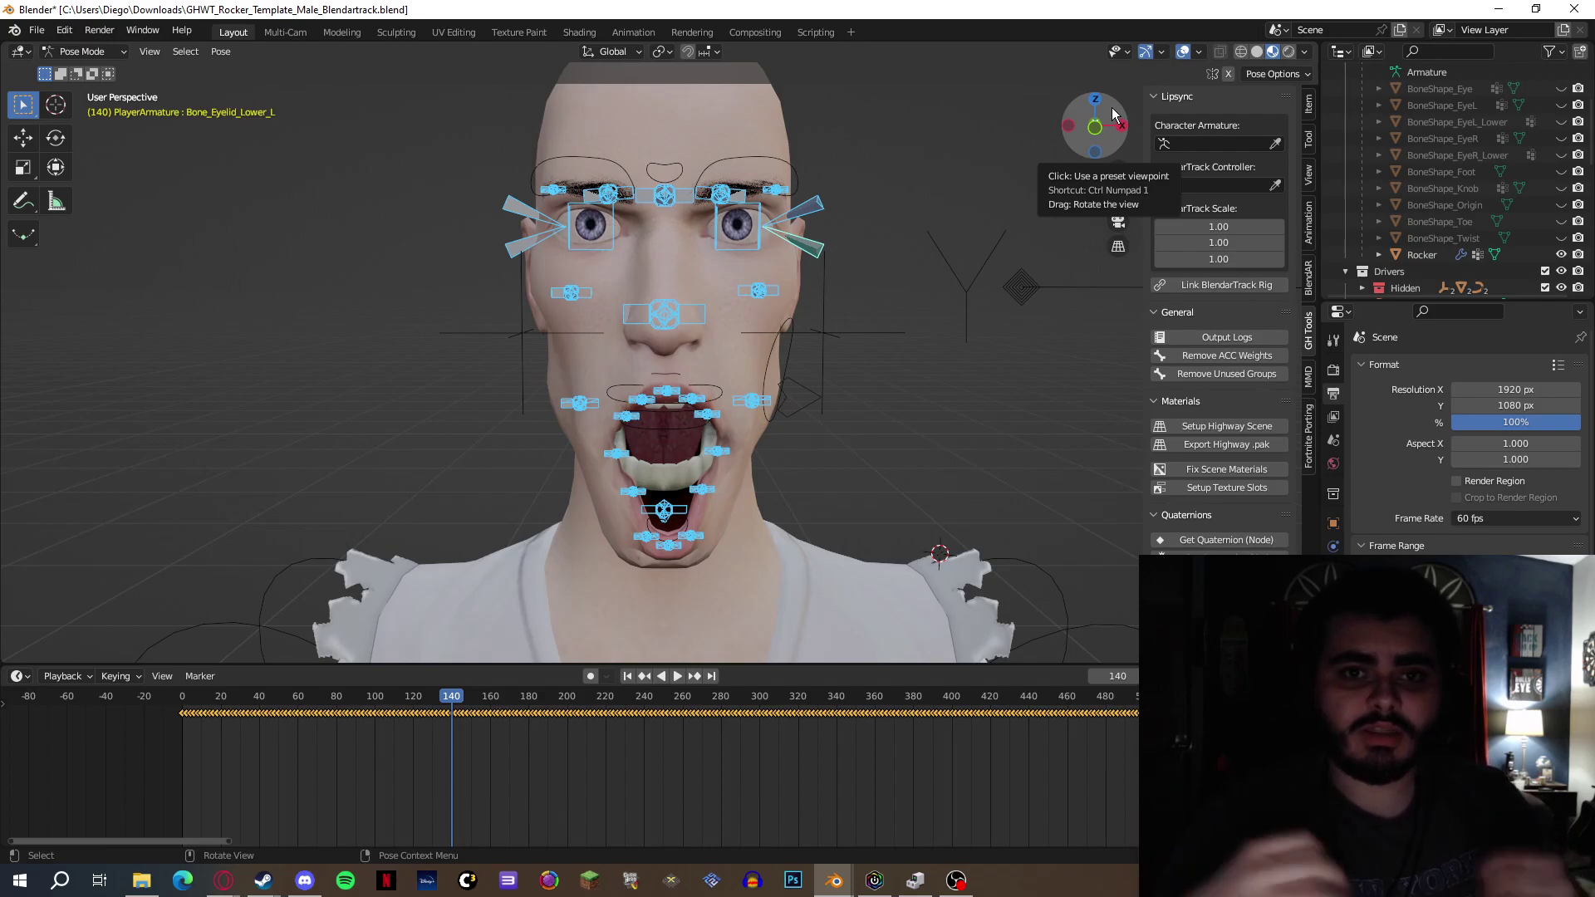
Step: Play the baked face animation to frame 235, then deselect all keyframes in the Dope Sheet
mouse_move(177, 840)
left_mouse_down()
mouse_move(872, 841)
mouse_move(1089, 859)
mouse_move(1114, 835)
mouse_move(187, 827)
left_mouse_up()
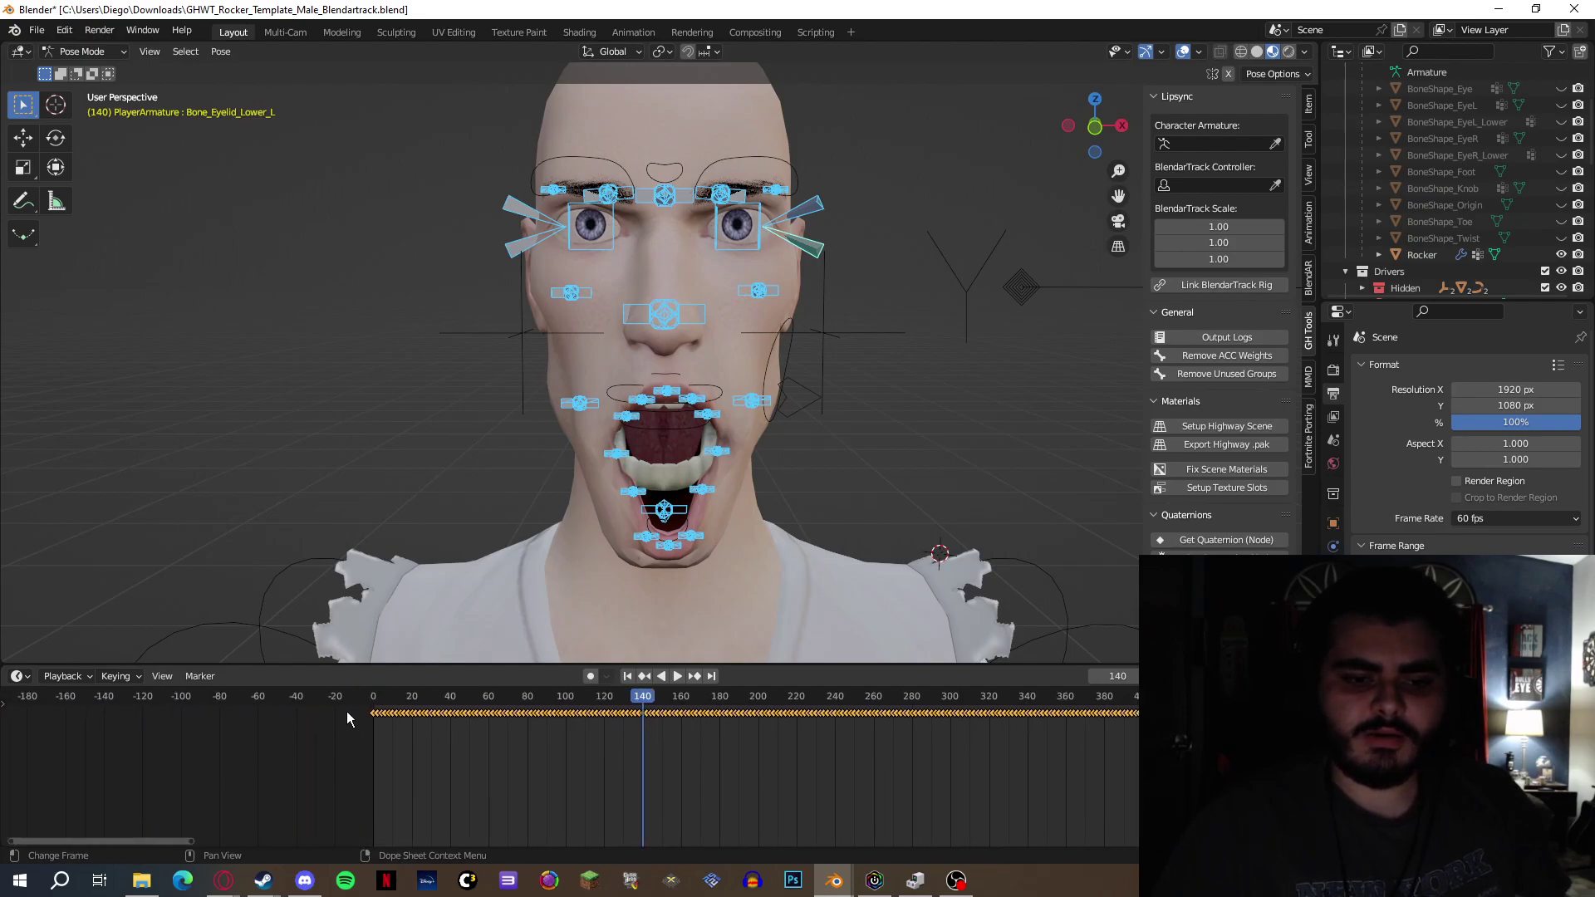
key("space")
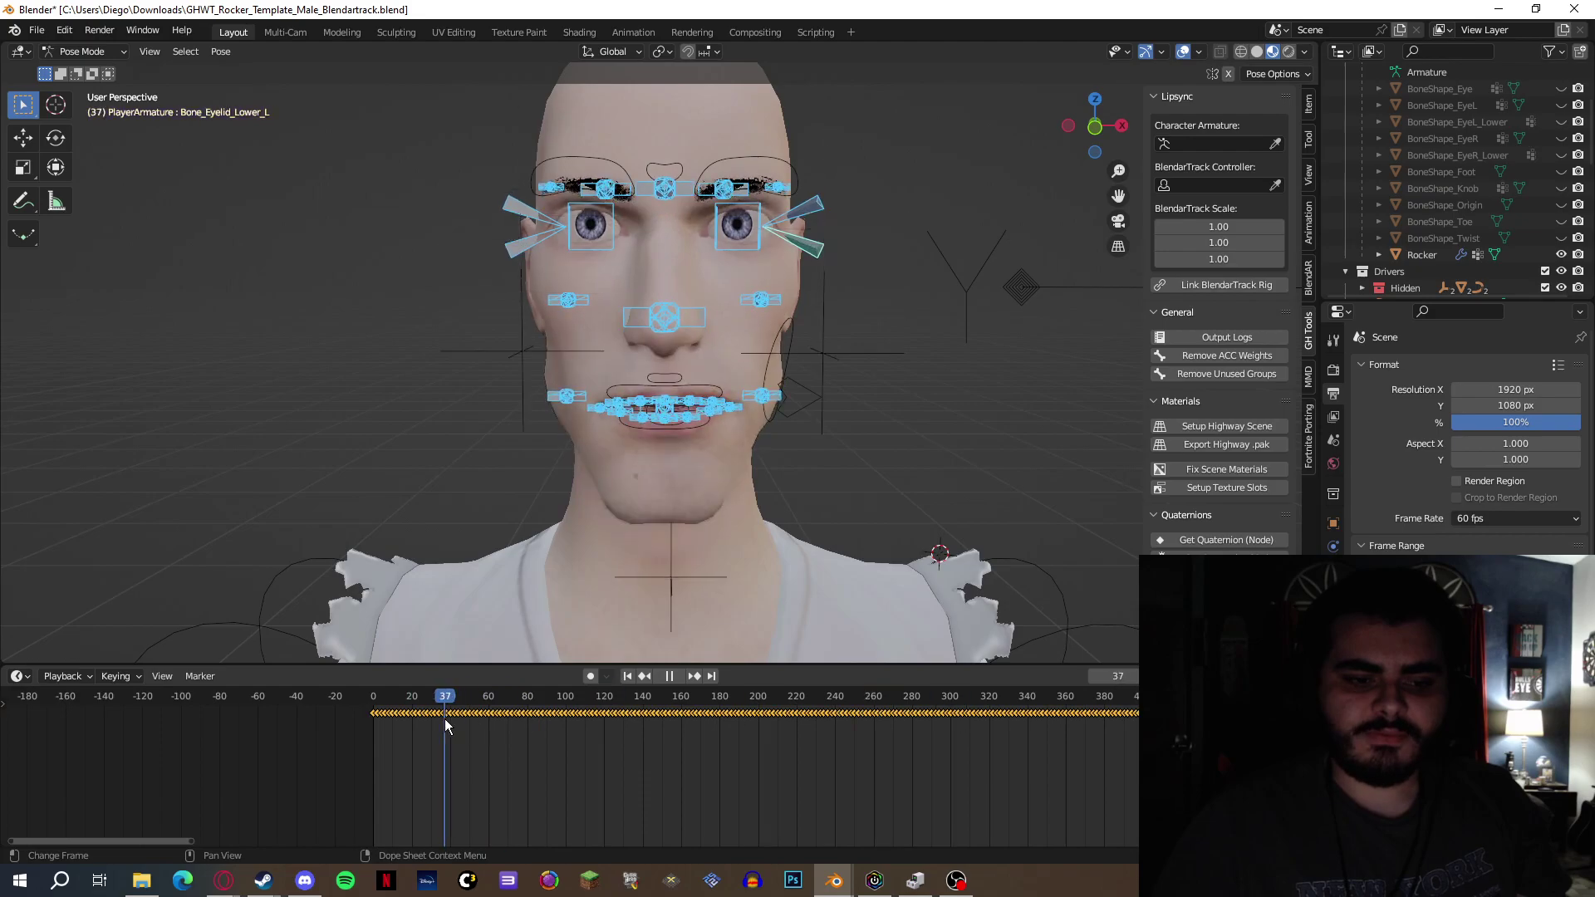
key("space")
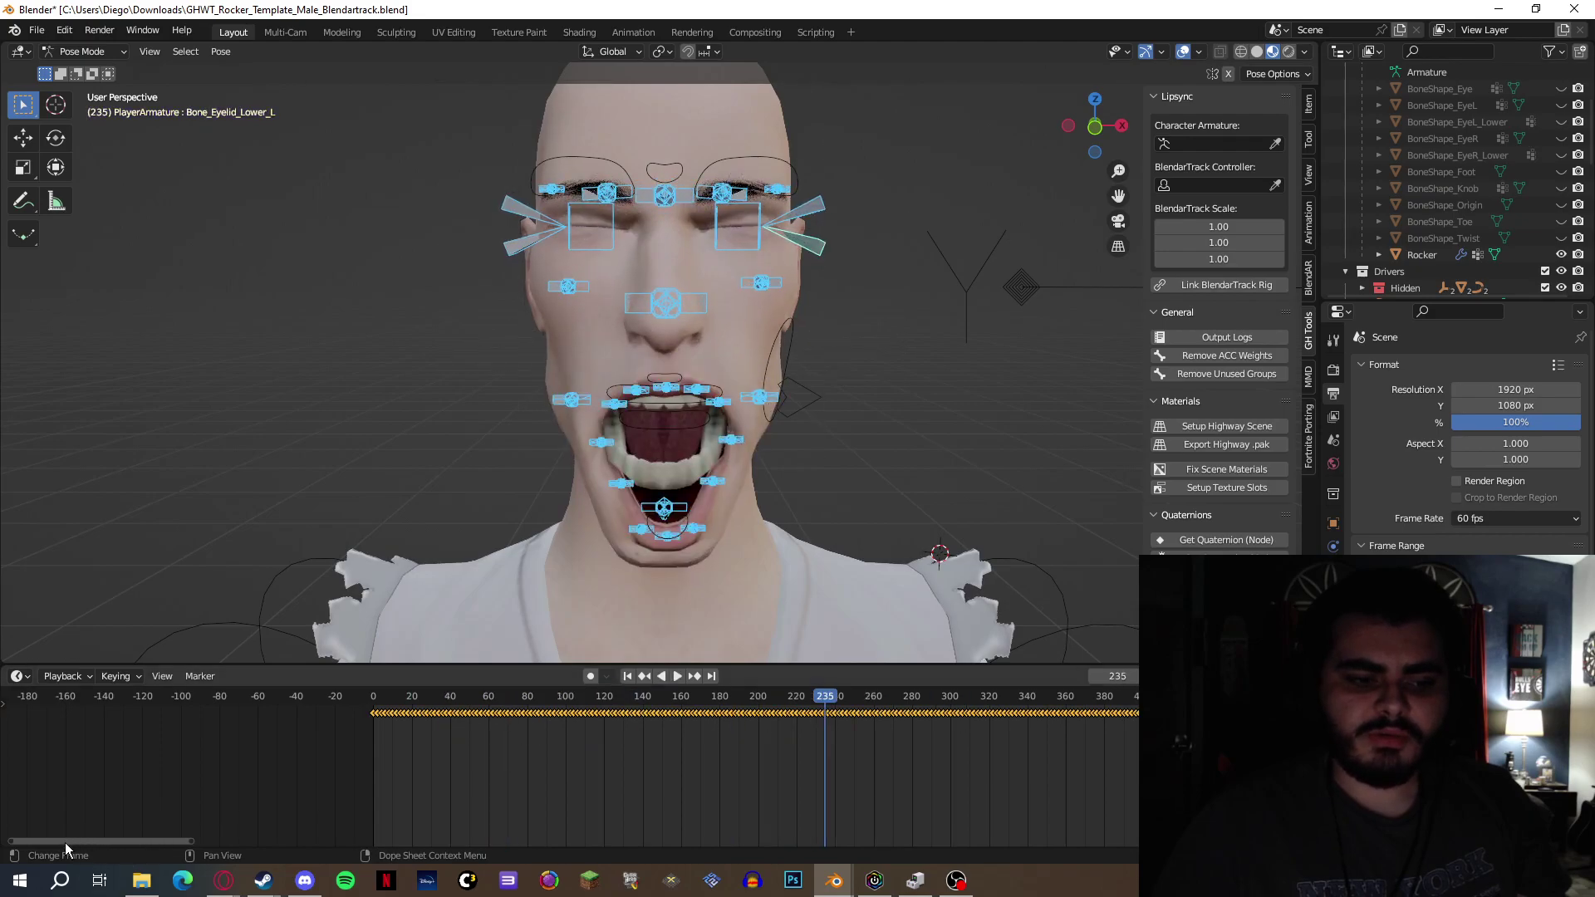
left_click(45, 836)
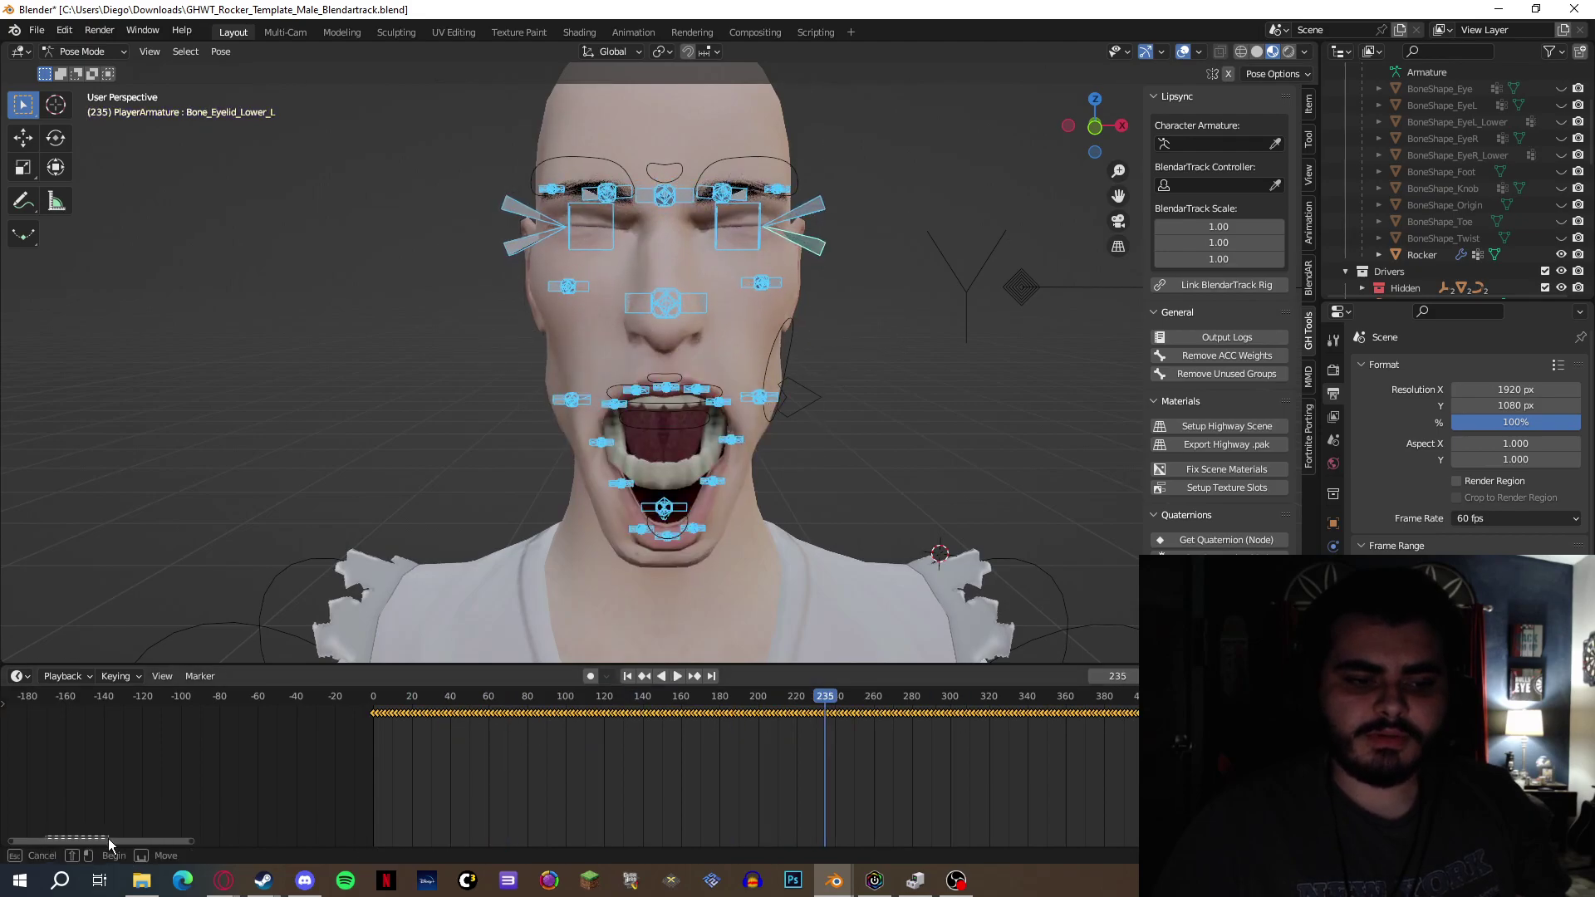
left_click_drag(167, 839, 641, 776)
left_click_drag(724, 839, 1020, 731)
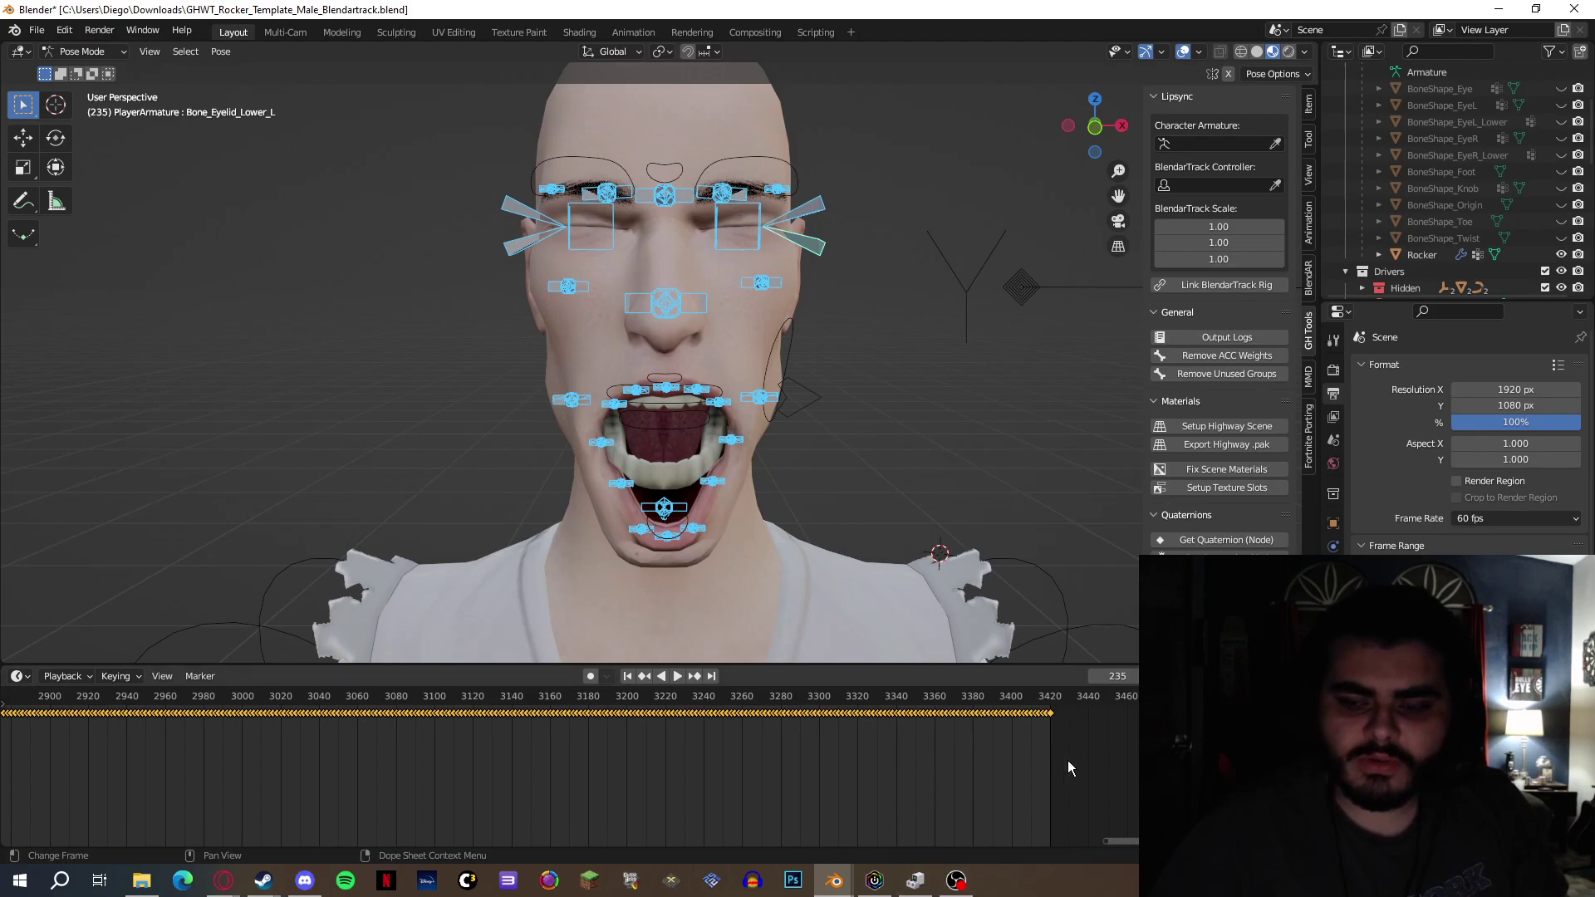
Step: Check the final frames around 3340, then return the timeline to frame 0
left_click(892, 711)
key("Right")
key("Right")
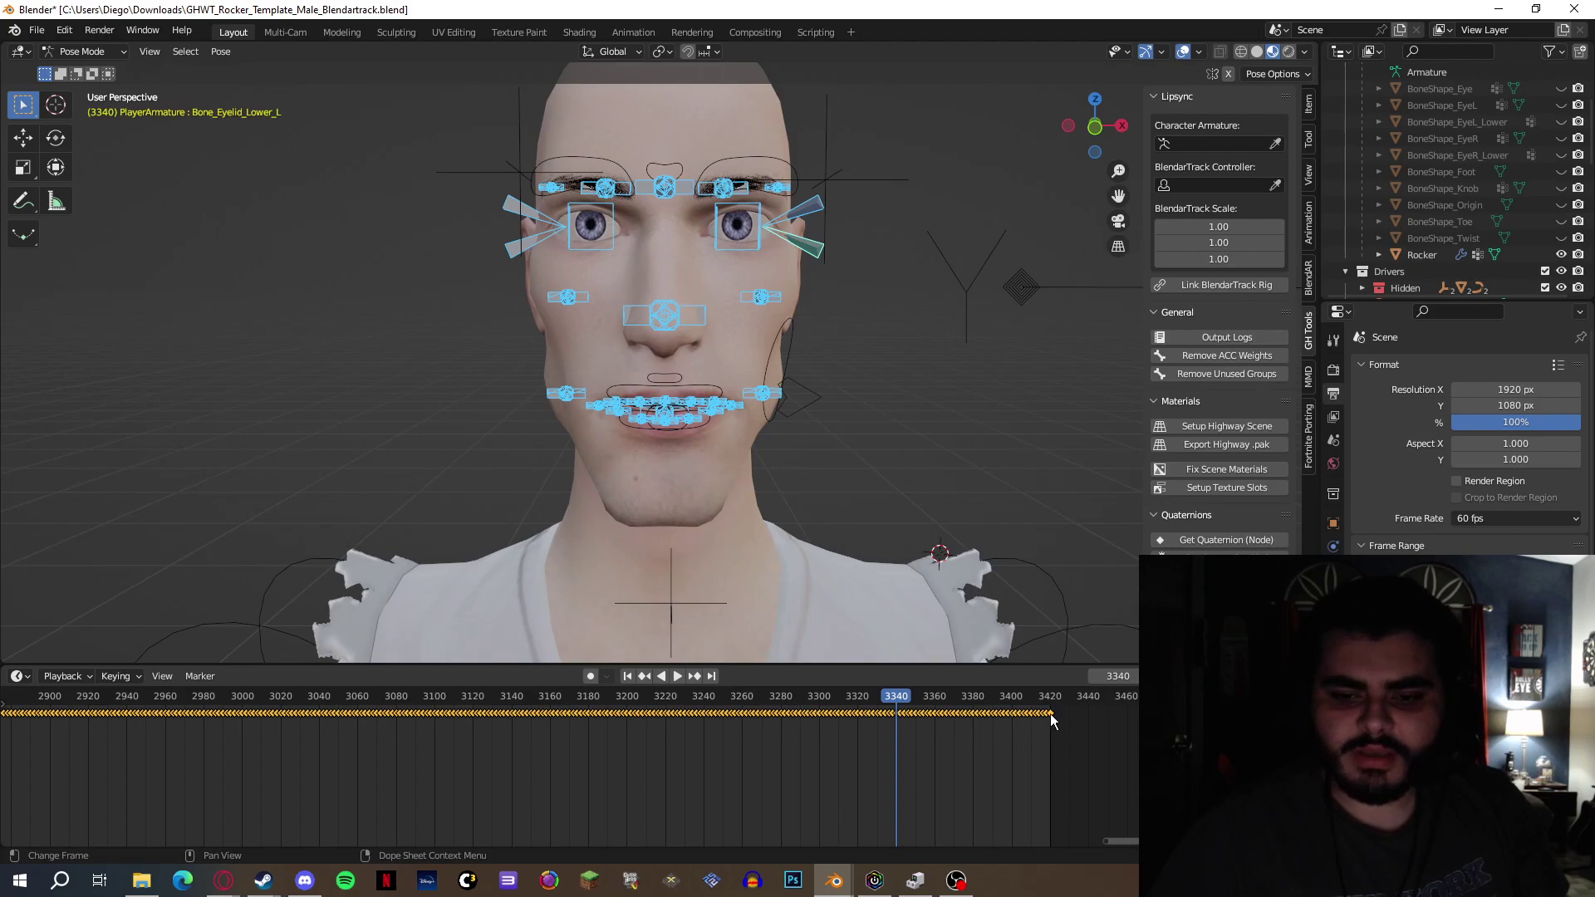
left_click_drag(1122, 841, 49, 841)
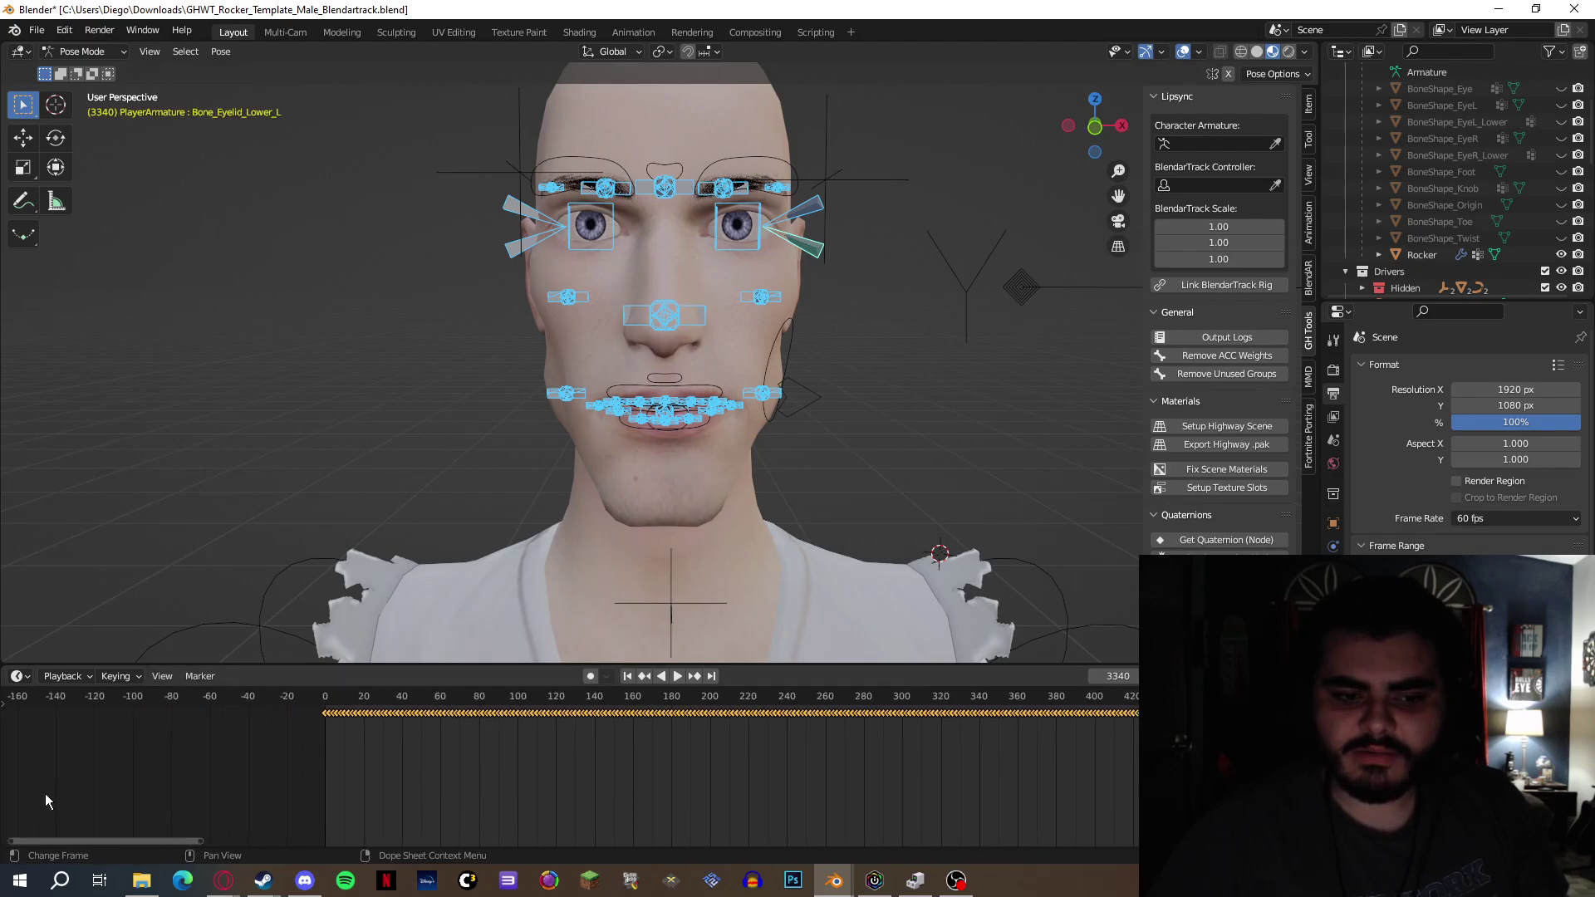
key("shift+Left")
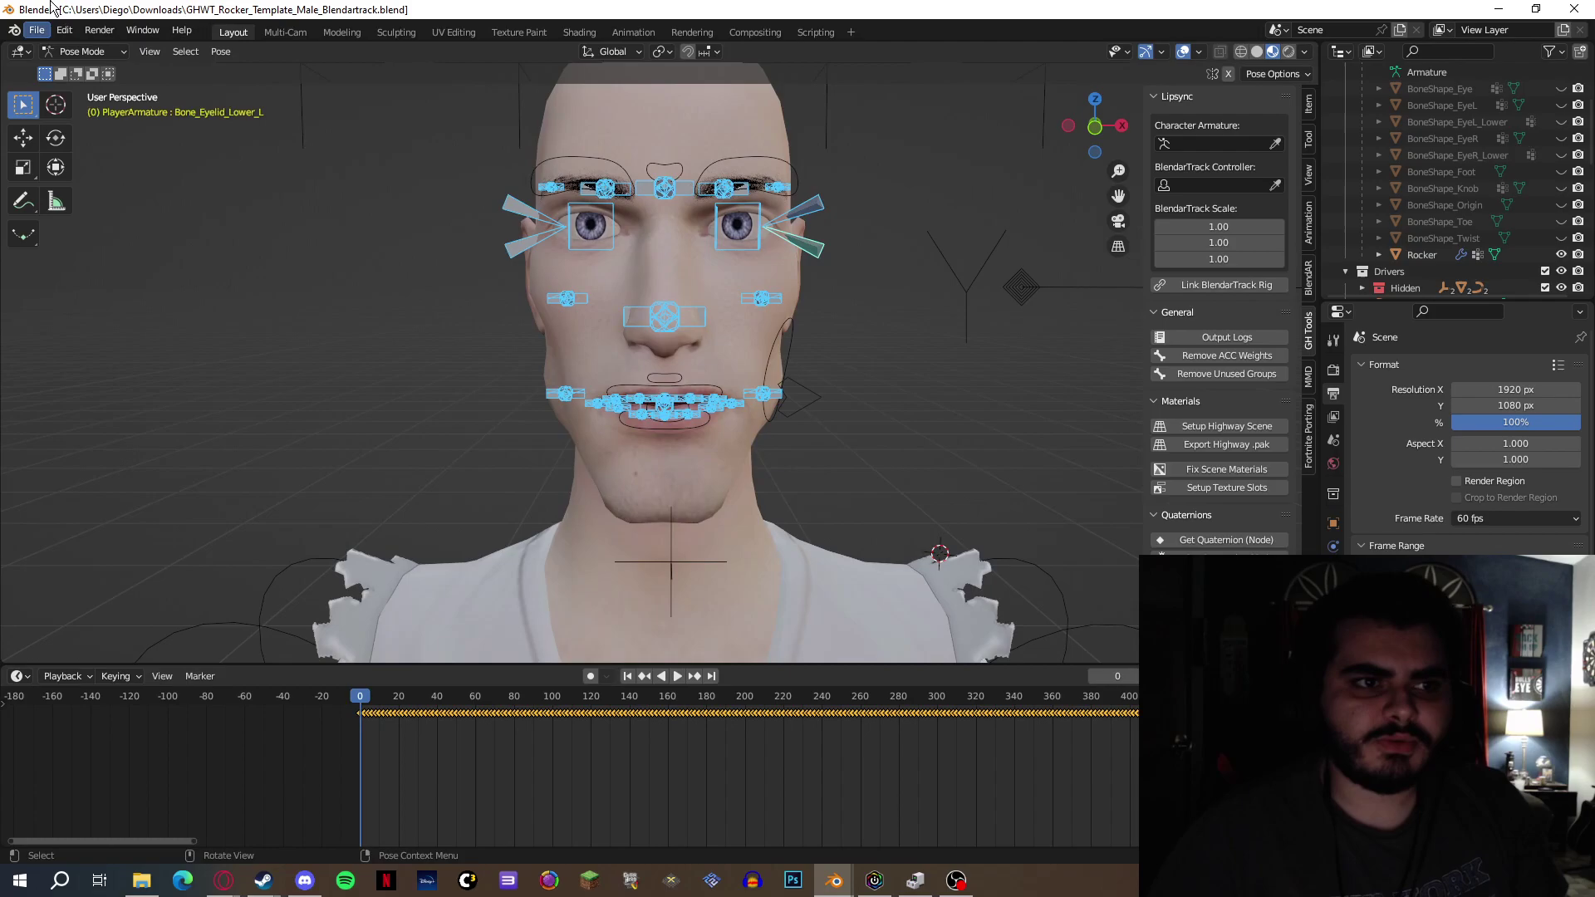
Step: Switch the rig to Object Mode and start a GHTools Neversoft Animation (.ska) export
left_click(83, 51)
left_click(79, 63)
left_click(35, 33)
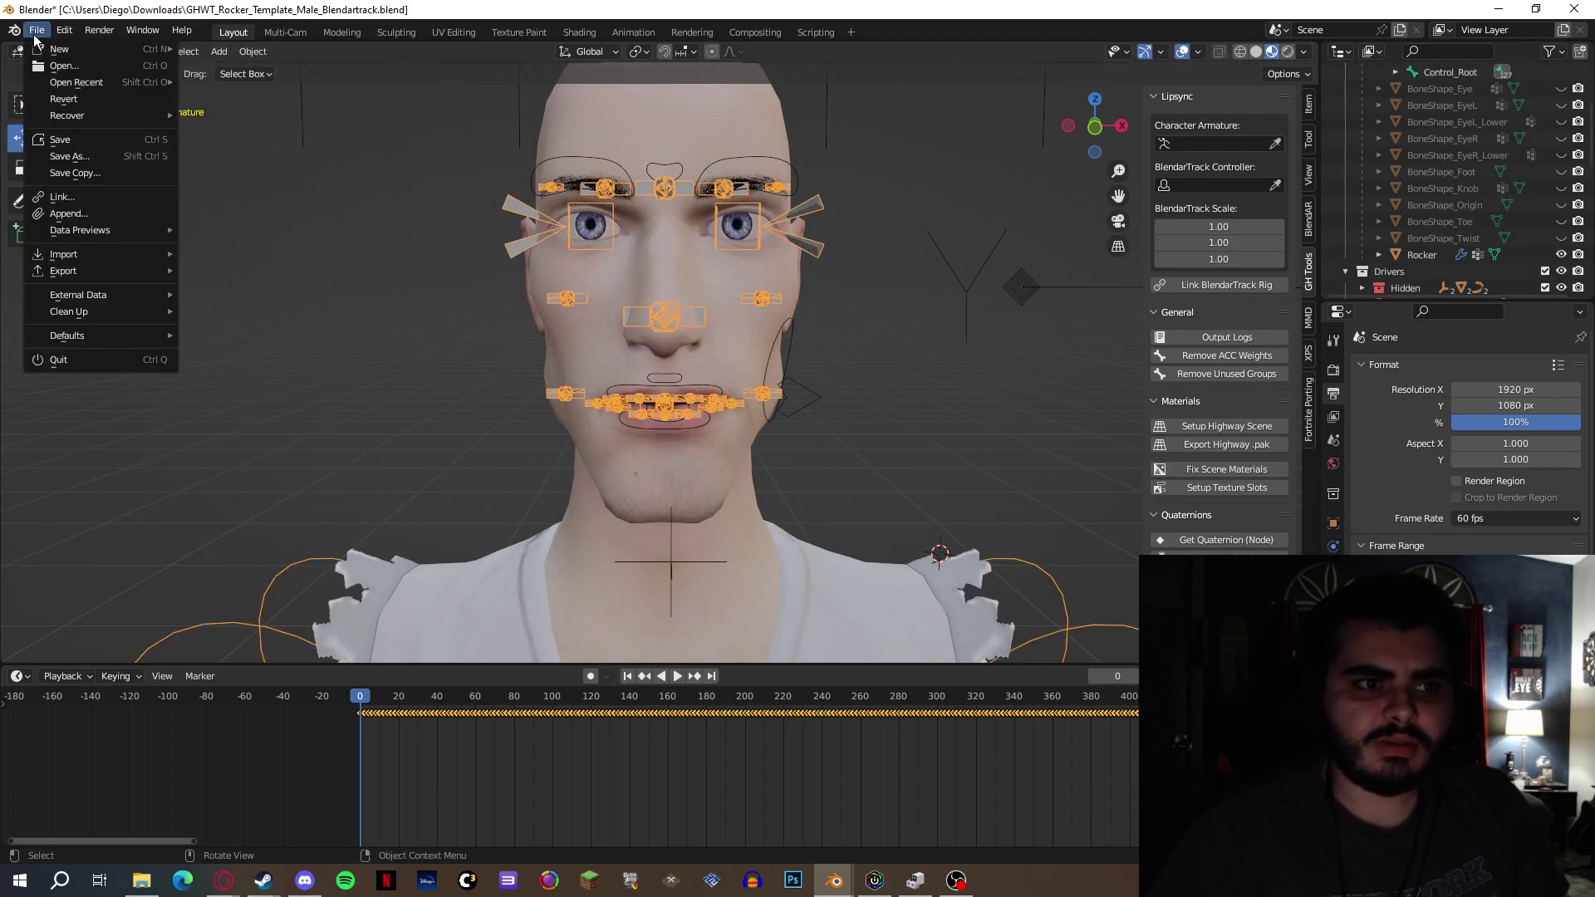
mouse_move(91, 271)
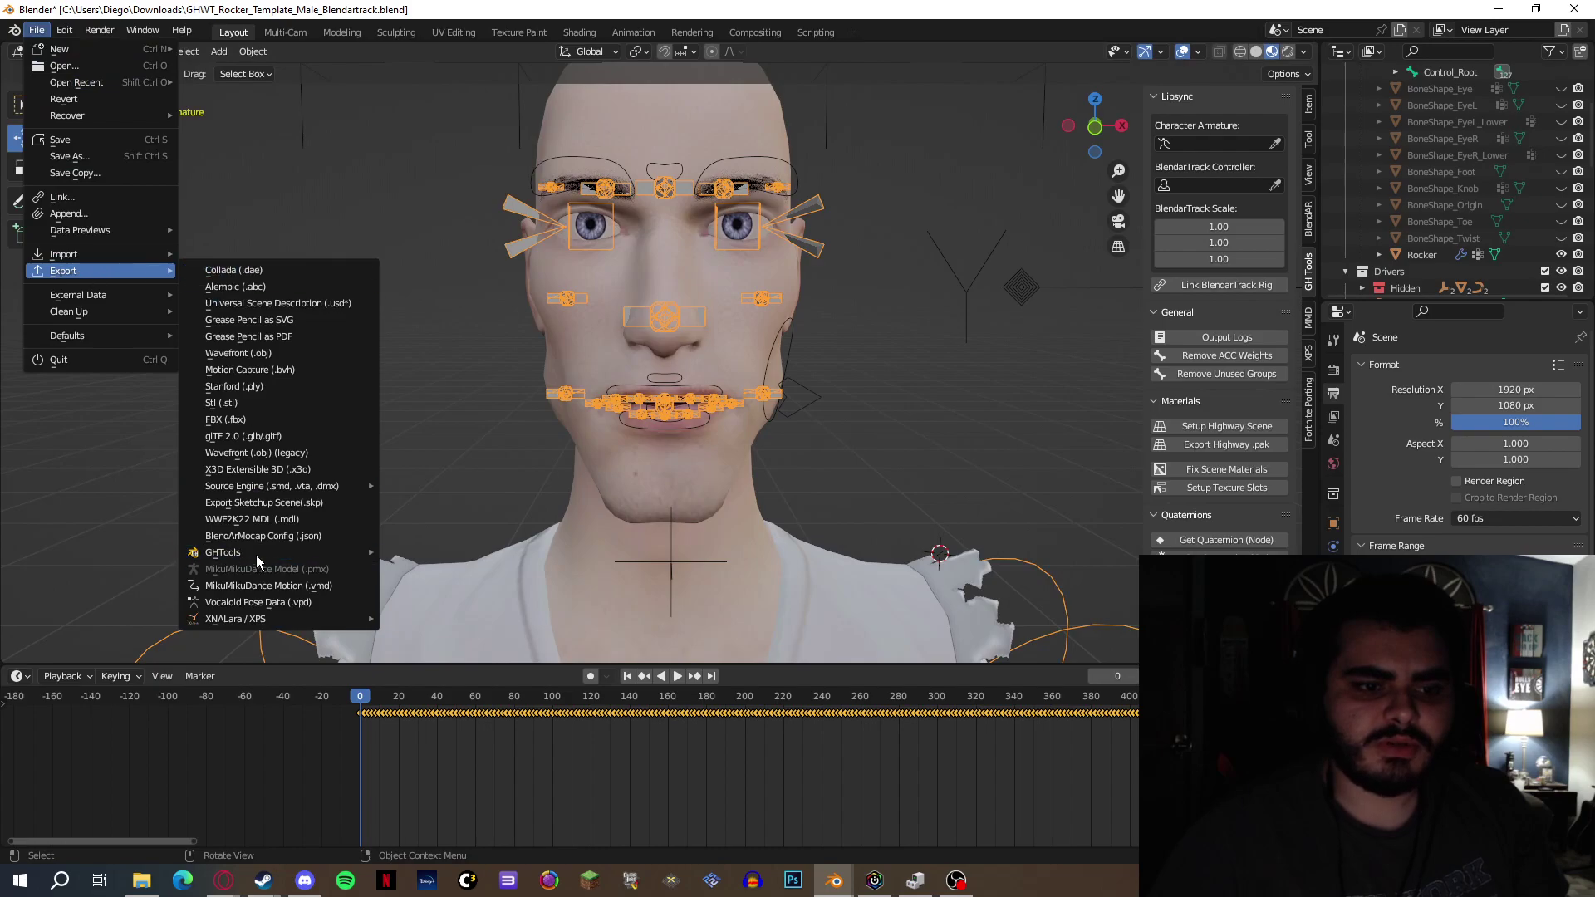
mouse_move(272, 552)
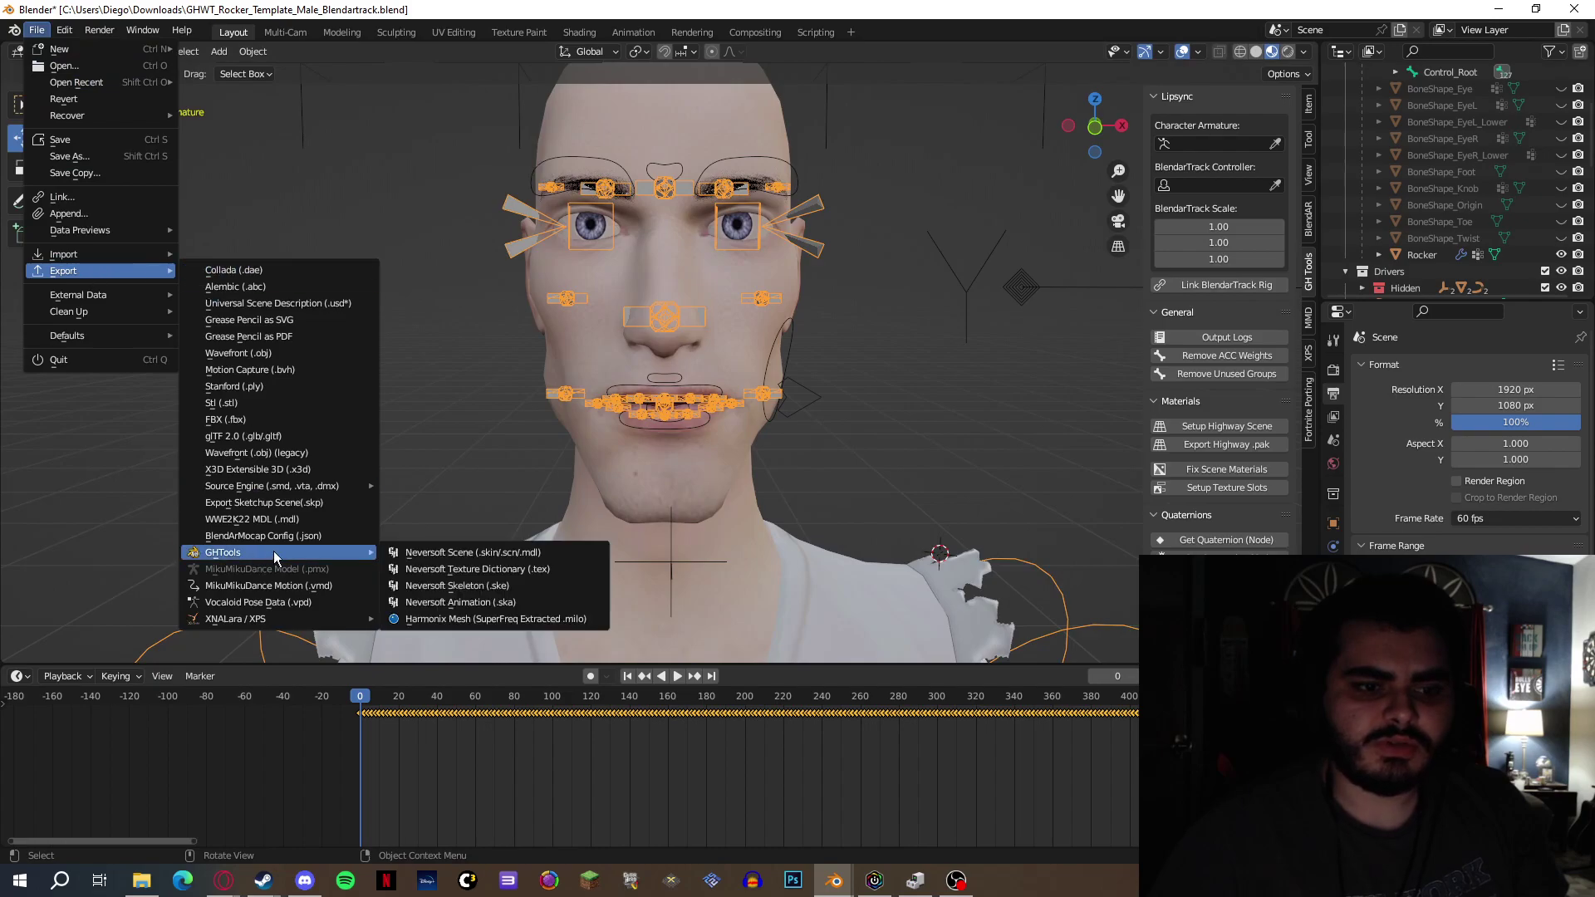
left_click(469, 610)
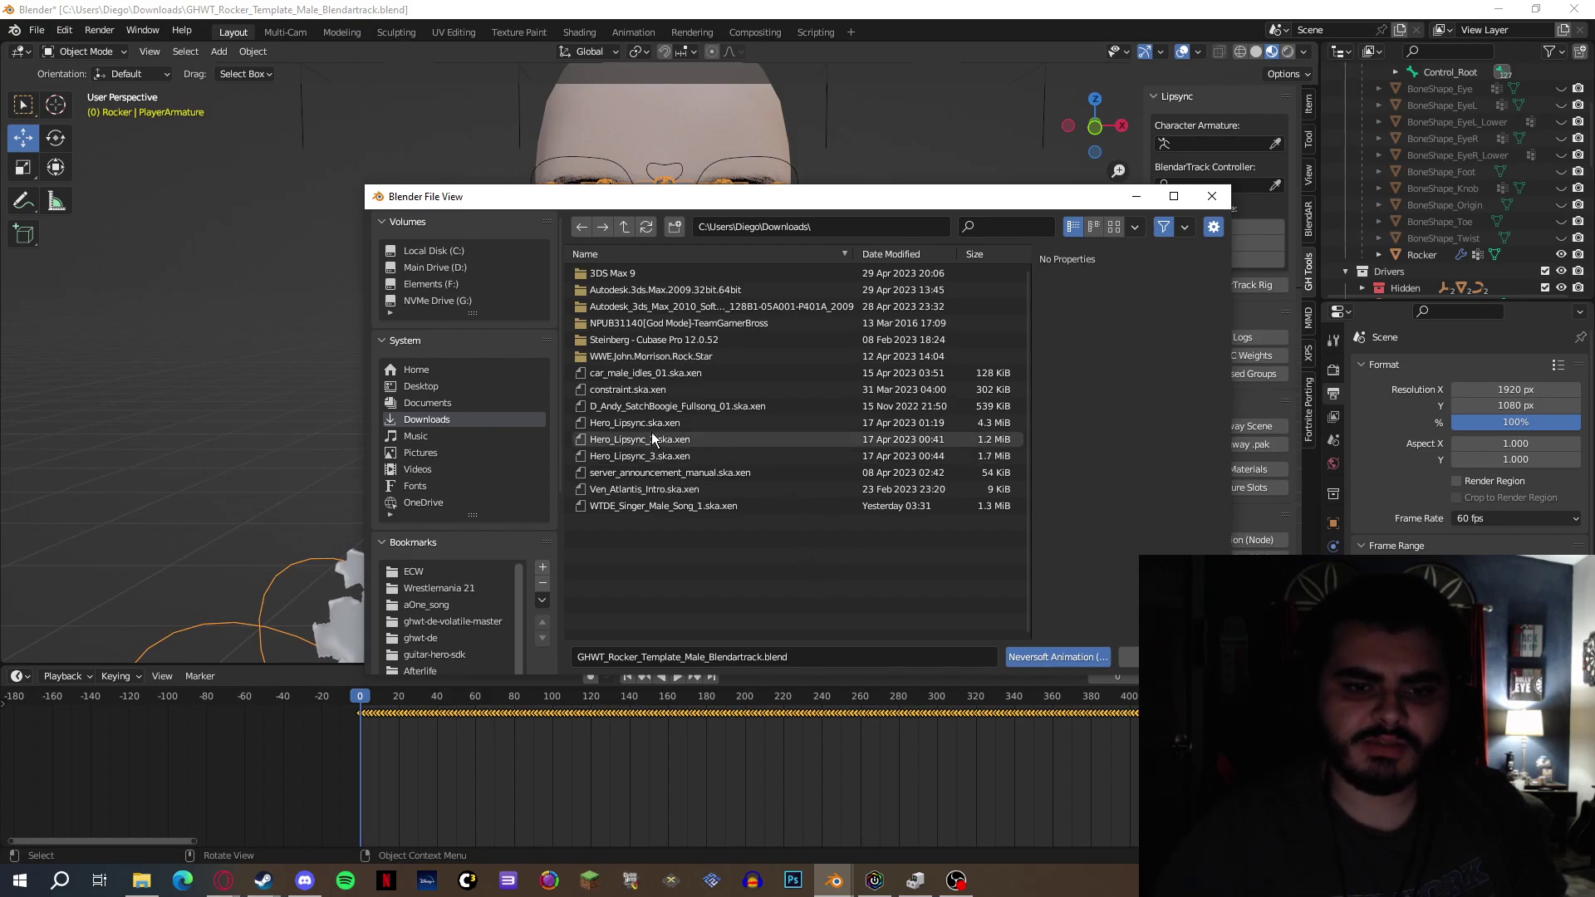
Step: Choose WTDE_Singer_Male_Song_1.ska.xen in Downloads as the export file and bring up the system console
left_click(631, 423)
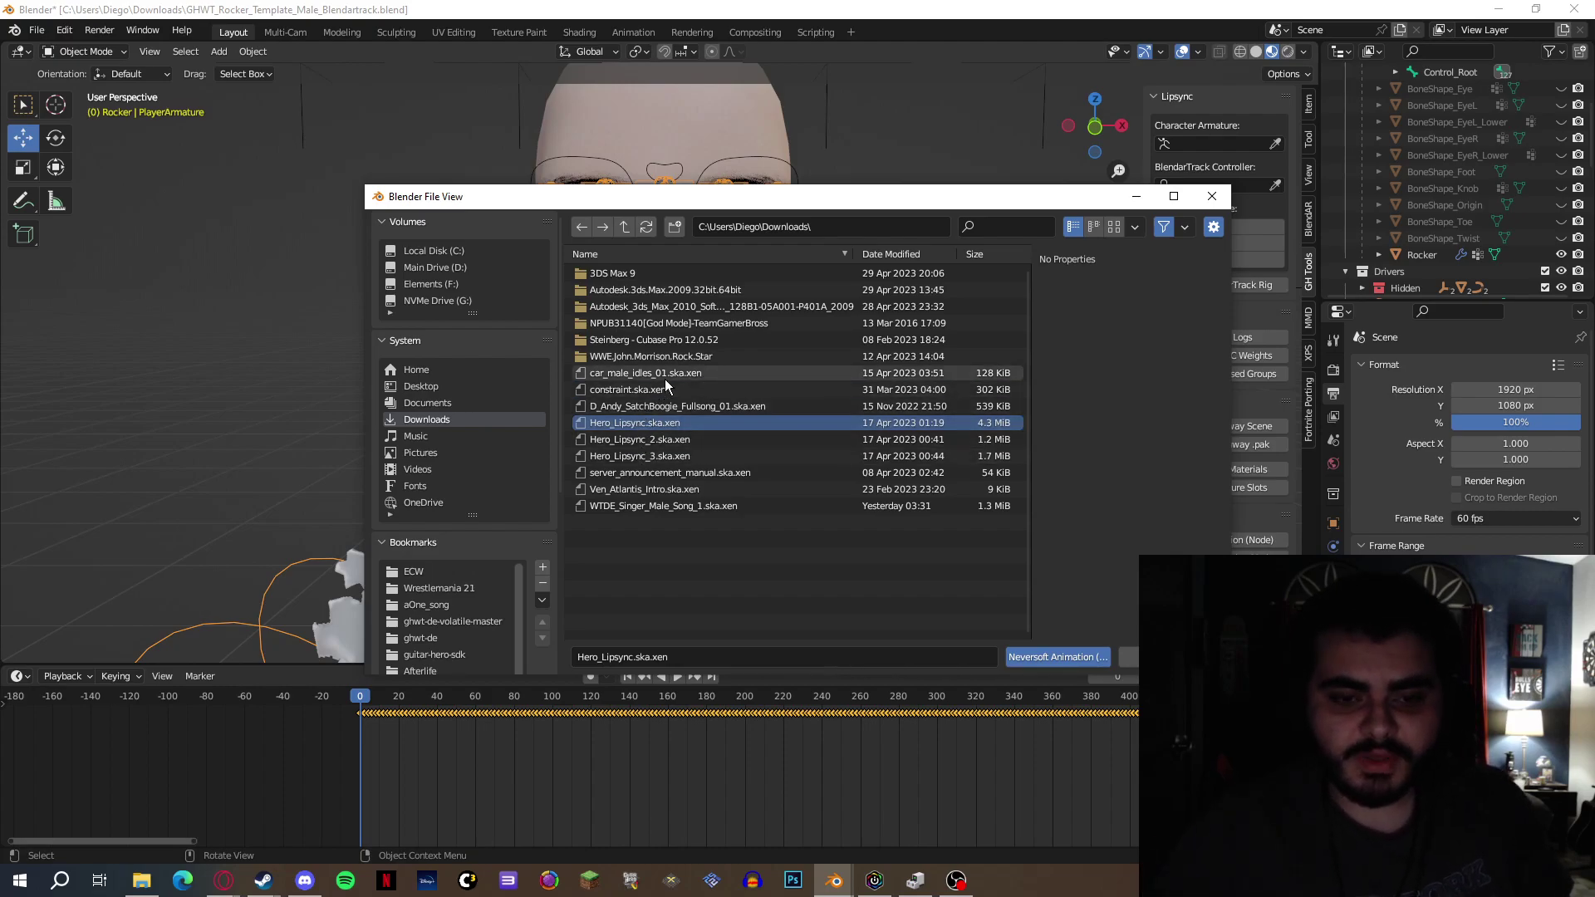
left_click(623, 507)
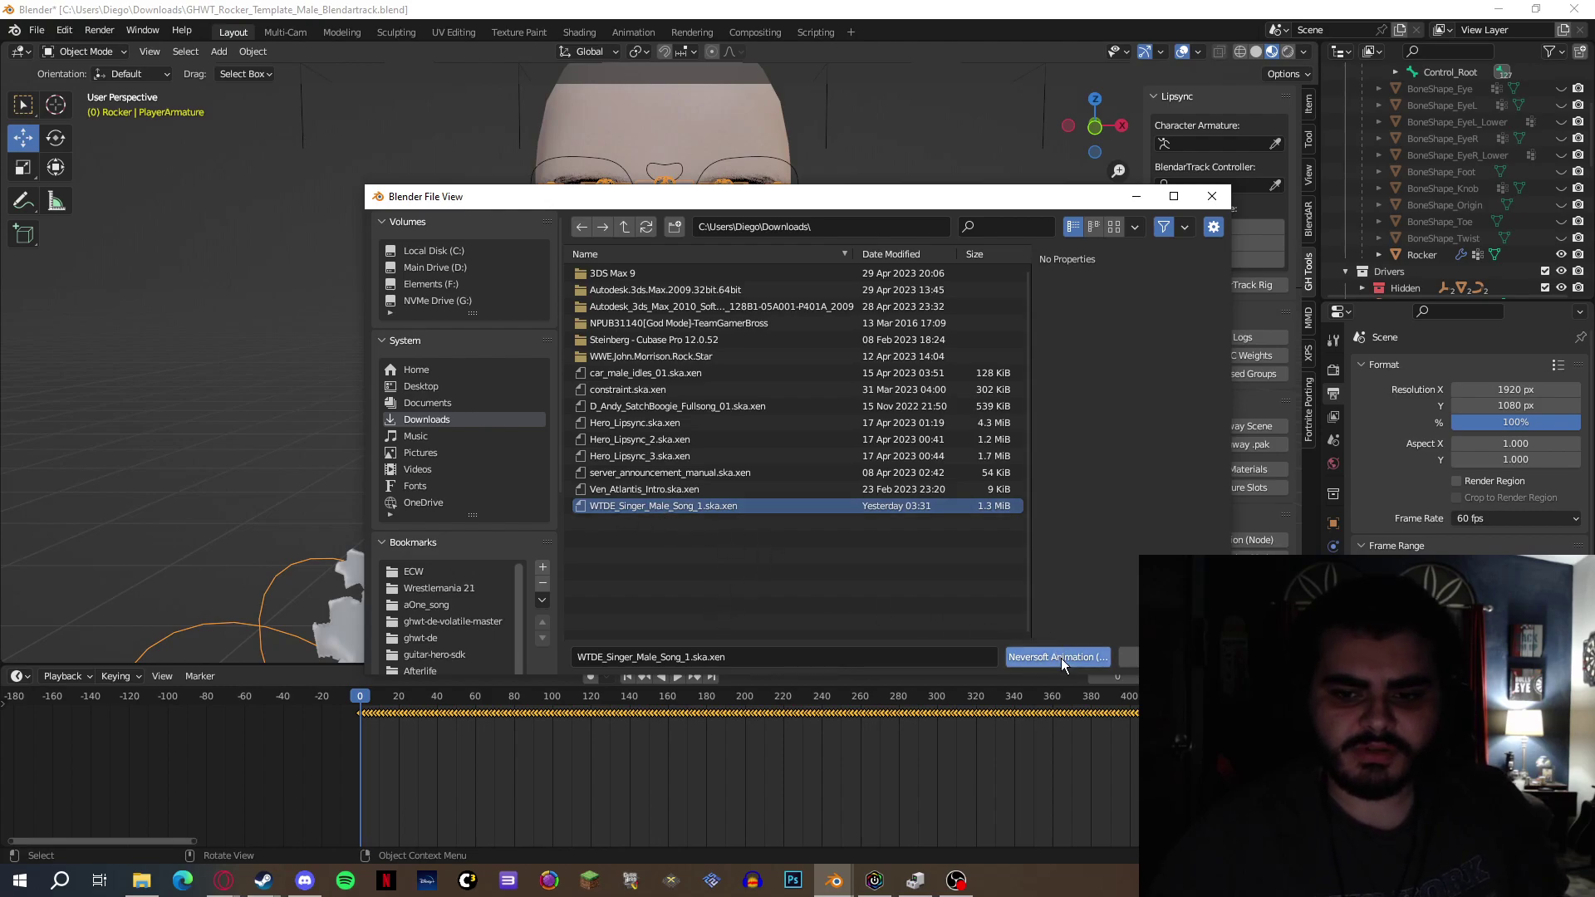
mouse_move(835, 879)
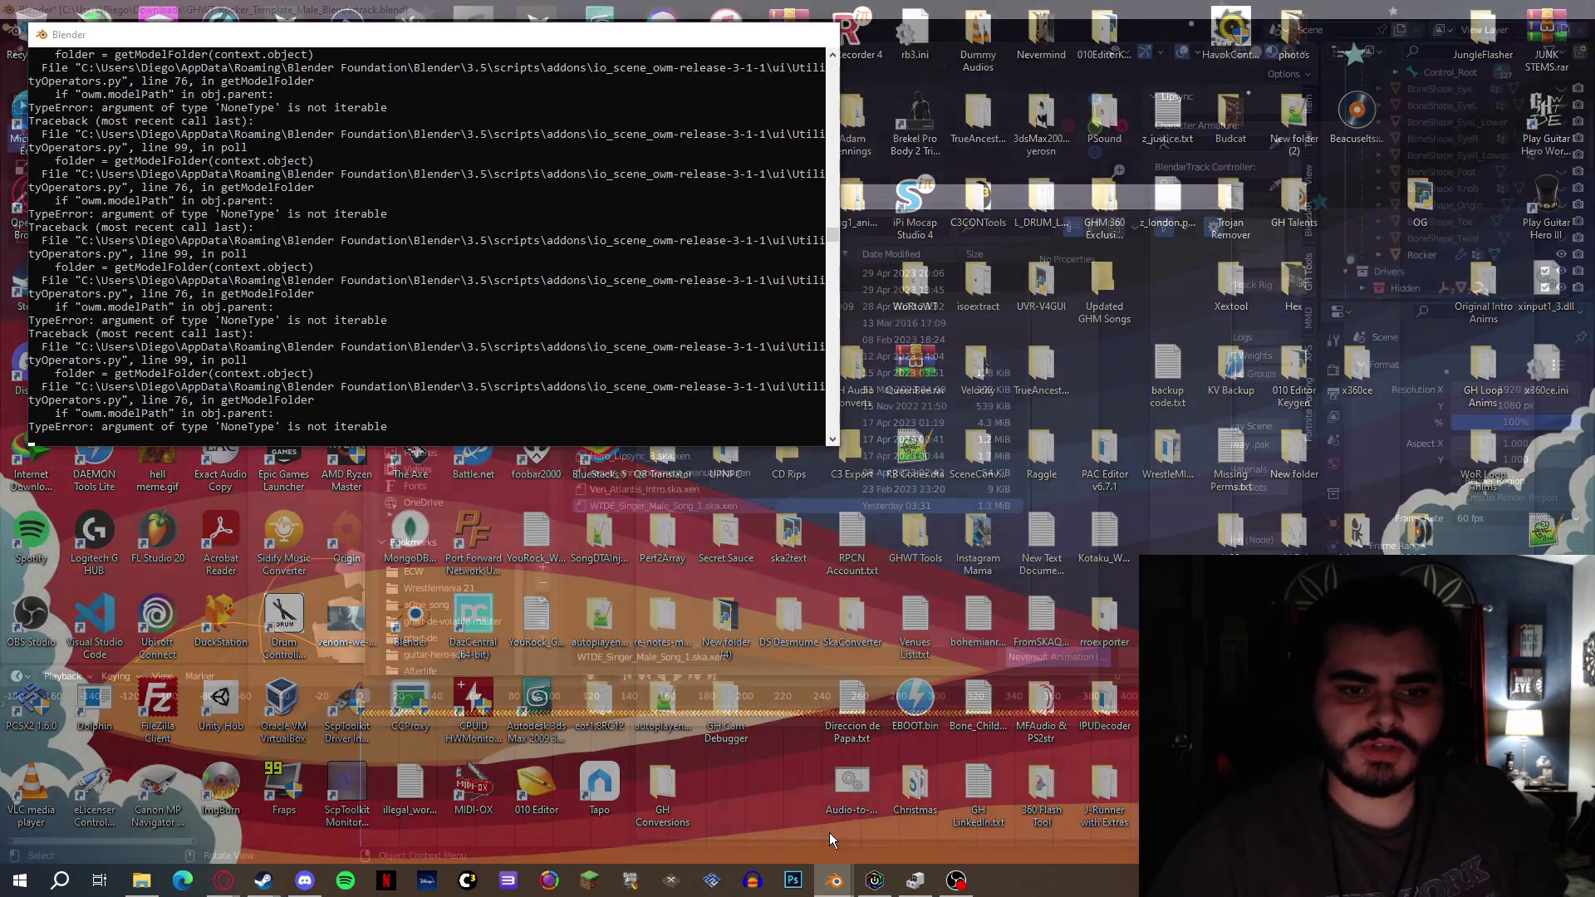
Step: Move the system console out of the way, then hide it with Toggle System Console
left_click(829, 833)
left_click_drag(229, 36, 219, 124)
left_click(142, 29)
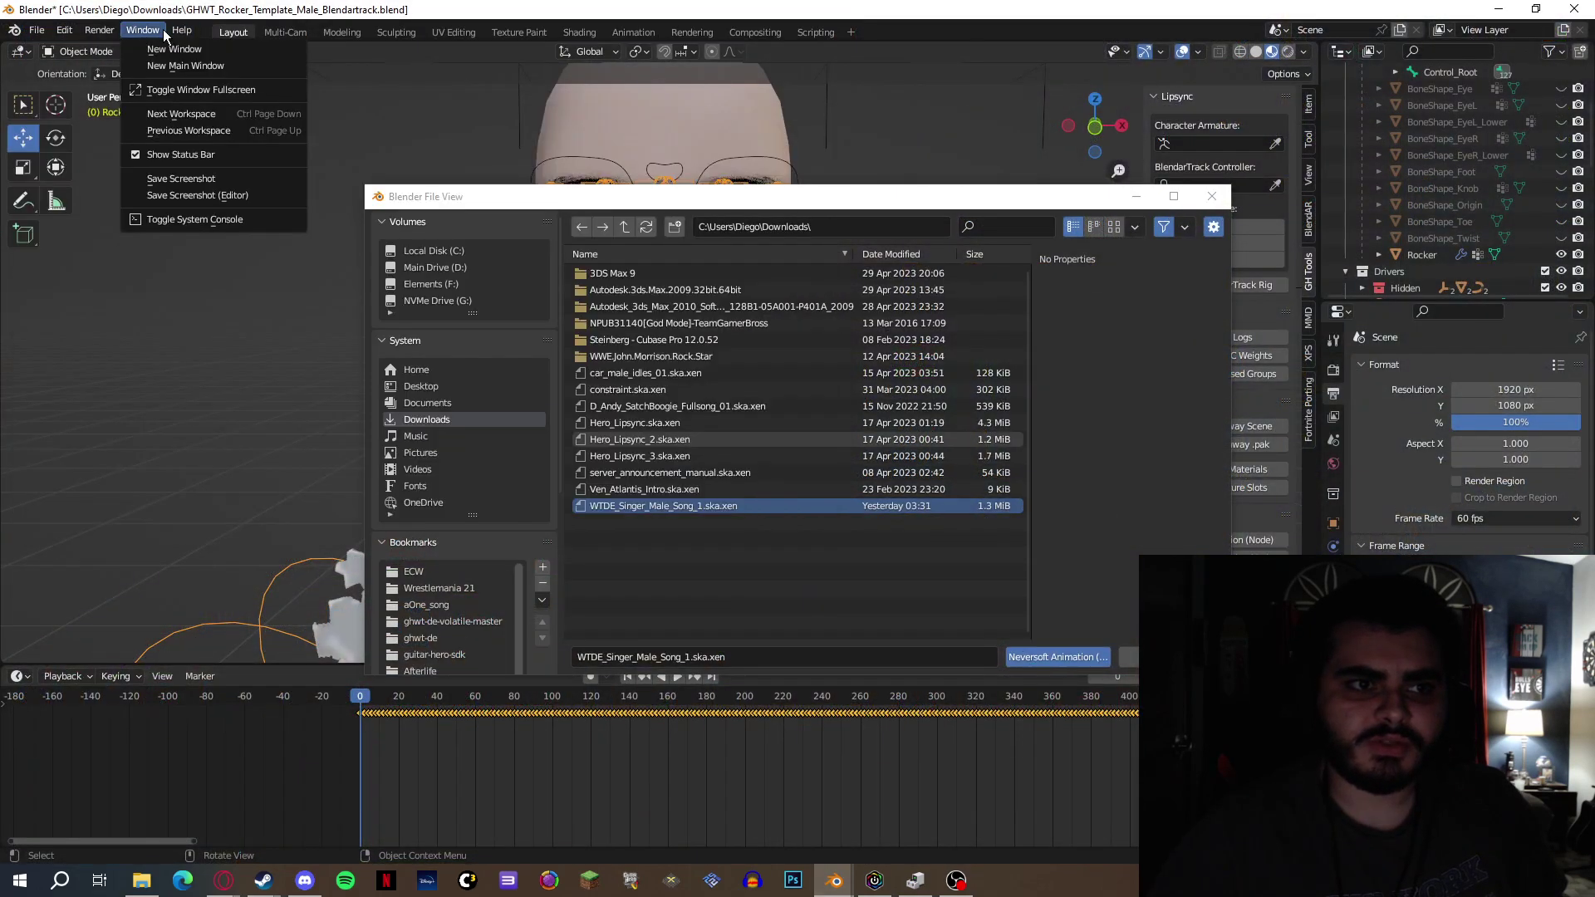
left_click(218, 225)
Step: Export the animation over WTDE_Singer_Male_Song_1.ska.xen and watch the bone byte log in the console
left_click(854, 491)
left_click(791, 505)
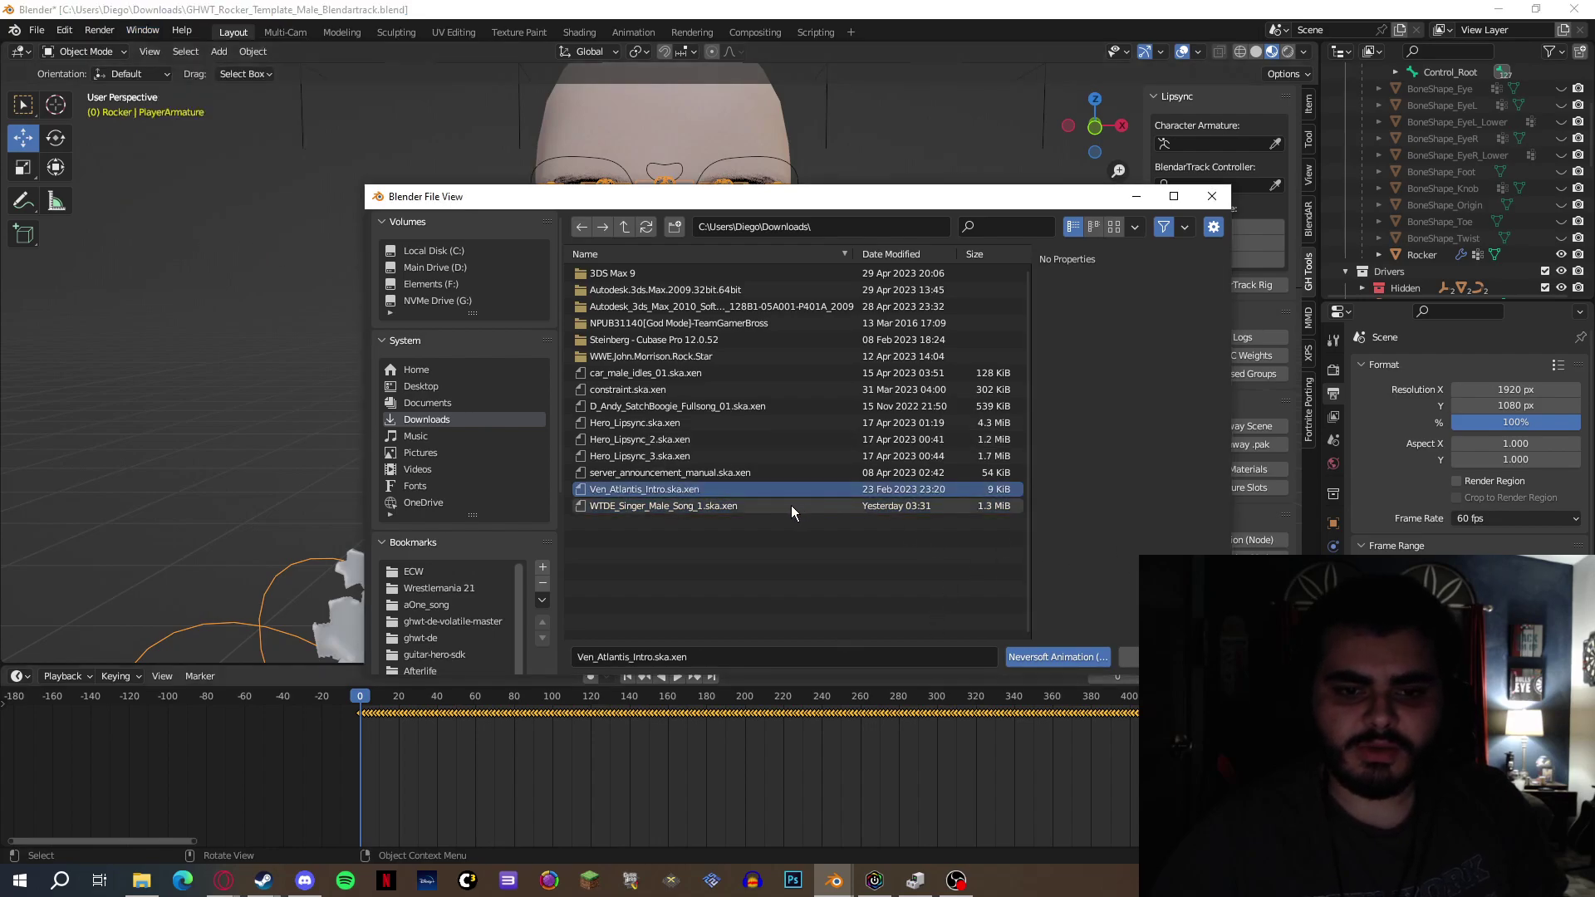
left_click(1056, 657)
mouse_move(834, 879)
left_click(922, 810)
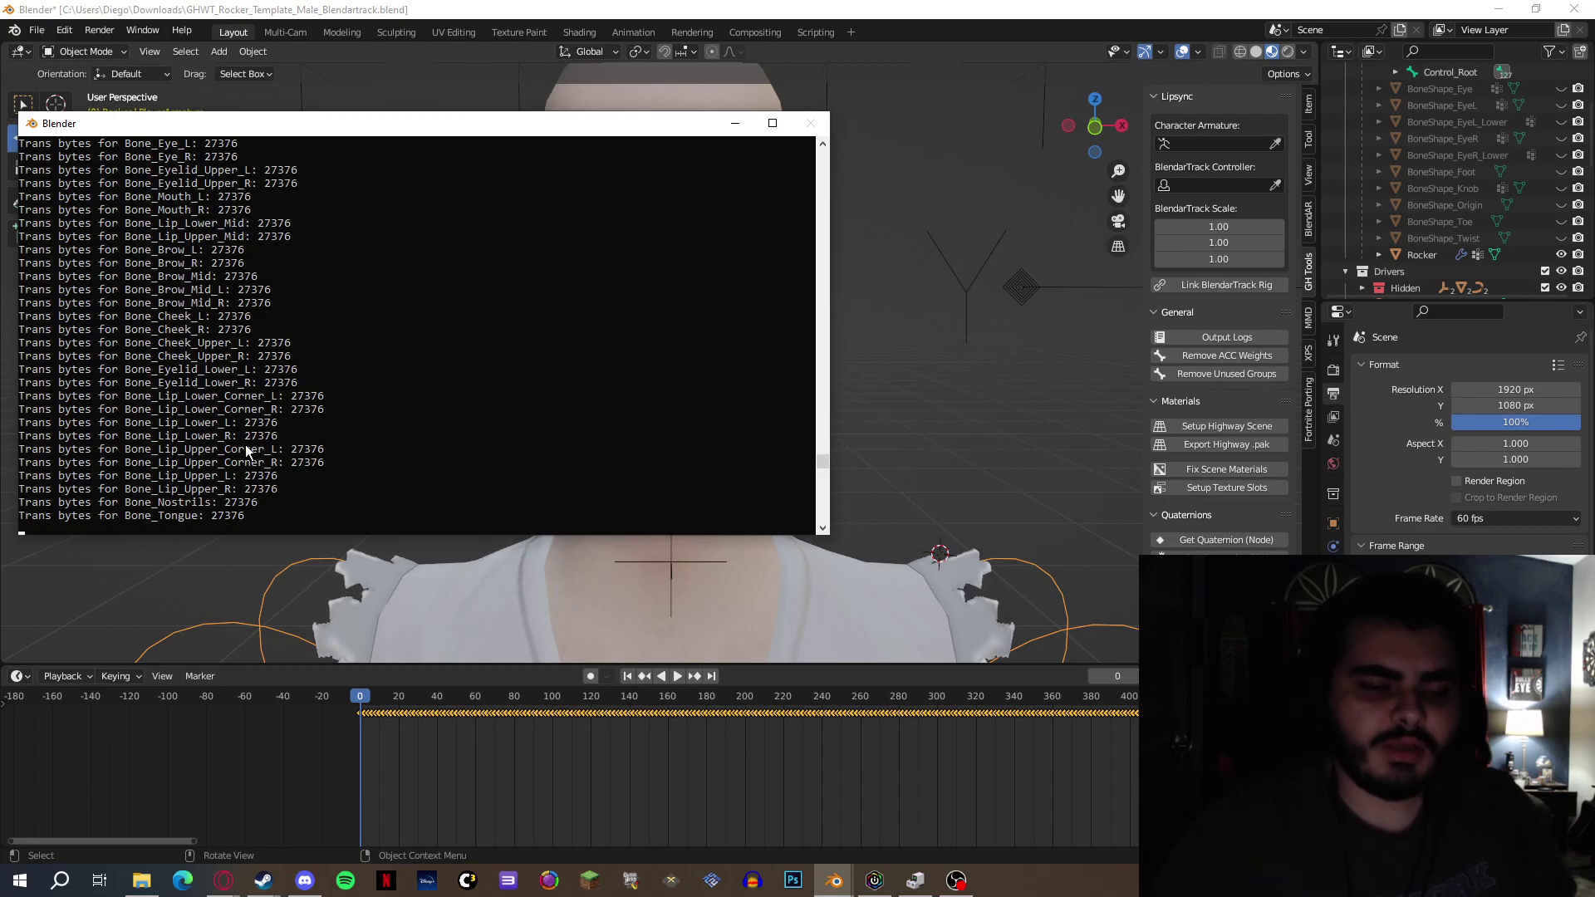
Step: Scroll through the console's export log of bone byte counts
scroll(243, 448, "up", 6)
scroll(246, 451, "down", 6)
scroll(246, 446, "up", 5)
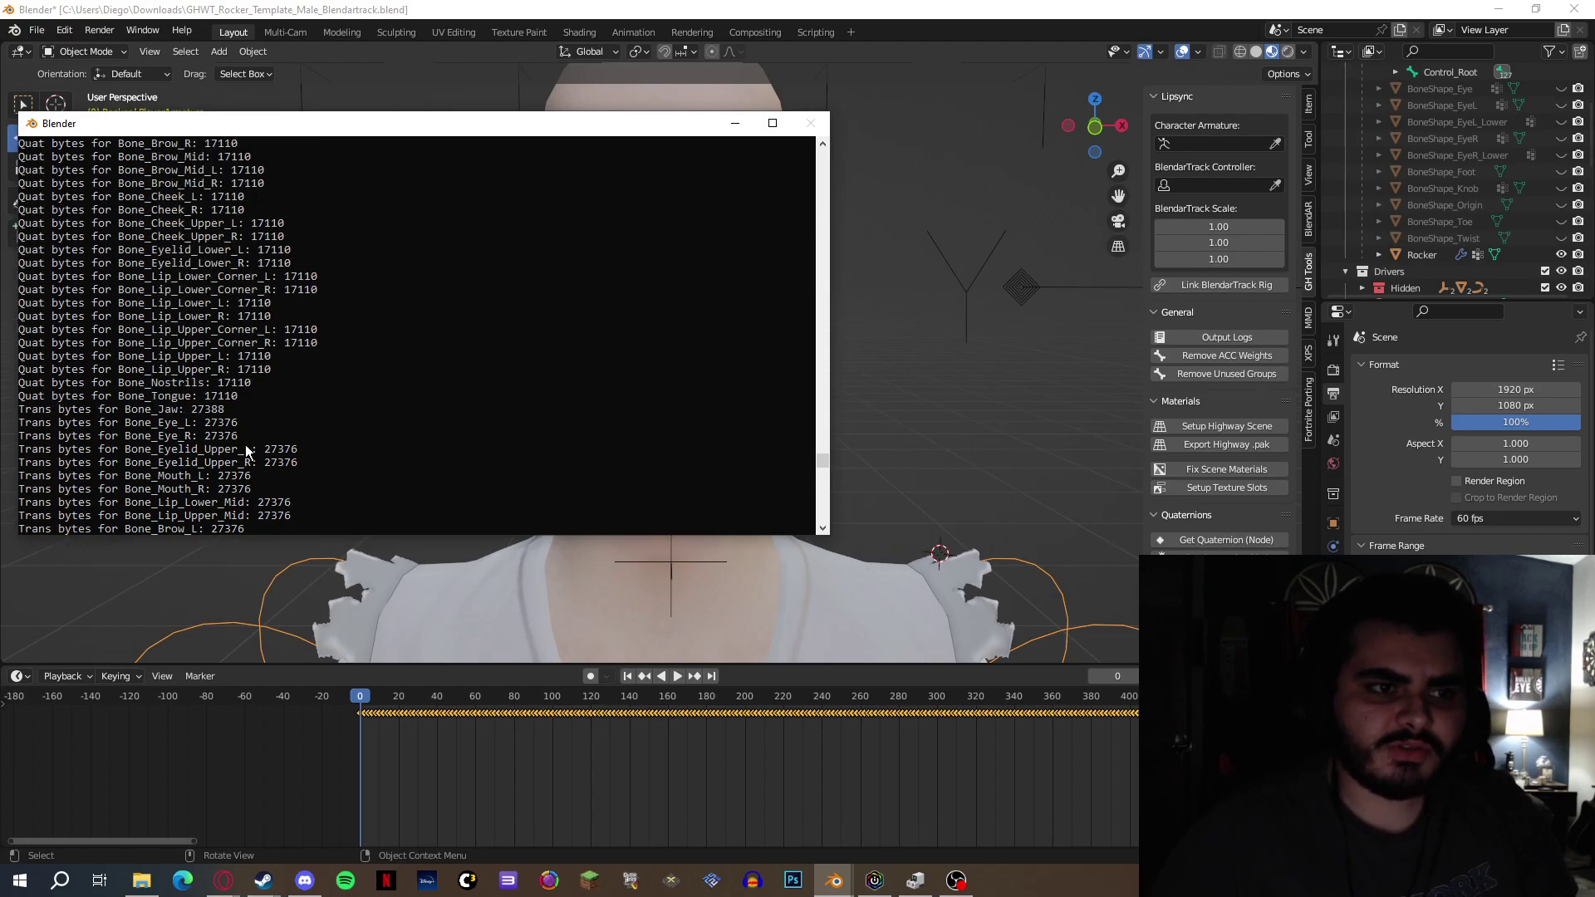
scroll(245, 445, "down", 2)
scroll(246, 445, "up", 5)
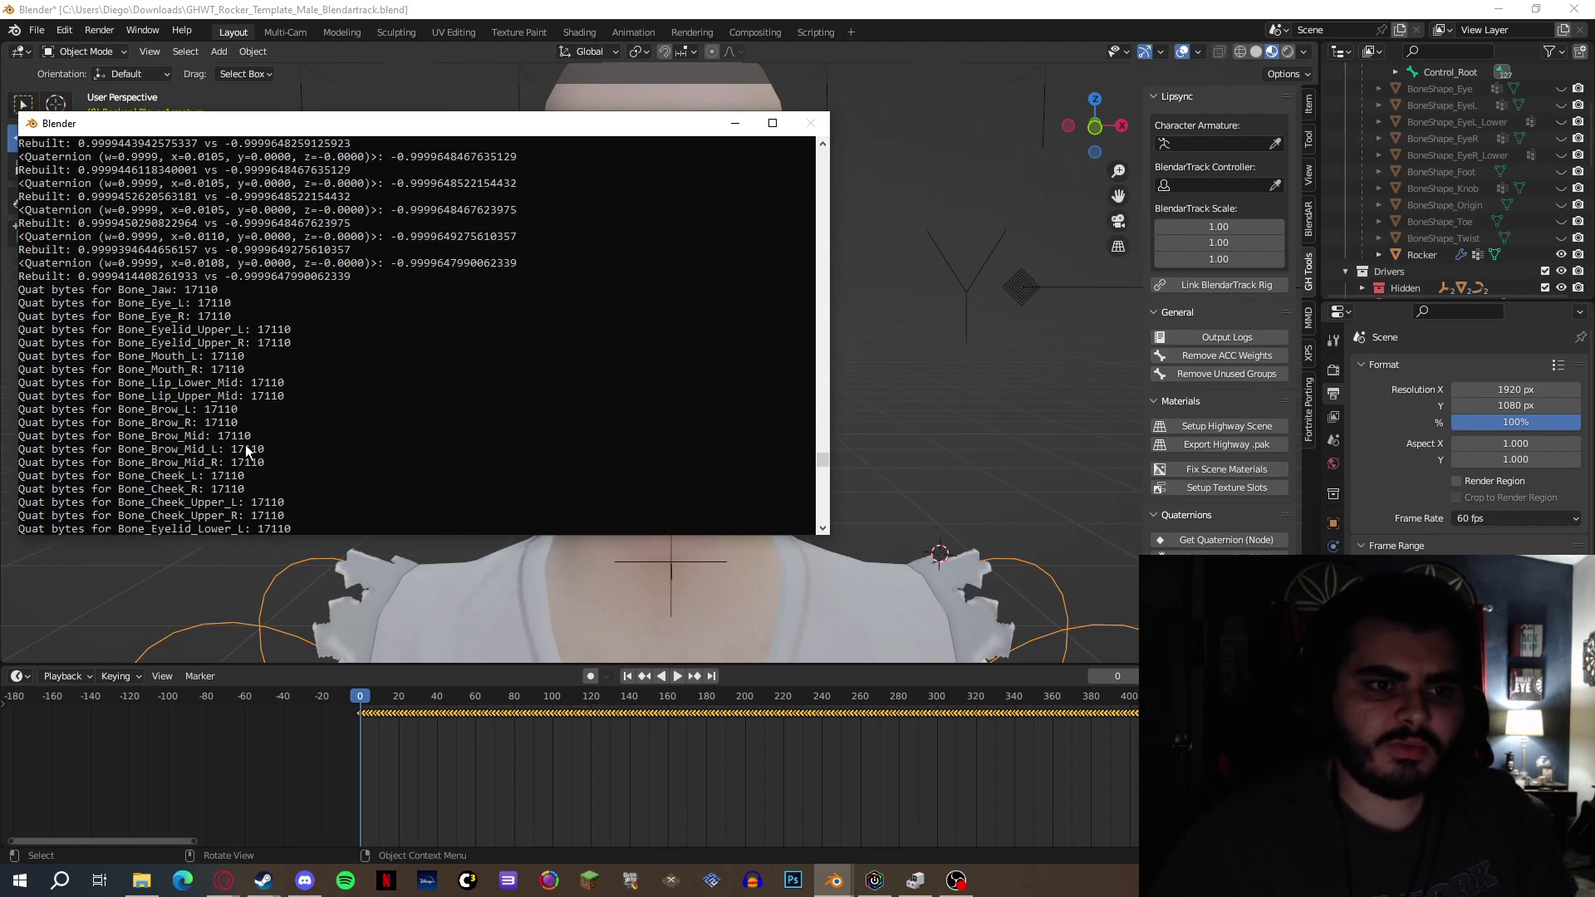
scroll(246, 446, "down", 5)
scroll(272, 340, "up", 2)
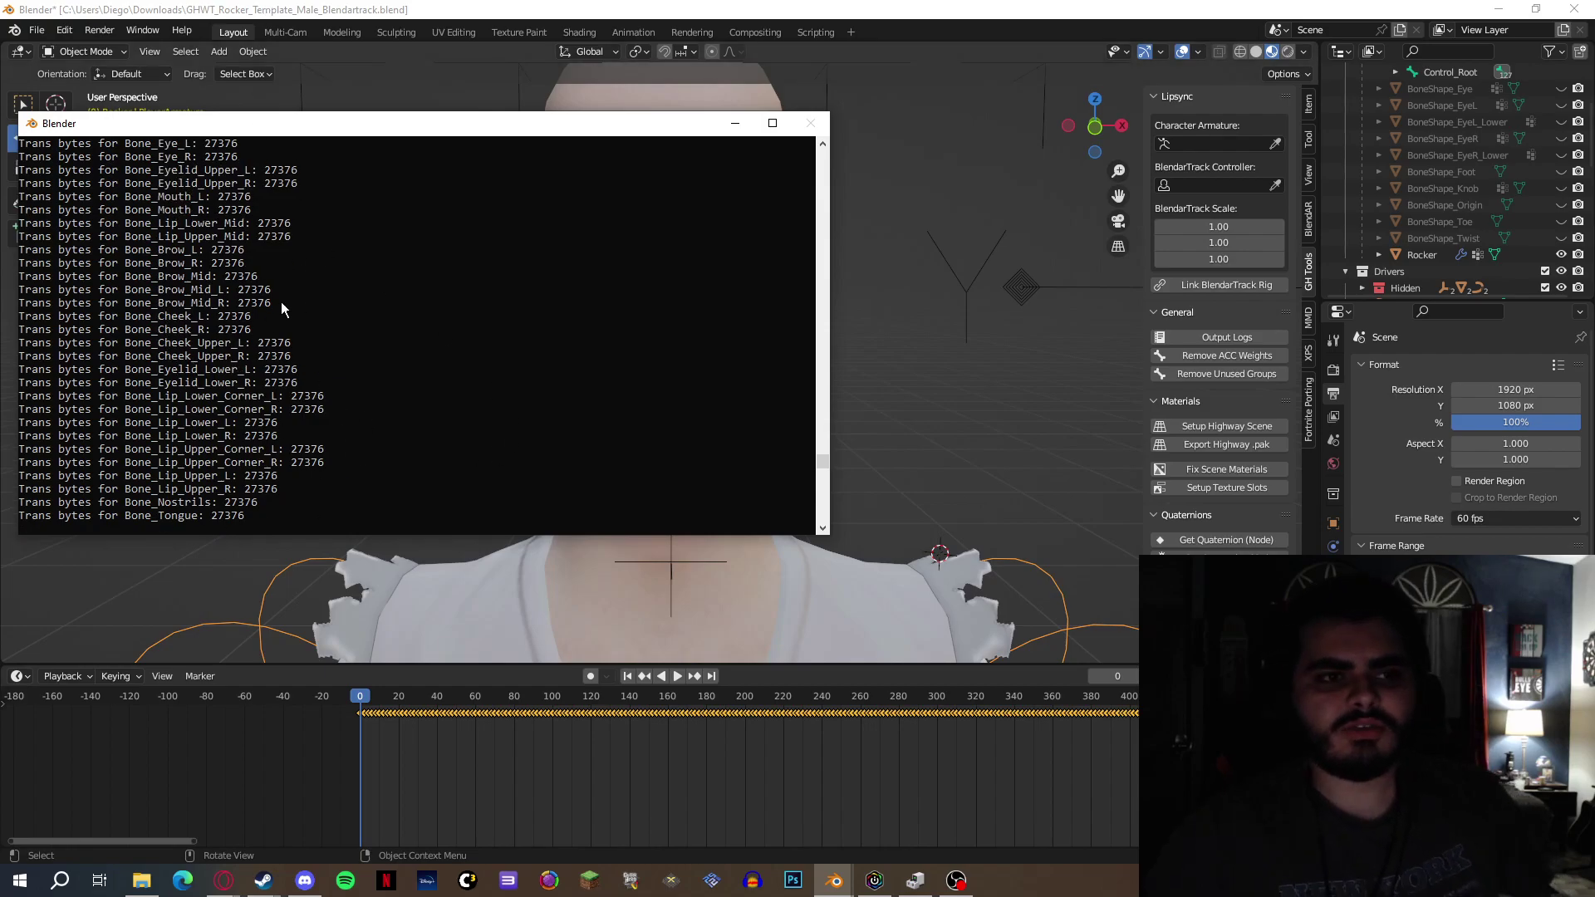
Step: Reopen the Neversoft Animation export browser and select WTDE_Singer_Male_Song_1.ska.xen to confirm its new timestamp
left_click(253, 40)
left_click(37, 31)
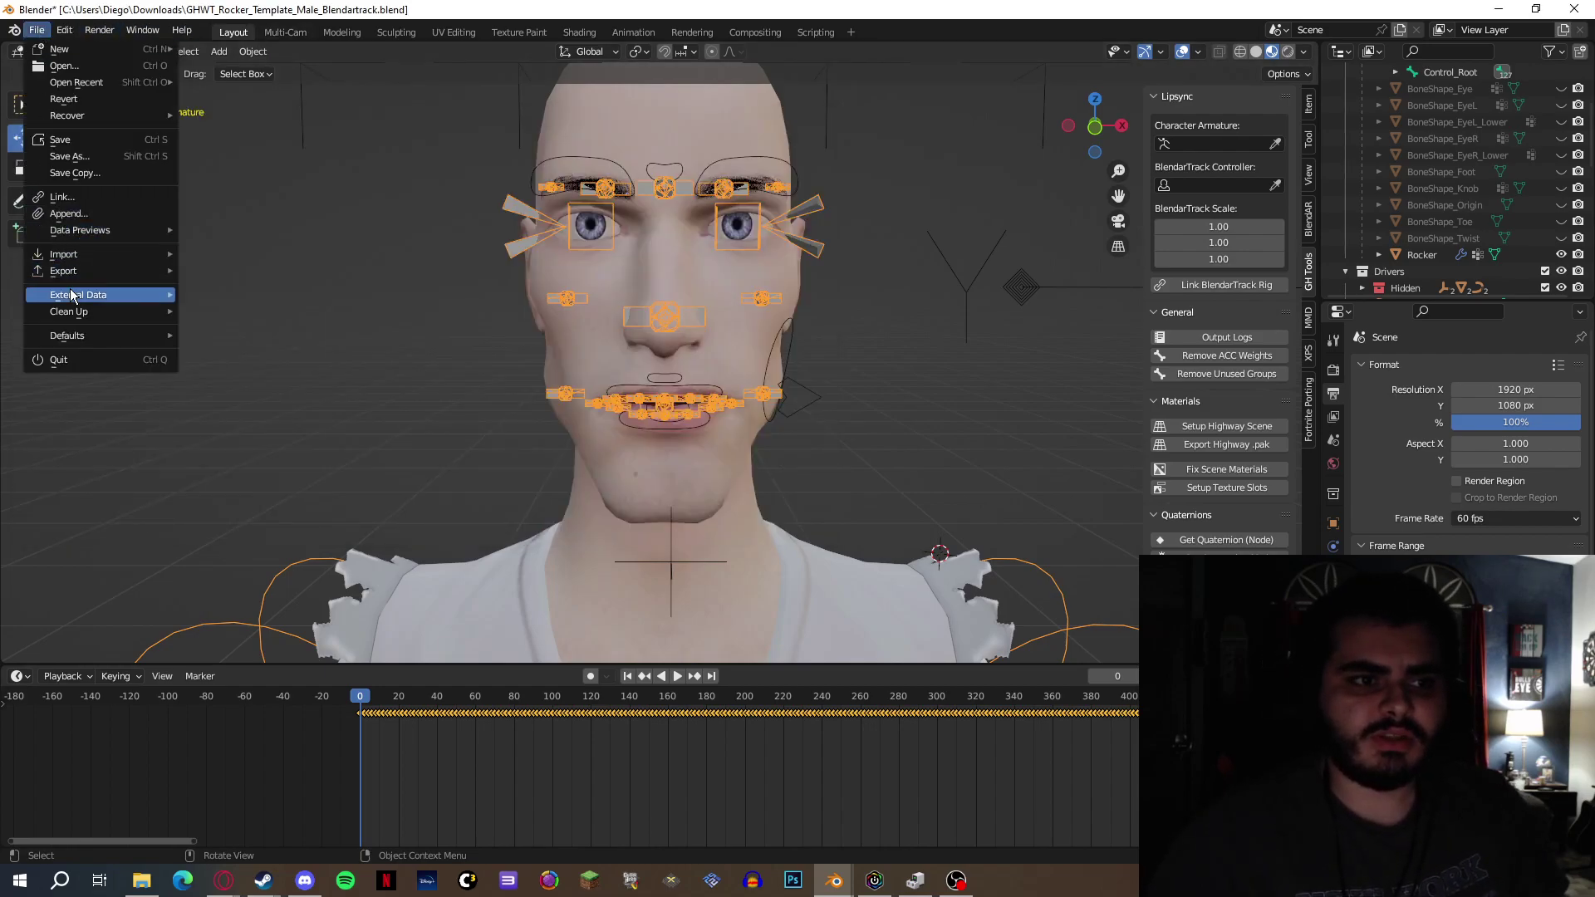
mouse_move(87, 275)
mouse_move(285, 552)
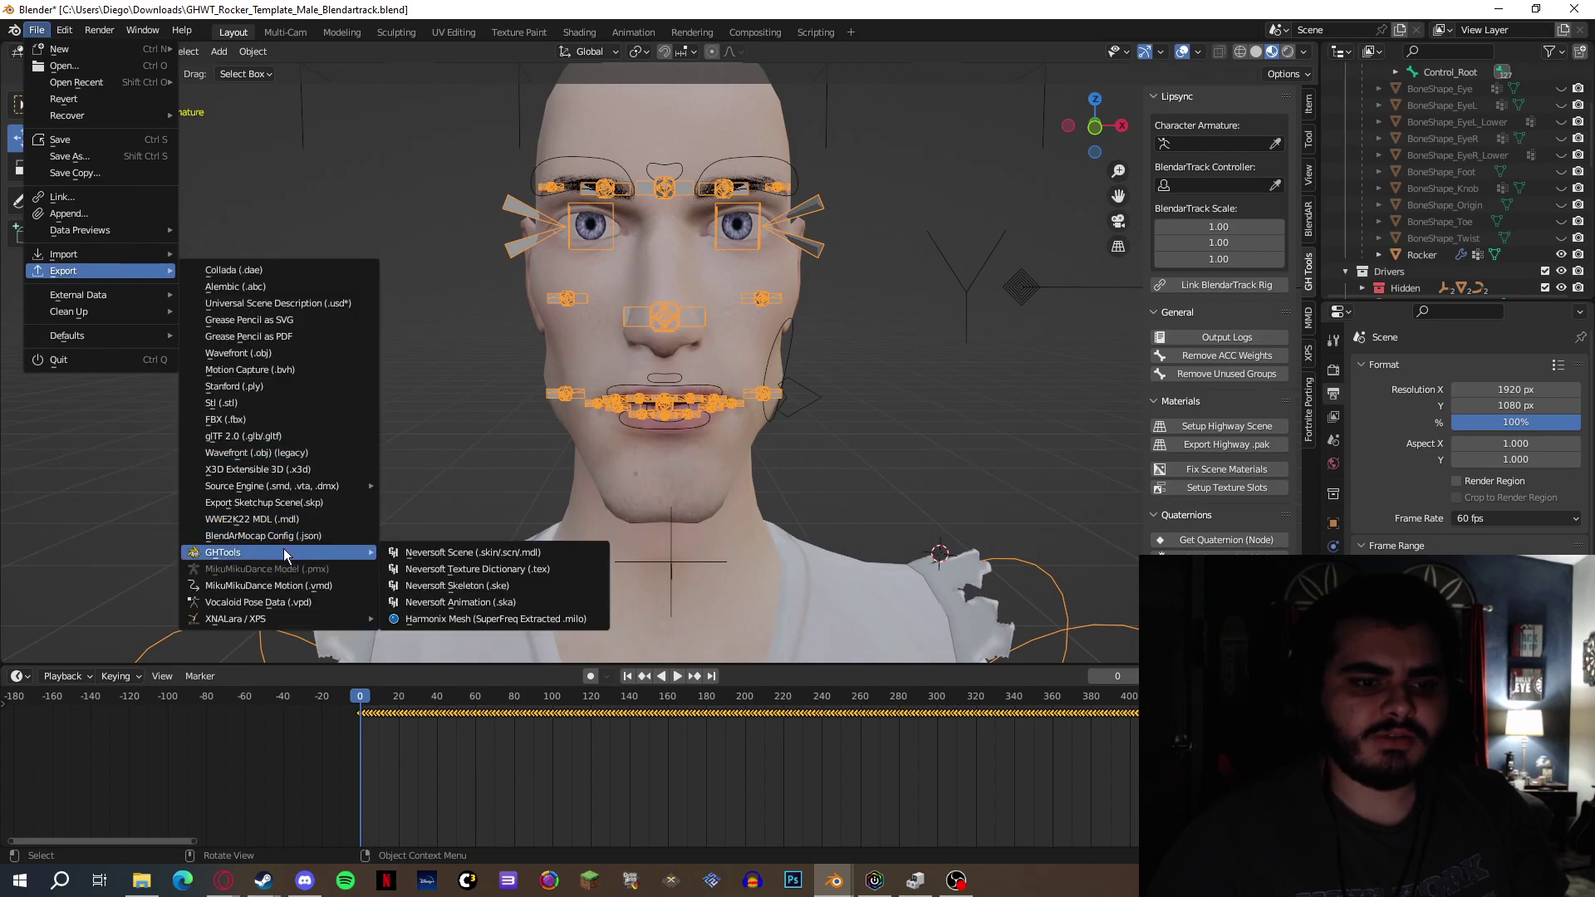
left_click(465, 609)
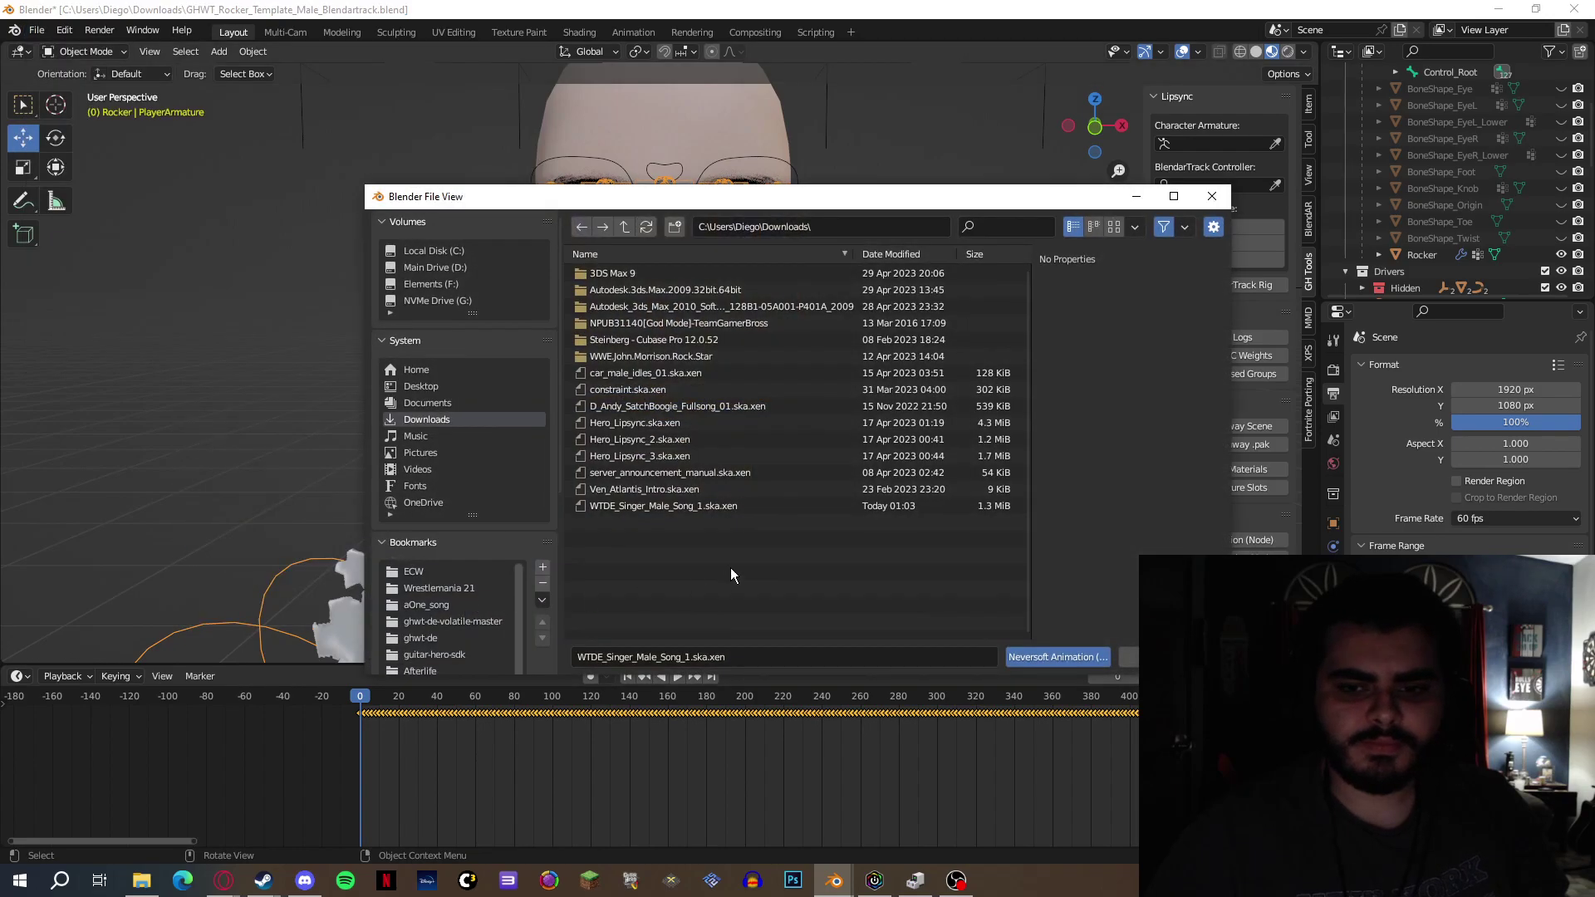
left_click(754, 513)
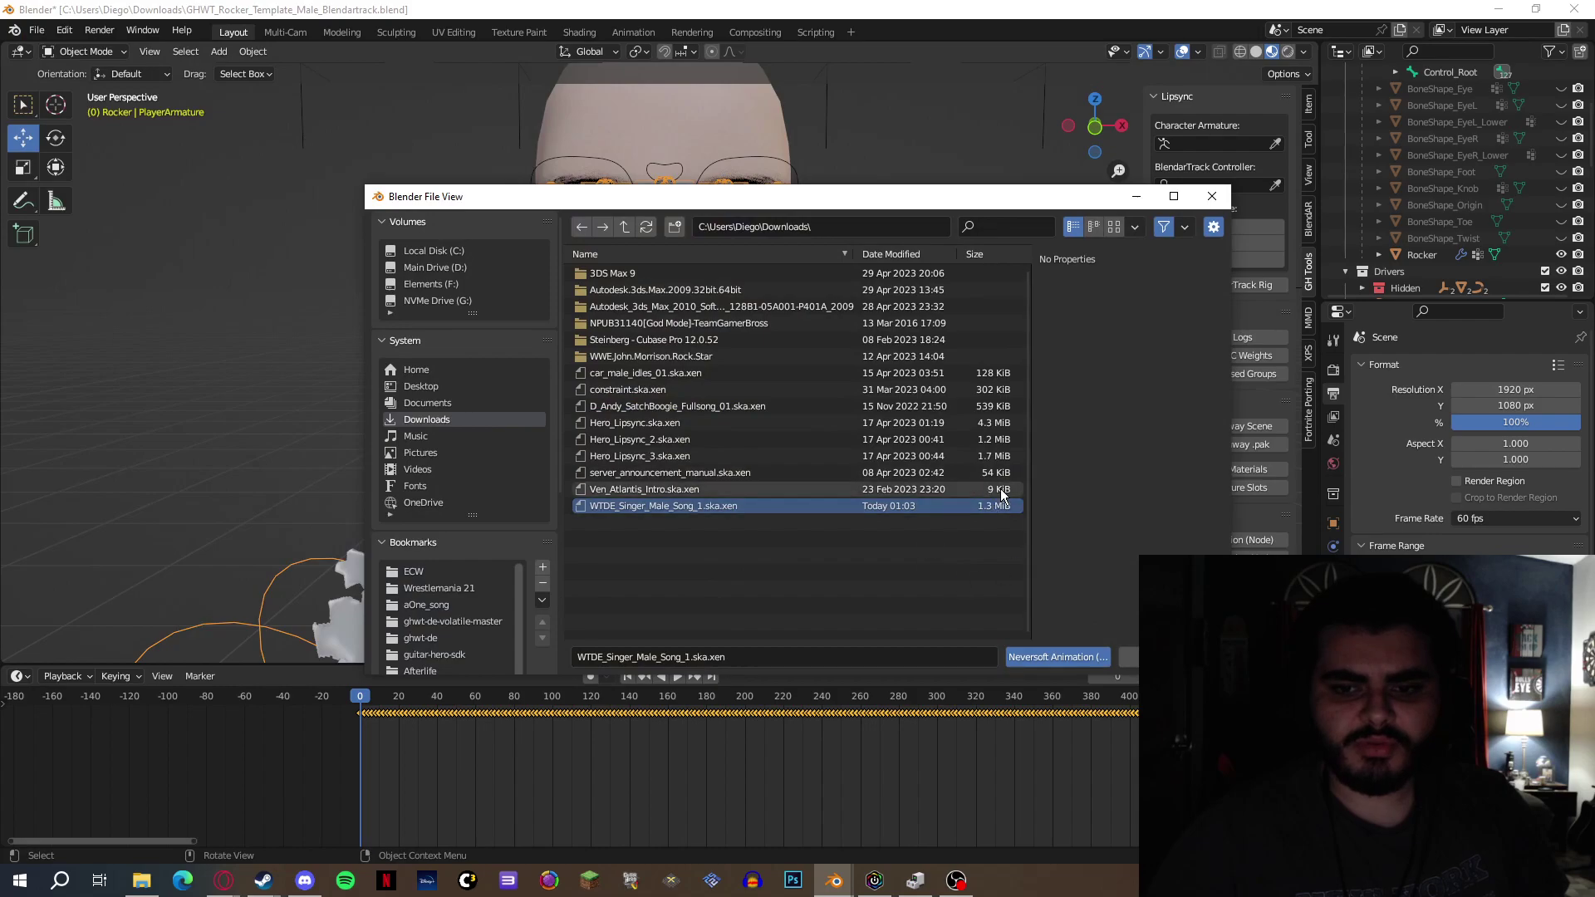